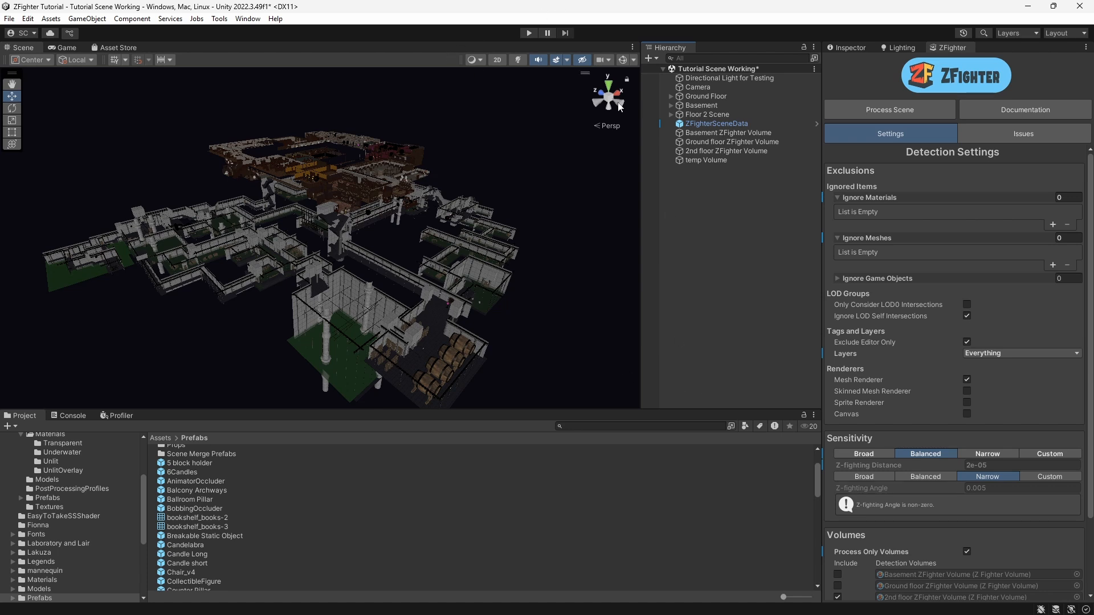
Step: Enable scene lighting and open the Directional Light for Testing object in the Inspector
left_click(516, 59)
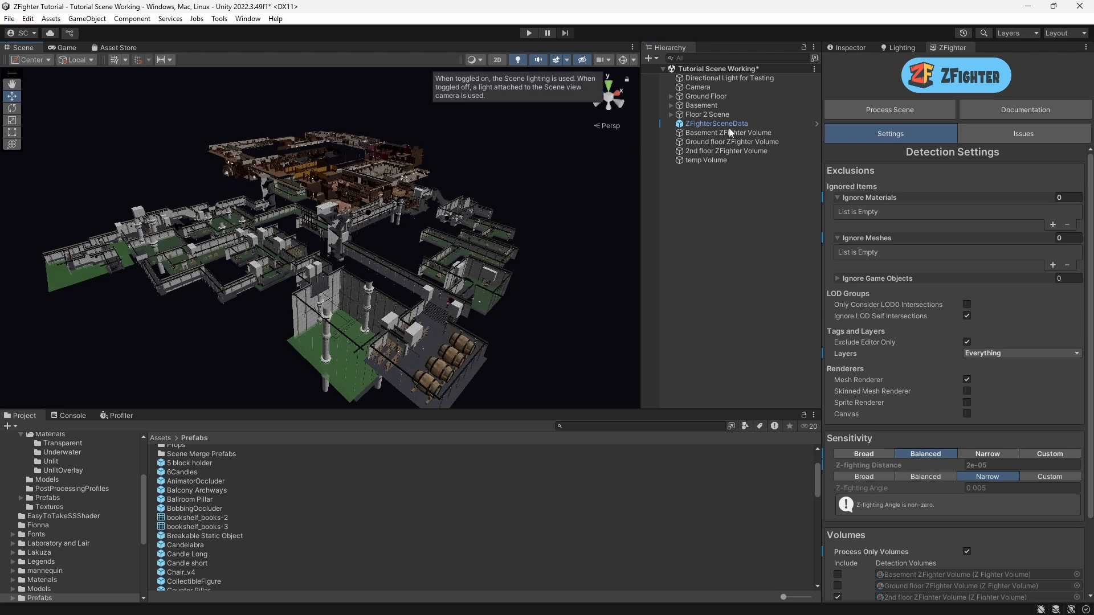
left_click(741, 78)
left_click(850, 48)
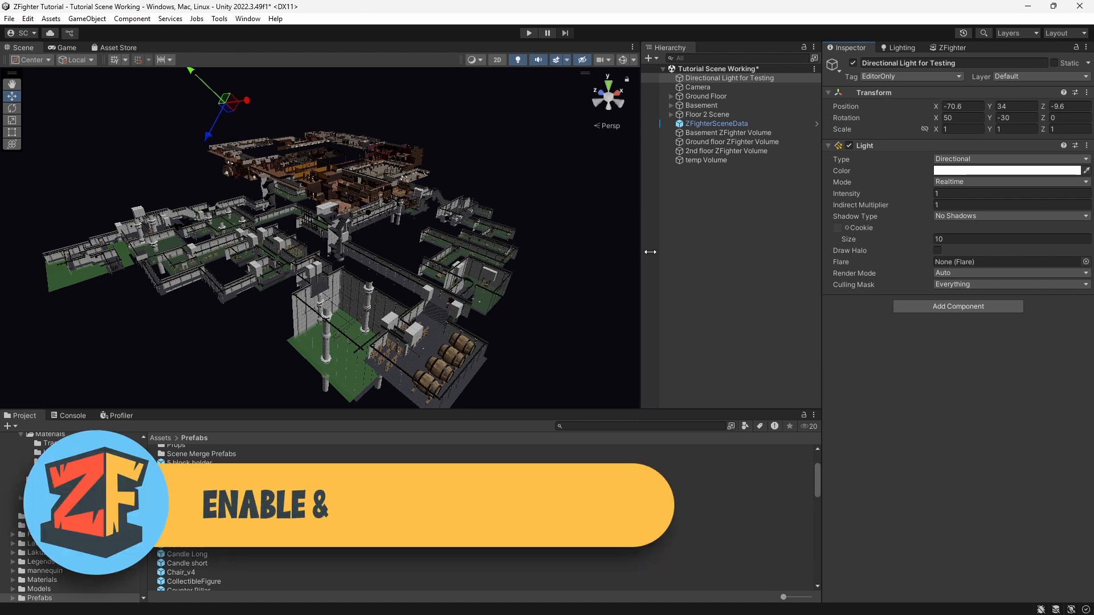
Step: Turn on scene gizmos and disable the Scripts, Built-in Components and Light gizmos, keeping the ZFighterVolume gizmo
left_click(623, 59)
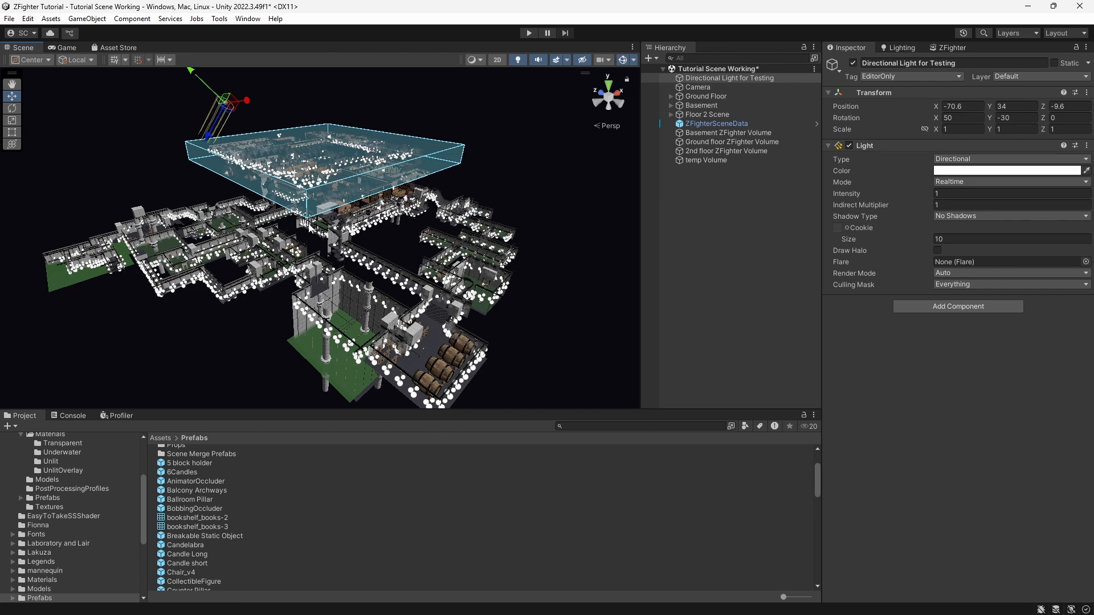
left_click(632, 60)
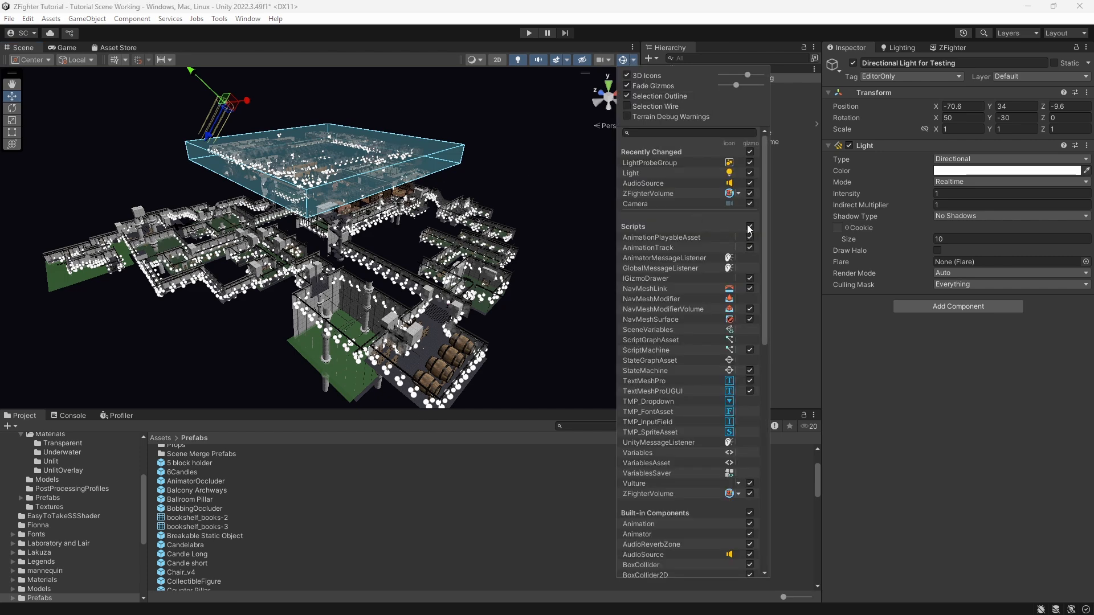
left_click(749, 227)
left_click(749, 512)
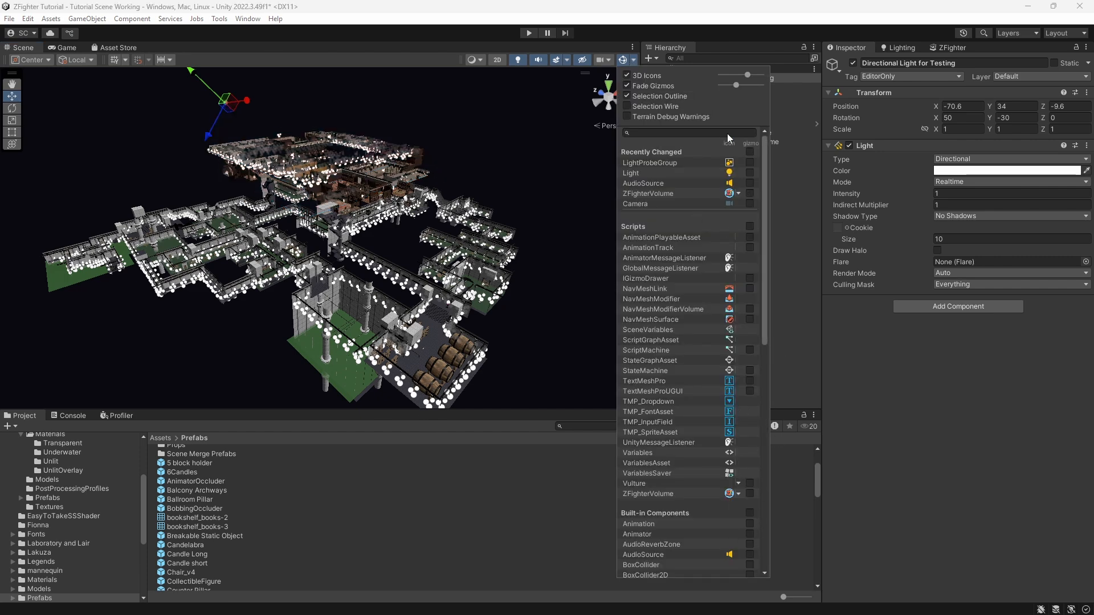
left_click(730, 172)
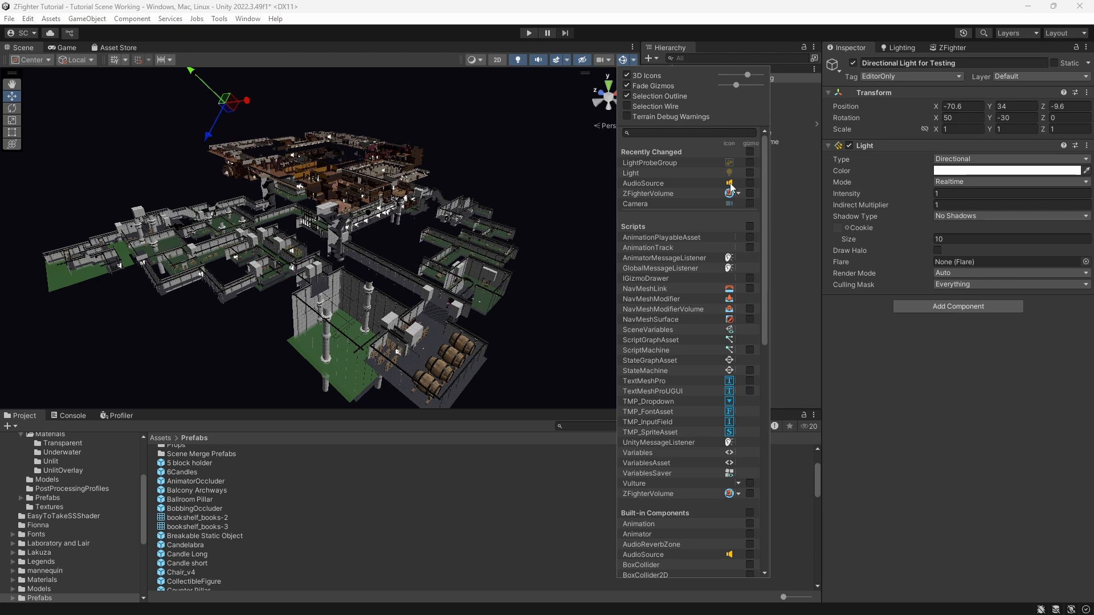
left_click(749, 193)
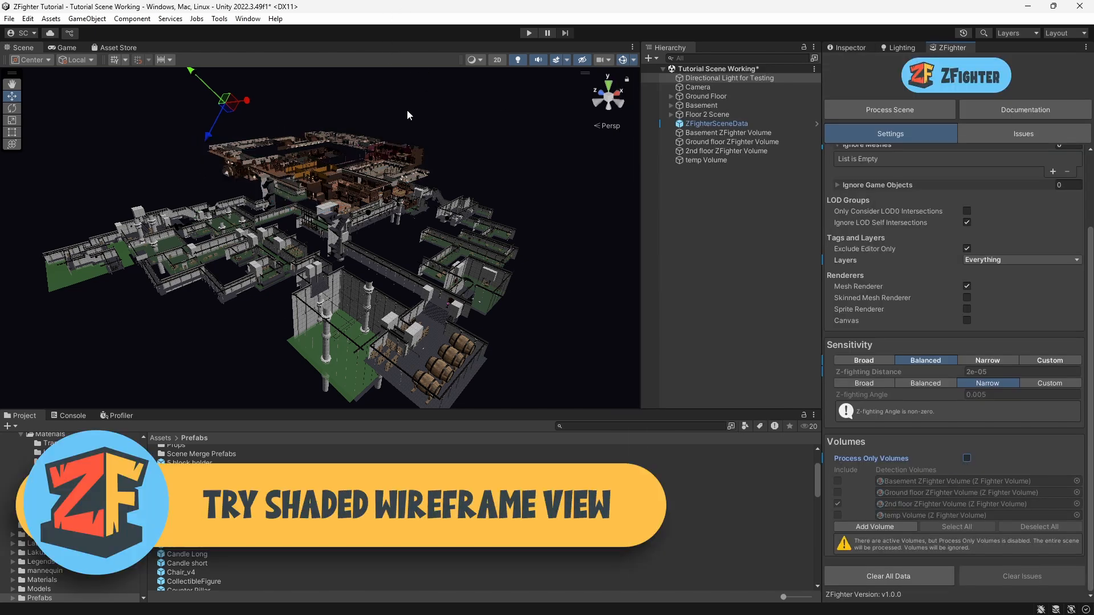
Step: Switch the scene view shading to Shaded Wireframe, then back to Shaded
left_click(479, 59)
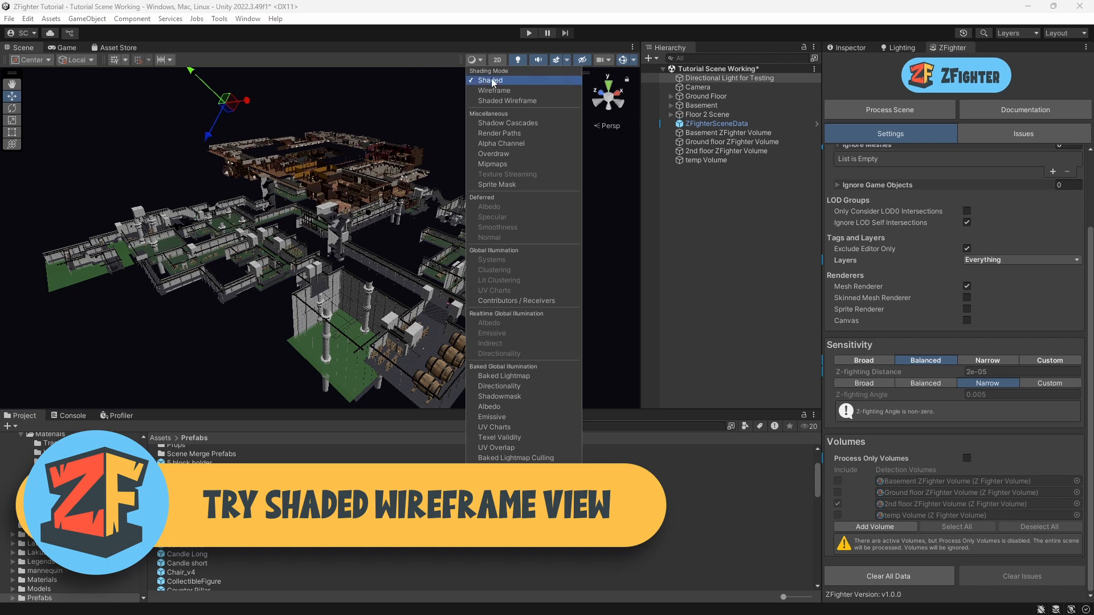
left_click(503, 102)
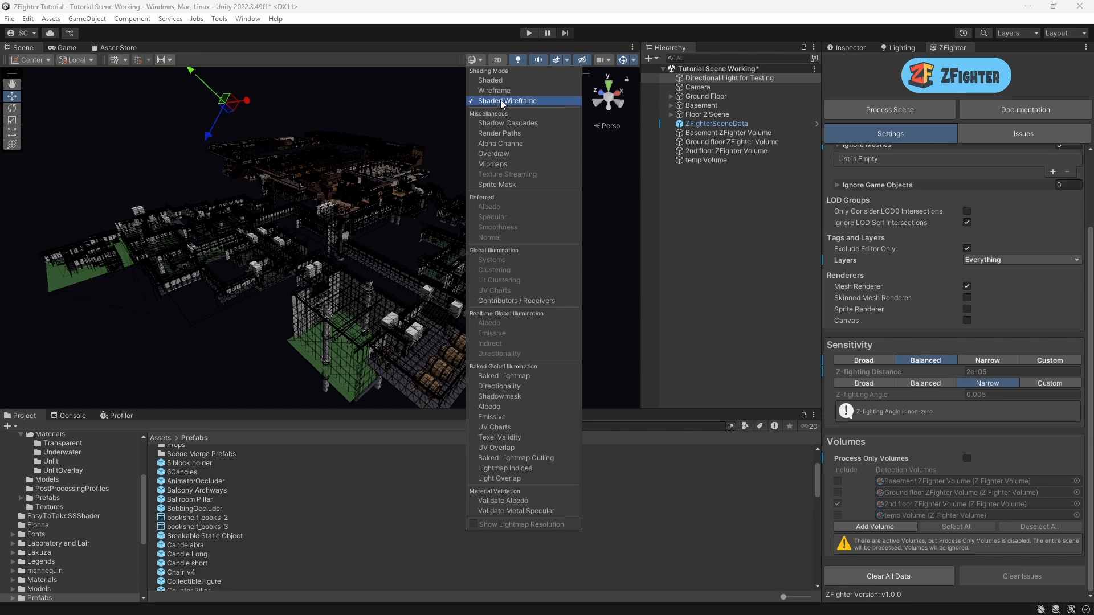
left_click(494, 81)
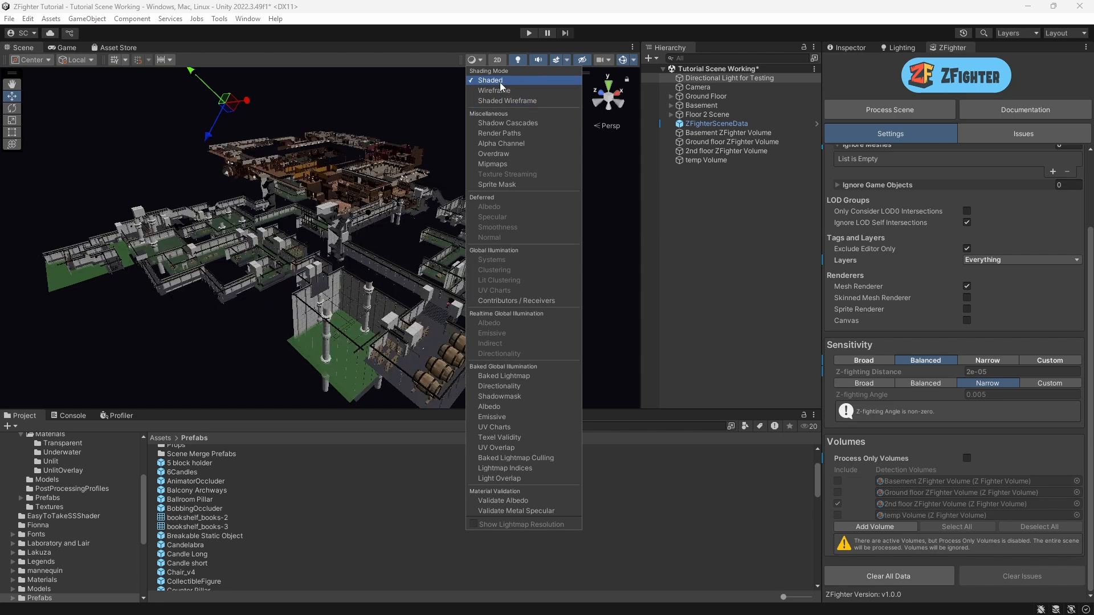
left_click(718, 306)
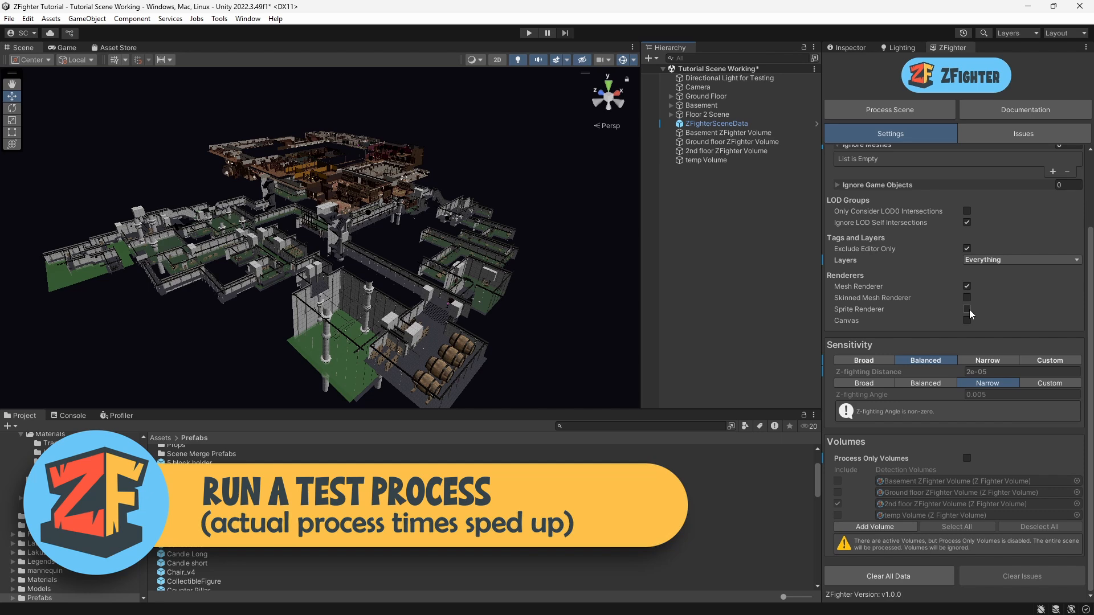
Step: Run Process Scene in ZFighter and close the processing complete dialog
left_click(885, 114)
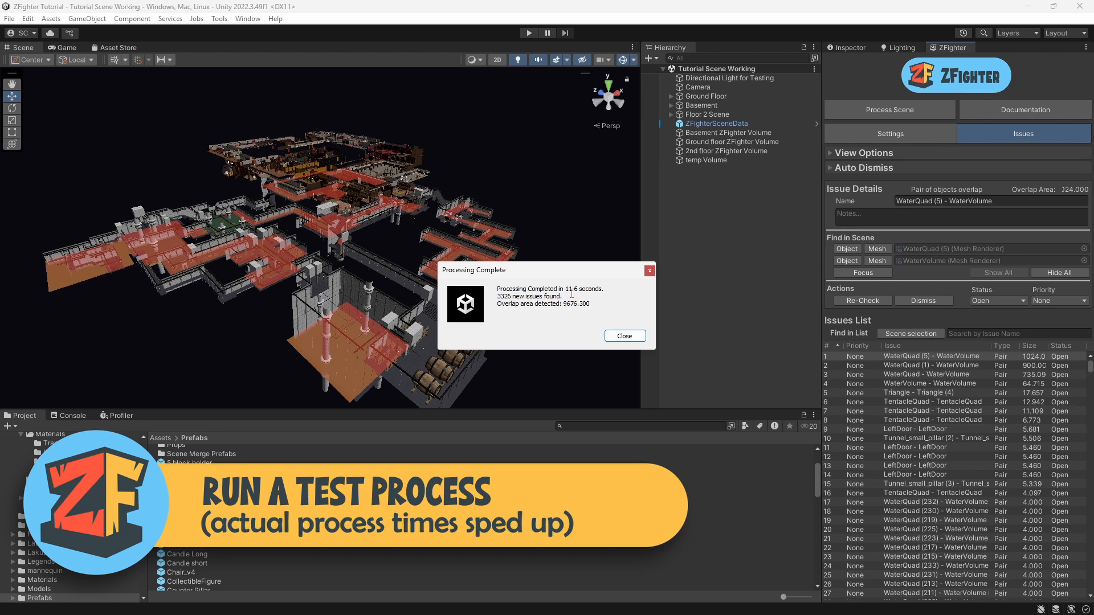
left_click_drag(579, 292, 546, 290)
left_click(505, 304)
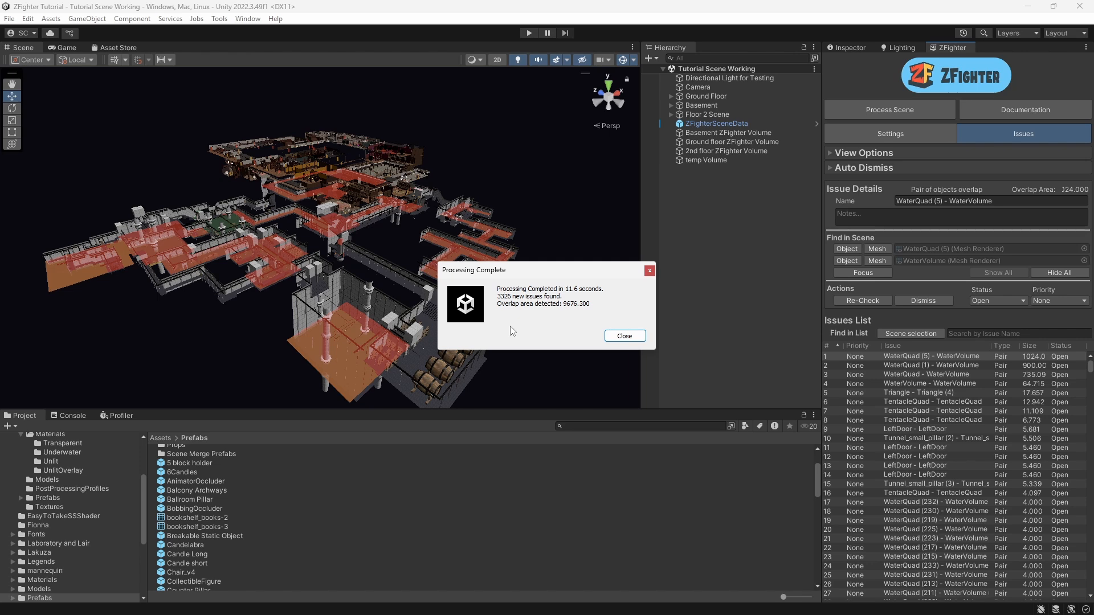
left_click(635, 337)
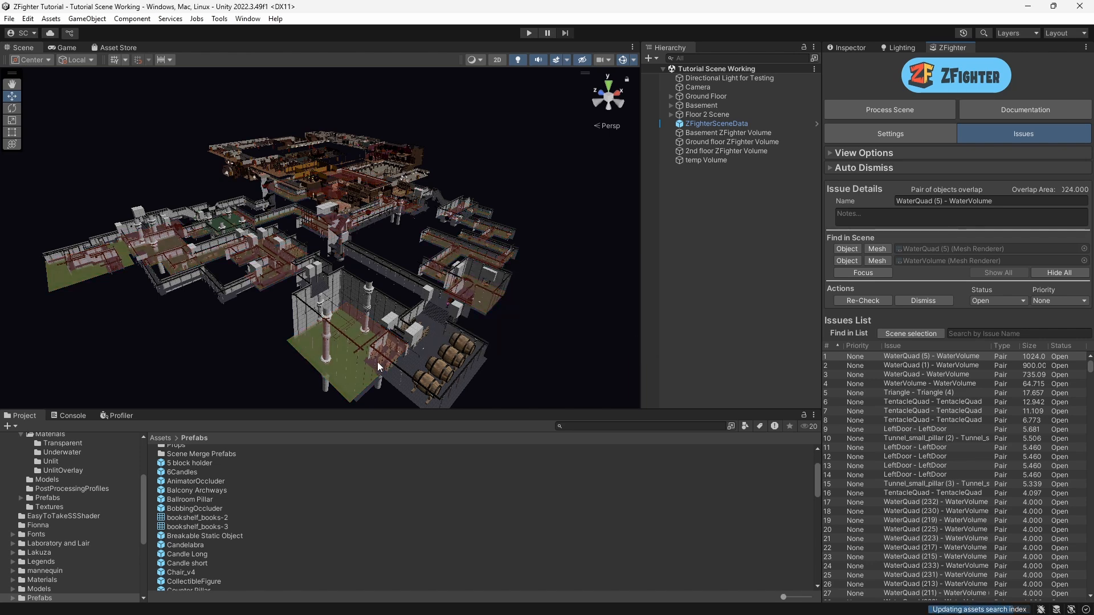
Step: Select the flagged water floor in the scene, pick its WaterVolume child and locate its WaterCubeVolume material
left_click(347, 392)
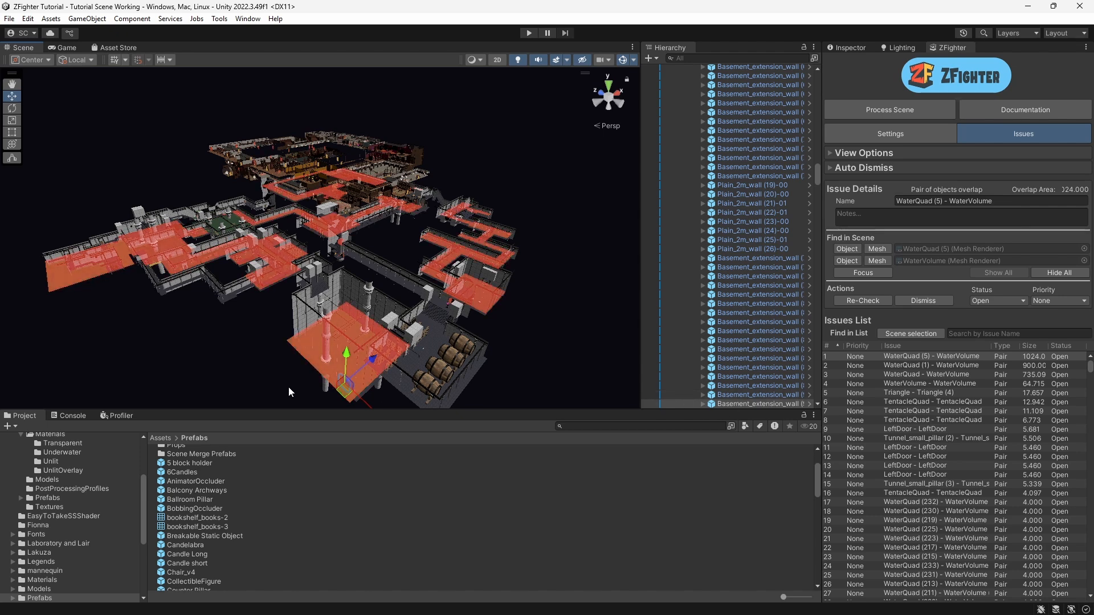
left_click(348, 402)
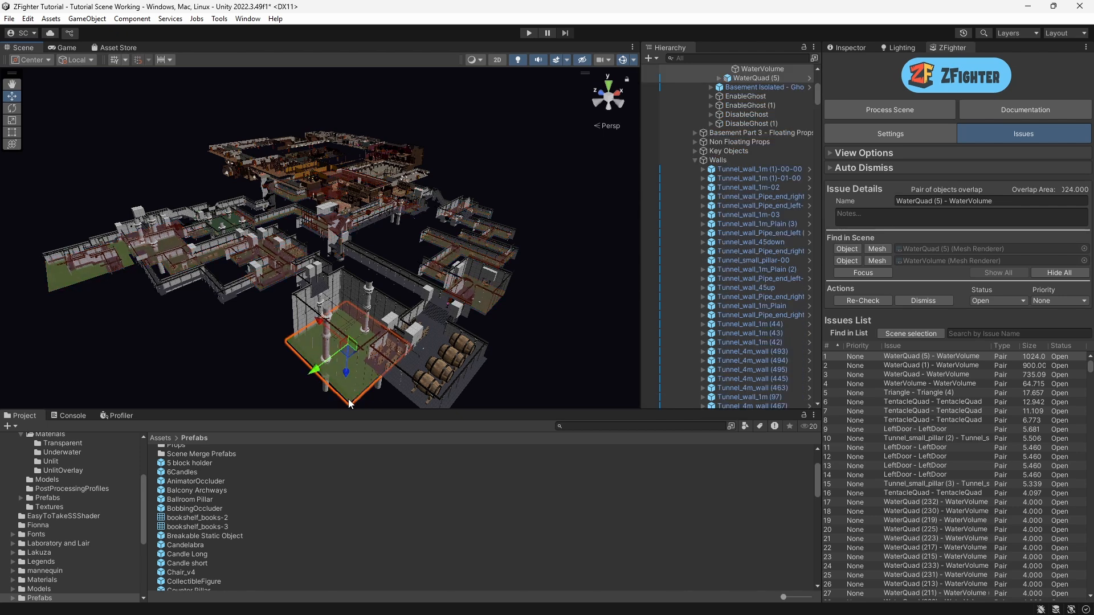
scroll(782, 95, "up", 3)
left_click(764, 102)
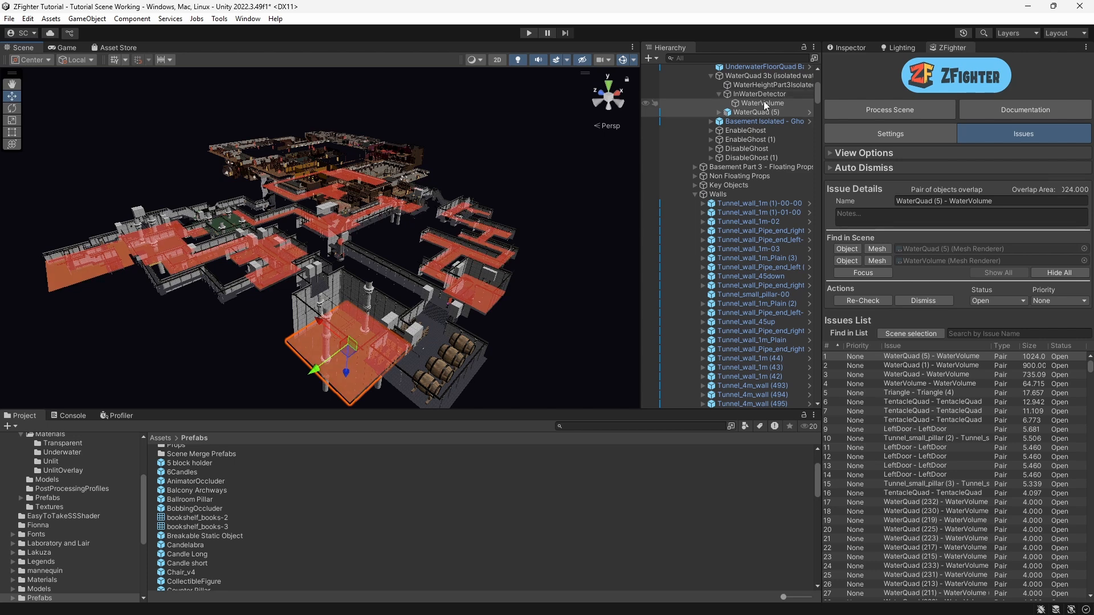
left_click(846, 49)
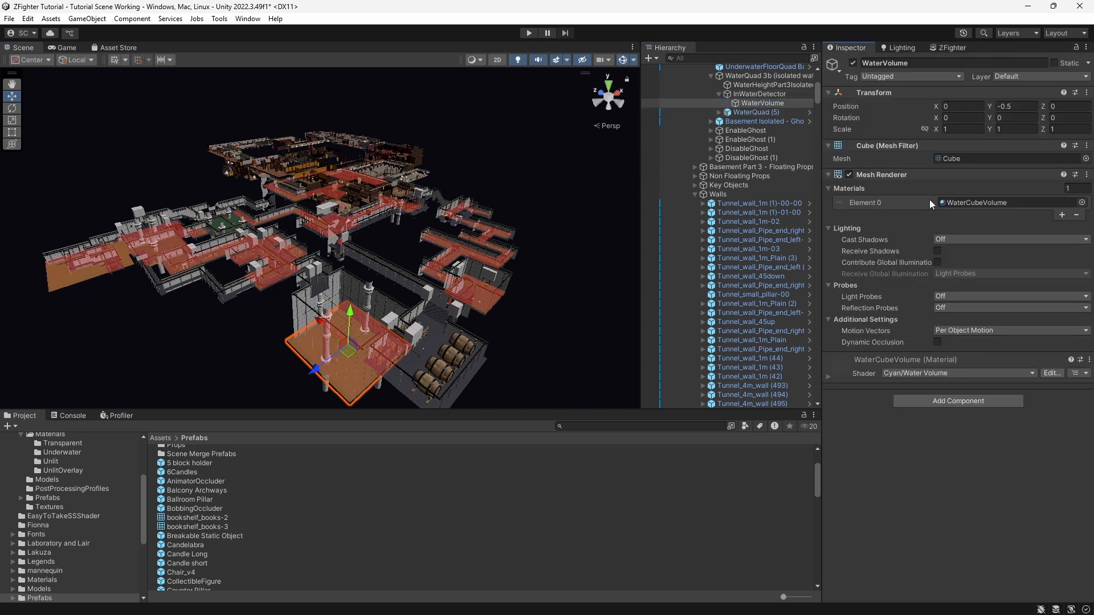
left_click(974, 201)
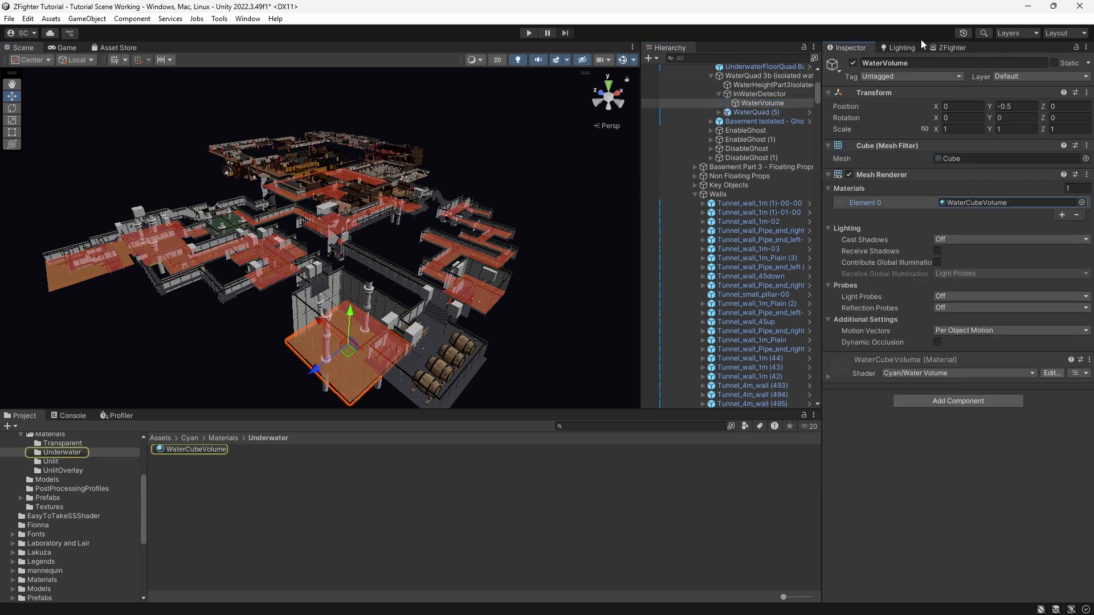
Step: Add the WaterCubeVolume material to ZFighter's Ignore Materials list in Settings
left_click(946, 47)
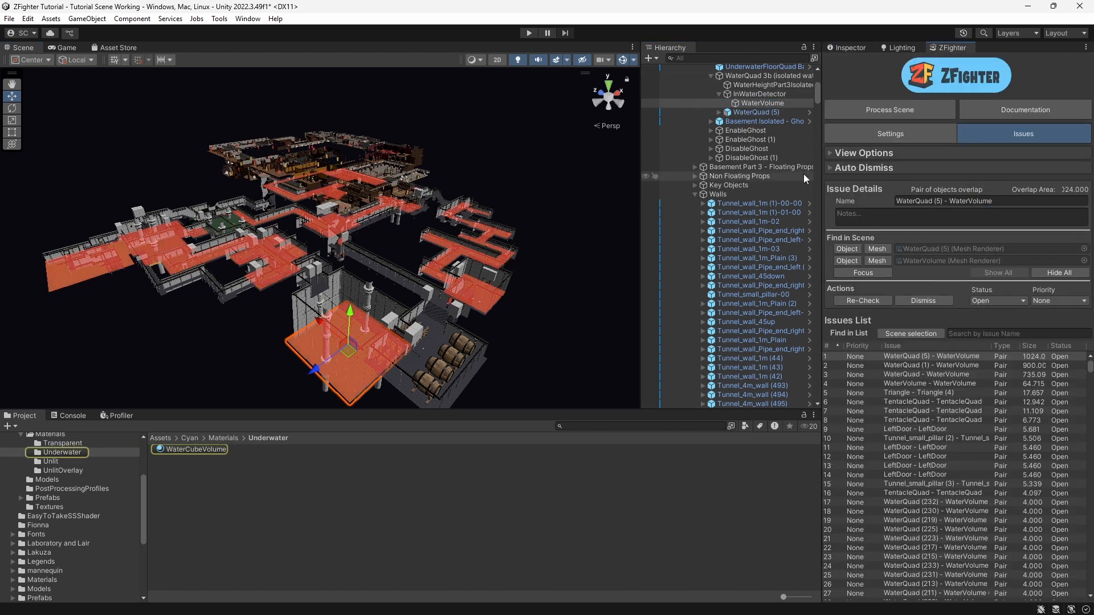
left_click(880, 135)
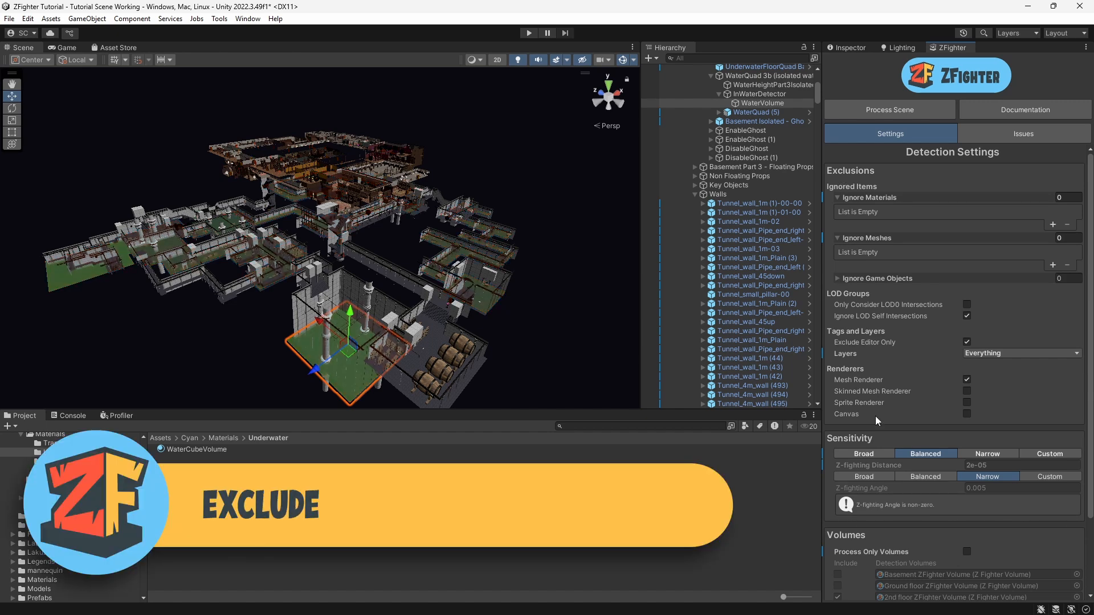
left_click(1053, 224)
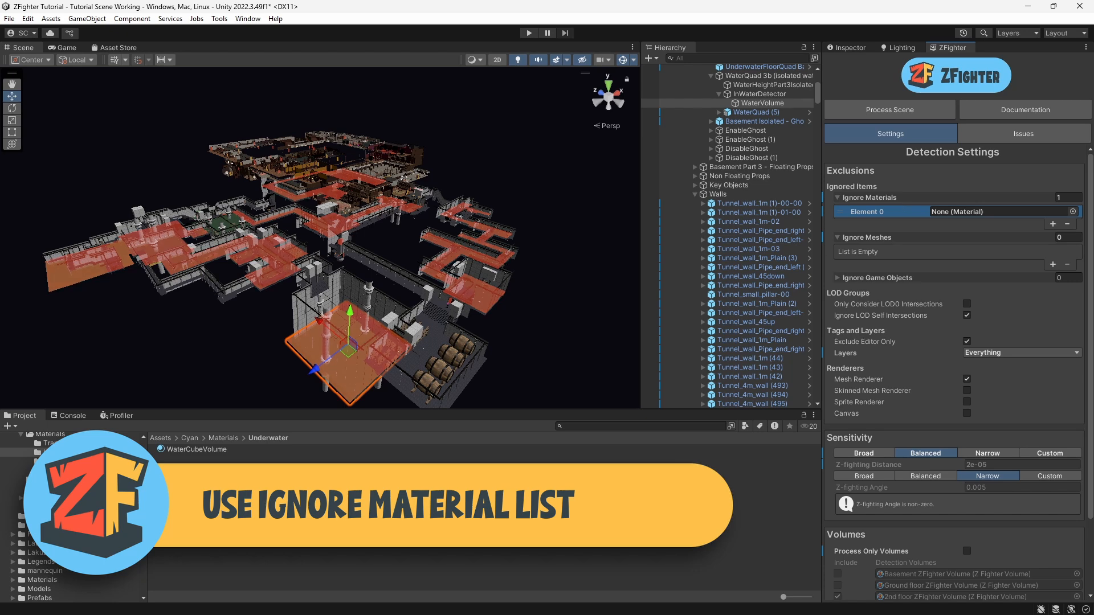
left_click_drag(183, 452, 954, 214)
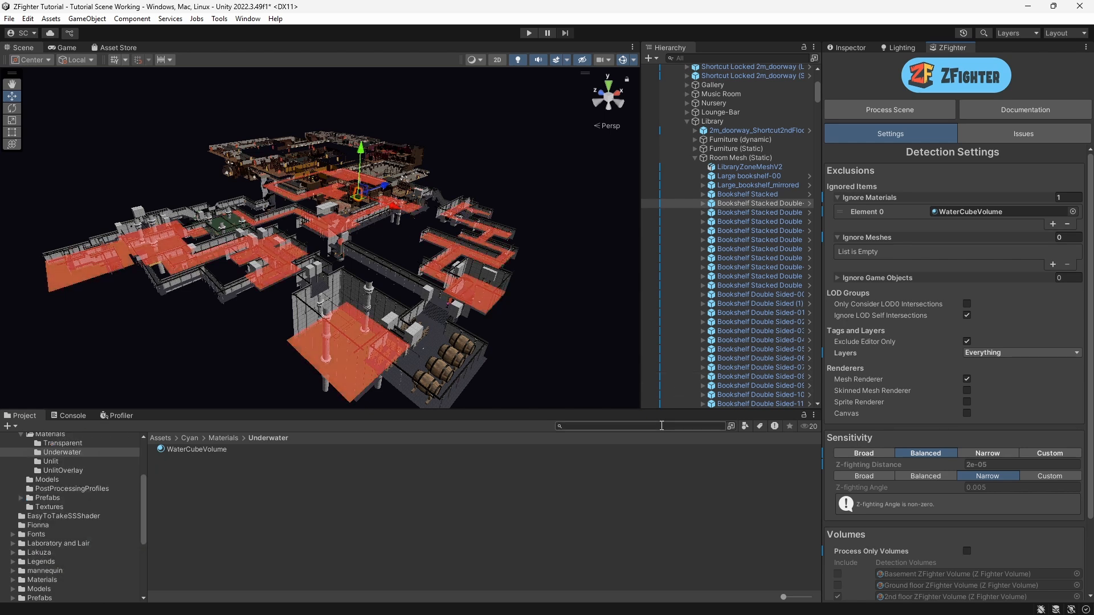
Step: Search the project assets for meshes named books
left_click(744, 427)
left_click(767, 506)
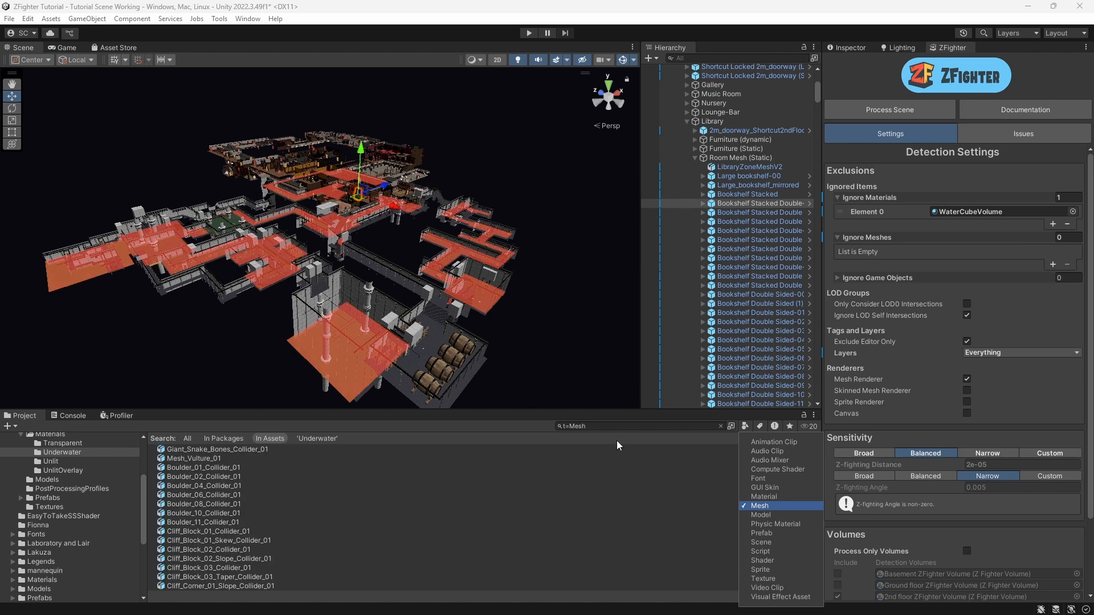
left_click(617, 424)
left_click(617, 424)
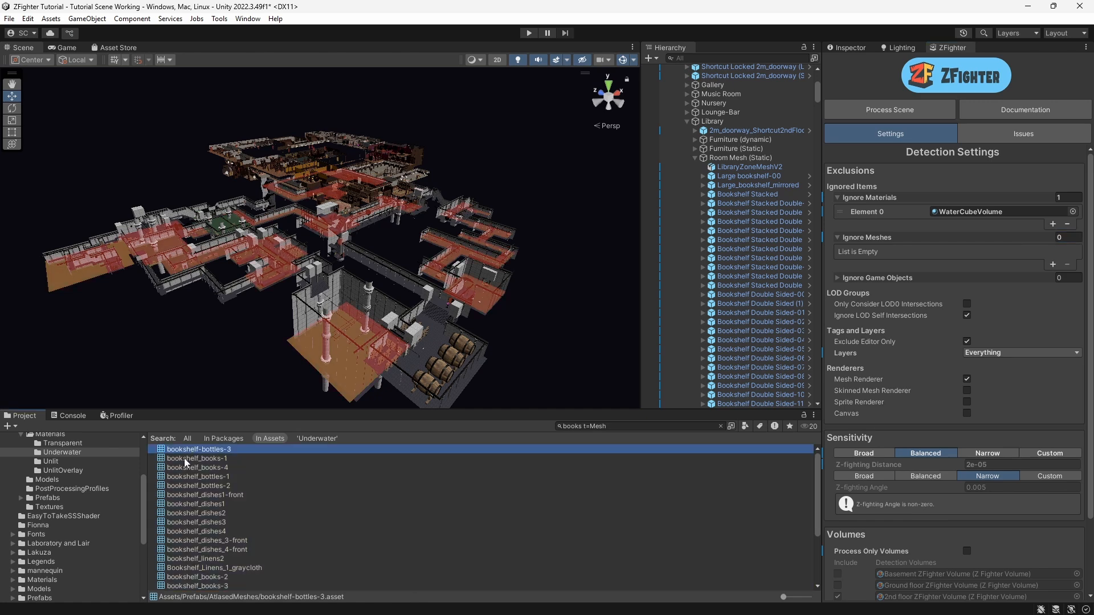
Step: Select all found bookshelf meshes, add them to the Ignore Meshes list, and collapse both ignore lists
scroll(199, 529, "down", 3)
left_click(188, 497, "shift")
scroll(327, 538, "up", 3)
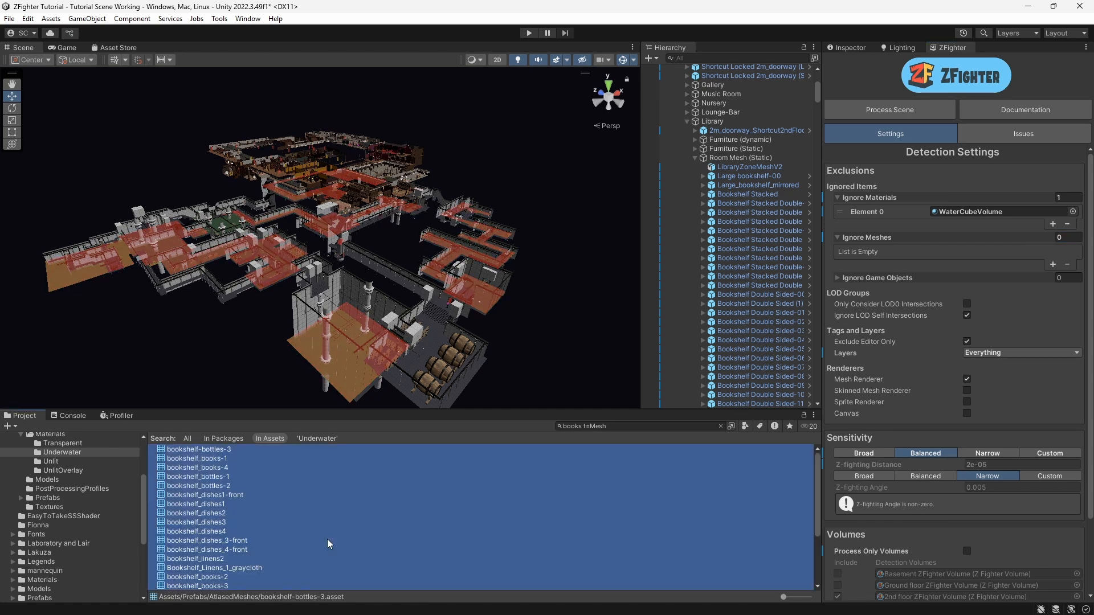
left_click_drag(212, 453, 879, 237)
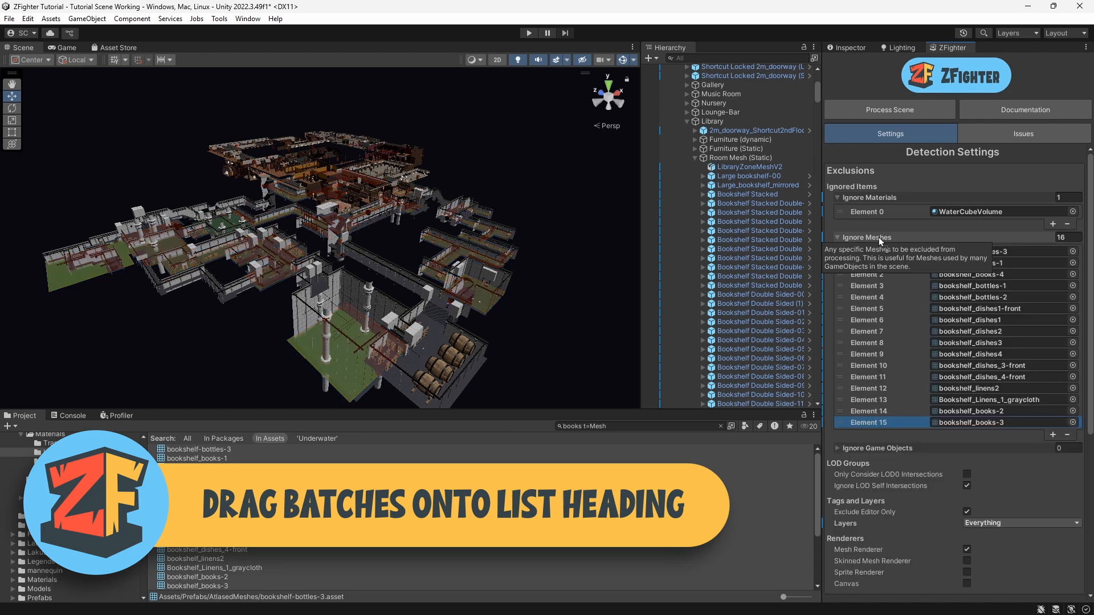
left_click(837, 237)
left_click(837, 197)
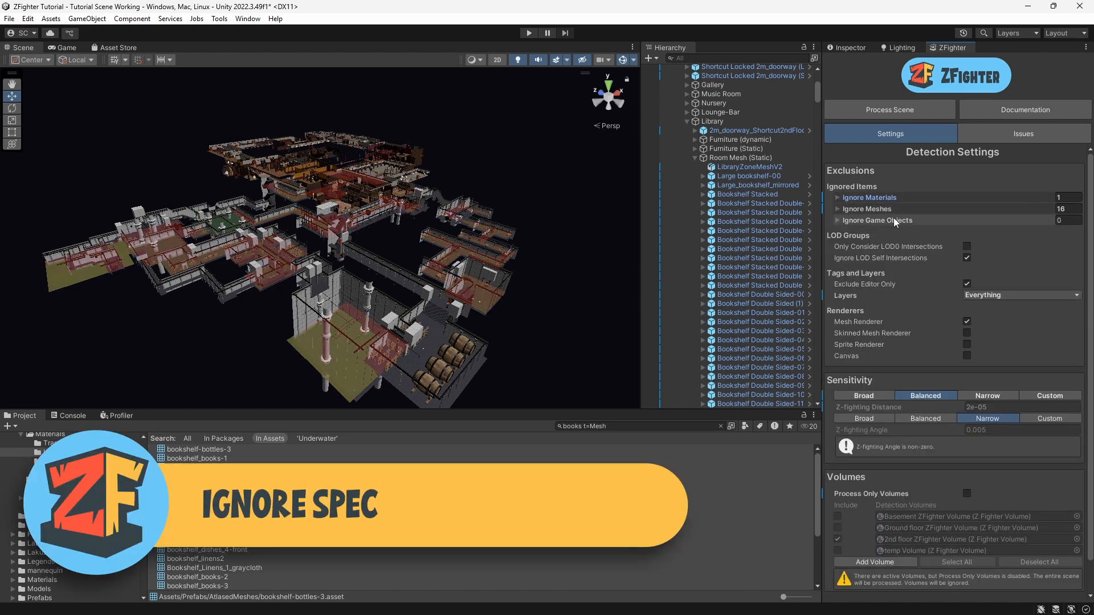
Step: Open the ZFighter documentation in the browser and maximize the window
mouse_move(884, 218)
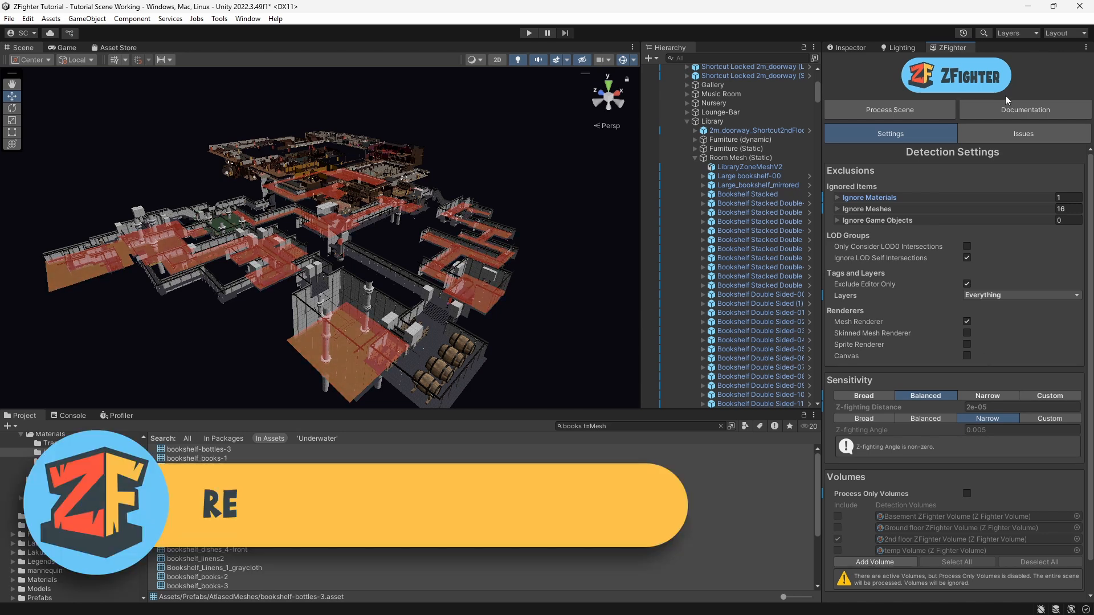
left_click(1051, 107)
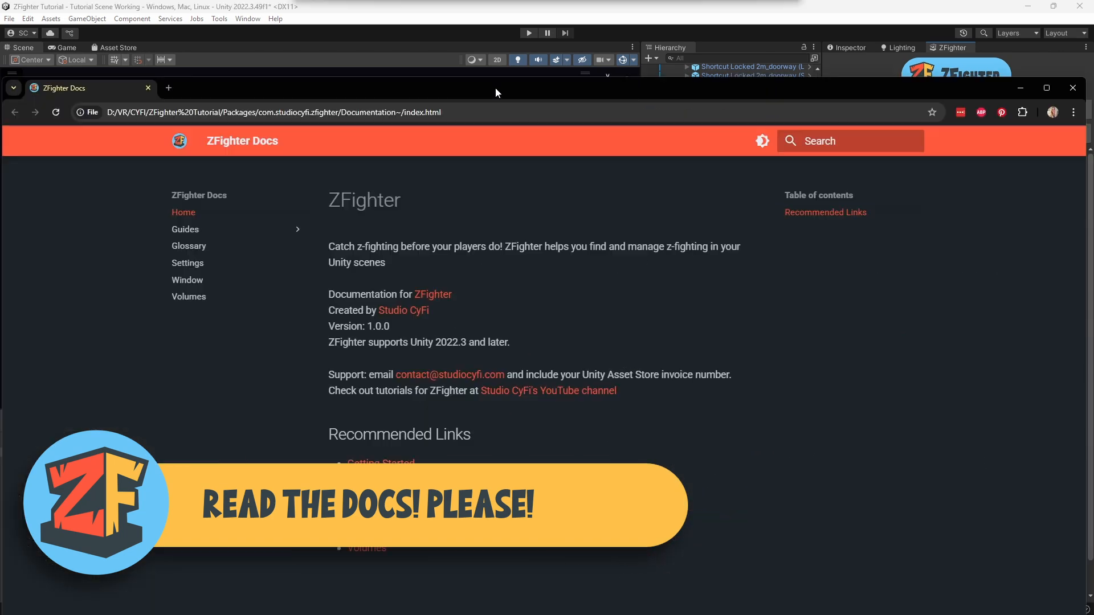
left_click_drag(497, 93, 372, 99)
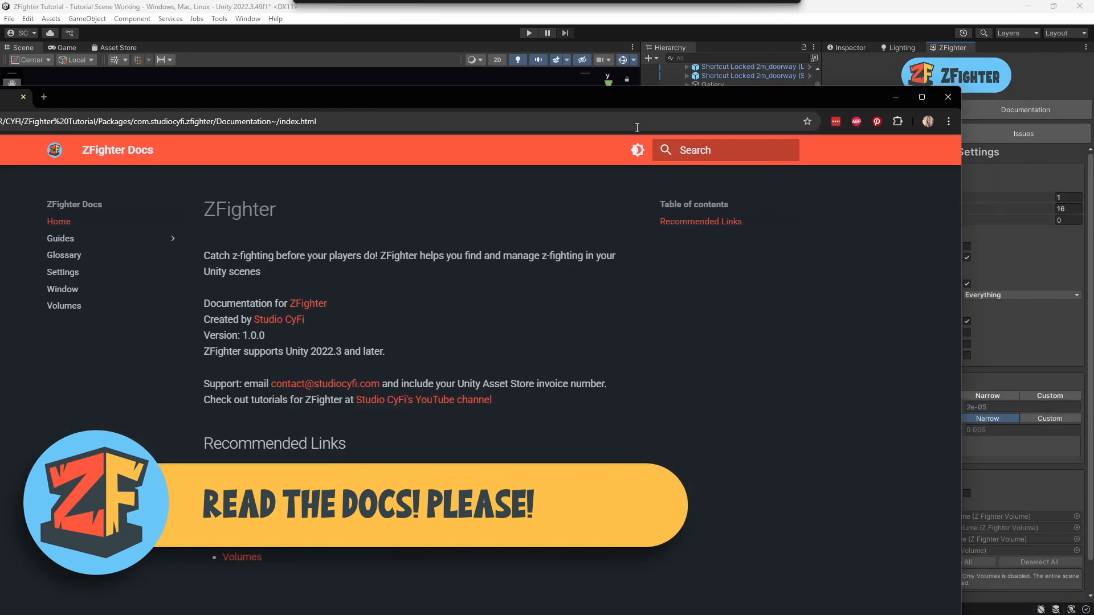
left_click(921, 96)
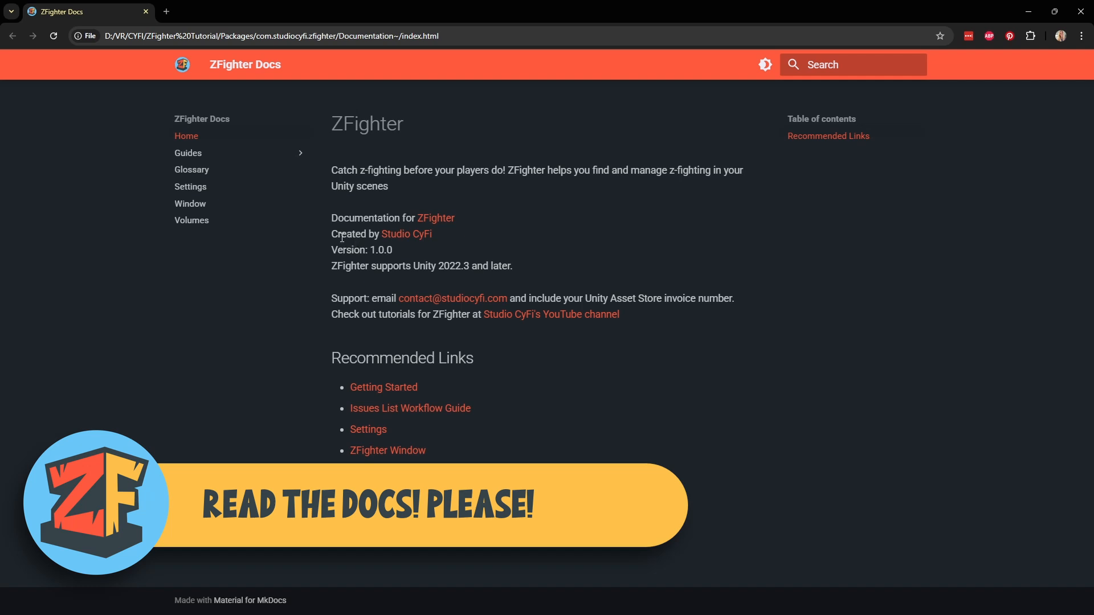
Step: Open the Tips page under Guides in the documentation
left_click(188, 153)
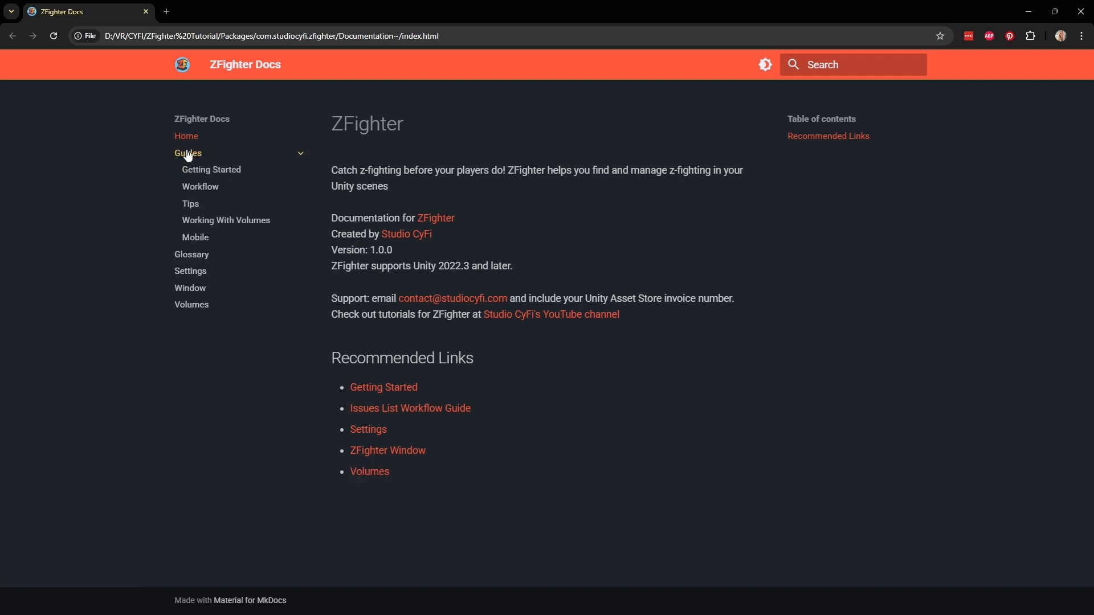
left_click(191, 205)
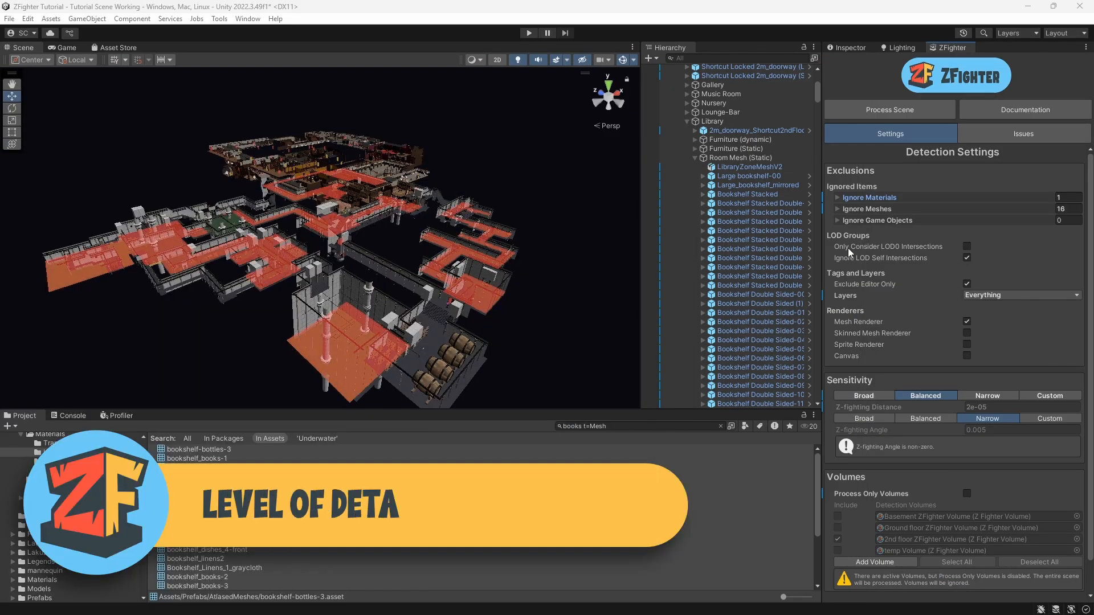
mouse_move(848, 247)
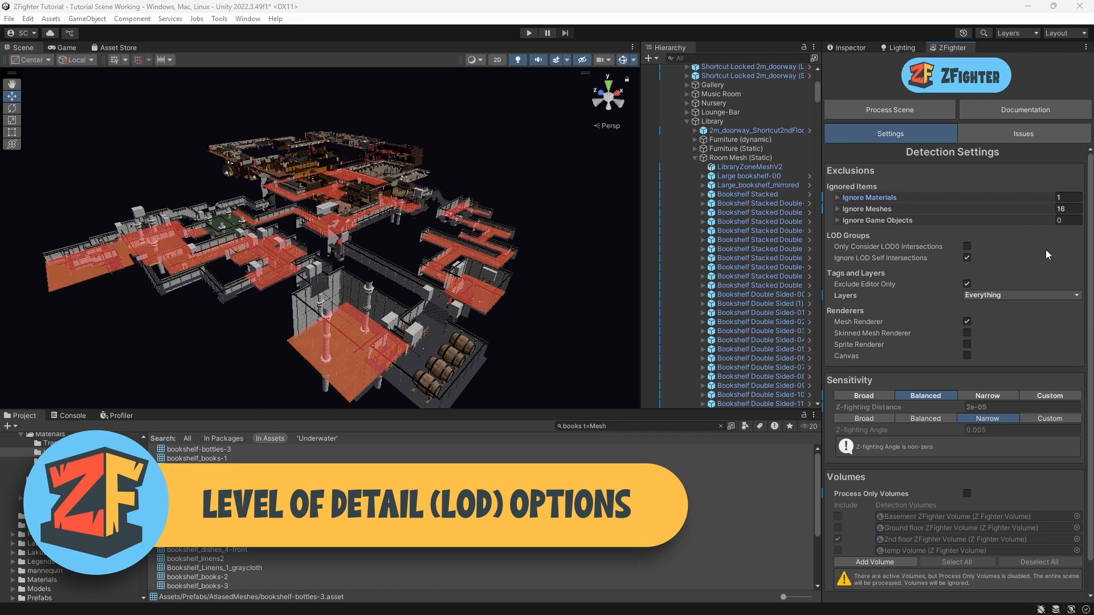
Step: Open the Castle Valley Demo Scene 2018.4 and turn on scene lighting in the Scene view
left_click(720, 425)
left_click(744, 426)
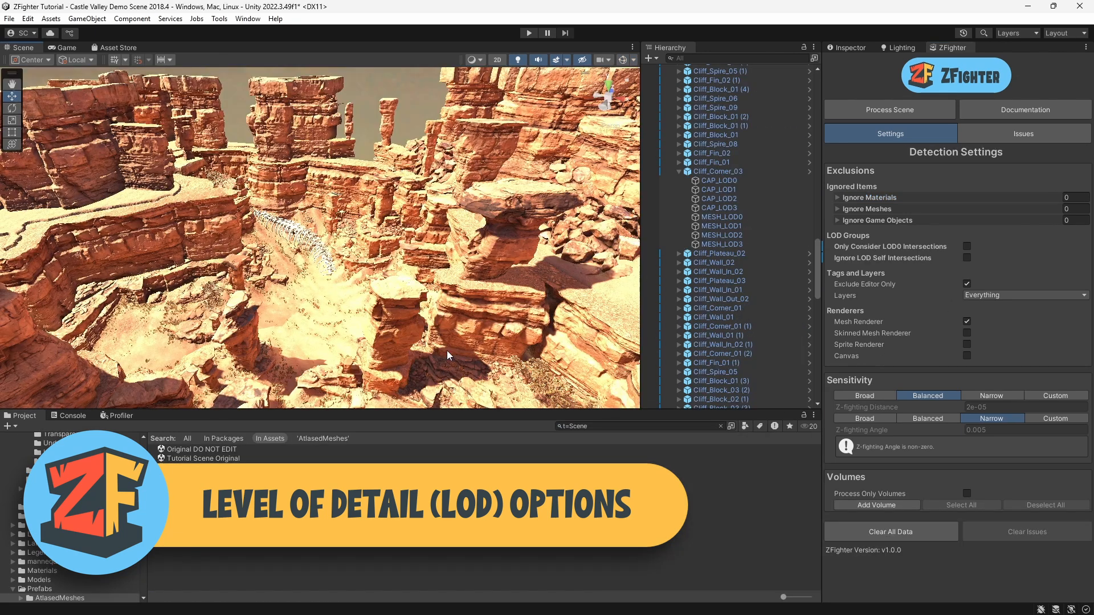
right_click_drag(360, 300, 402, 277)
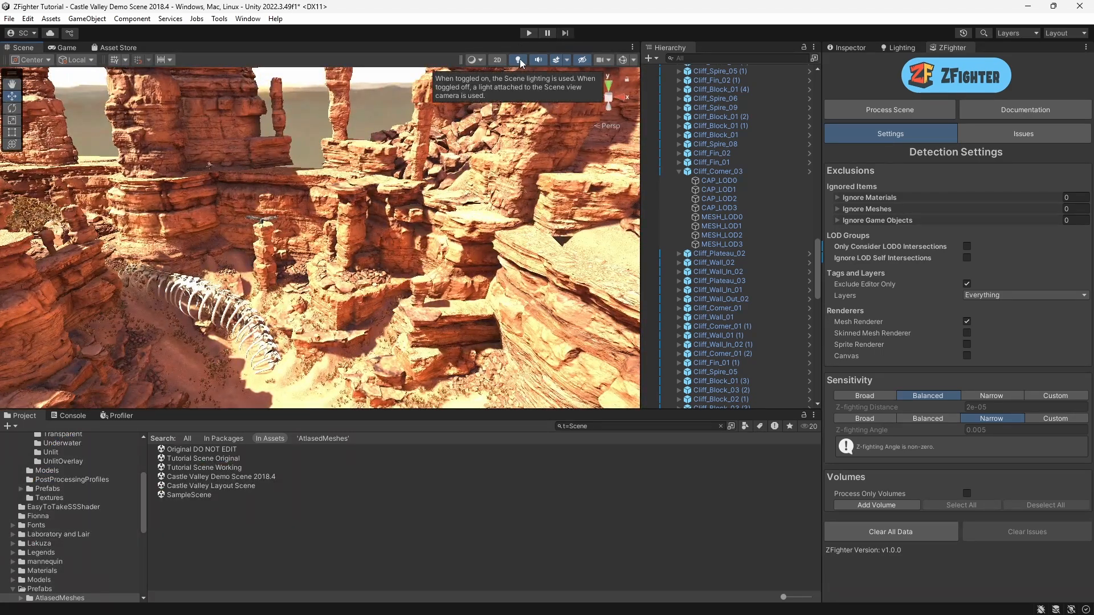
left_click(518, 60)
right_click_drag(383, 243, 468, 240)
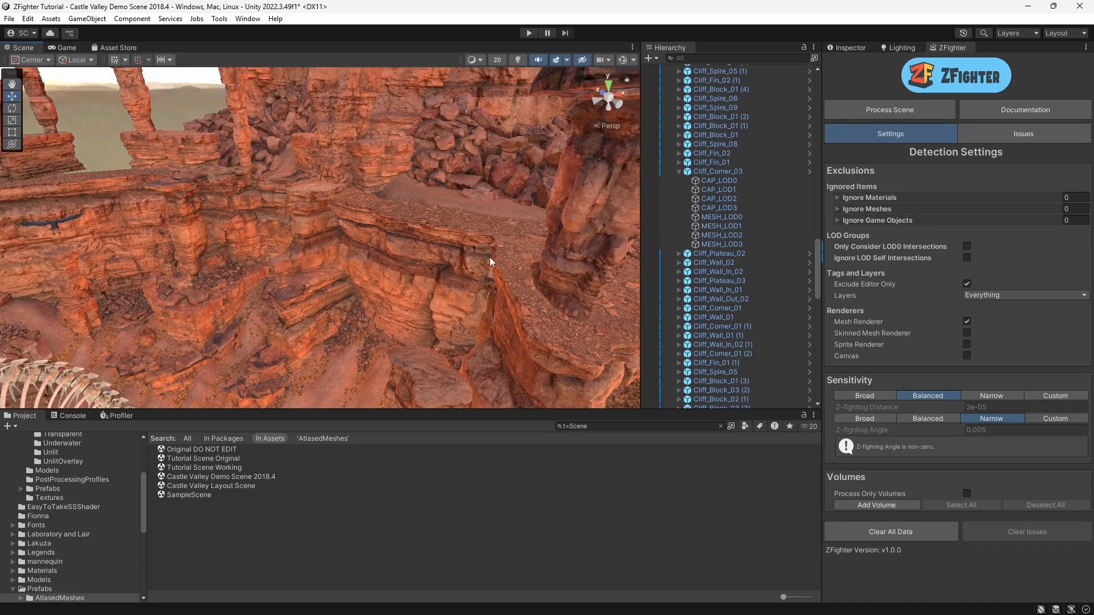
Step: Select Cliff_Corner_03 and examine its LOD Group levels in the Inspector
left_click(719, 171)
left_click(850, 47)
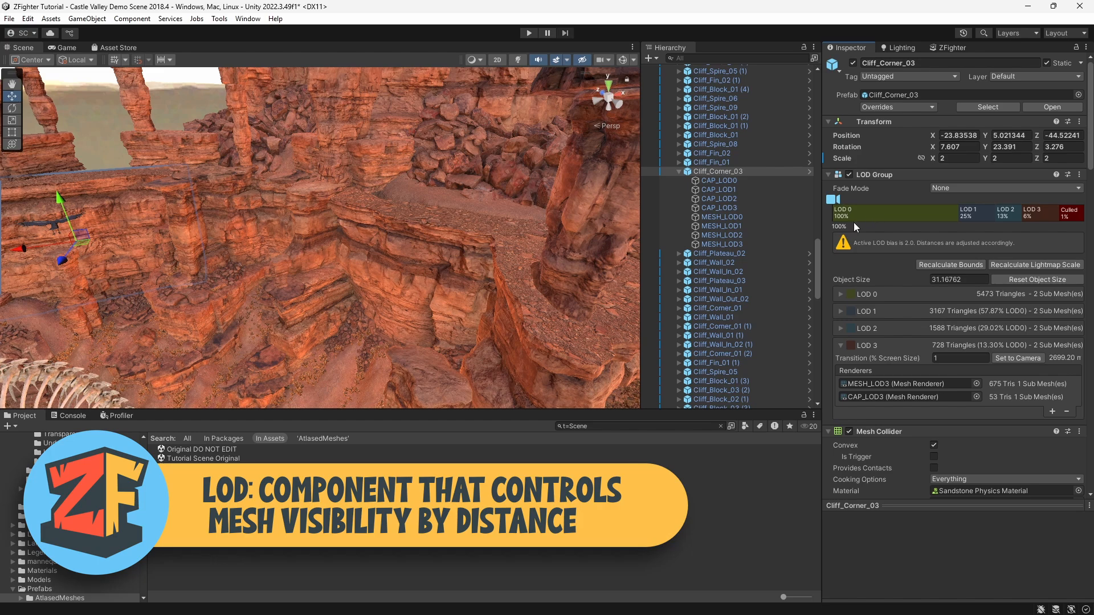
right_click_drag(280, 163, 392, 239)
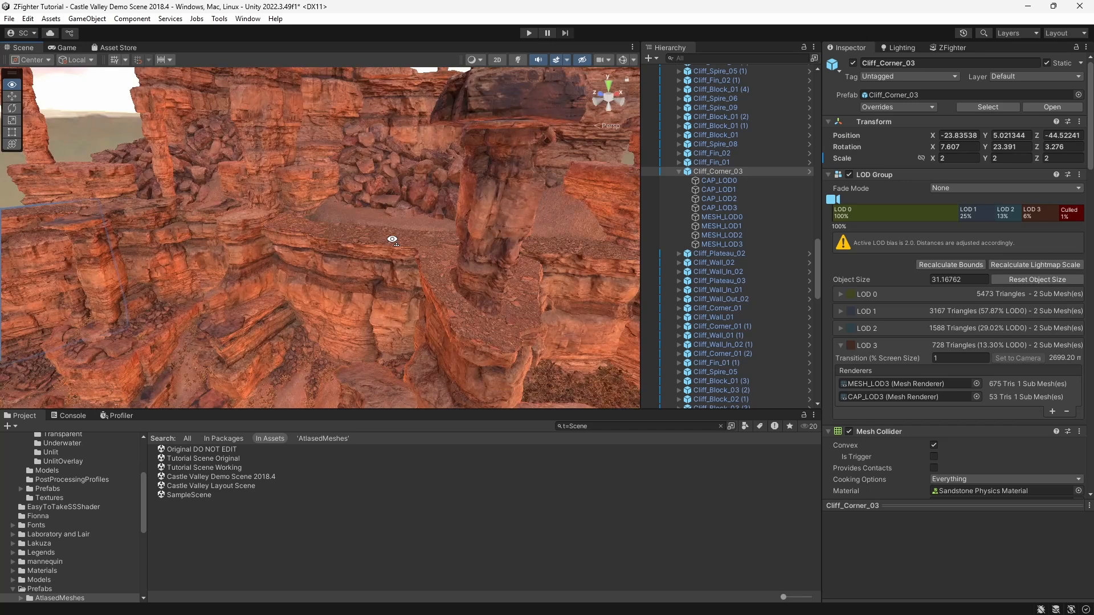
mouse_move(832, 199)
left_mouse_down()
mouse_move(940, 200)
mouse_move(860, 201)
mouse_move(1001, 187)
mouse_move(827, 201)
left_mouse_up()
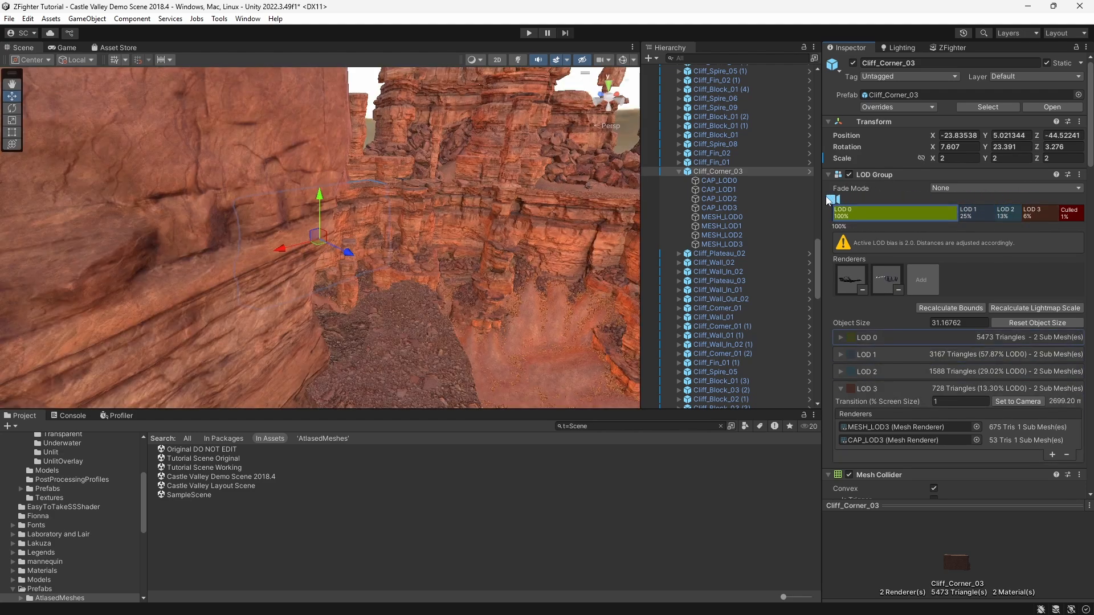
right_click_drag(427, 222, 342, 211)
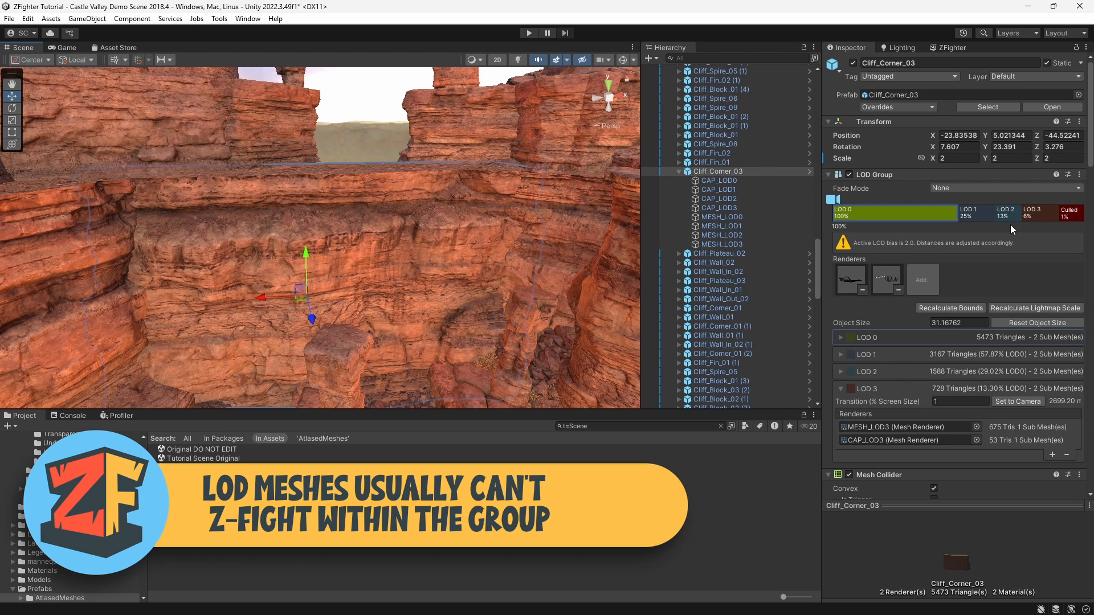
Step: Return to the ZFighter window and run Process Scene on the canyon scene
left_click(949, 47)
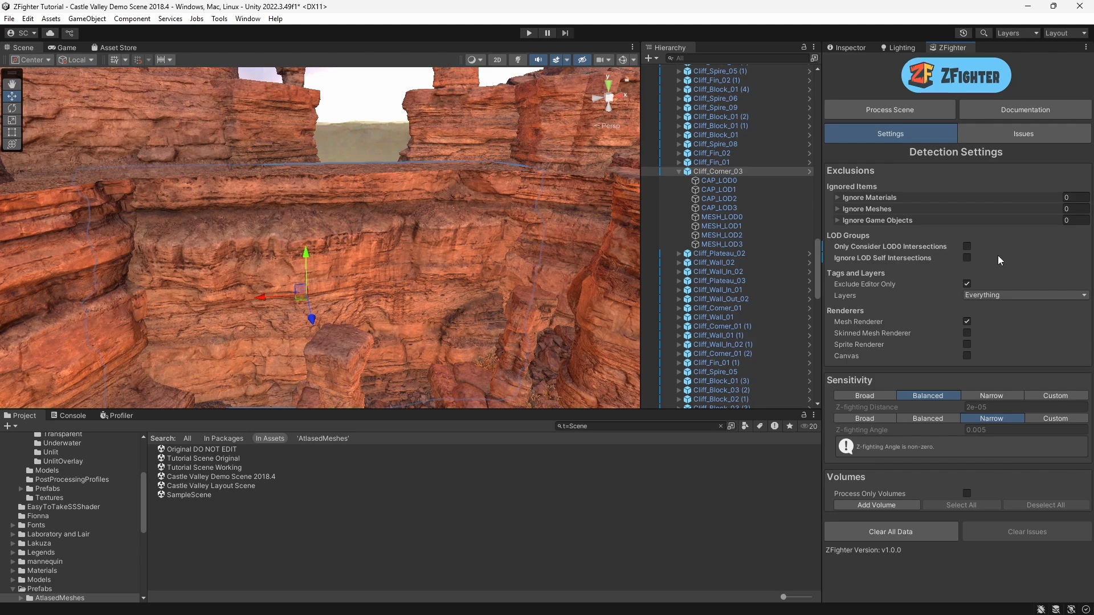
left_click(870, 104)
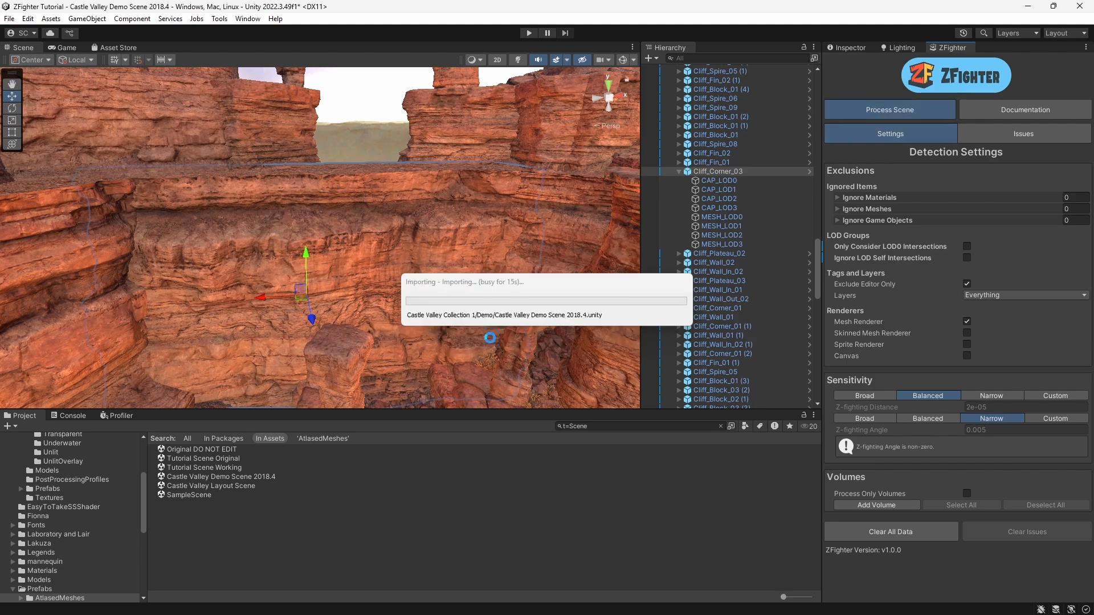
right_click_drag(507, 311, 390, 257)
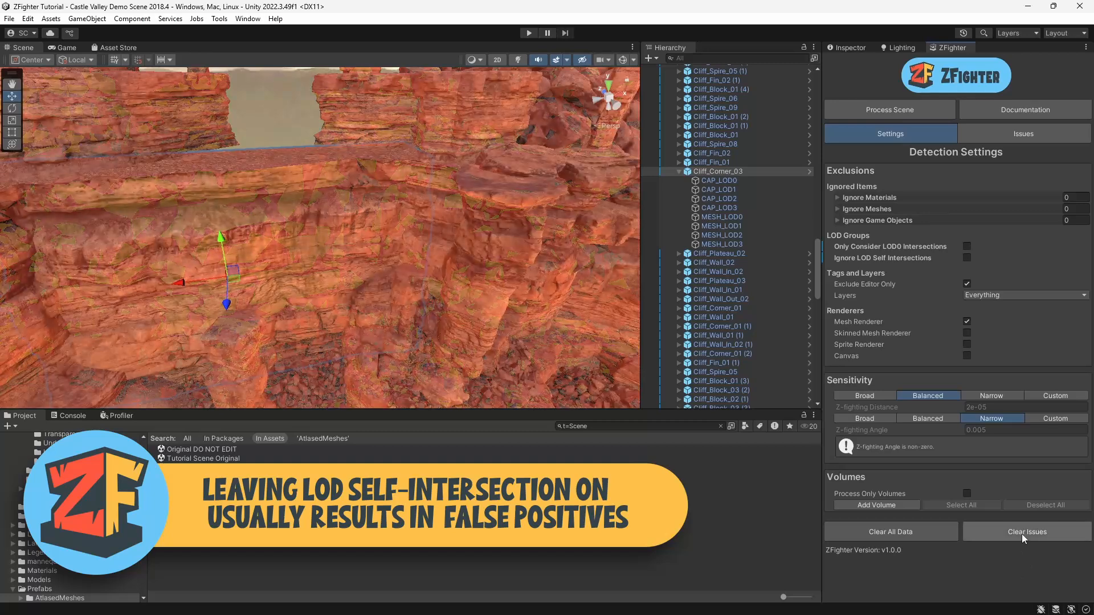
left_click(1021, 534)
left_click(586, 344)
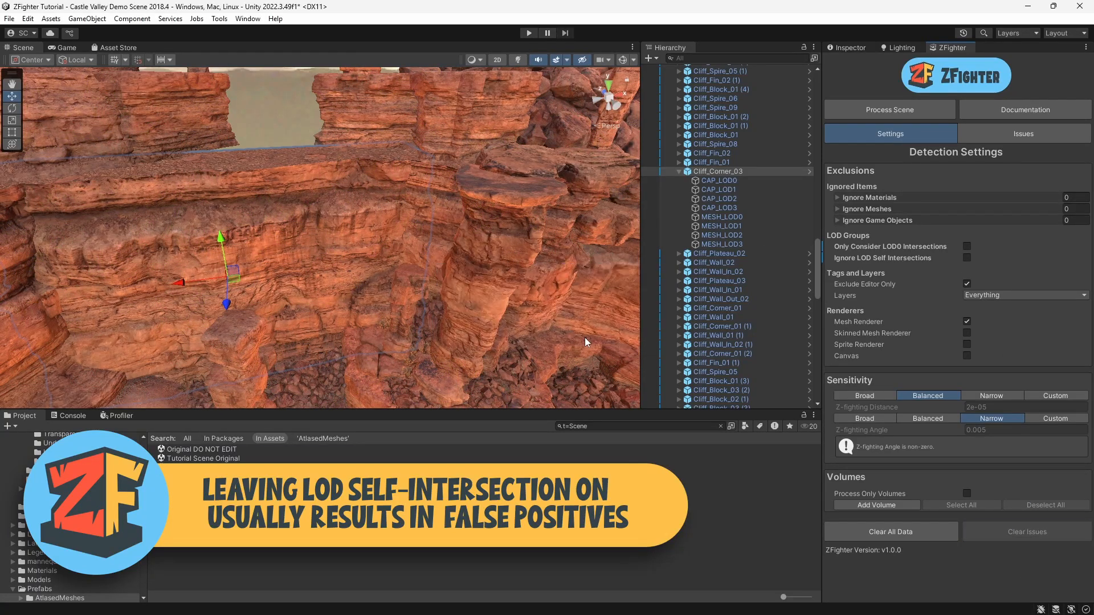
Step: Enable Ignore LOD Self Intersections and process the scene again
left_click(966, 257)
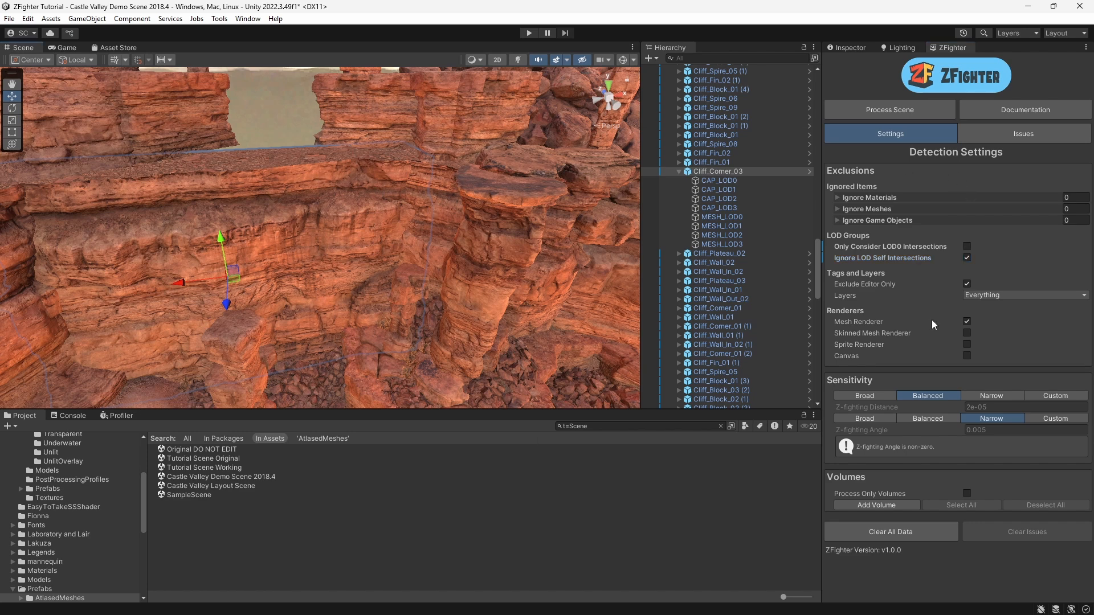
left_click(904, 107)
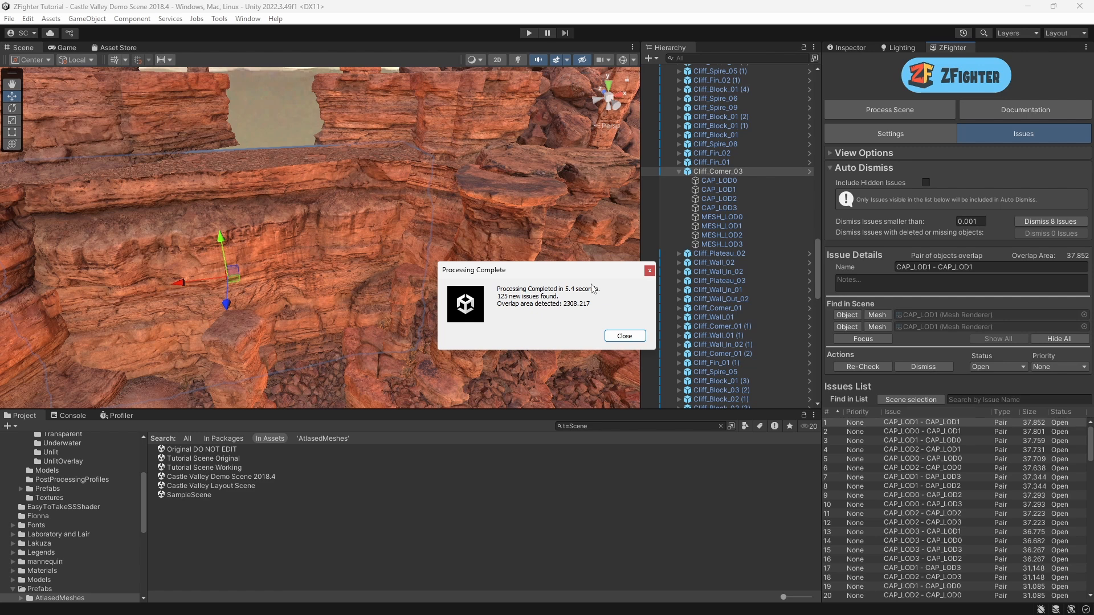
left_click(624, 337)
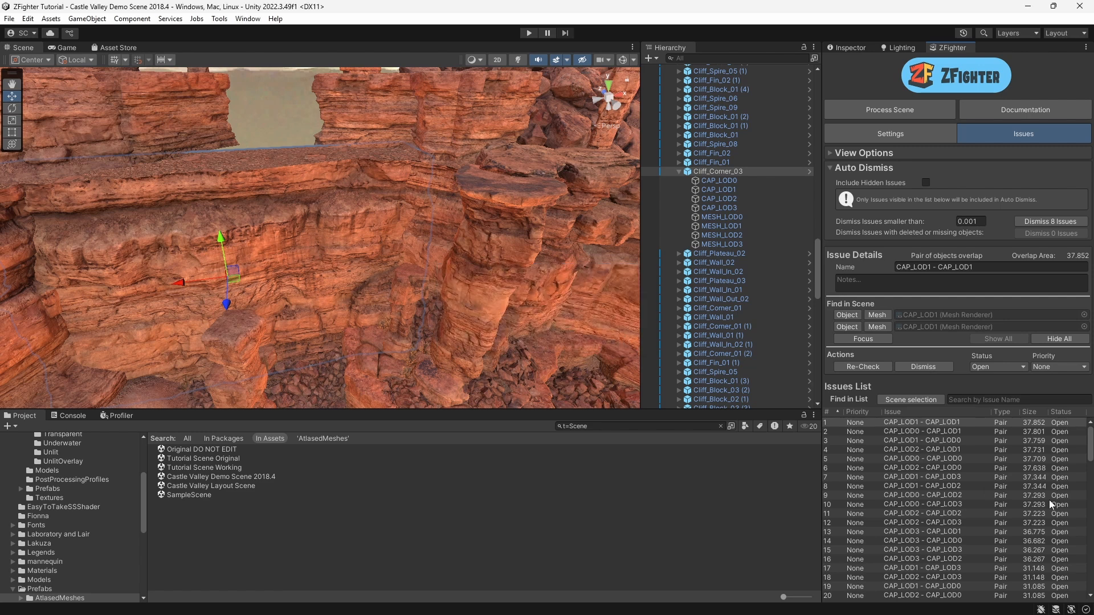
Step: Examine the first LOD overlap issue in the scene and the LOD children of Cliff_Wall_01
mouse_move(1089, 447)
left_mouse_down()
mouse_move(1089, 572)
mouse_move(1090, 434)
left_mouse_up()
scroll(354, 242, "down", 6)
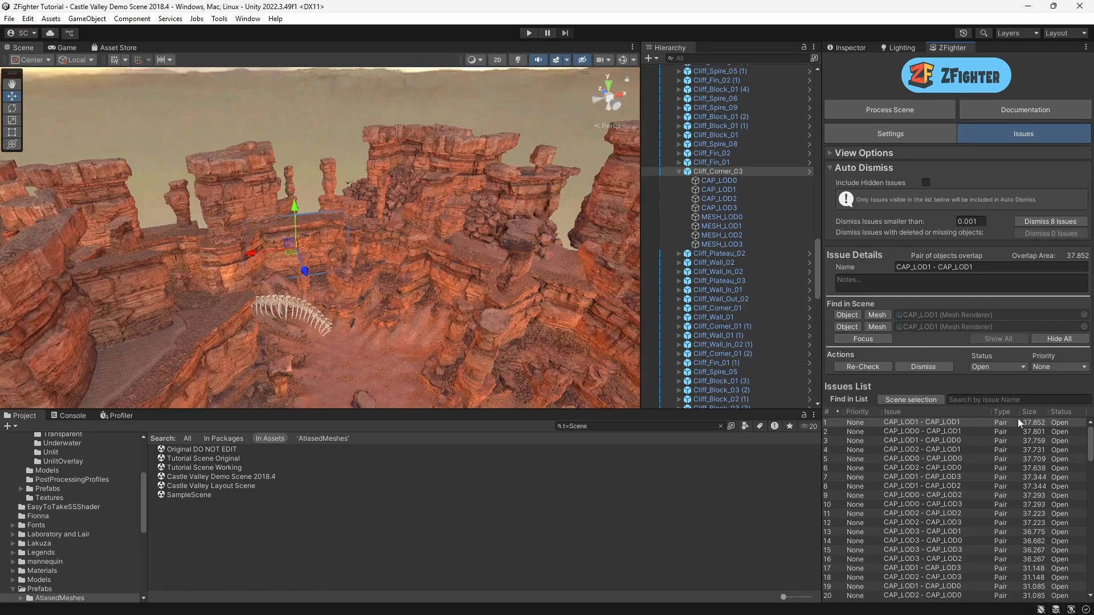
left_click_drag(360, 266, 443, 292, "alt")
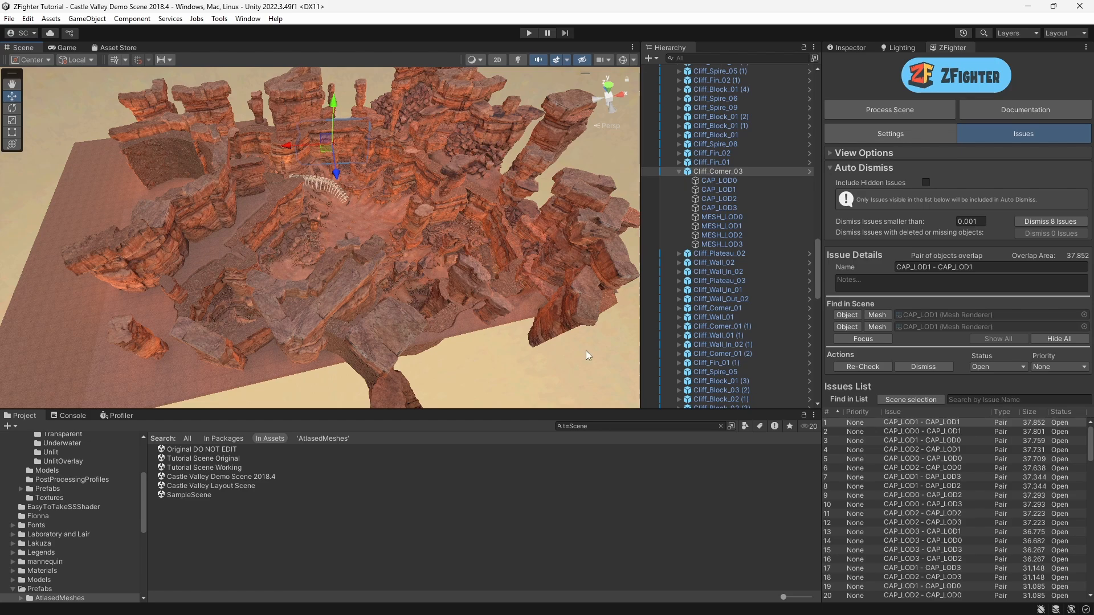
double_click(896, 423)
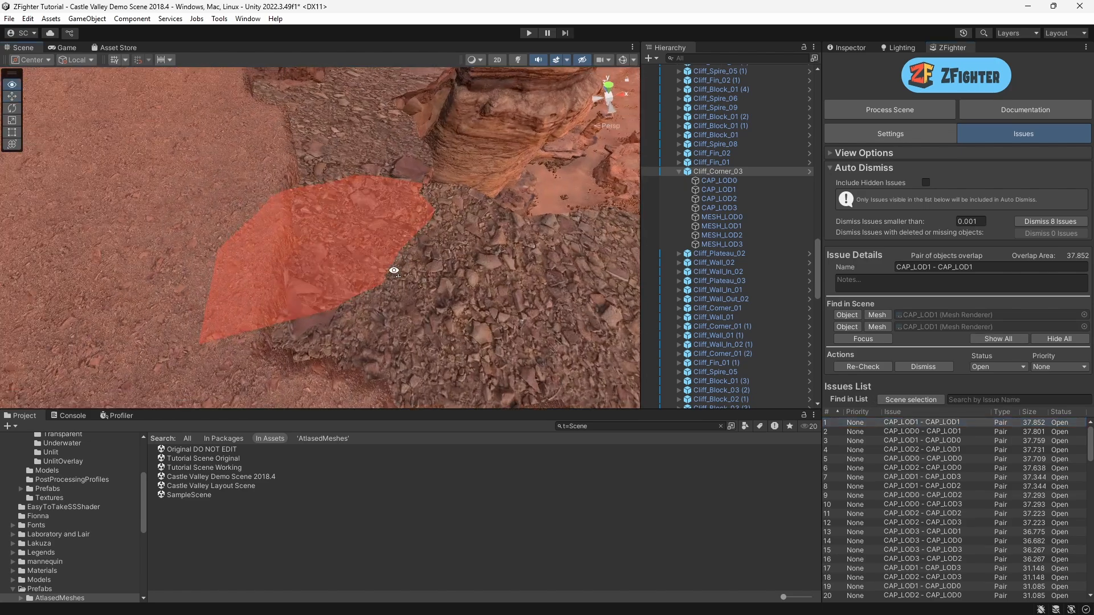
right_click_drag(377, 302, 313, 251)
left_click(206, 184)
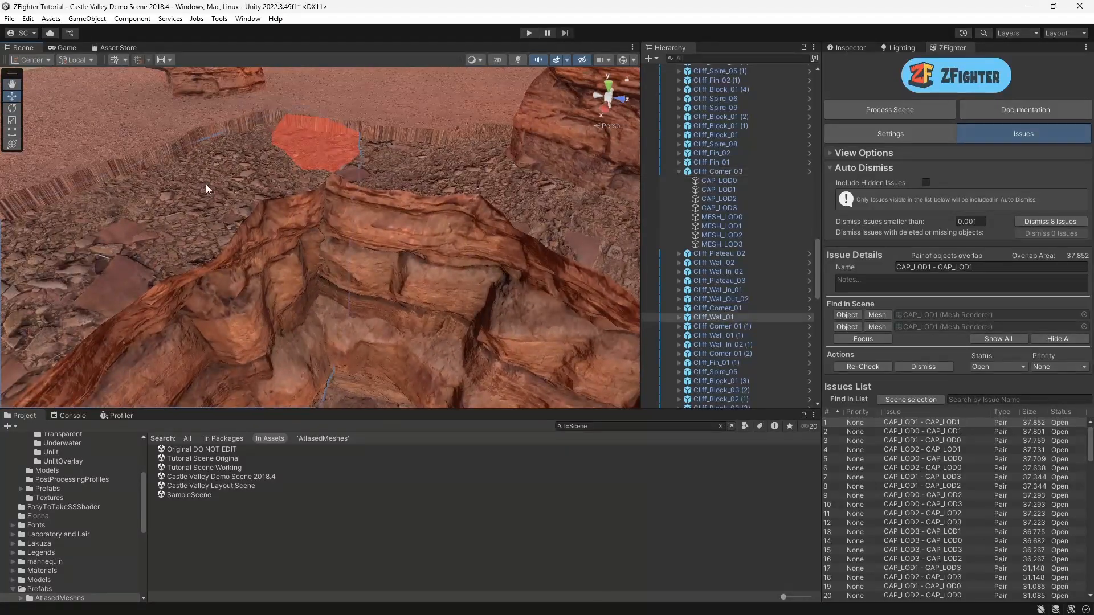
left_click(679, 316)
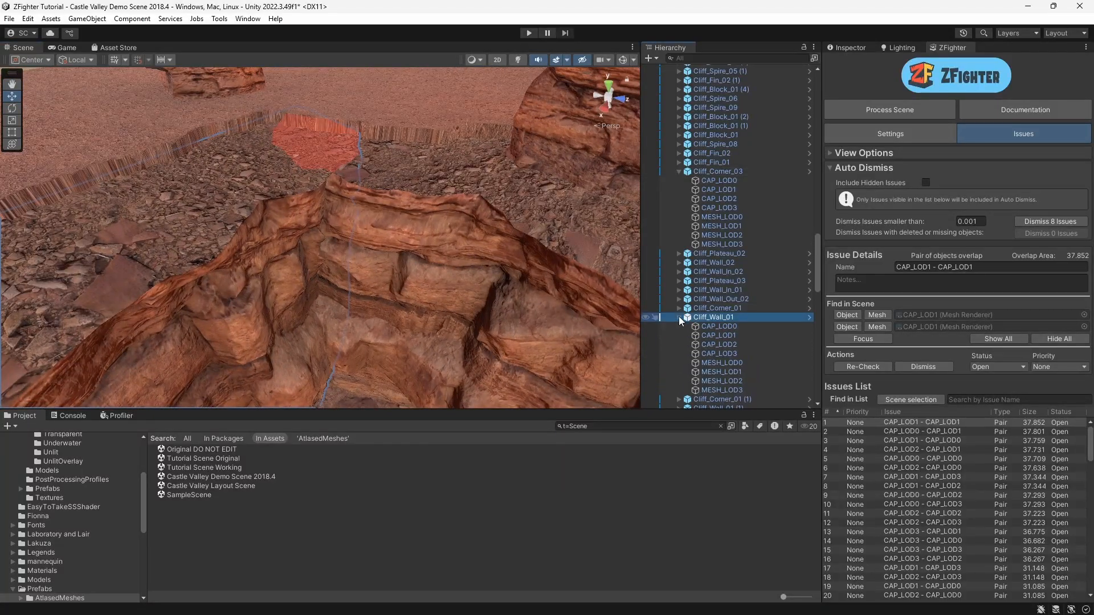
left_click(484, 186)
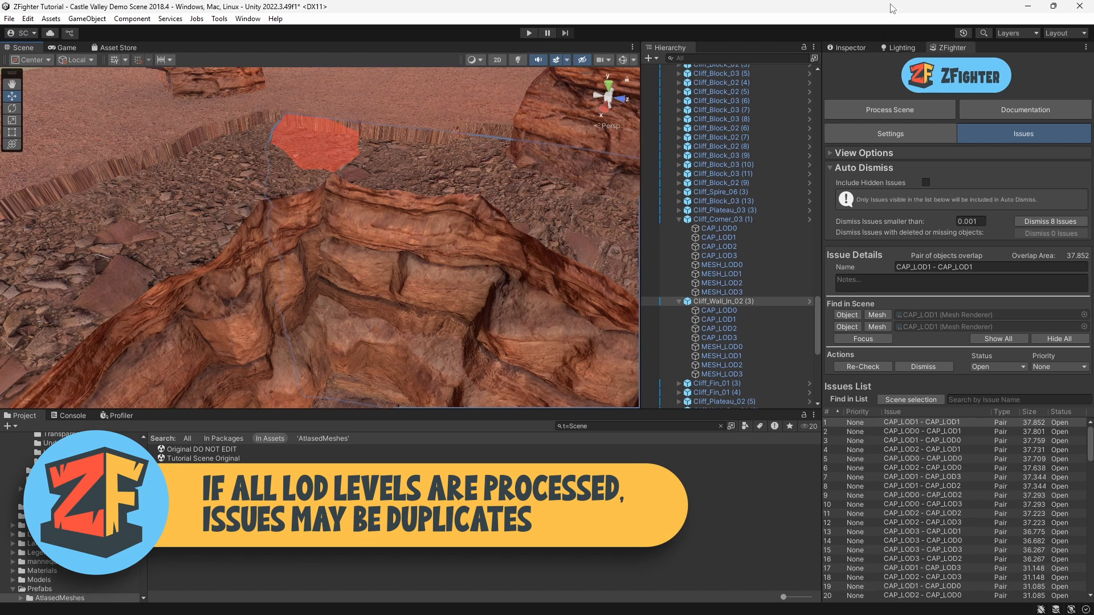
Step: Enable Only Consider LOD0 Intersections and clear all existing issues
left_click(890, 131)
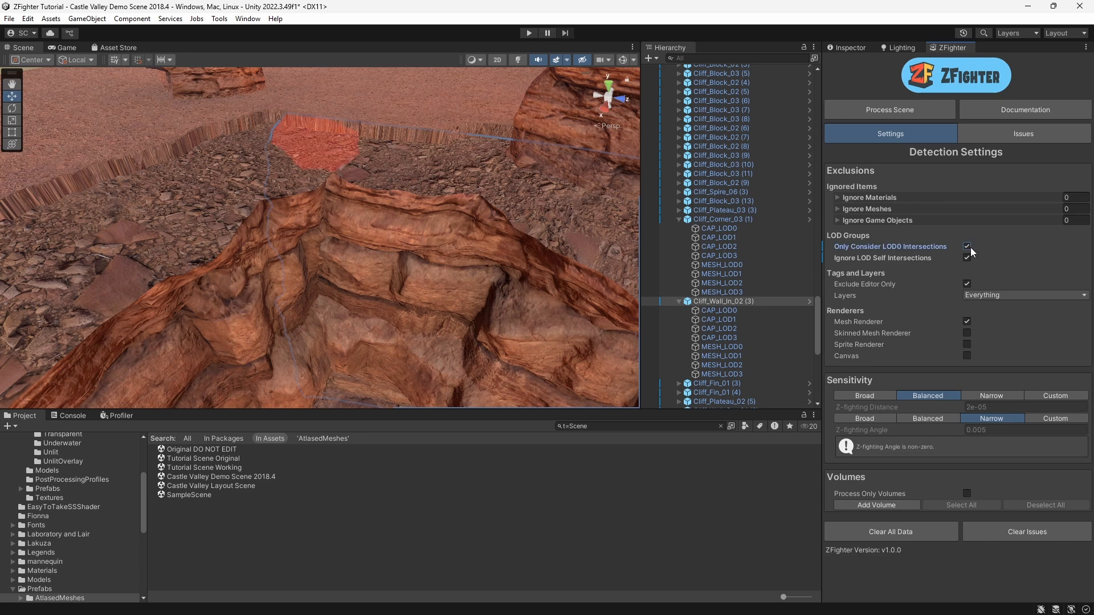
left_click(1032, 532)
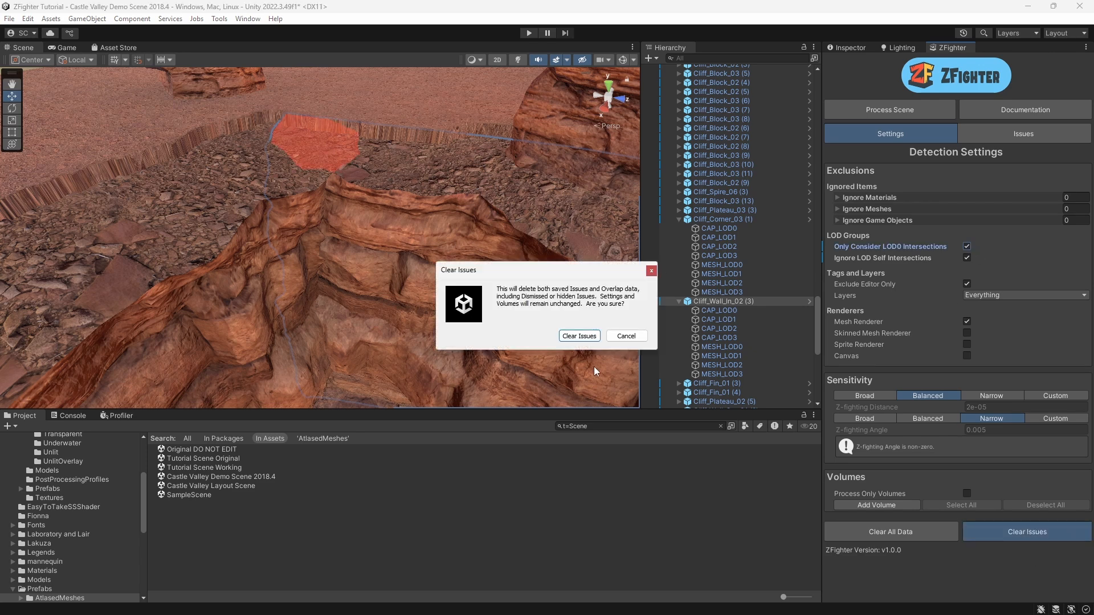
left_click(578, 335)
Step: Save and process the scene with the new LOD settings
left_click(874, 110)
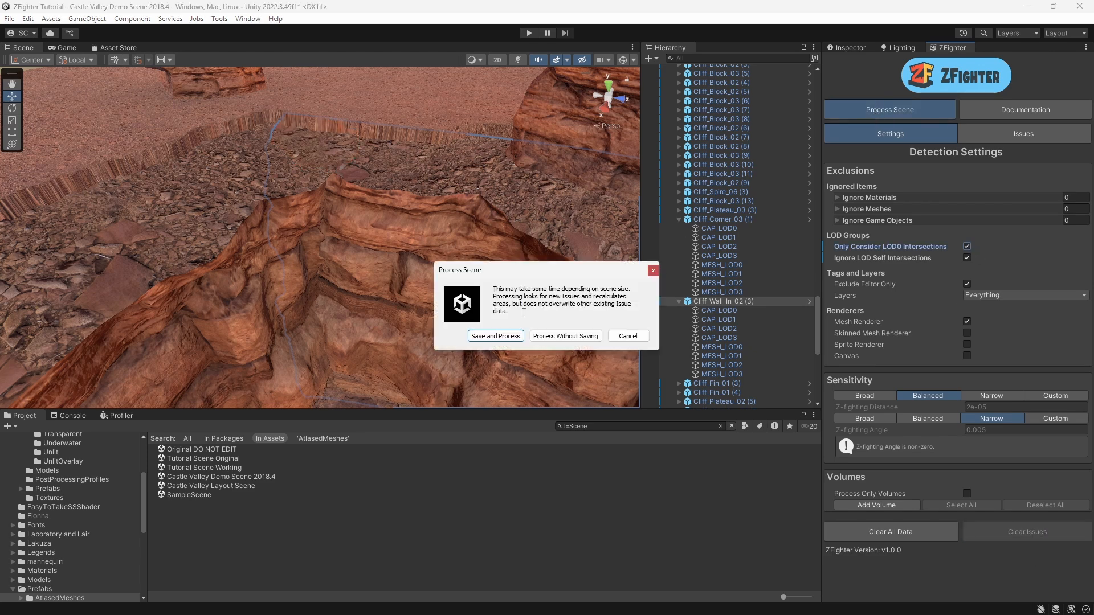
left_click(497, 337)
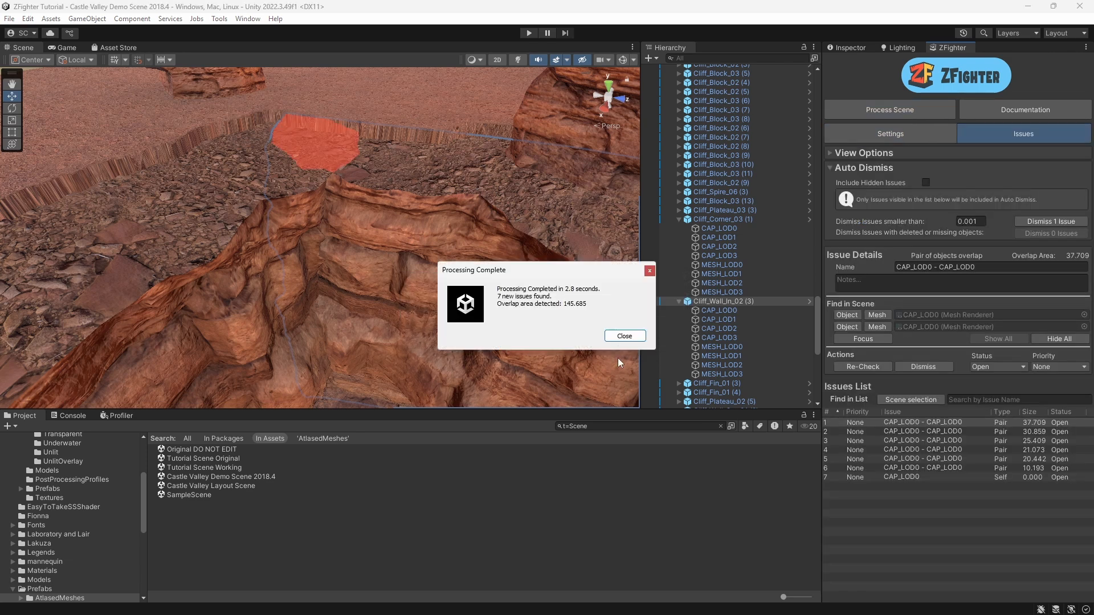
left_click(624, 336)
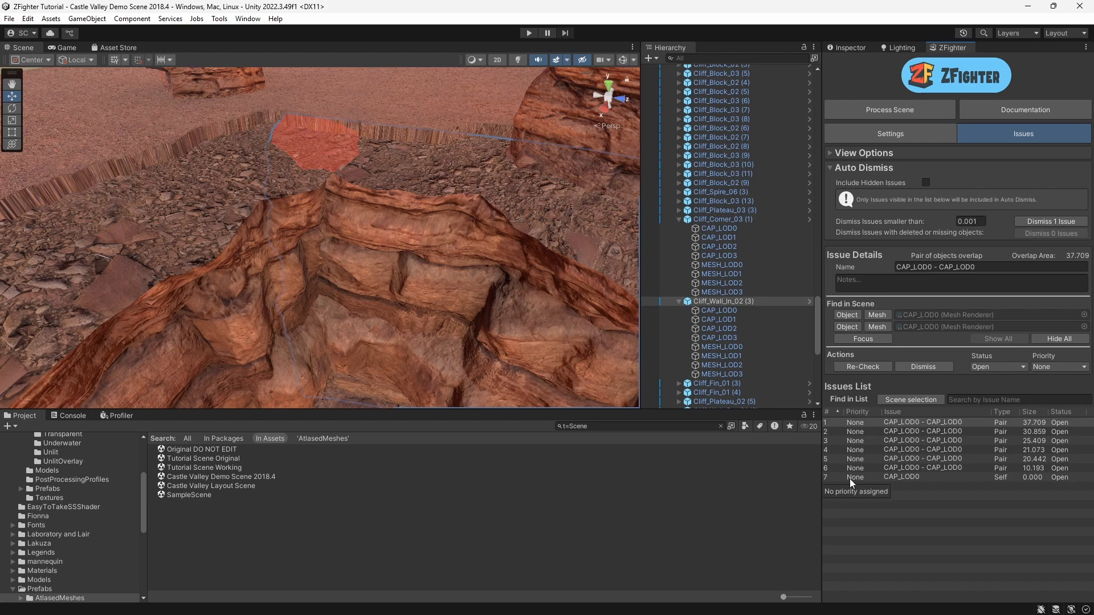
Step: Step through the listed issues to view each overlap in the scene
left_click(906, 432)
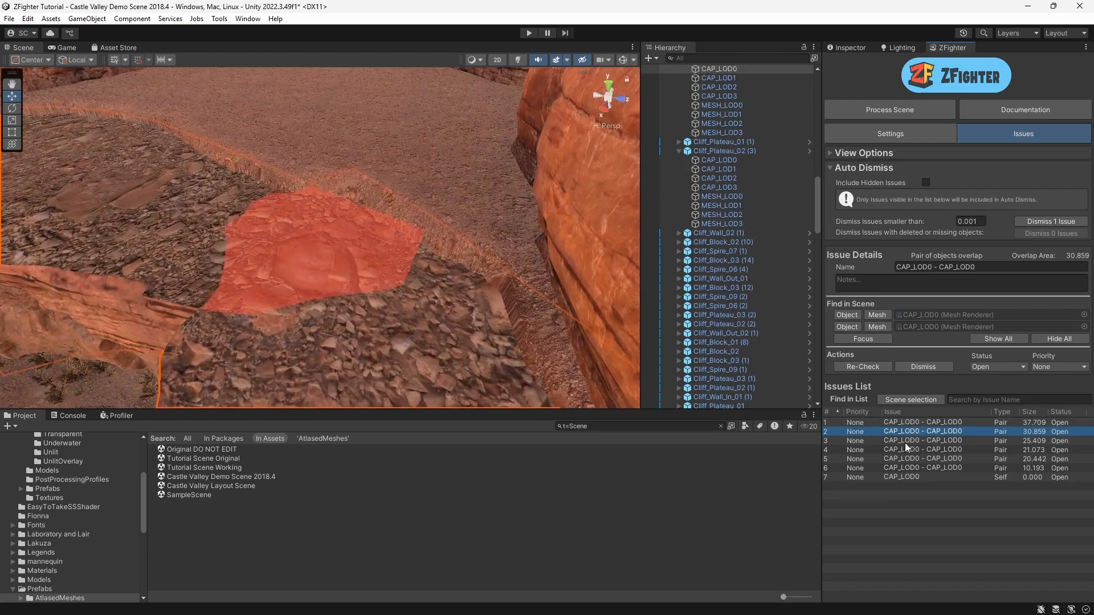
left_click(904, 443)
left_click(905, 450)
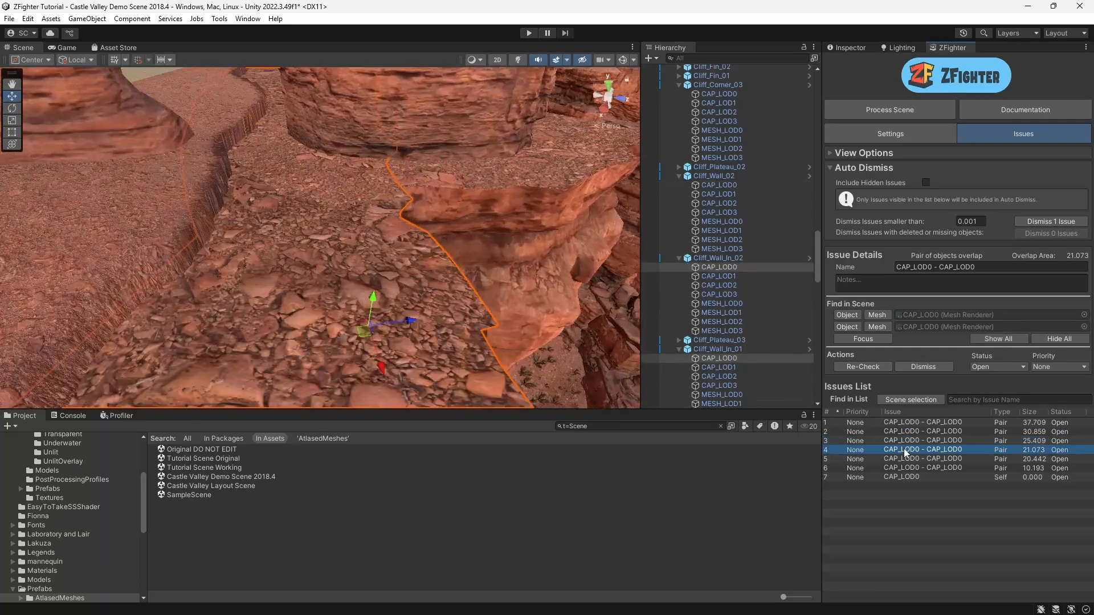
left_click(902, 459)
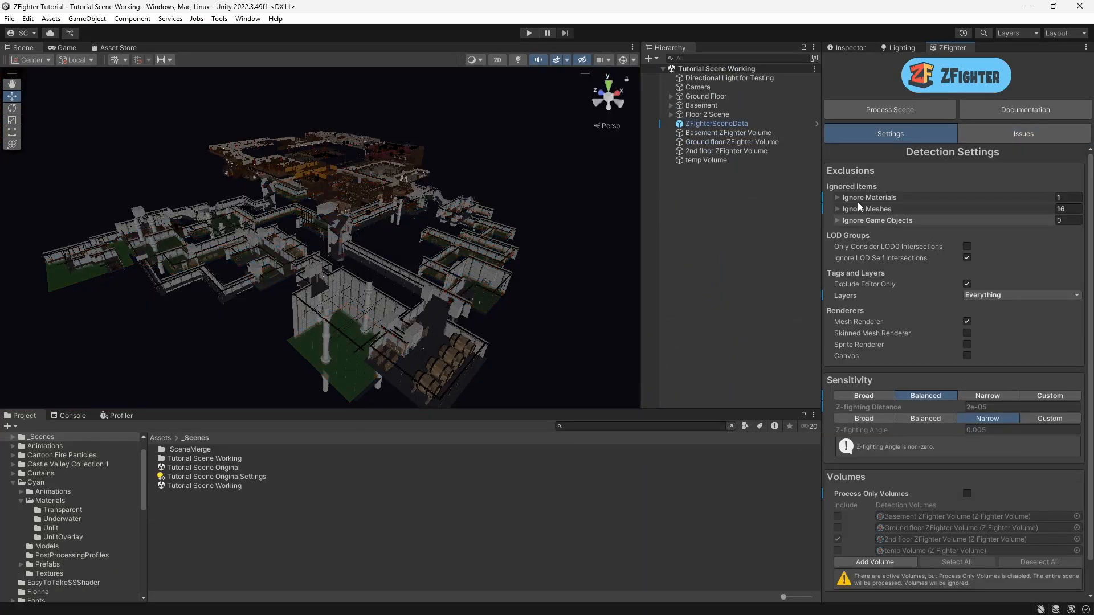
Step: Review the Ignore Meshes list in the tutorial scene's ZFighter settings
left_click(837, 209)
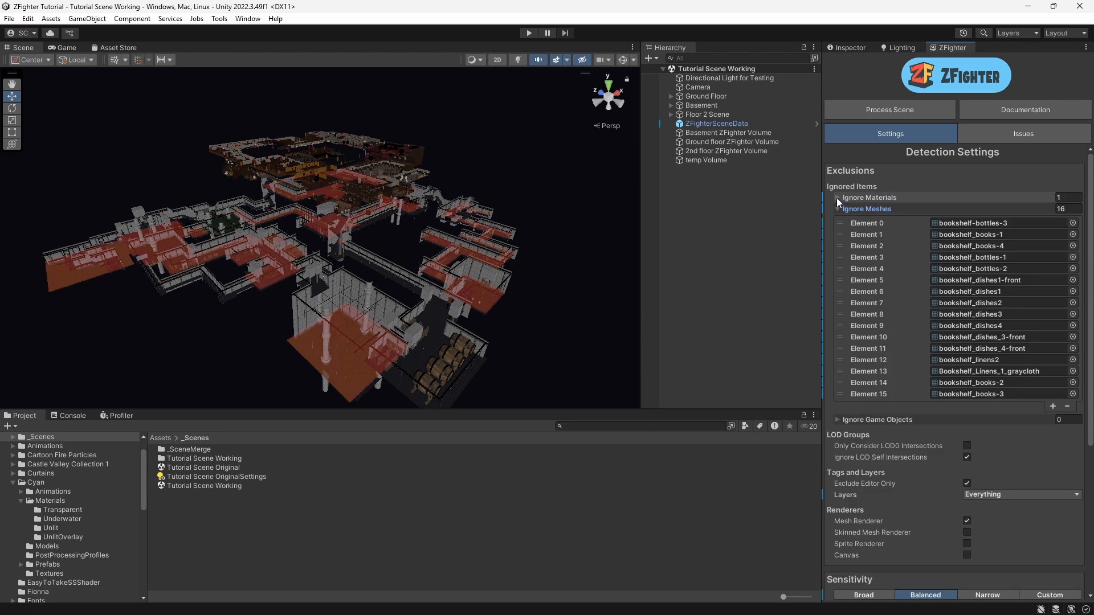
left_click(837, 197)
left_click(836, 199)
left_click(835, 207)
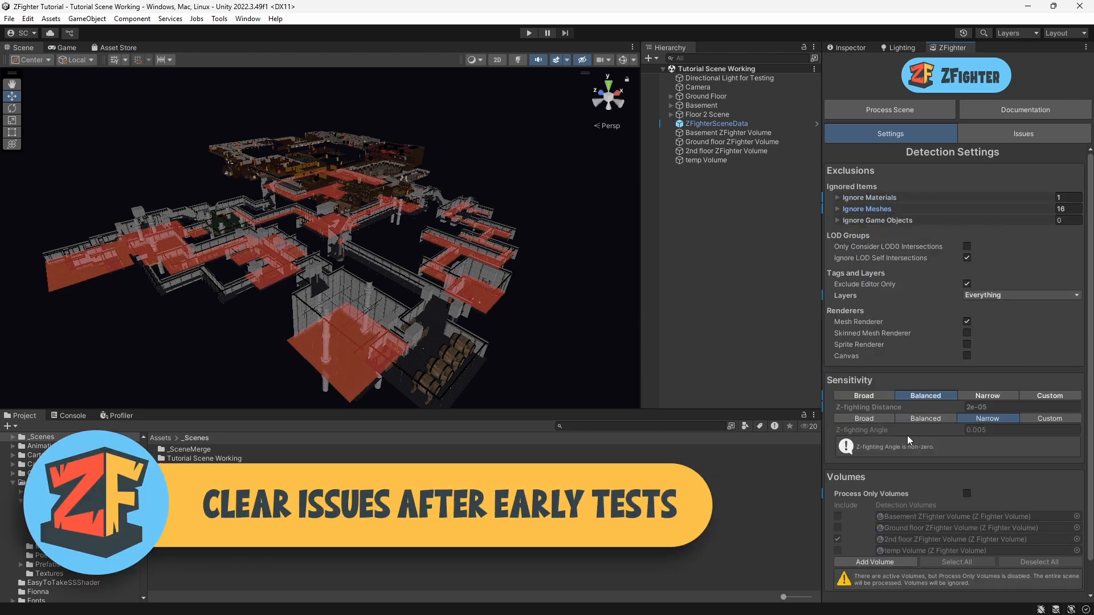
Step: Clear all issues from the tutorial scene, confirming the prompt
scroll(952, 513, "down", 3)
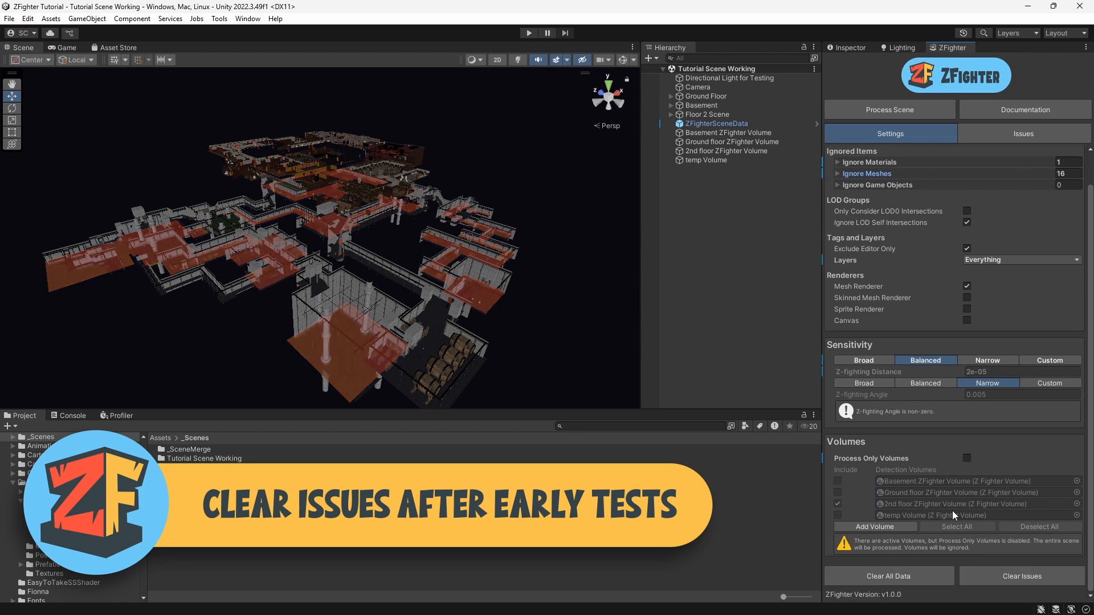
left_click(1021, 577)
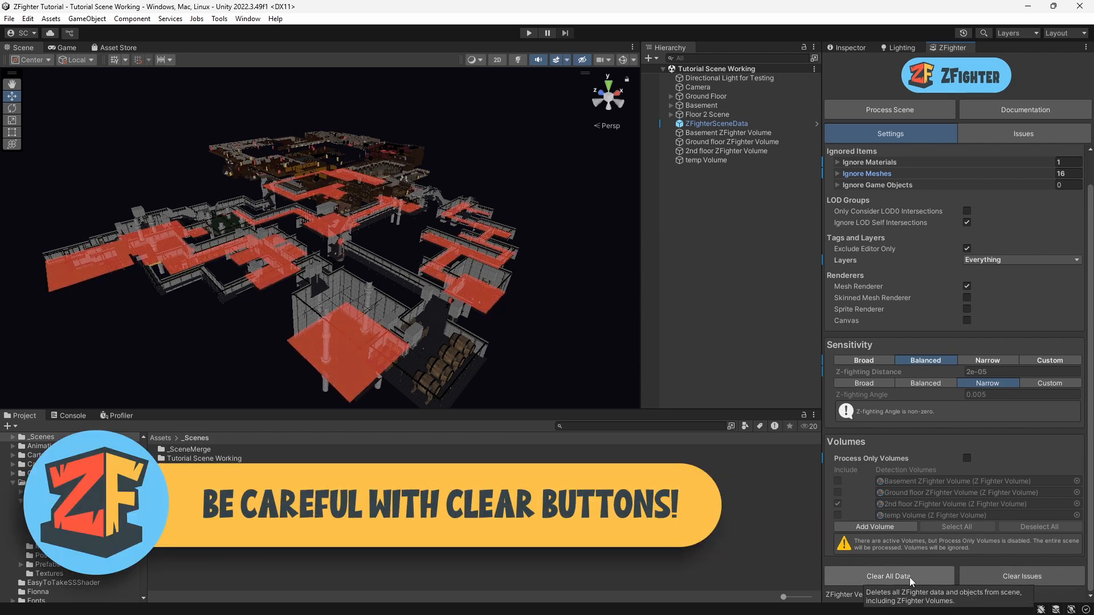
left_click(909, 576)
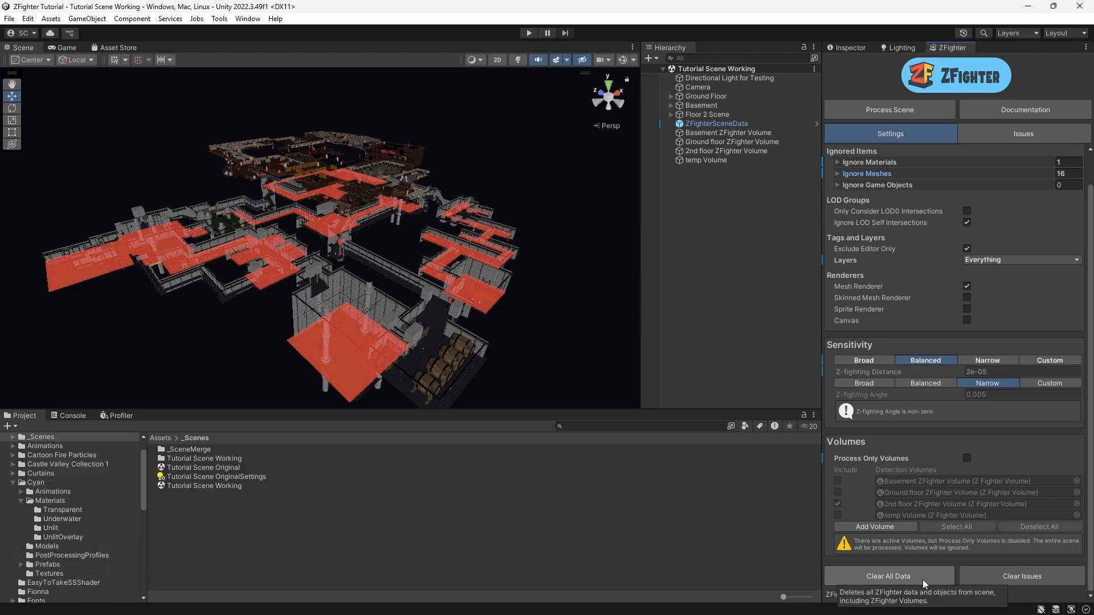
left_click(1034, 571)
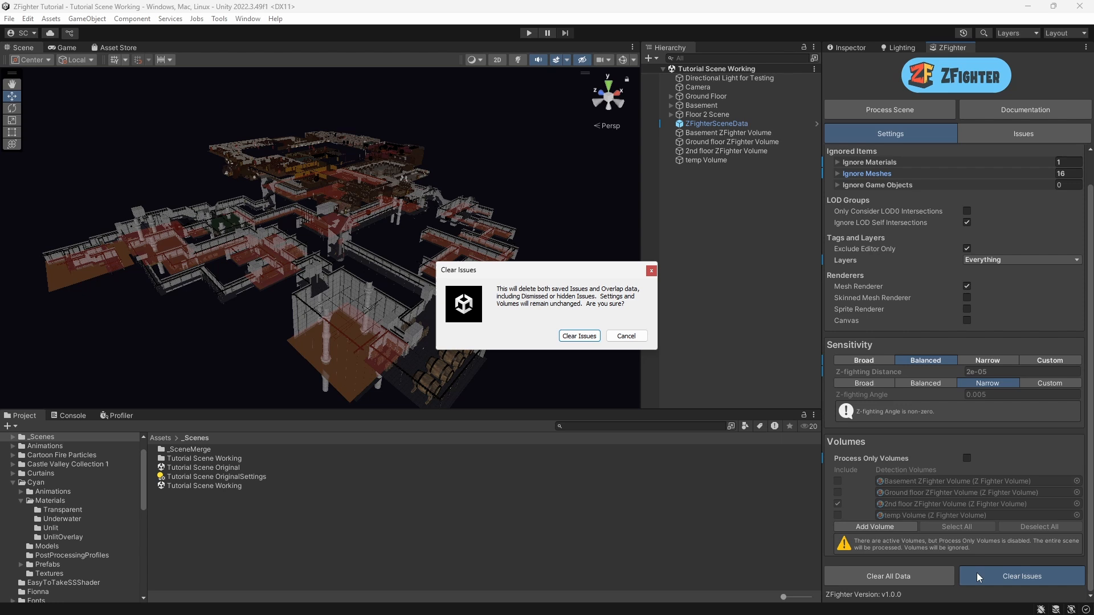
left_click(579, 336)
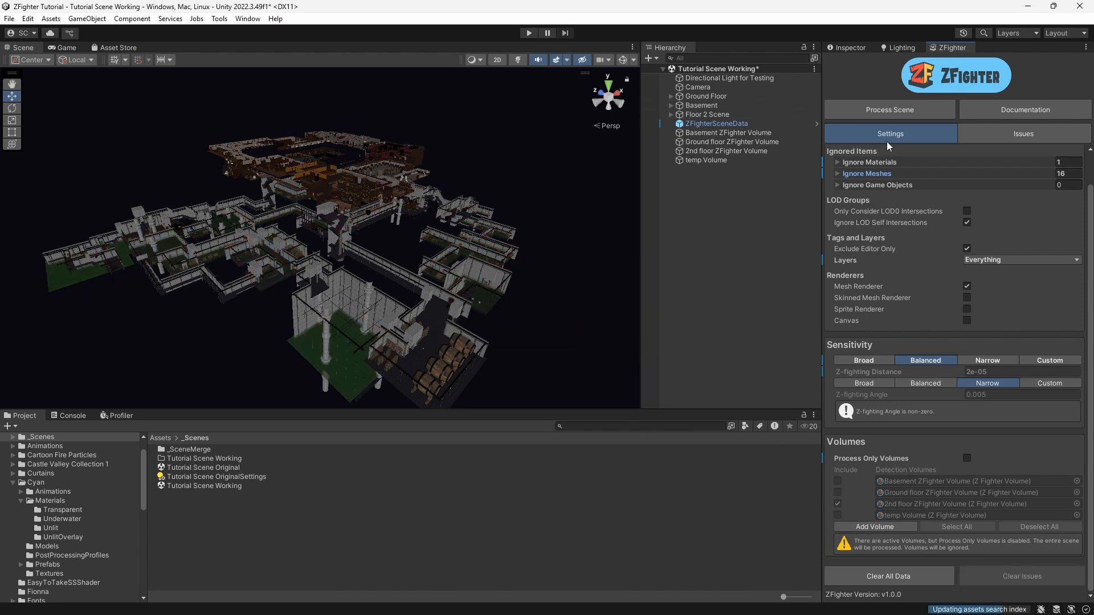
Step: Save and process the scene again, then close the processing-complete report
left_click(889, 110)
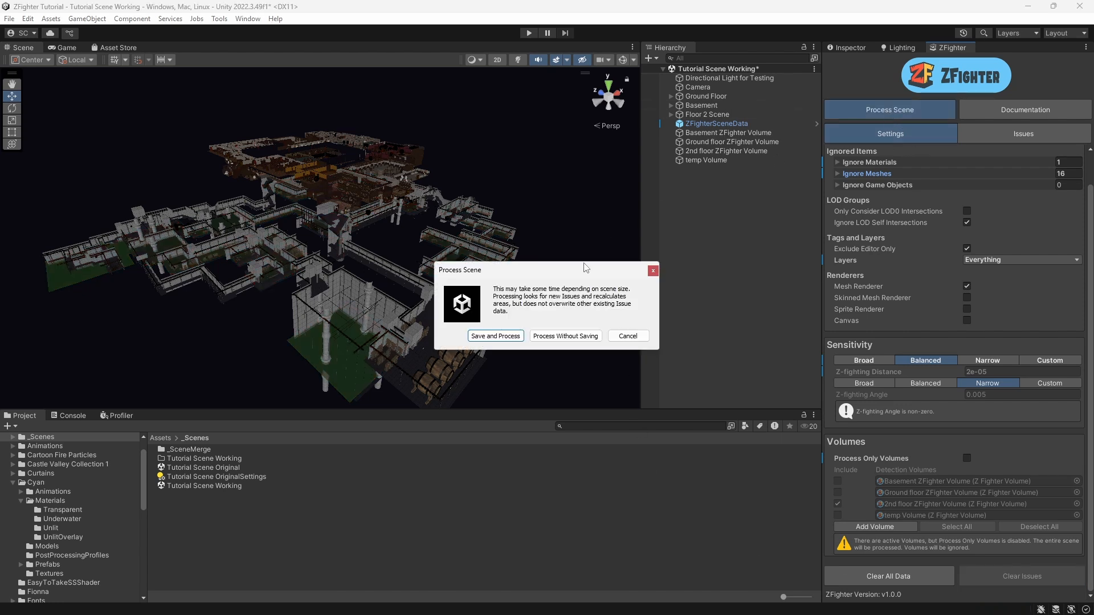
left_click(511, 337)
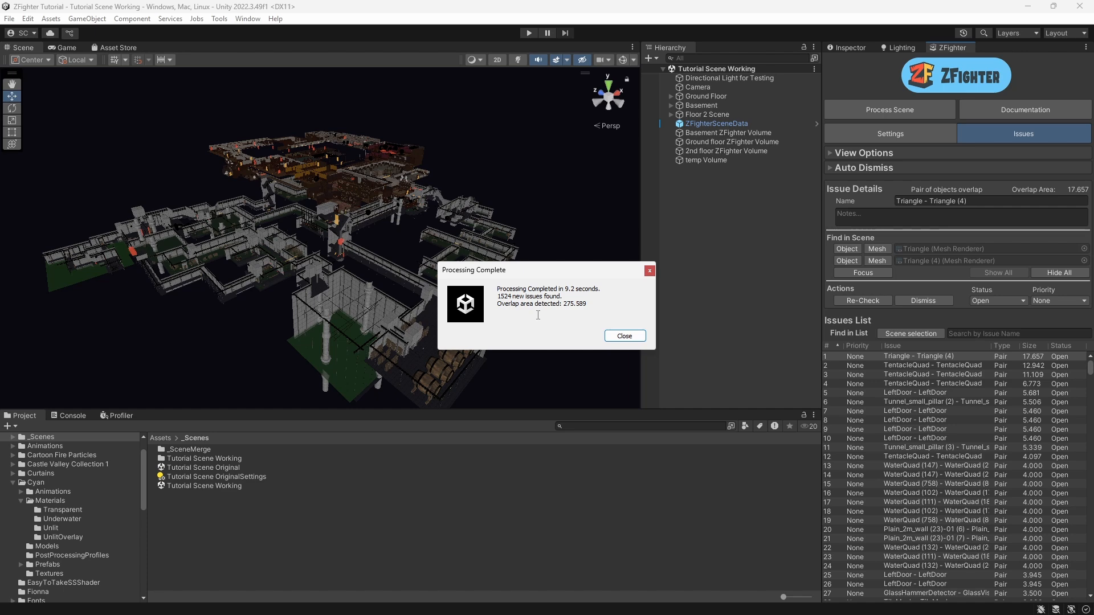
left_click(620, 337)
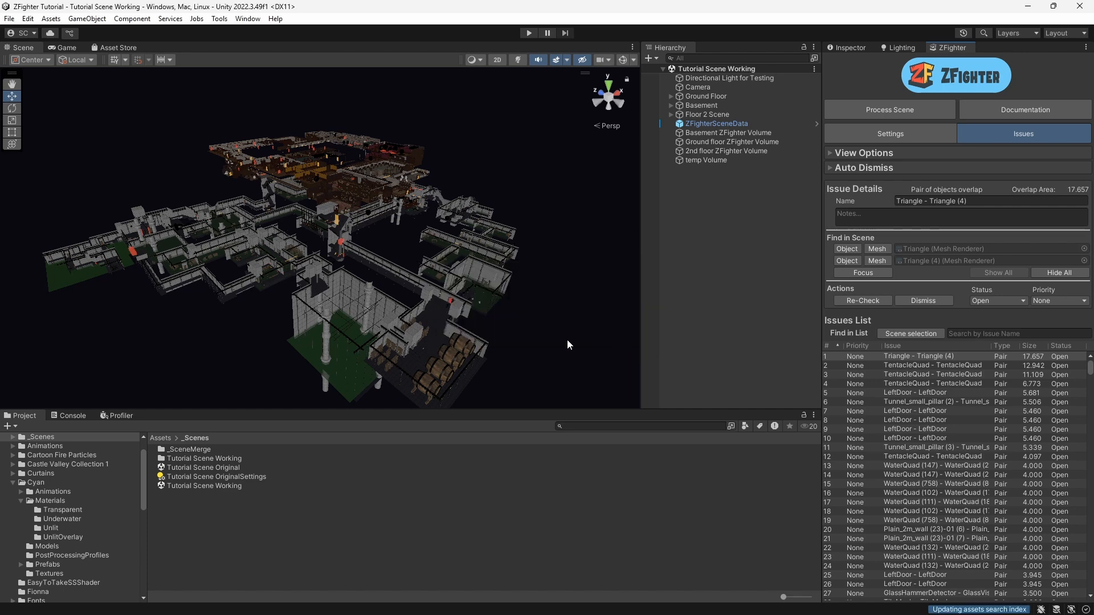
Step: Examine the processed scene from several angles to inspect the newly detected overlap markers
right_click_drag(462, 331, 416, 336)
middle_click_drag(416, 337, 399, 135)
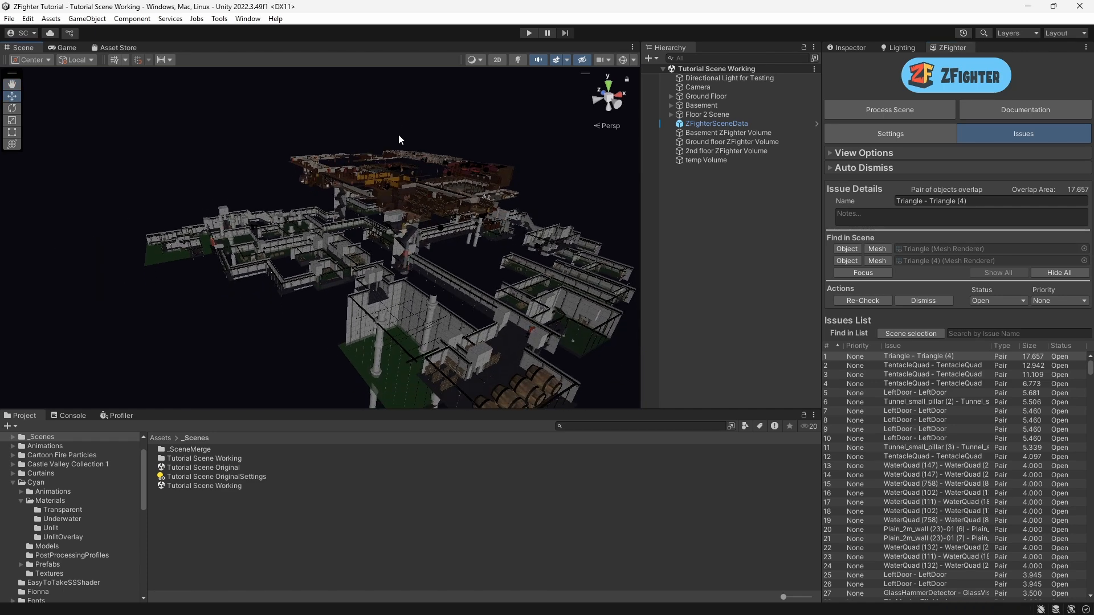
key("w")
right_click_drag(391, 334, 473, 285)
key("a")
middle_click_drag(400, 359, 211, 399)
scroll(453, 252, "down", 6)
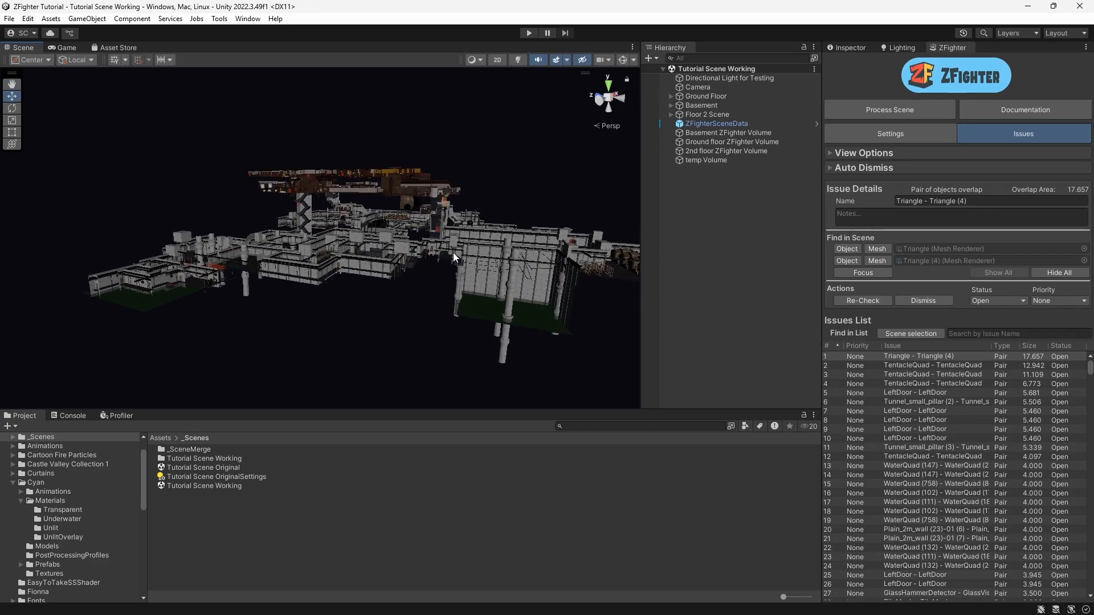
mouse_move(482, 227)
middle_mouse_down()
mouse_move(325, 444)
mouse_move(422, 309)
middle_mouse_up()
scroll(412, 329, "up", 4)
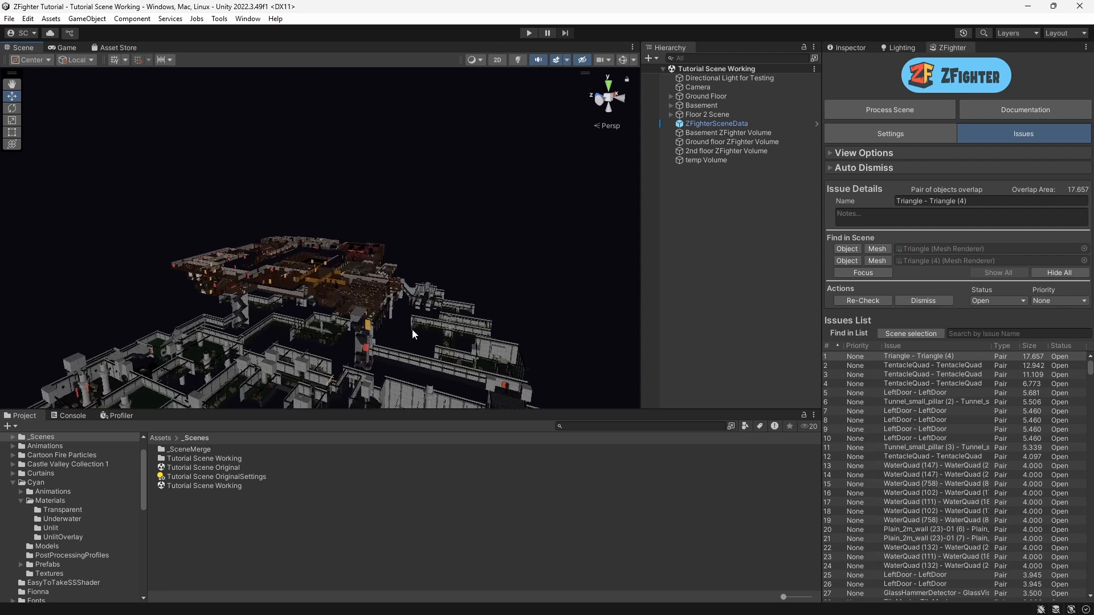
middle_click_drag(463, 339, 461, 335)
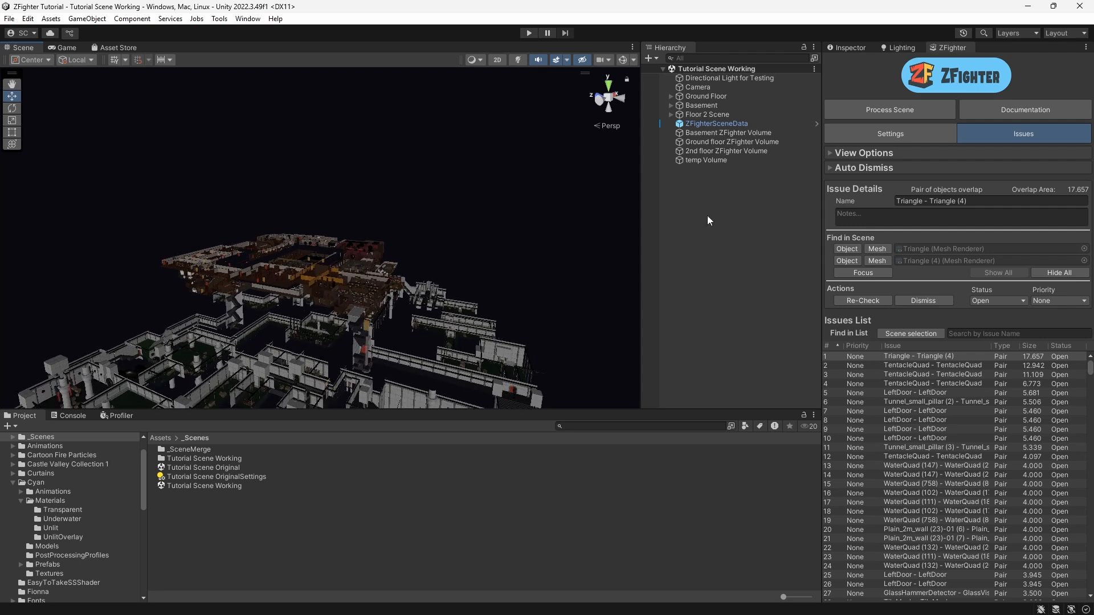
Step: Enable Process Only Volumes in the ZFighter settings
left_click(902, 132)
scroll(900, 468, "down", 2)
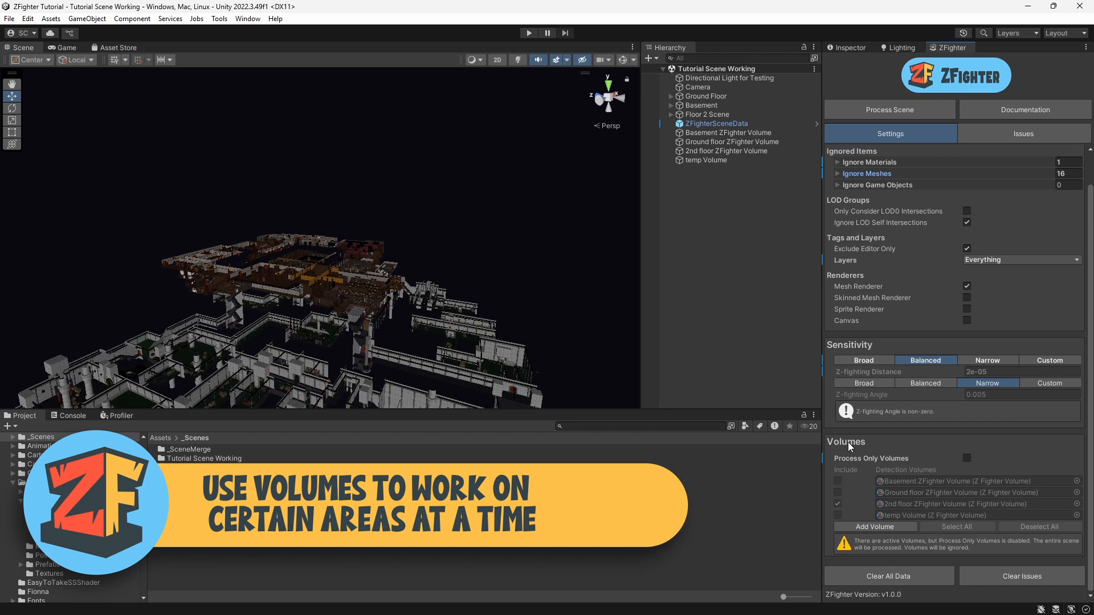
mouse_move(847, 444)
left_click(967, 460)
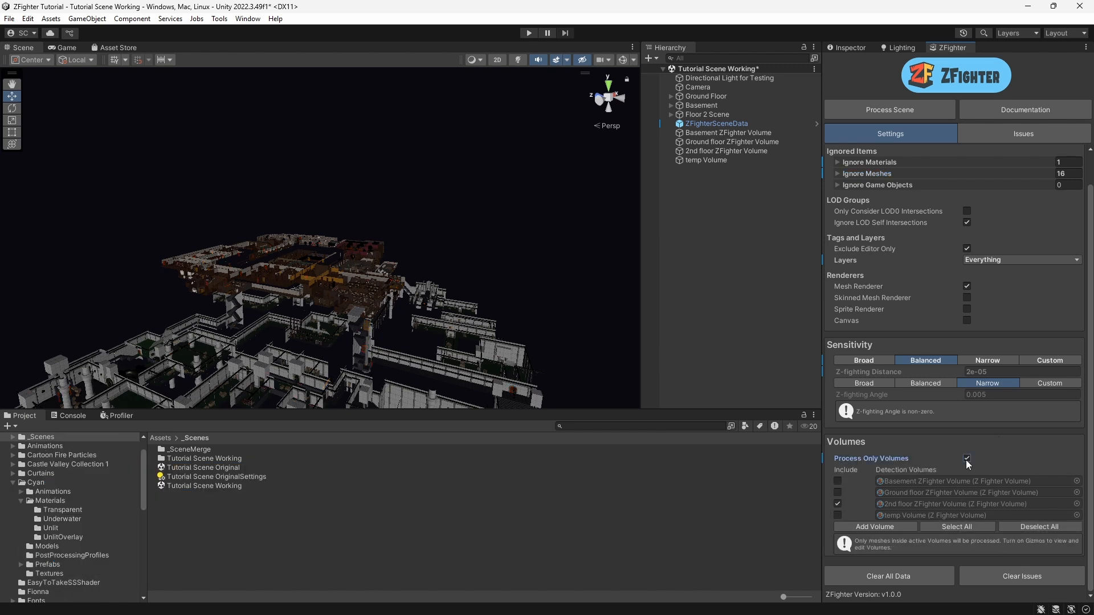
Step: Turn on scene gizmos and select the Basement ZFighter Volume to view its bounds
left_click(624, 62)
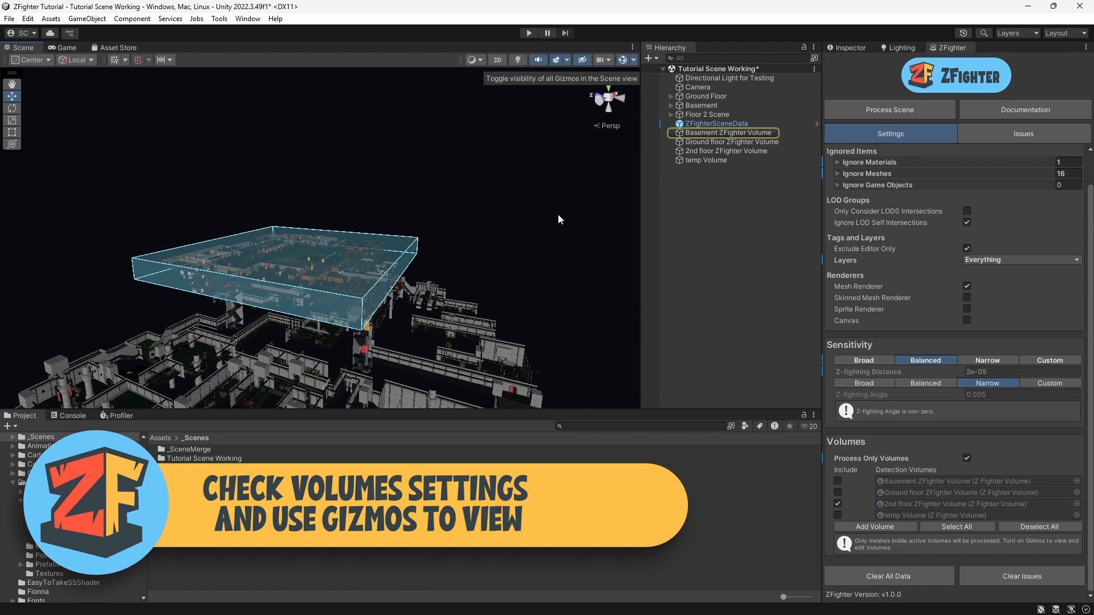
left_click_drag(570, 239, 593, 225, "alt")
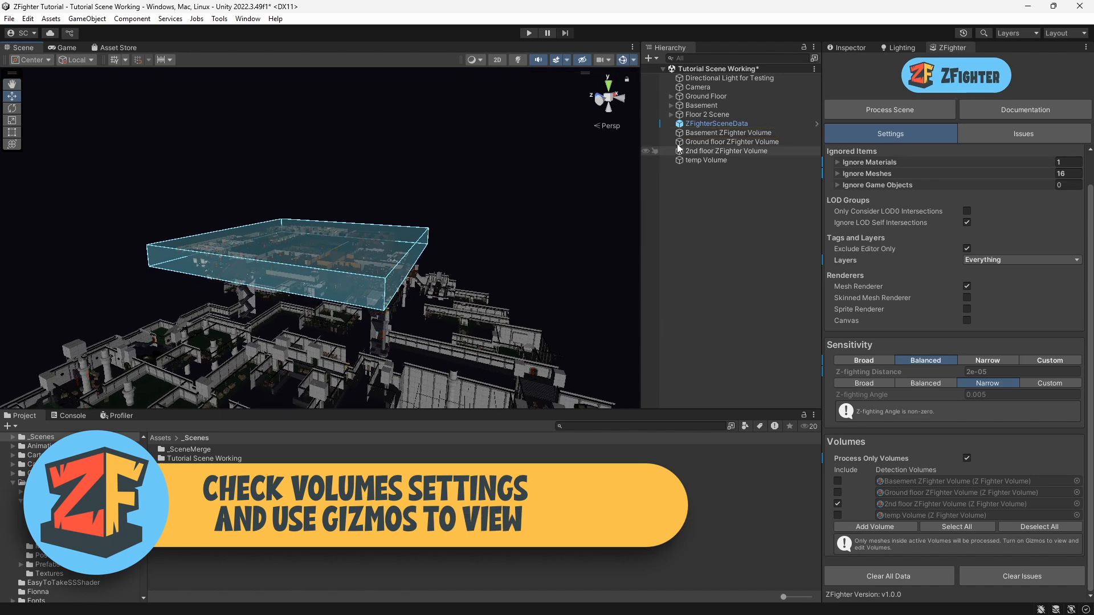
left_click(704, 134)
scroll(417, 308, "down", 10)
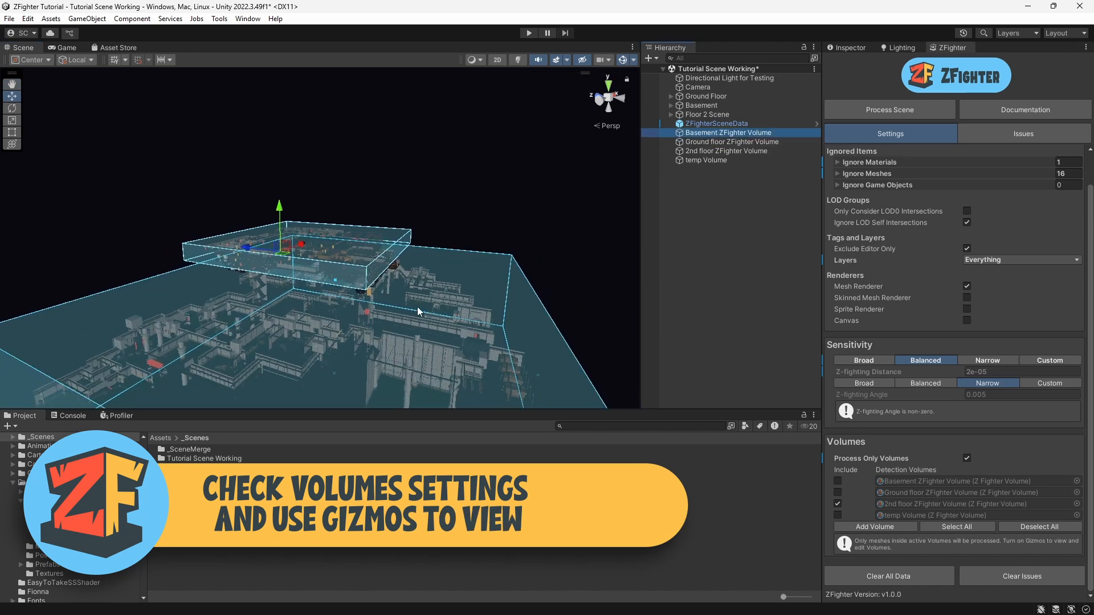
scroll(375, 281, "up", 4)
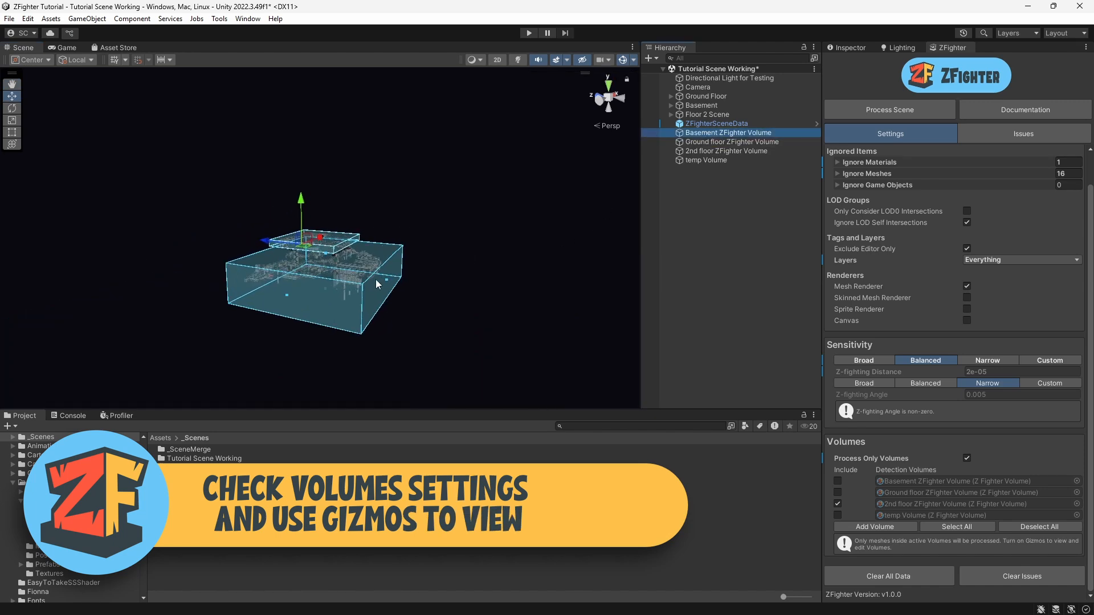
Step: Toggle the detection volumes' include checkboxes, ending with all four volumes excluded
left_click(837, 492)
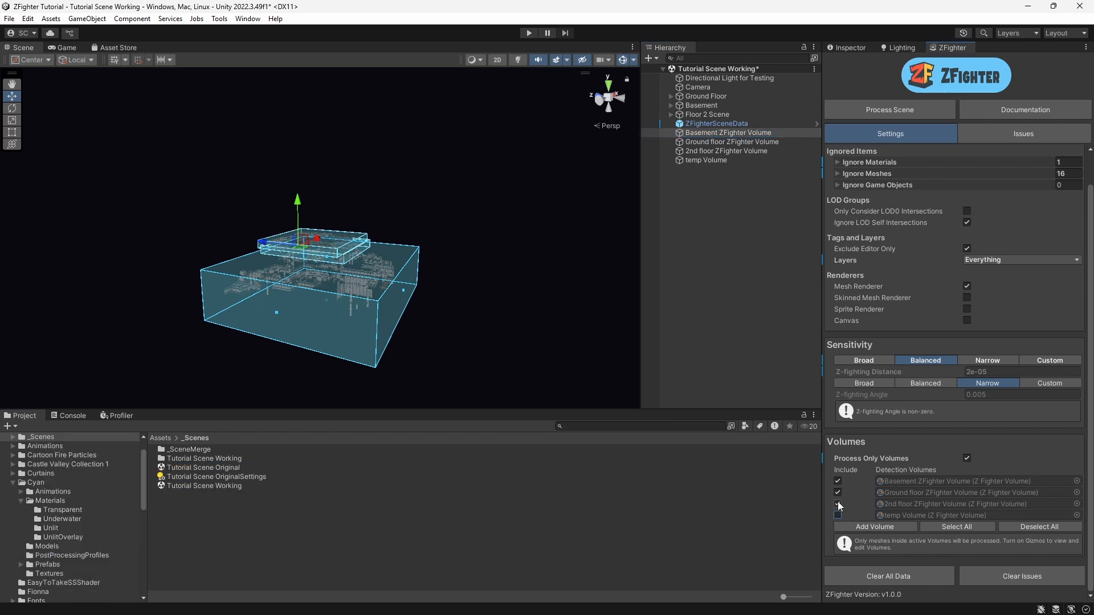
left_click(837, 504)
left_click(837, 493)
left_click(837, 480)
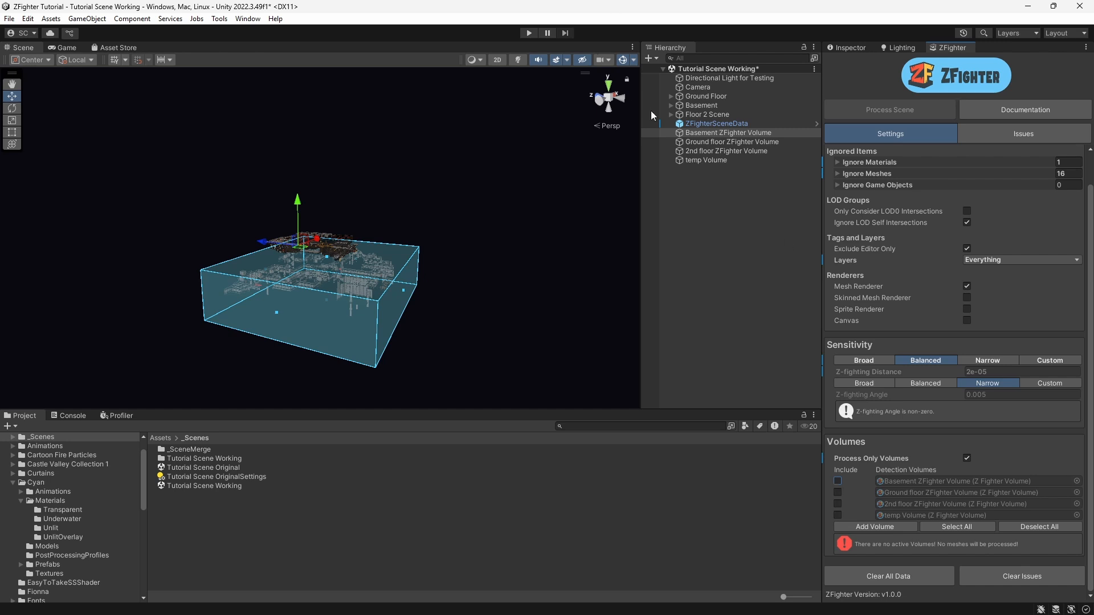
Step: Select the temp Volume in the hierarchy to view its bounds
left_click(709, 159)
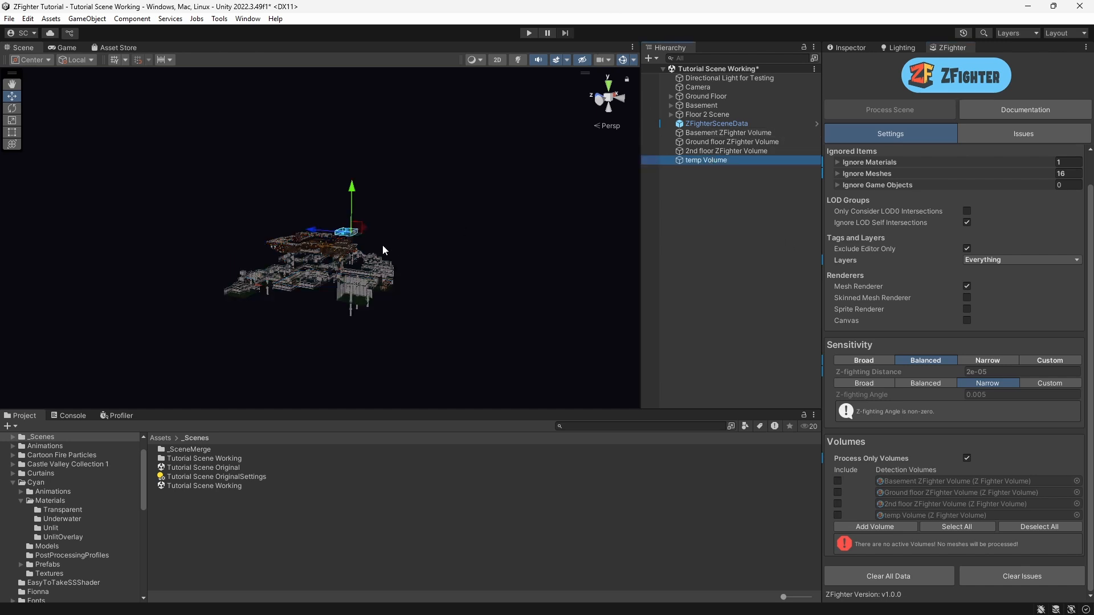
scroll(382, 245, "up", 2)
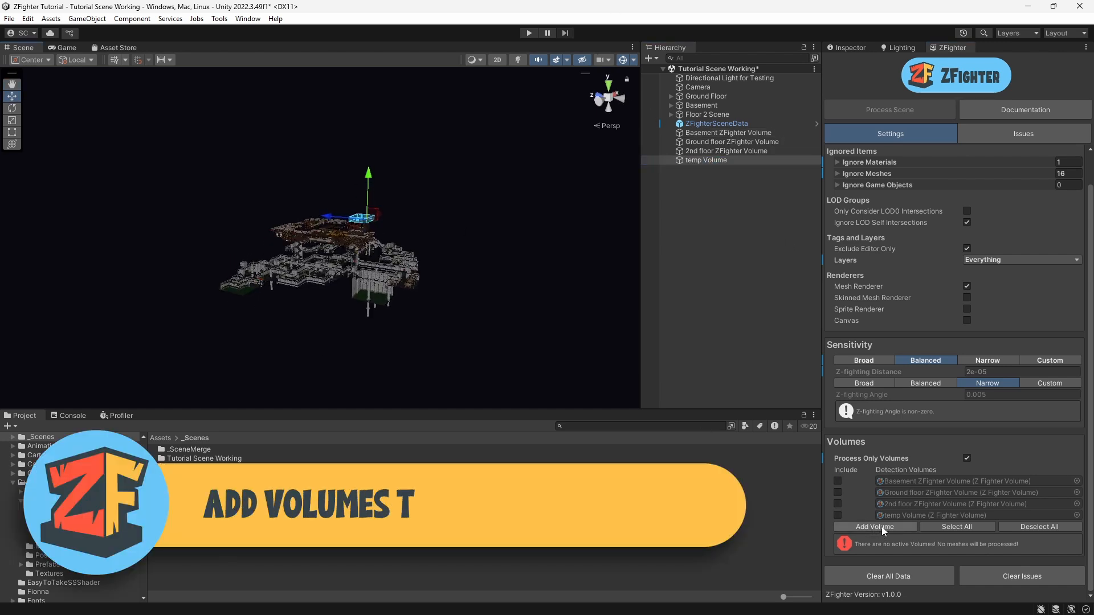
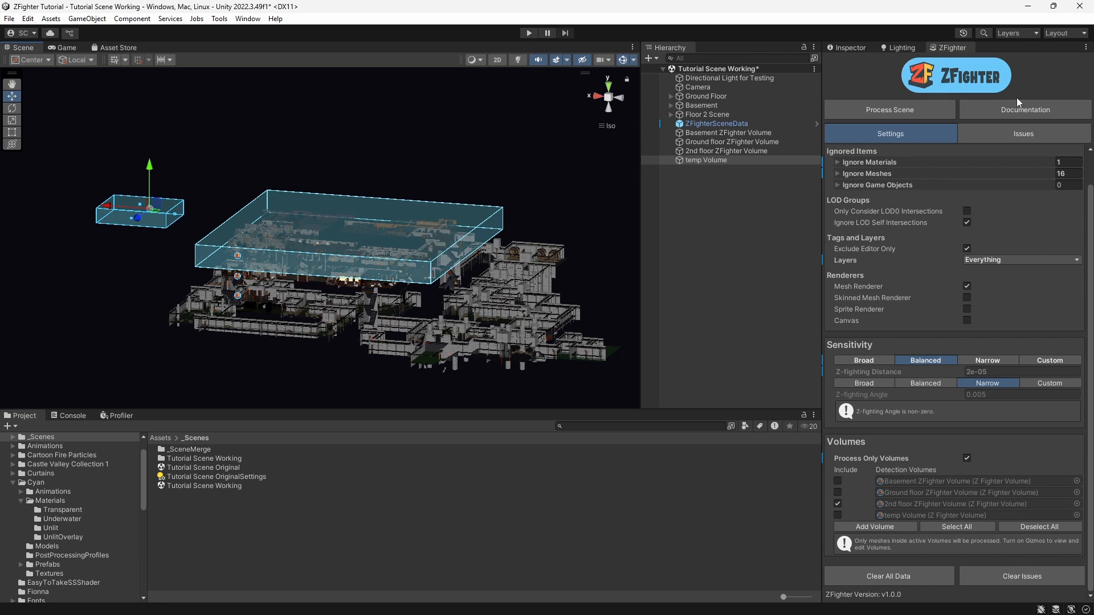
Step: Process the scene, close the completion dialog, and review the resulting issues list
left_click(883, 110)
left_click(500, 334)
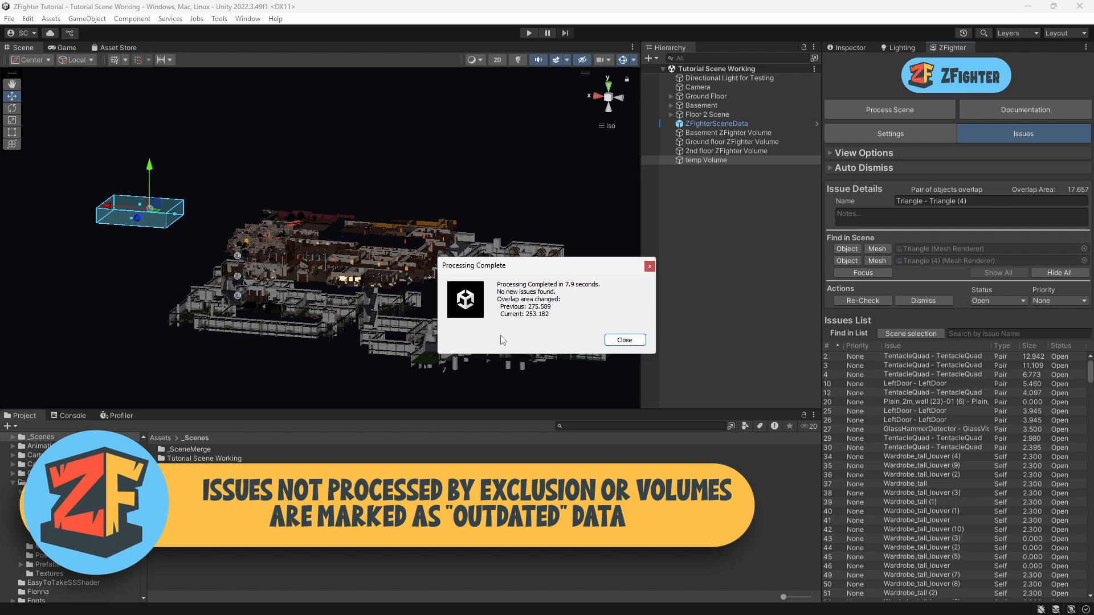
left_click(624, 340)
scroll(882, 453, "down", 10)
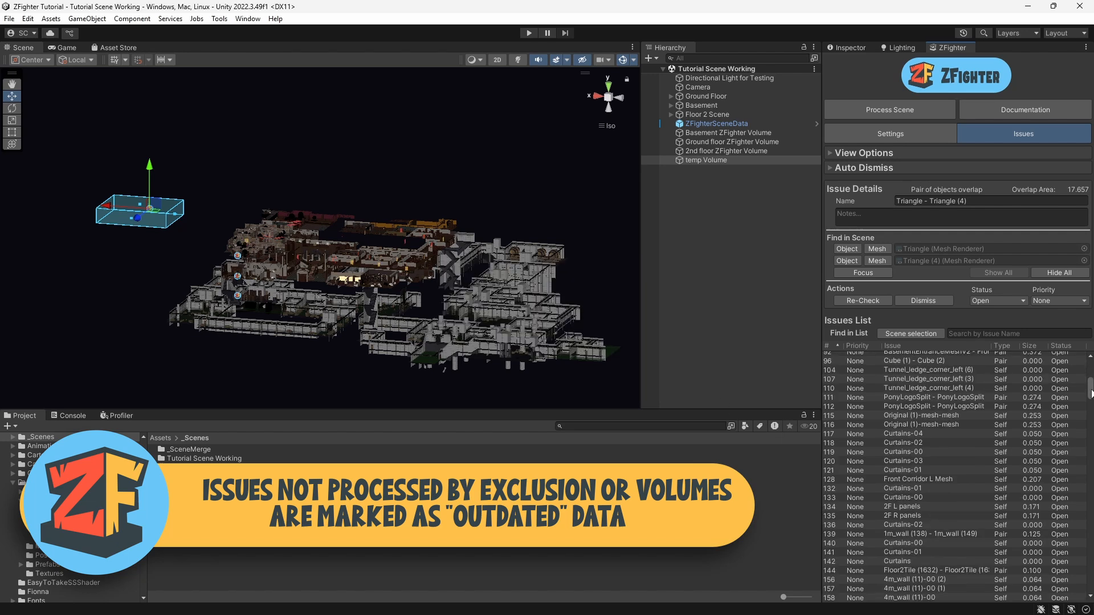
left_click_drag(1090, 388, 1090, 580)
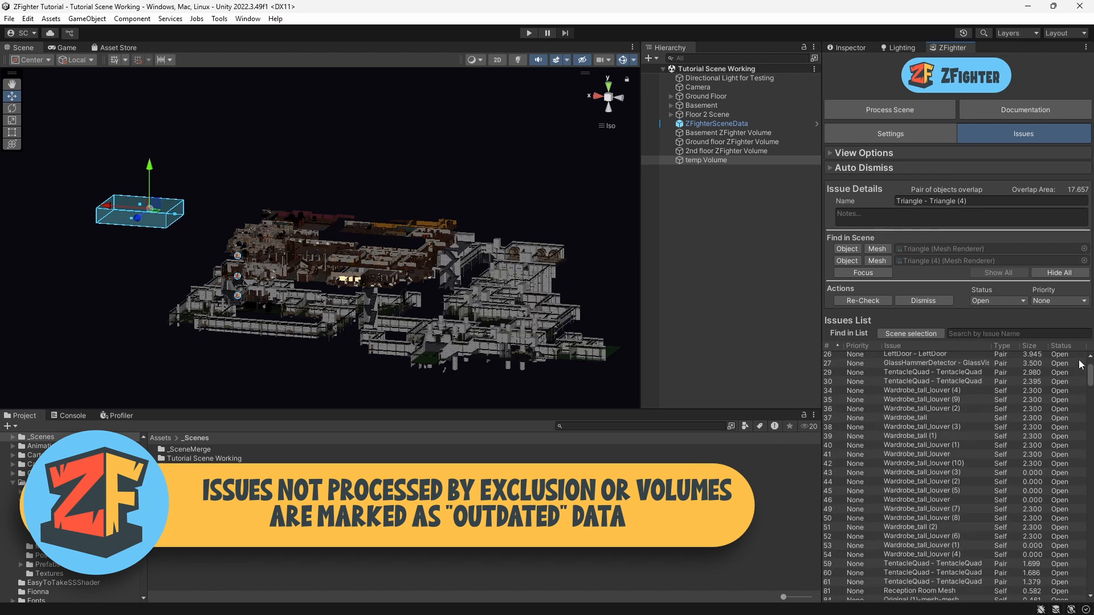
right_click_drag(412, 237, 425, 261)
middle_click_drag(425, 261, 389, 179)
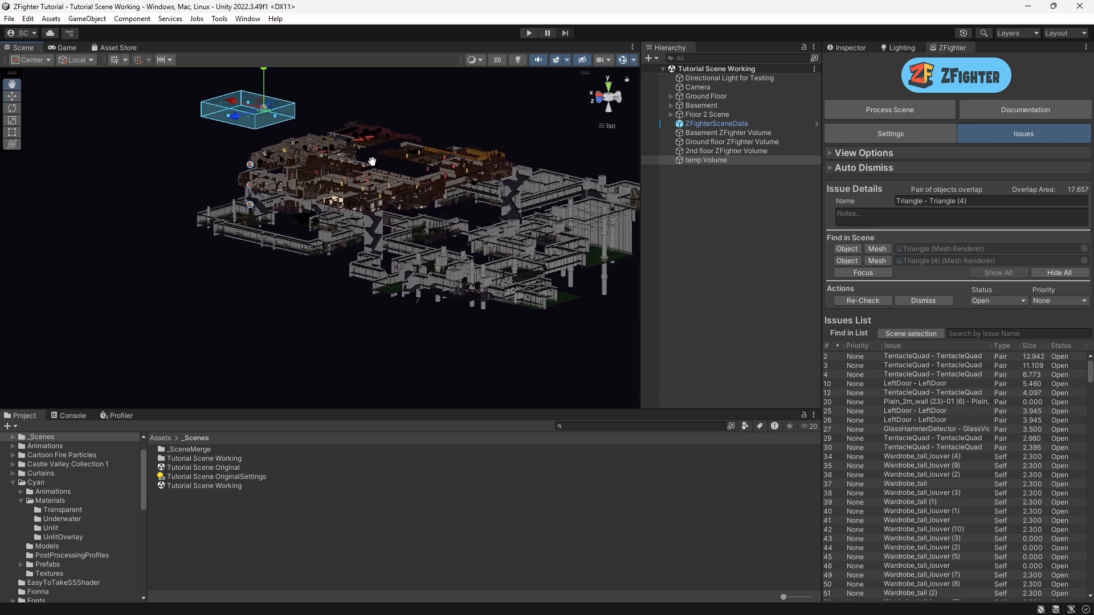
right_click_drag(389, 213, 443, 208)
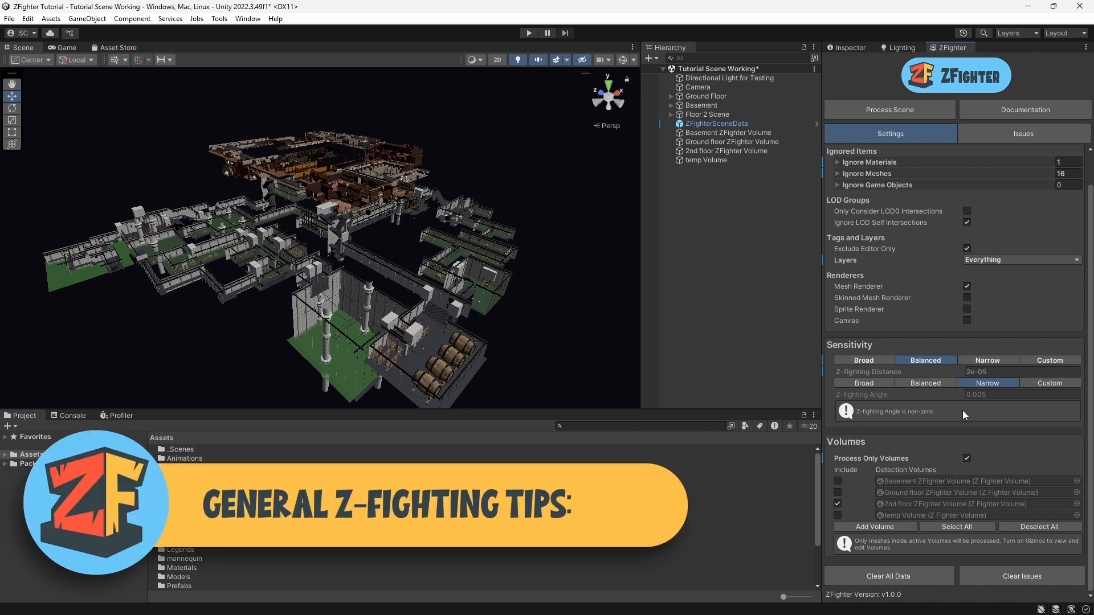
Step: Show the Inspector, expand Ground Floor and select and frame the Lamp under Furniture (Static)
left_click(702, 87)
left_click(834, 48)
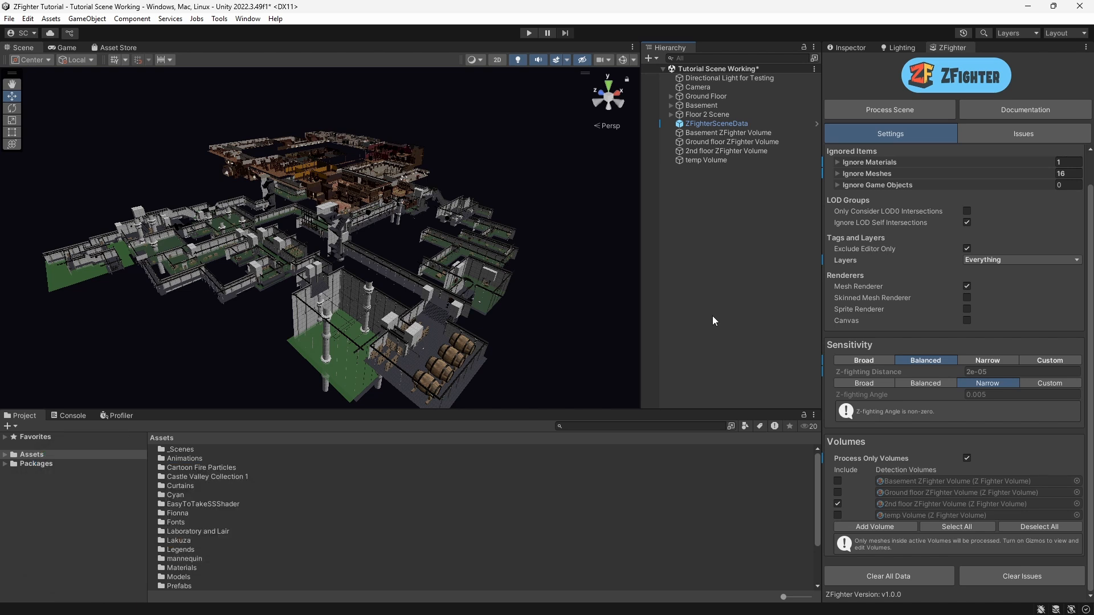
left_click(838, 50)
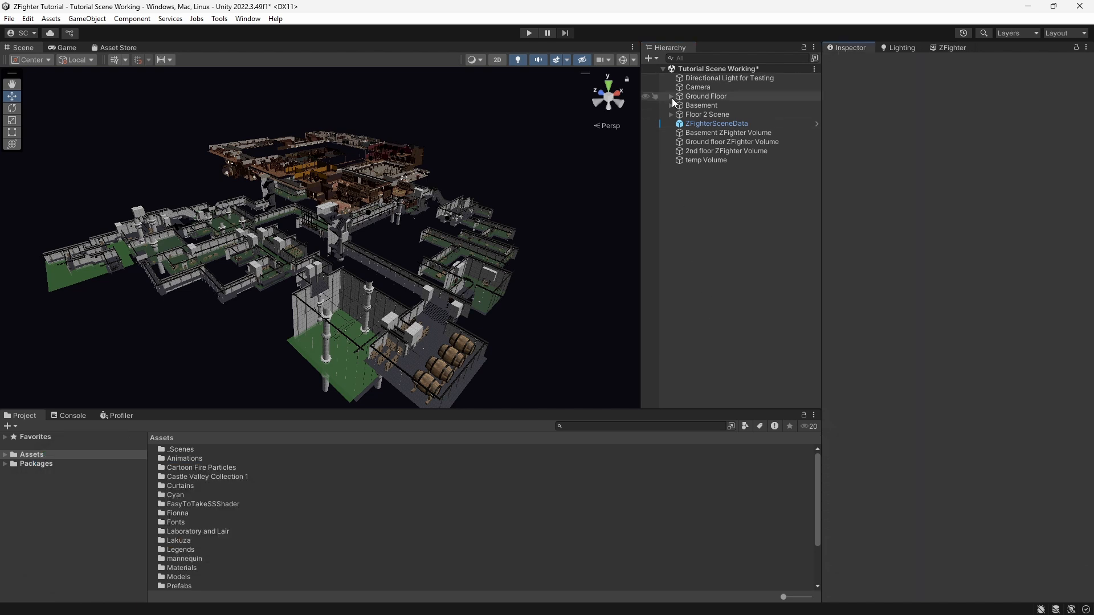
left_click(669, 97)
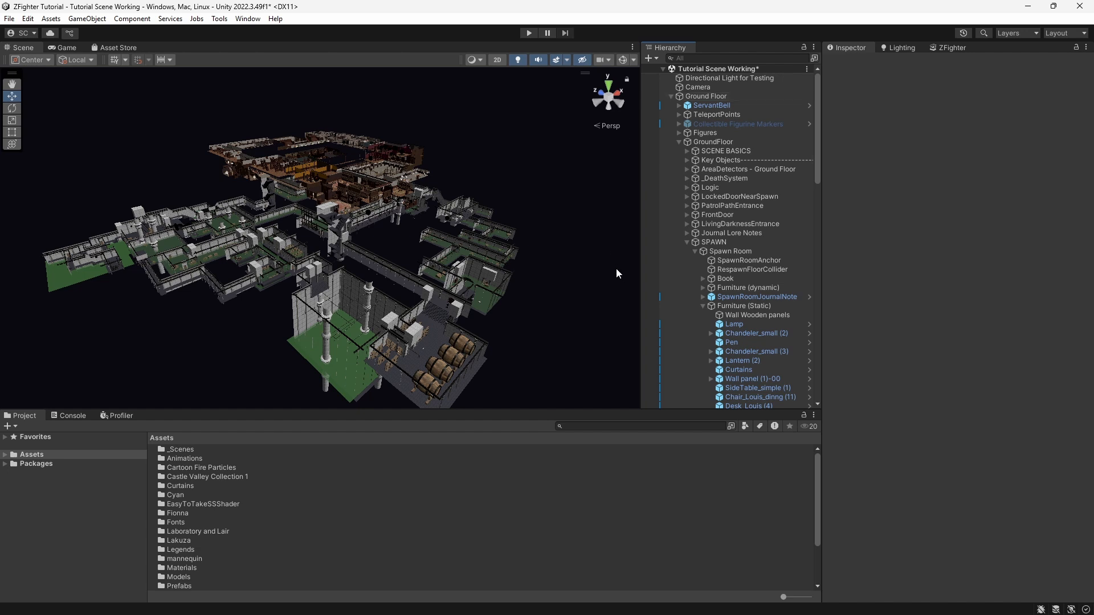
left_click(734, 324)
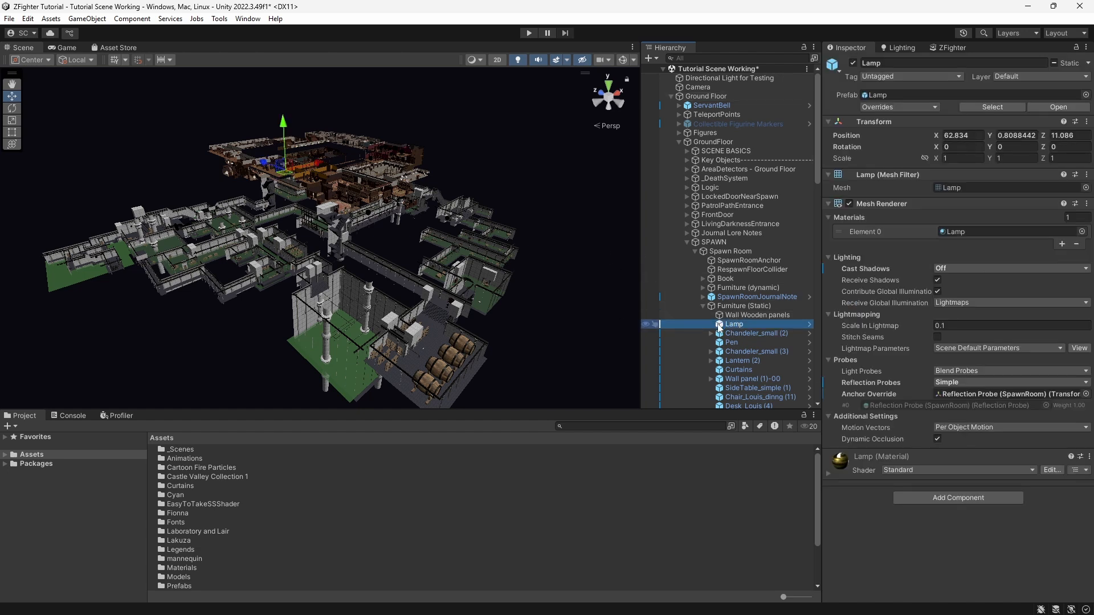
double_click(719, 326)
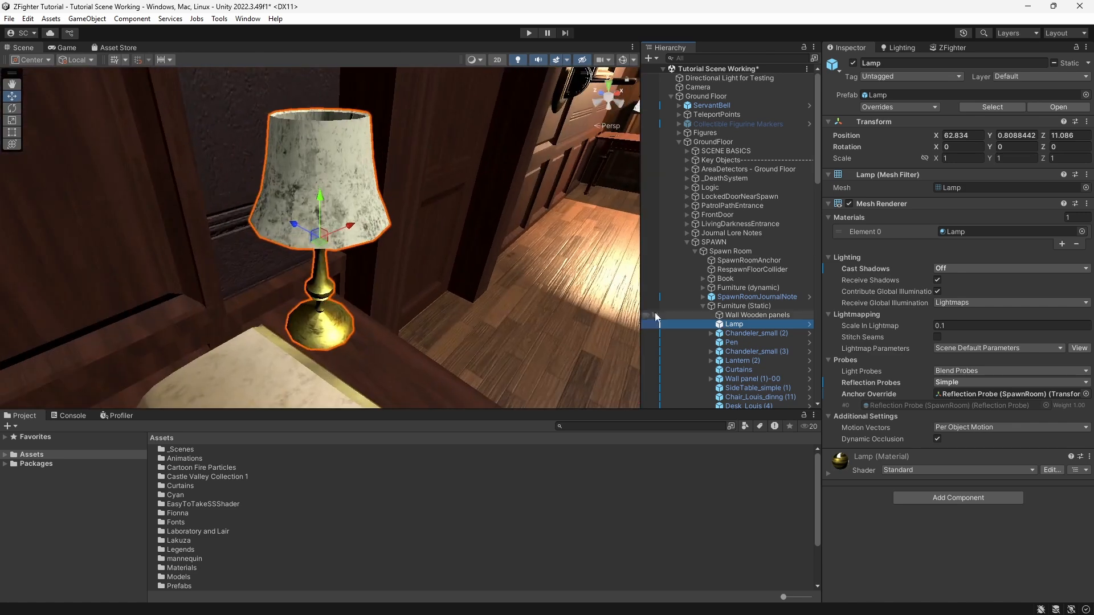
scroll(328, 265, "down", 5)
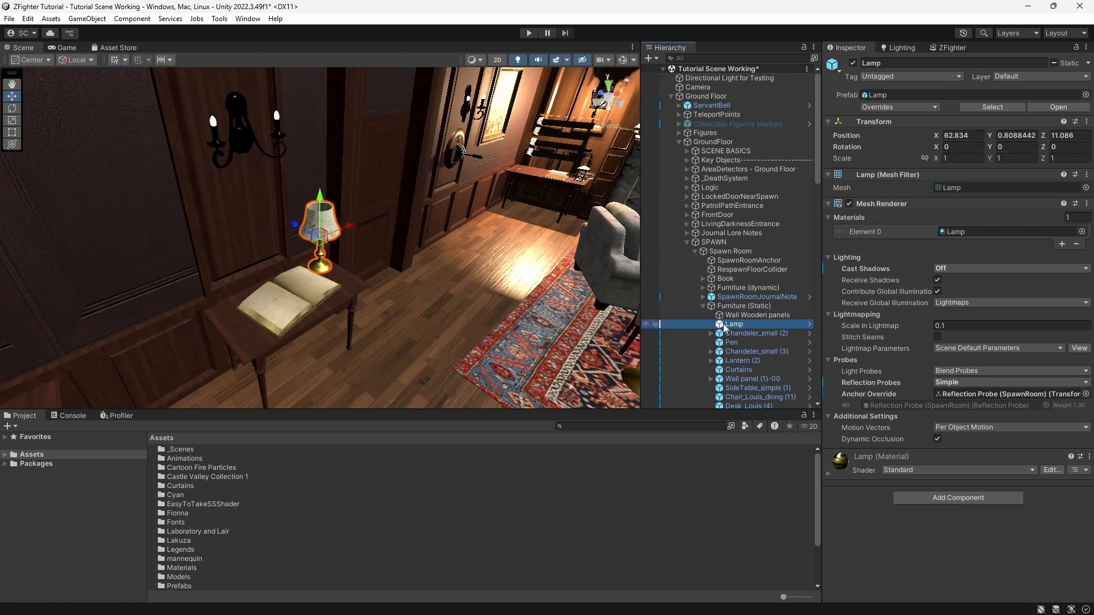
Step: Select the Lamp's parent objects in turn up the hierarchy, ending at Ground Floor
left_click(727, 308)
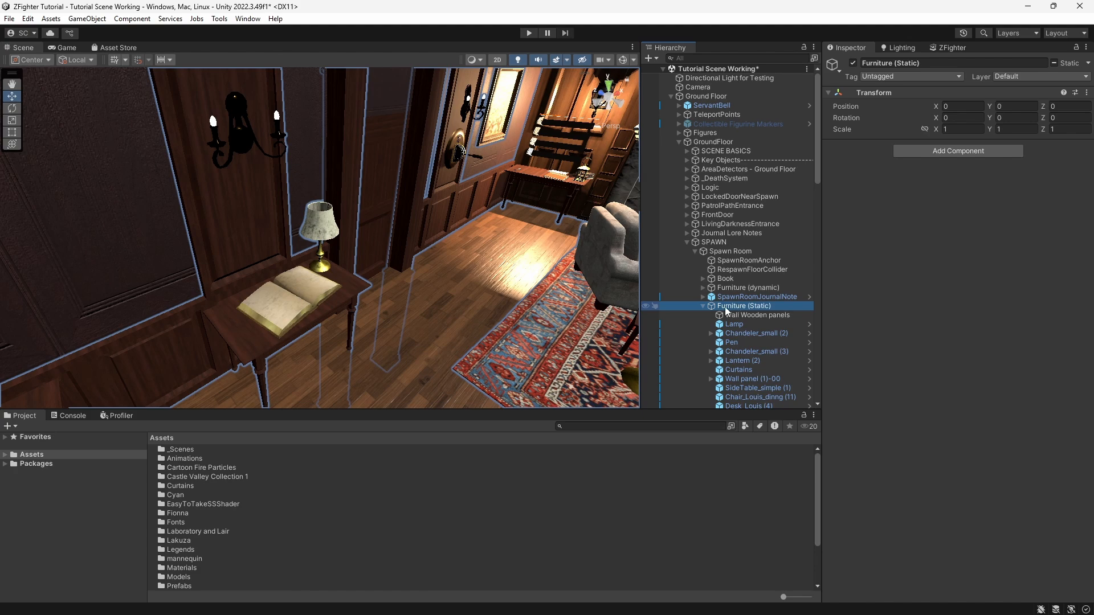
left_click(720, 251)
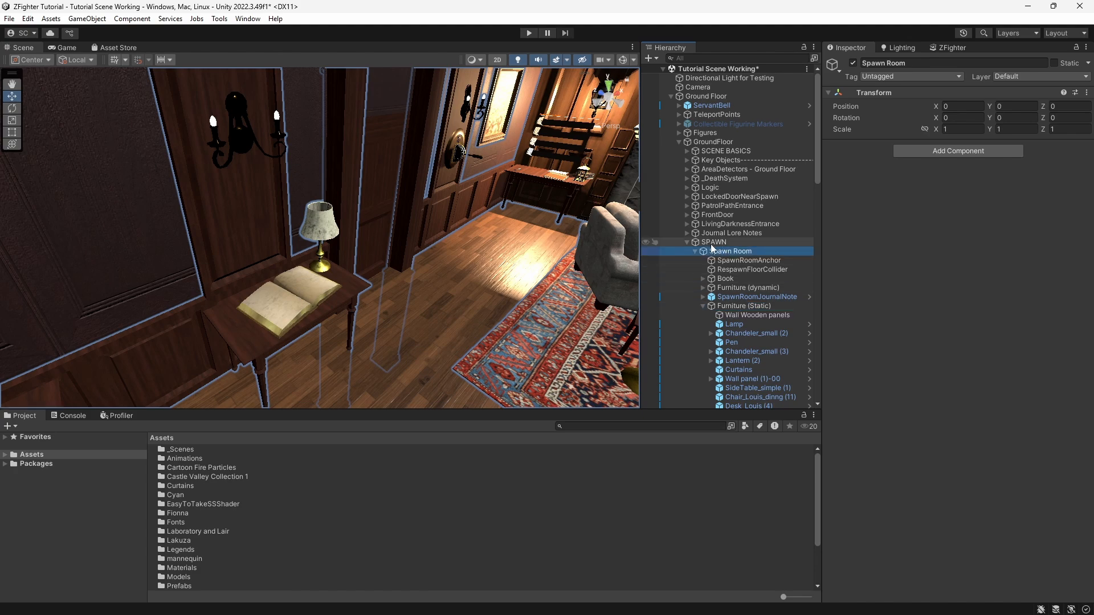
left_click(712, 242)
scroll(356, 204, "down", 3)
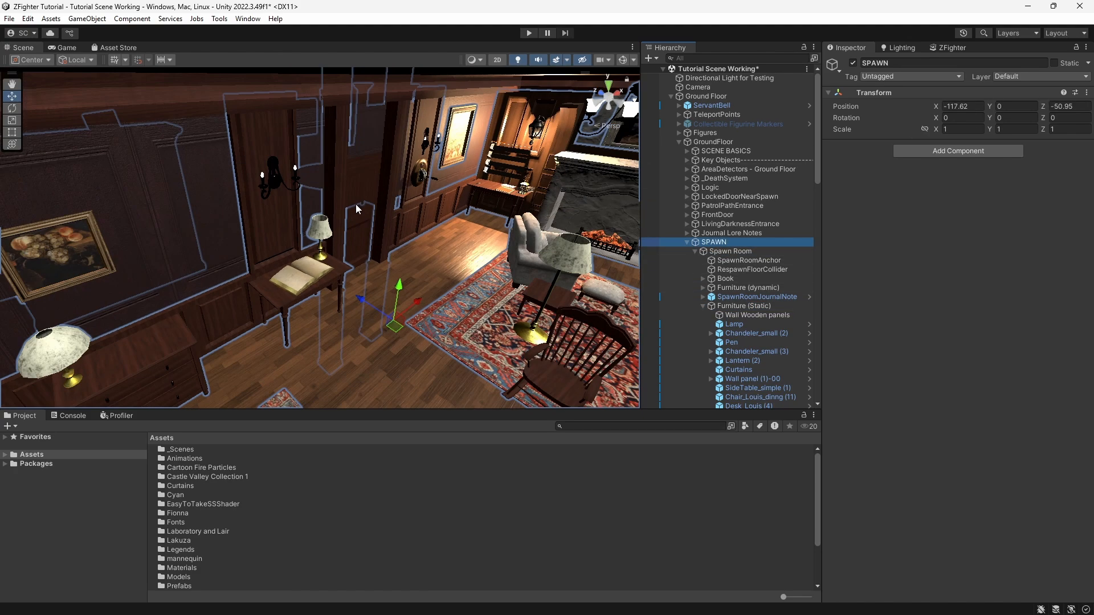
scroll(384, 282, "down", 10)
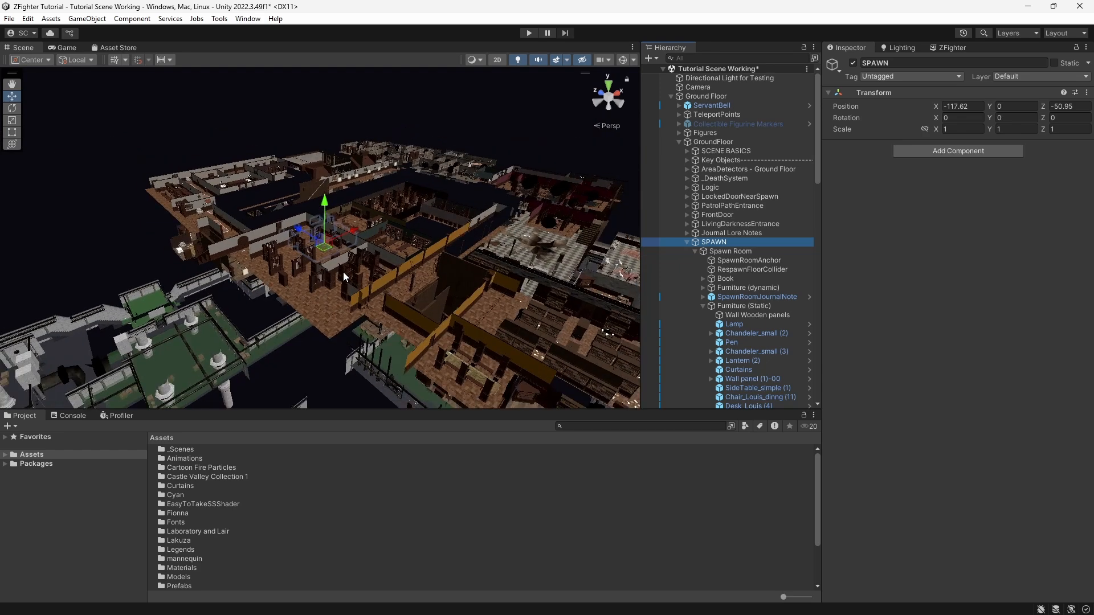
left_click(702, 140)
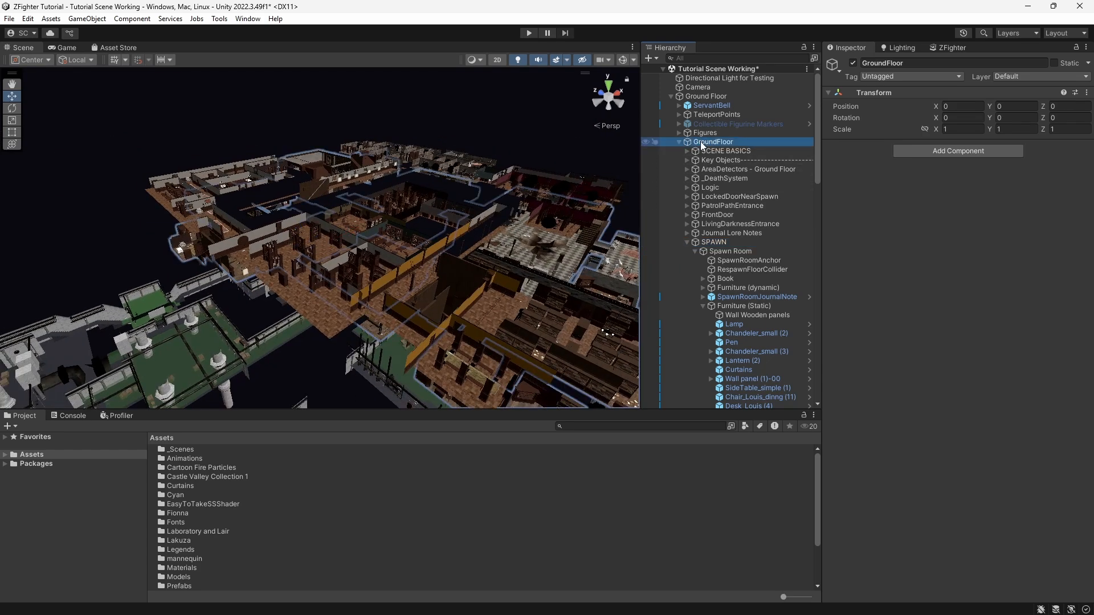
left_click(706, 96)
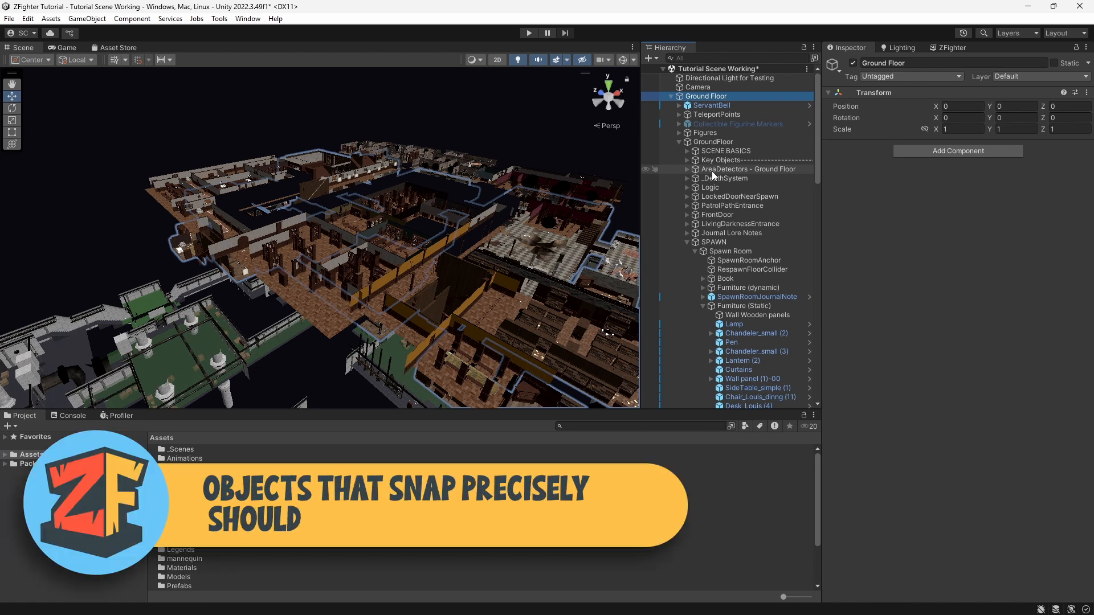
Step: Fly through the scene and select a 1m_wall piece to inspect where it sits in the hierarchy
left_click(151, 150)
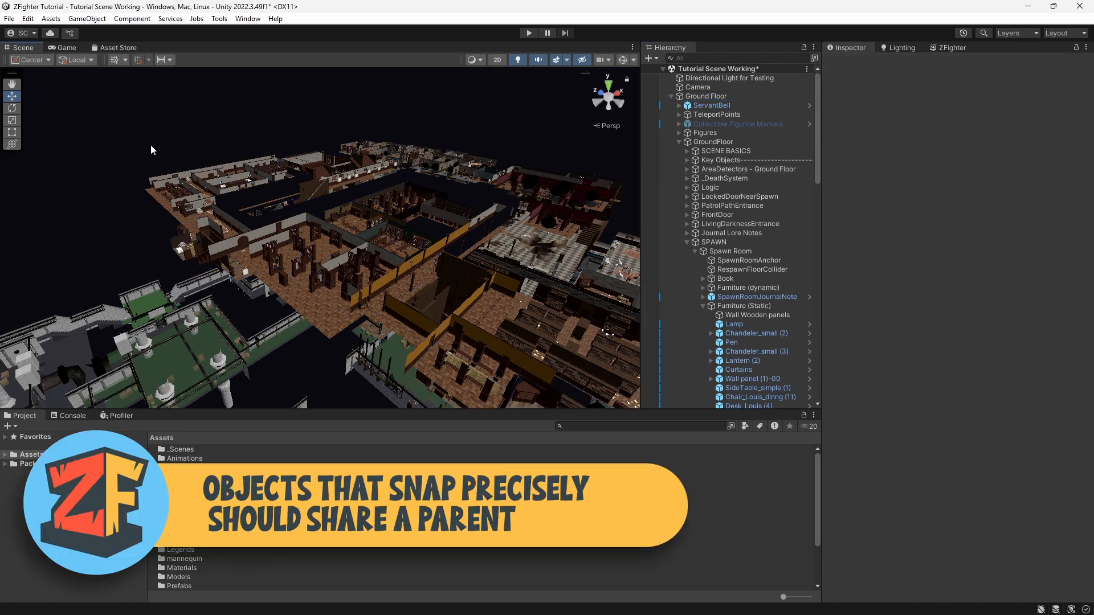
key("w")
right_click_drag(150, 145, 239, 171)
left_click(336, 168)
key("w")
right_click_drag(336, 168, 312, 153)
left_click(335, 152)
left_click(378, 146)
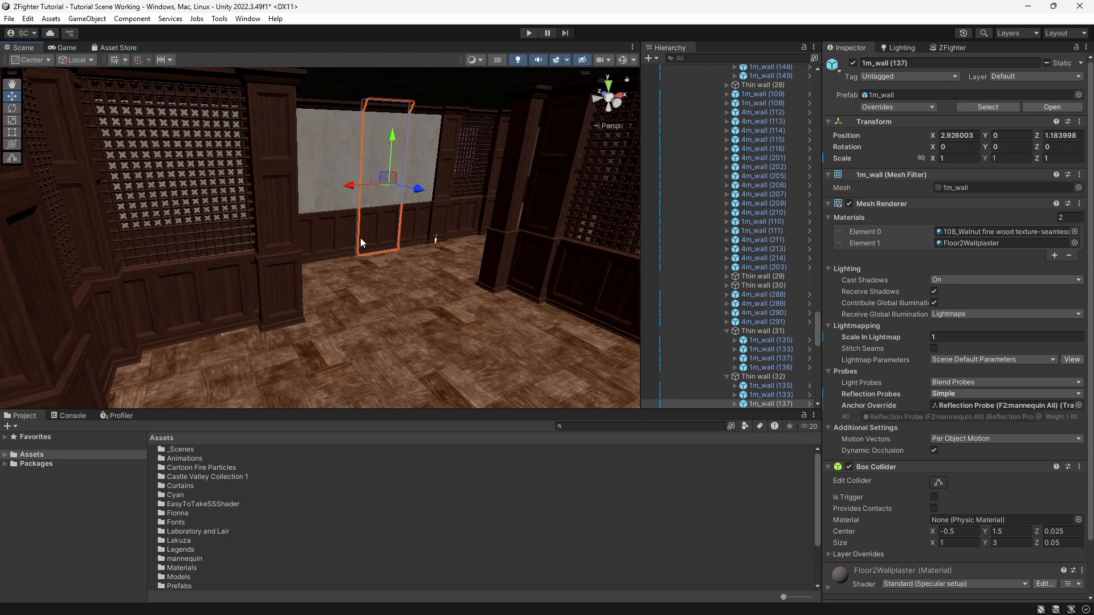
Step: Return to the ZFighter issues panel and expand View Options
scroll(376, 219, "down", 10)
left_click(504, 139)
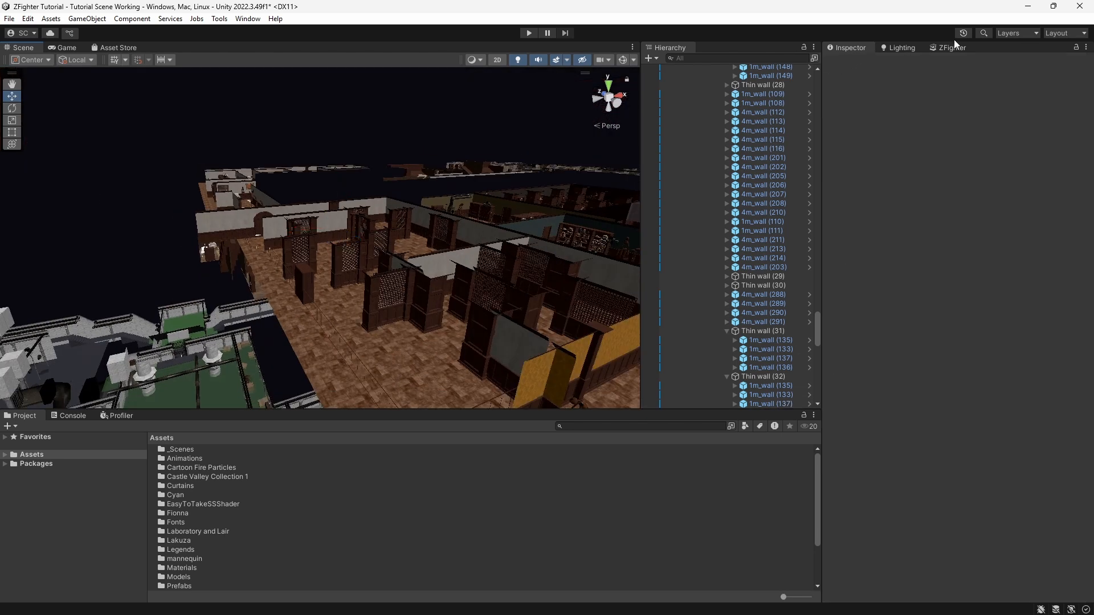
left_click(944, 51)
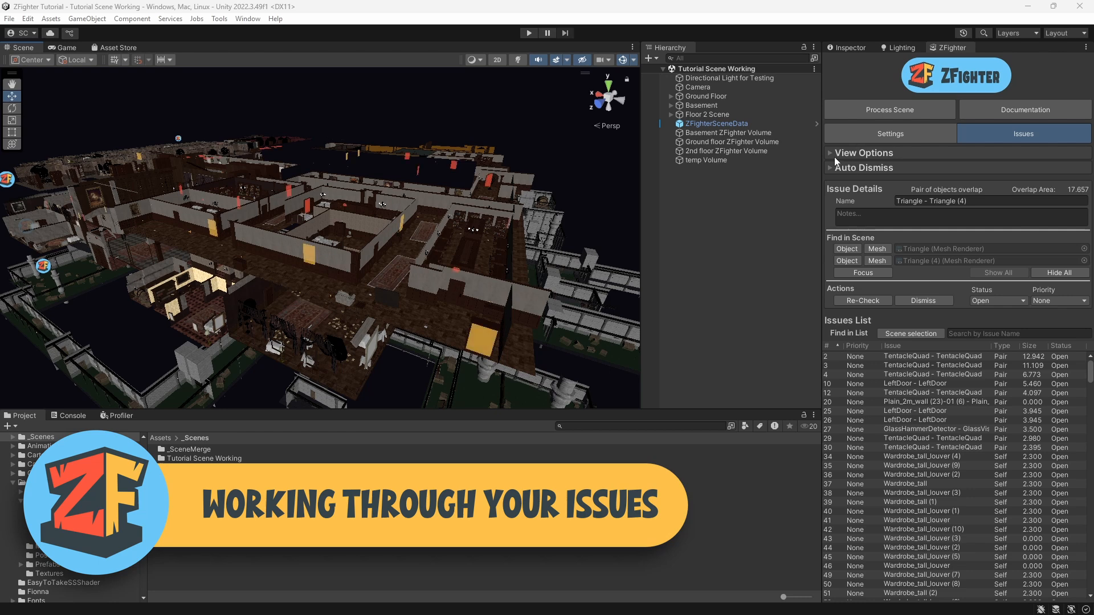
middle_click_drag(559, 289, 534, 291)
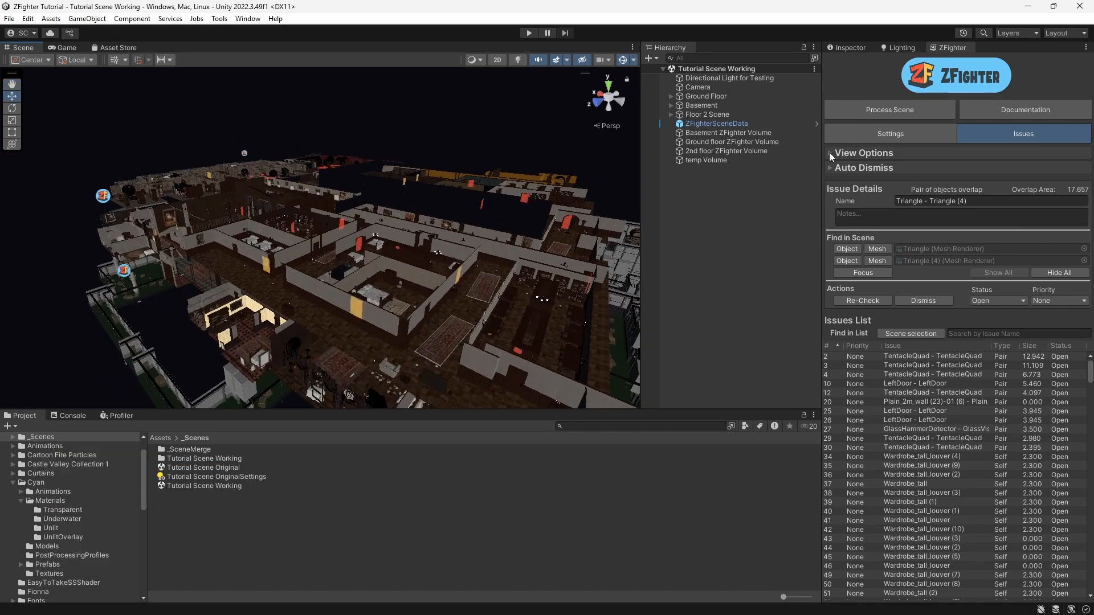
left_click(830, 153)
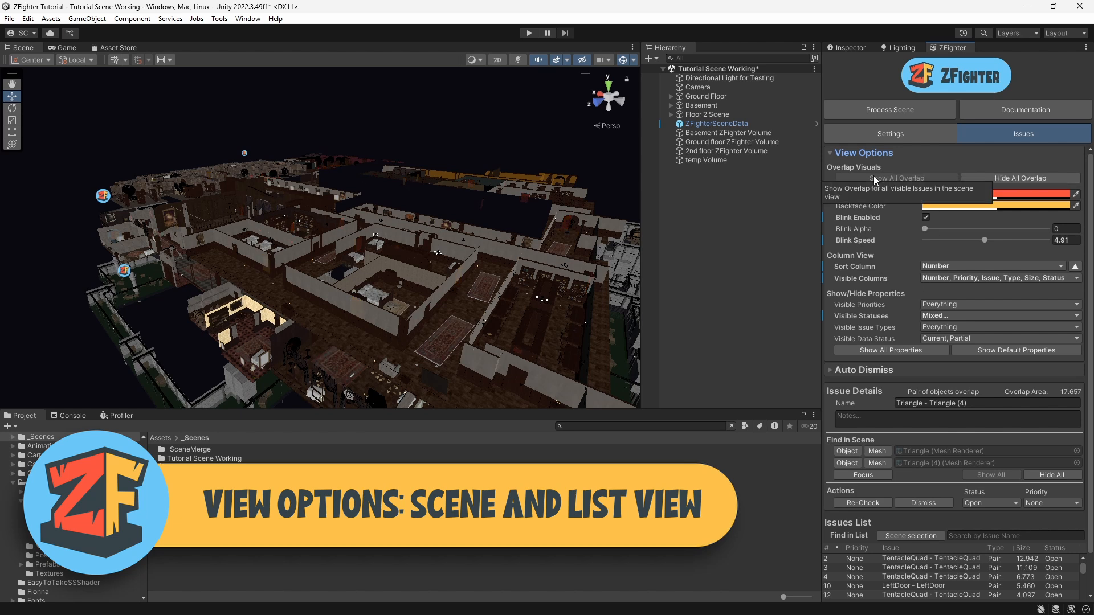
Step: Toggle all overlap visuals and all scene issues off and back on
left_click(1020, 178)
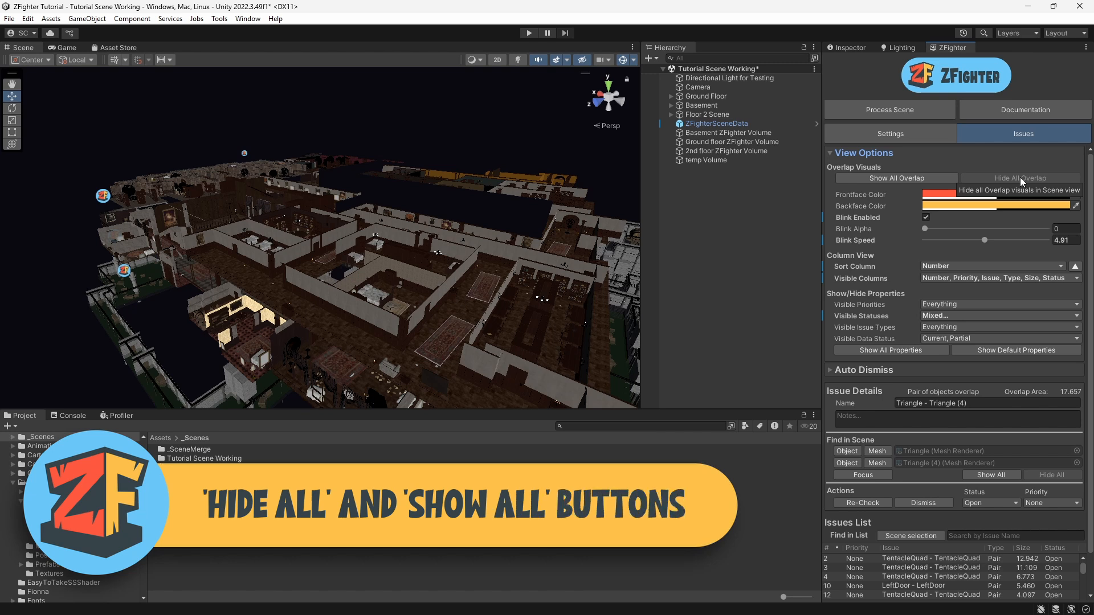
left_click(923, 176)
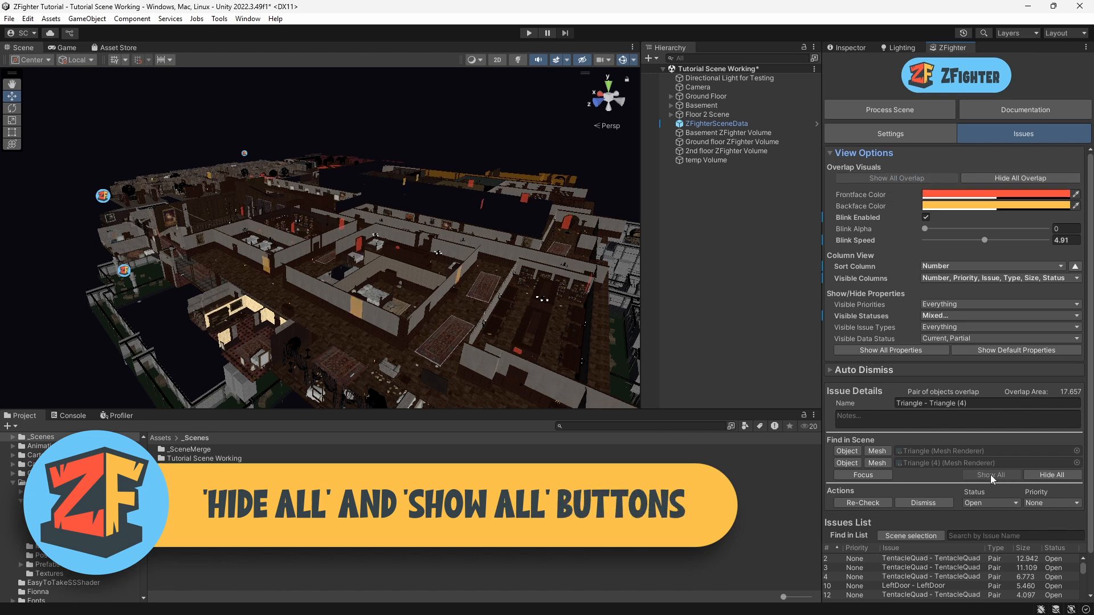
left_click(1052, 475)
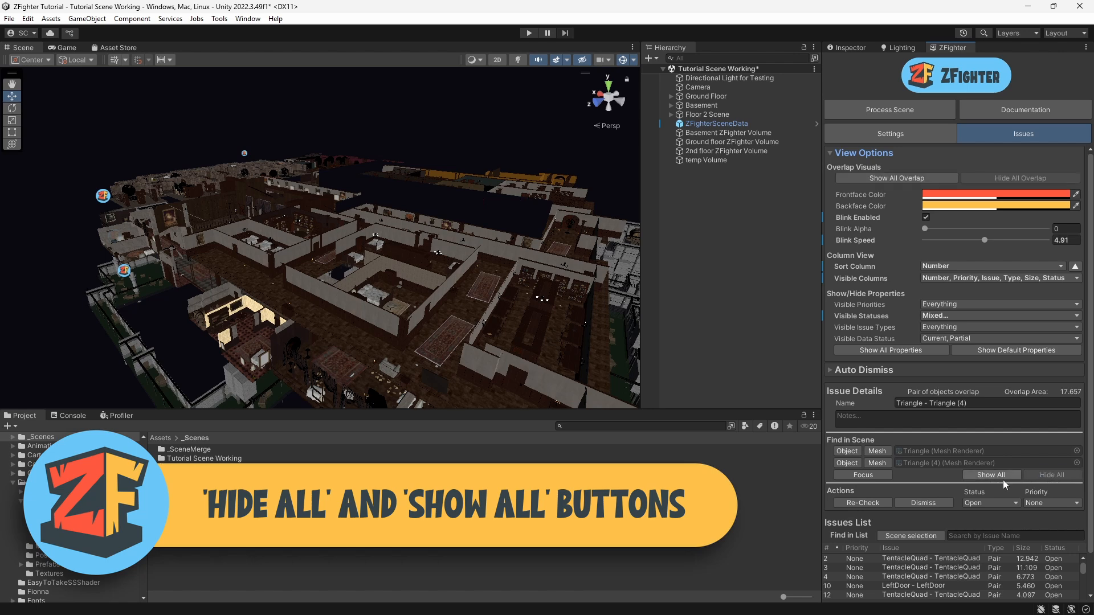
left_click(999, 477)
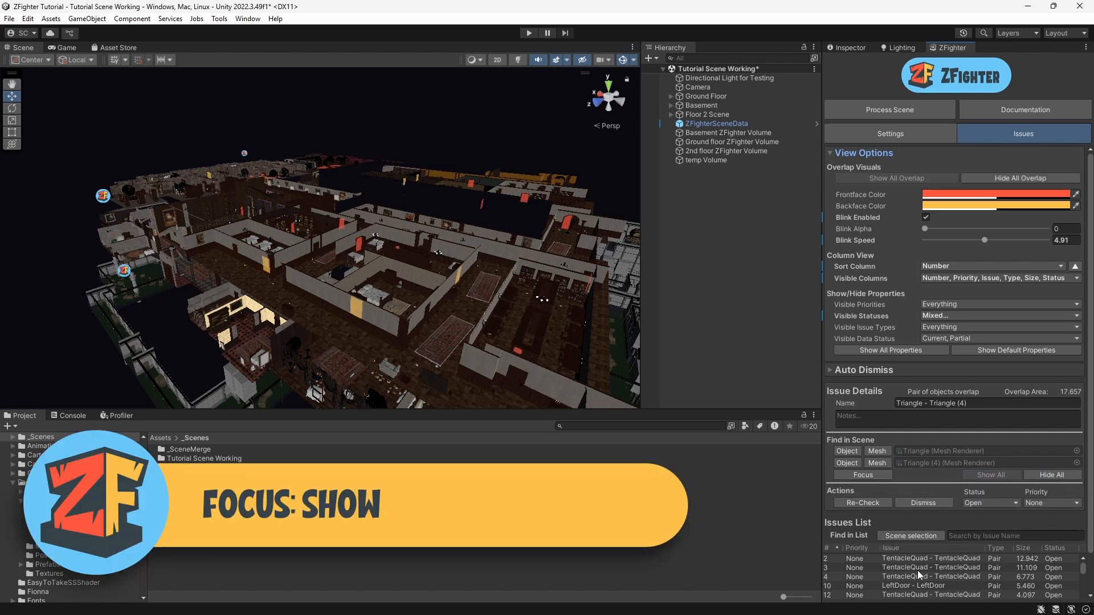
Step: Select the top TentacleQuad - TentacleQuad issue in the list and focus the scene view on it
left_click(889, 557)
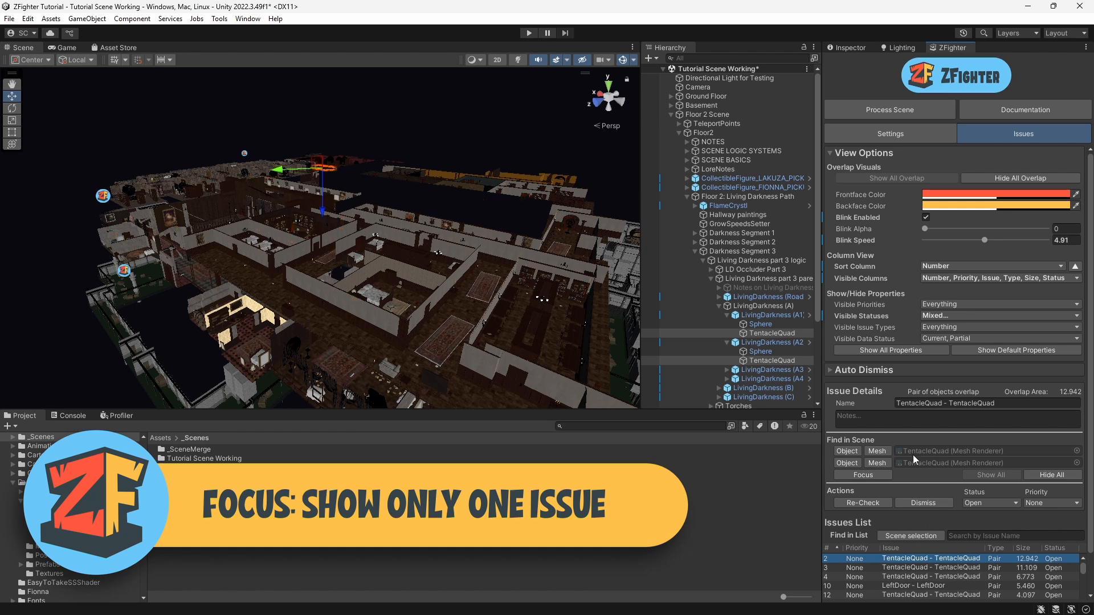
left_click(863, 476)
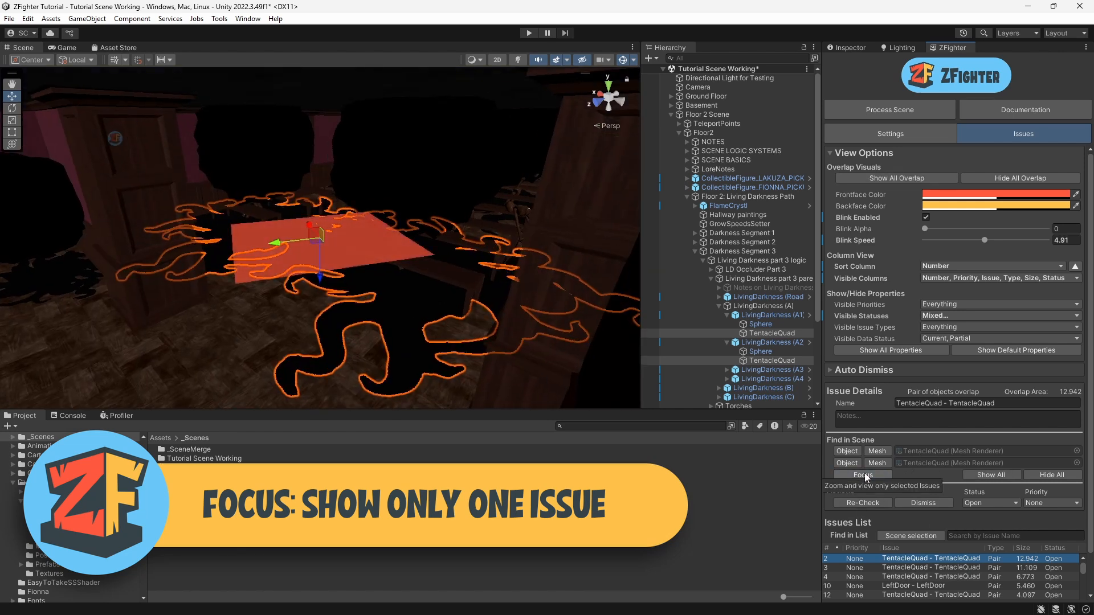
right_click_drag(254, 218, 535, 196)
Step: Show all issues again, frame the selection, and refocus on the selected issue
left_click(1003, 477)
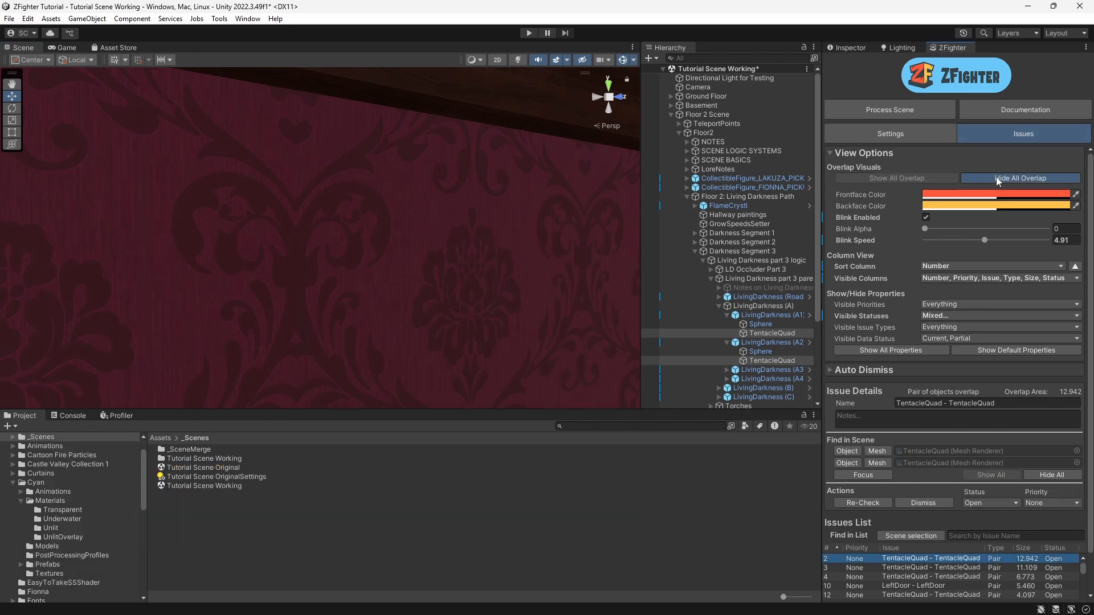
key("f")
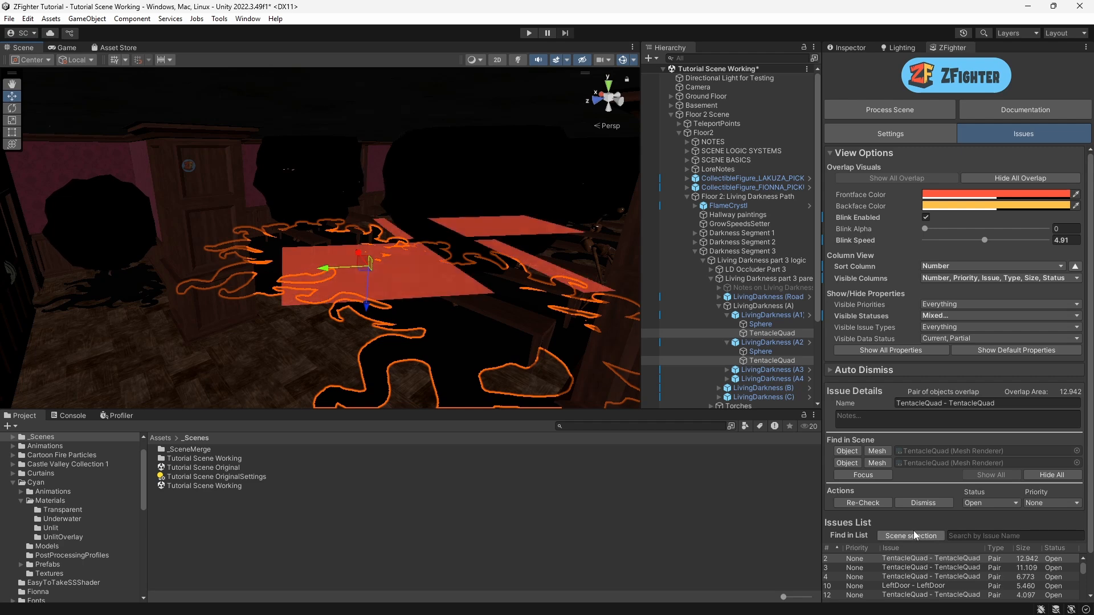
left_click(843, 473)
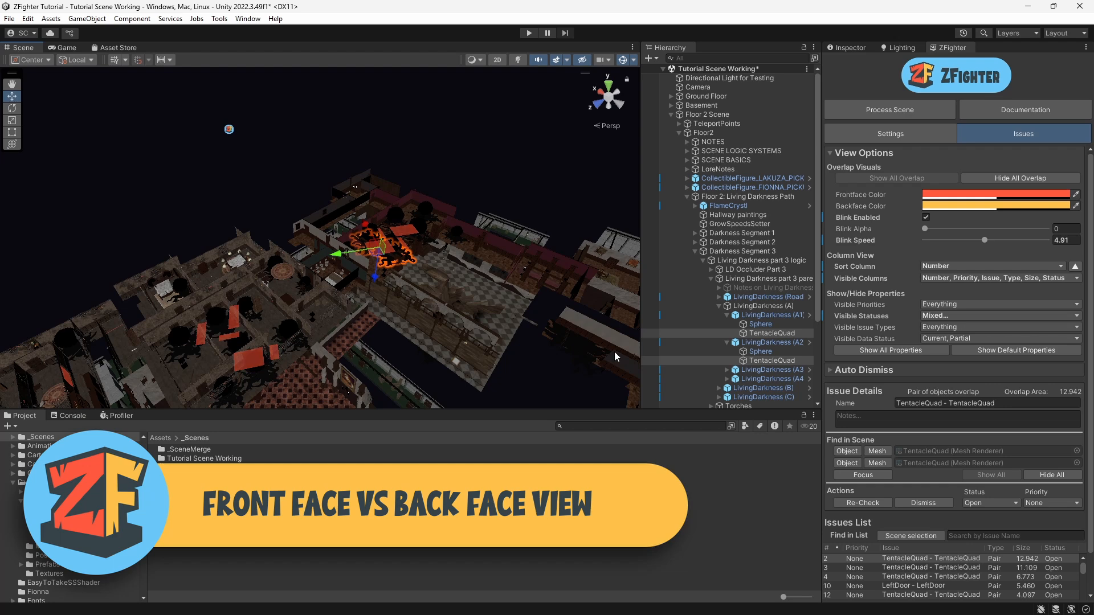
Step: Orbit and zoom around the issue to compare the front face and back face overlap colours
middle_click_drag(252, 341, 363, 285)
scroll(363, 285, "up", 5)
scroll(365, 282, "up", 8)
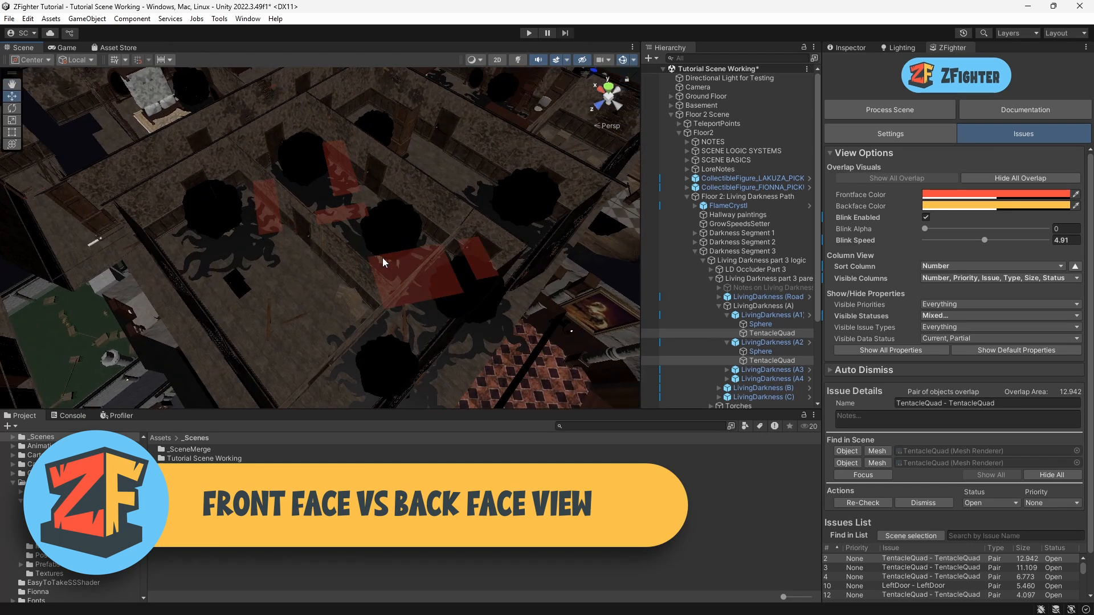
scroll(382, 267, "down", 10)
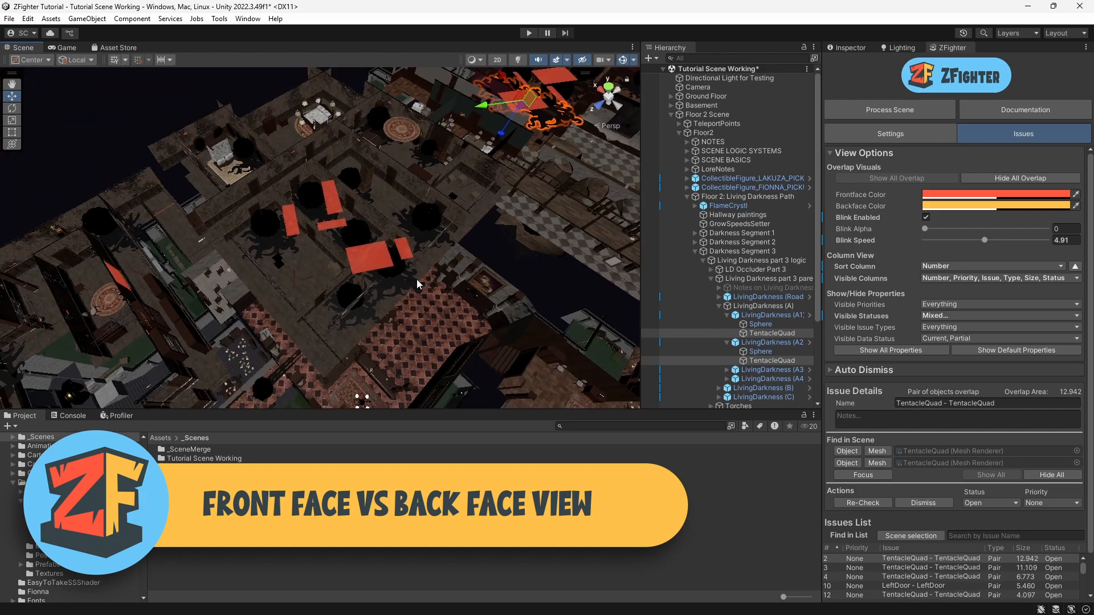
scroll(261, 198, "up", 10)
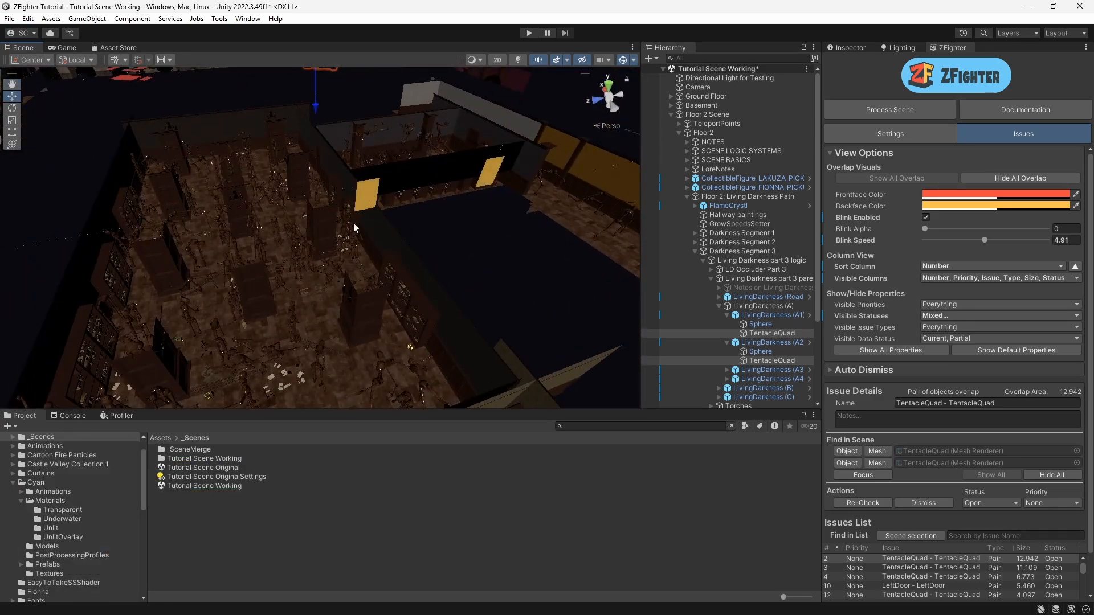
Step: Set the frontface overlap colour to a teal with alpha 146
scroll(374, 183, "up", 8)
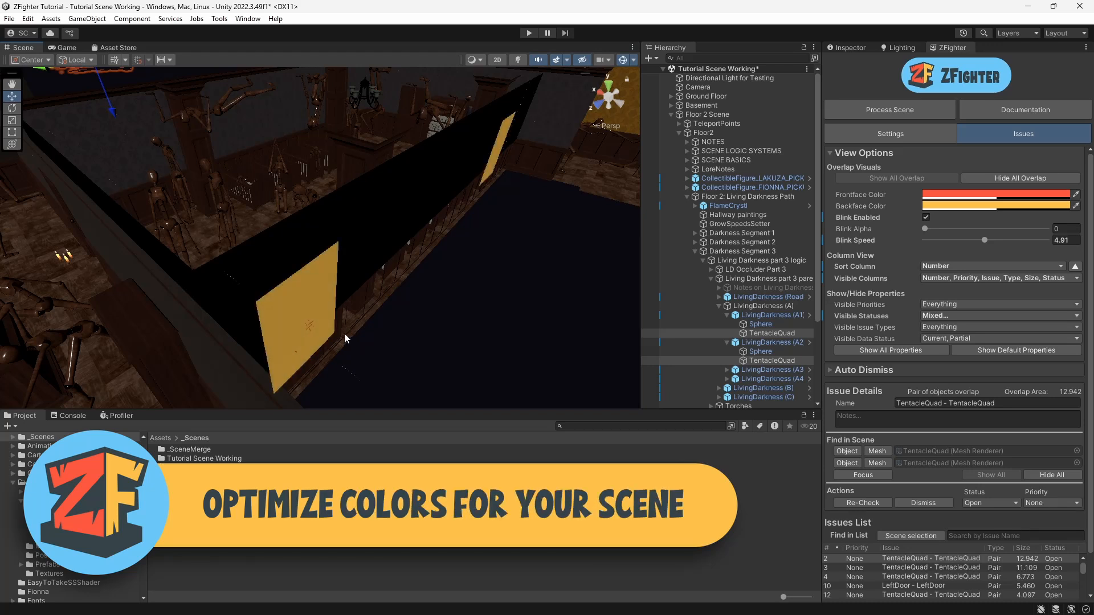
left_click(996, 193)
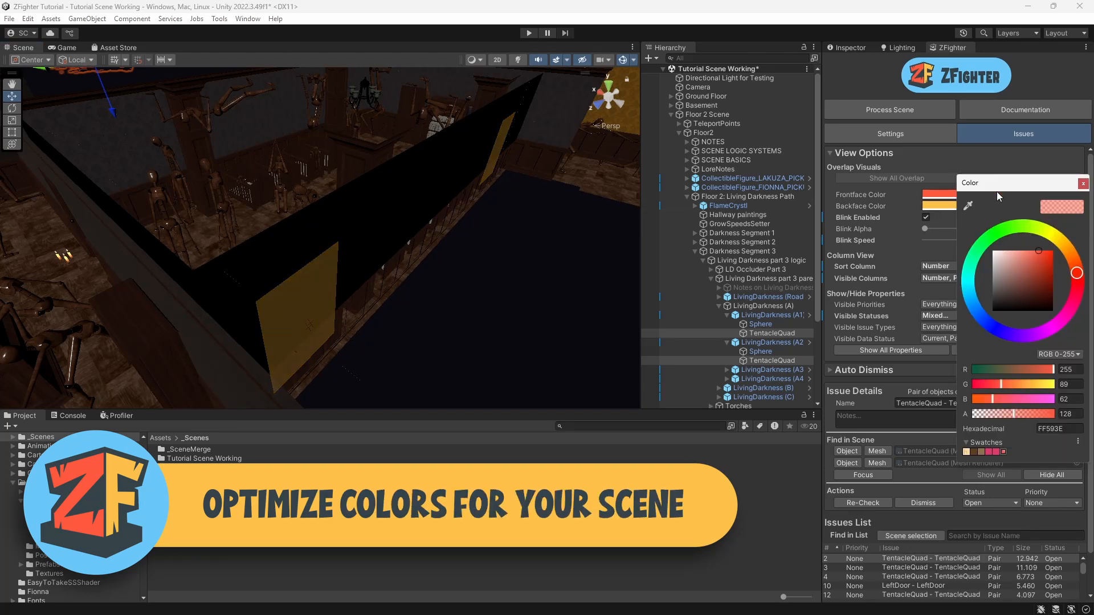
left_click(1013, 415)
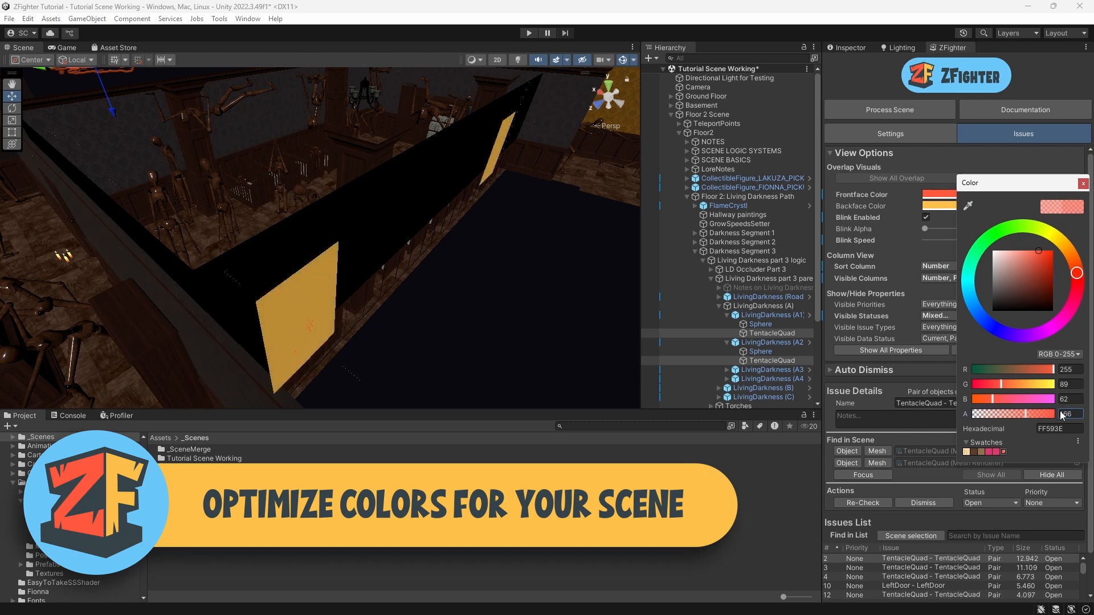
left_click_drag(1017, 416, 1019, 414)
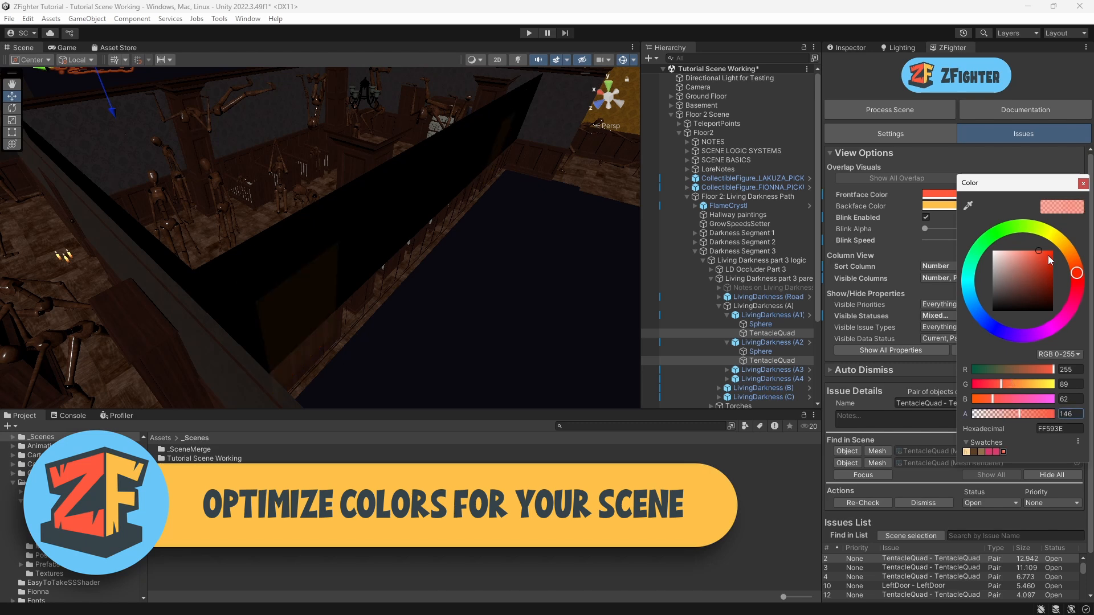
left_click_drag(1012, 231, 972, 269)
Step: Revert the frontface overlap colour to its default
left_click_drag(240, 256, 408, 199, "alt")
middle_click_drag(408, 199, 408, 319)
scroll(404, 268, "up", 4)
left_click_drag(408, 320, 461, 331, "alt")
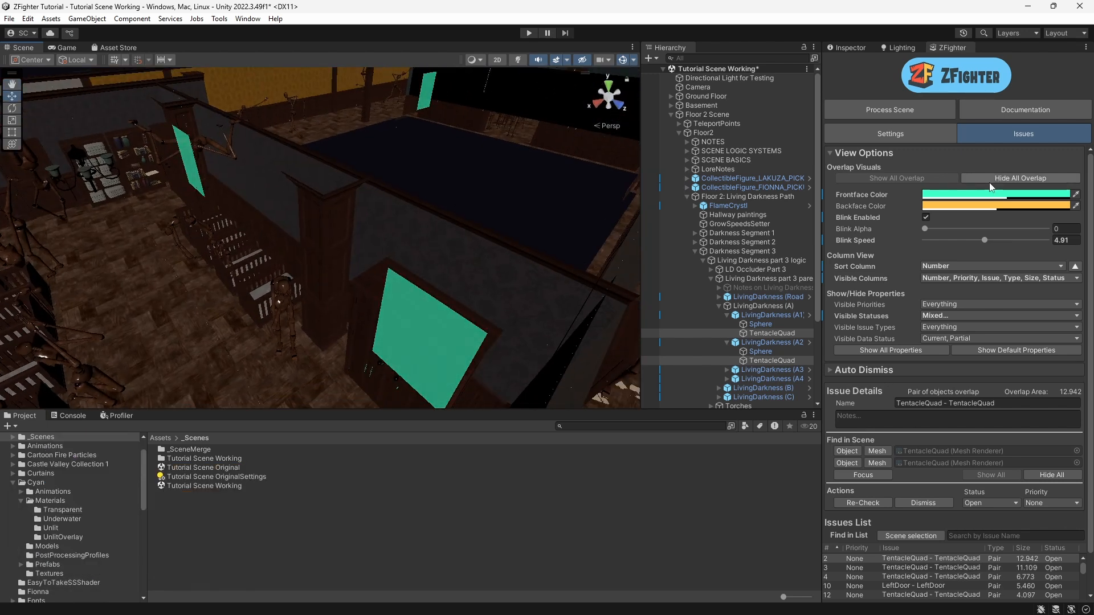
right_click(849, 200)
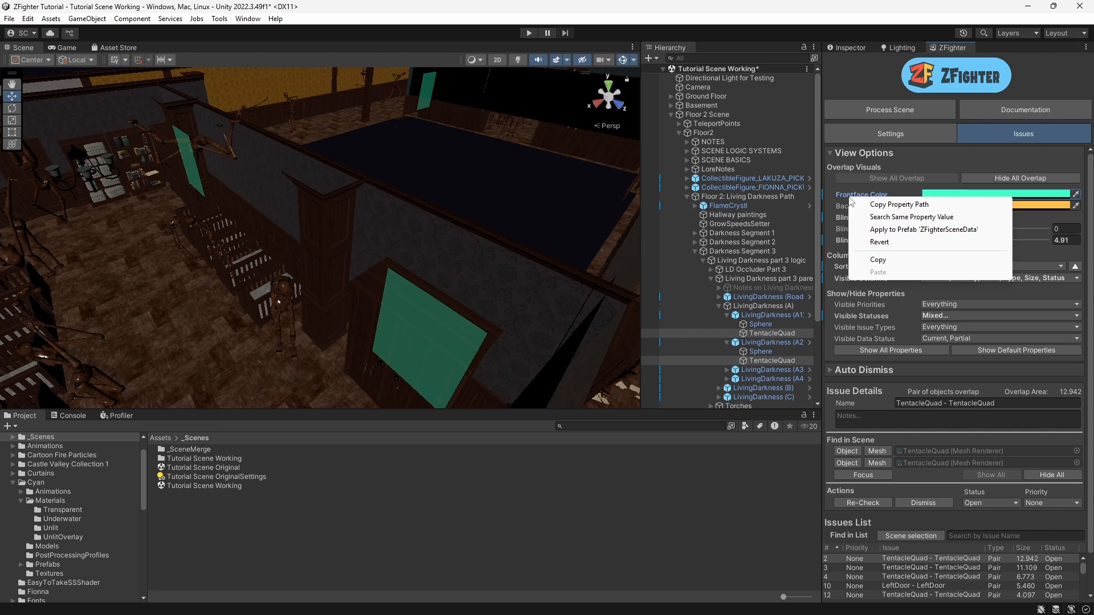
left_click(886, 243)
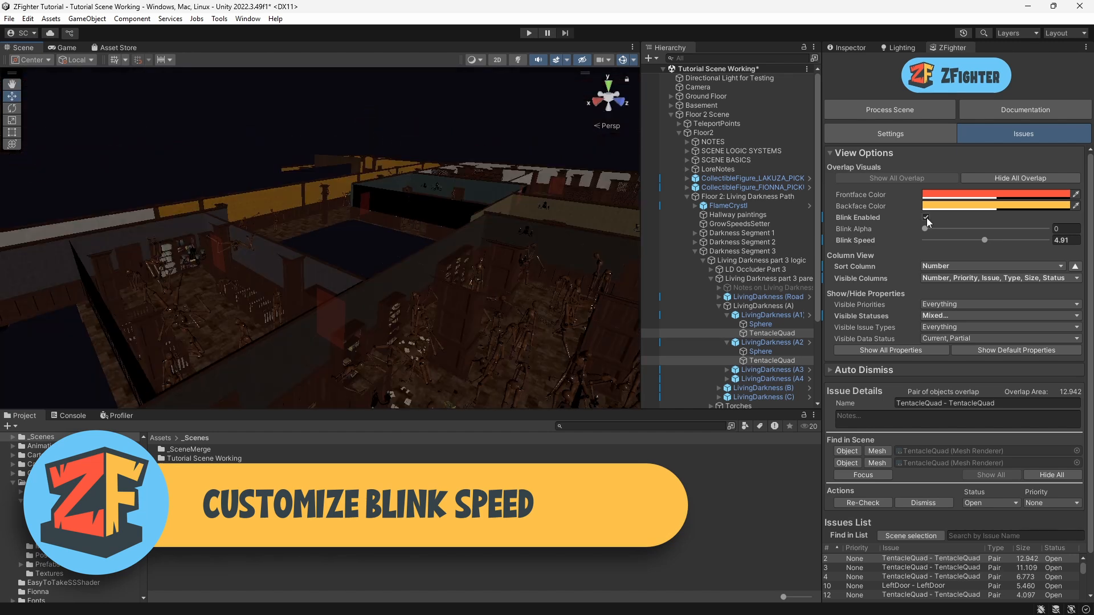
Step: Toggle overlap blinking off and back on
left_click(925, 217)
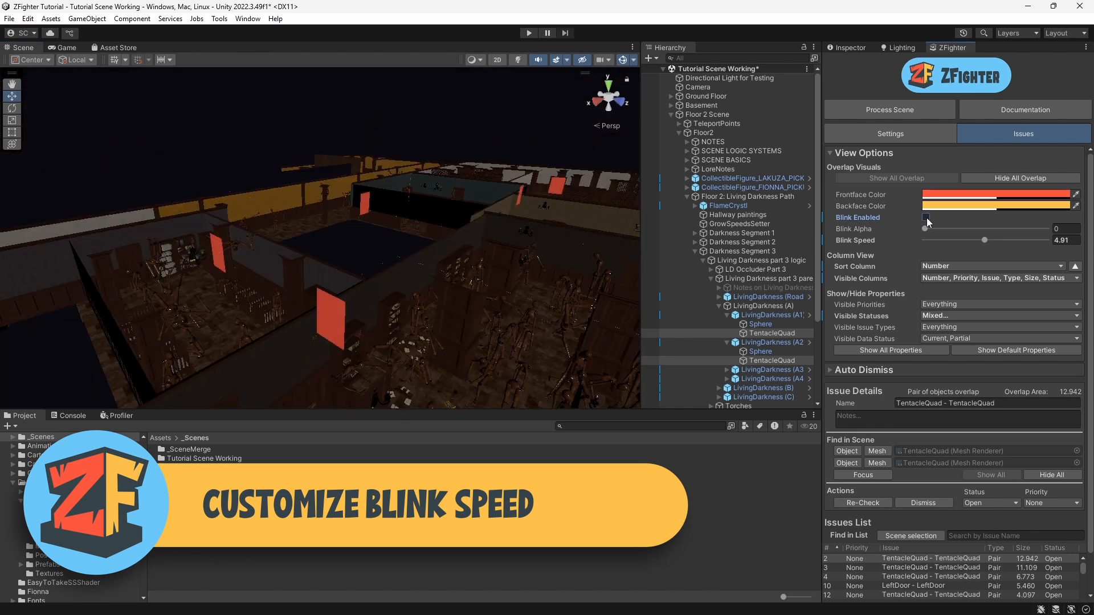
left_click(925, 217)
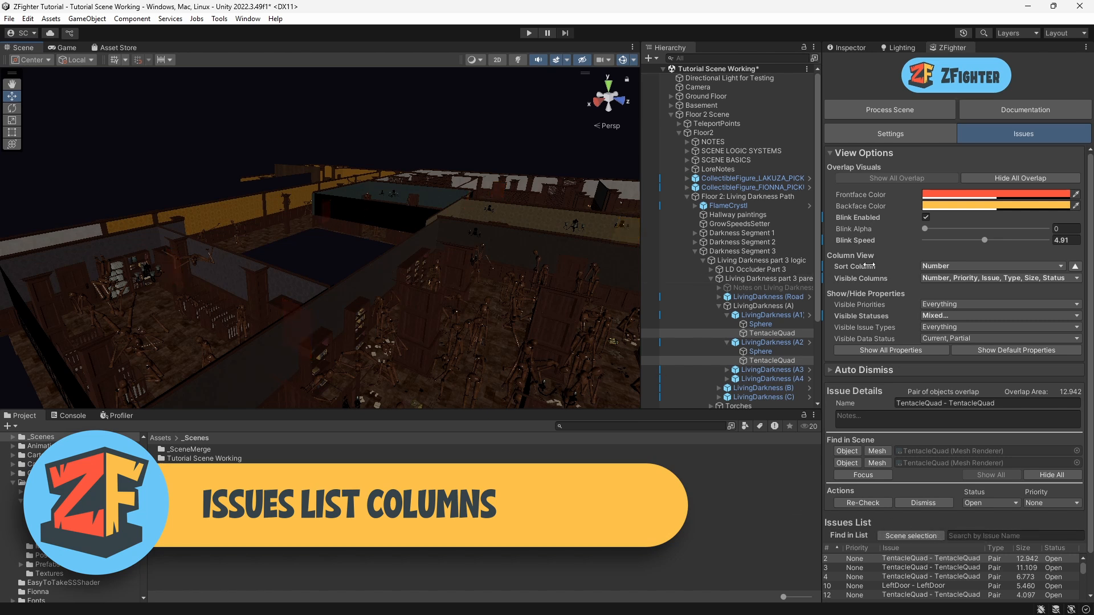
Step: Sort the issues list by the Size column
scroll(934, 546, "down", 4)
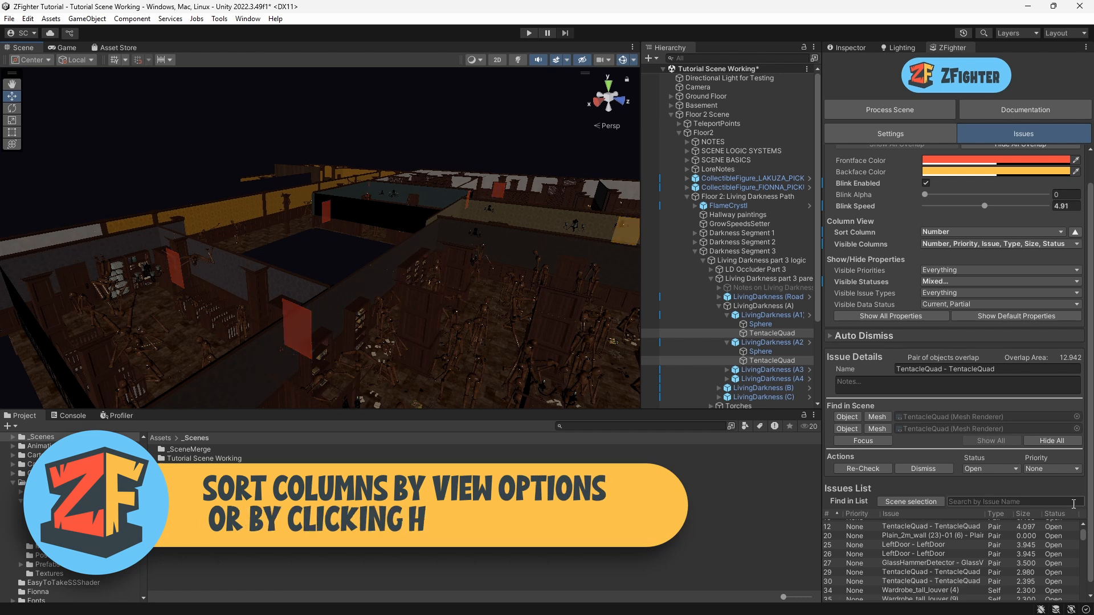
left_click(939, 232)
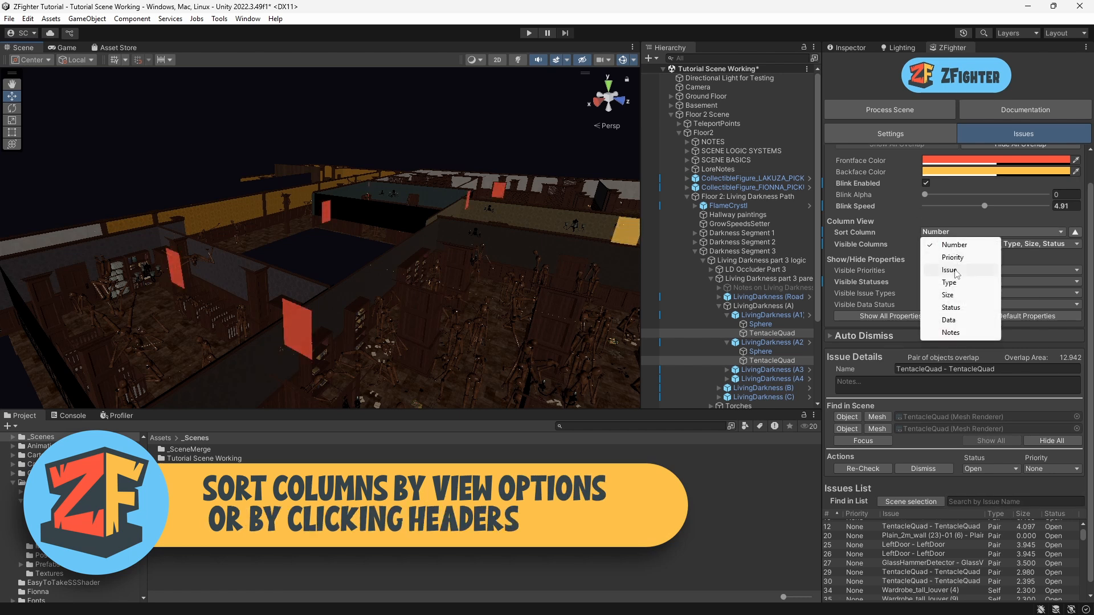
left_click(949, 295)
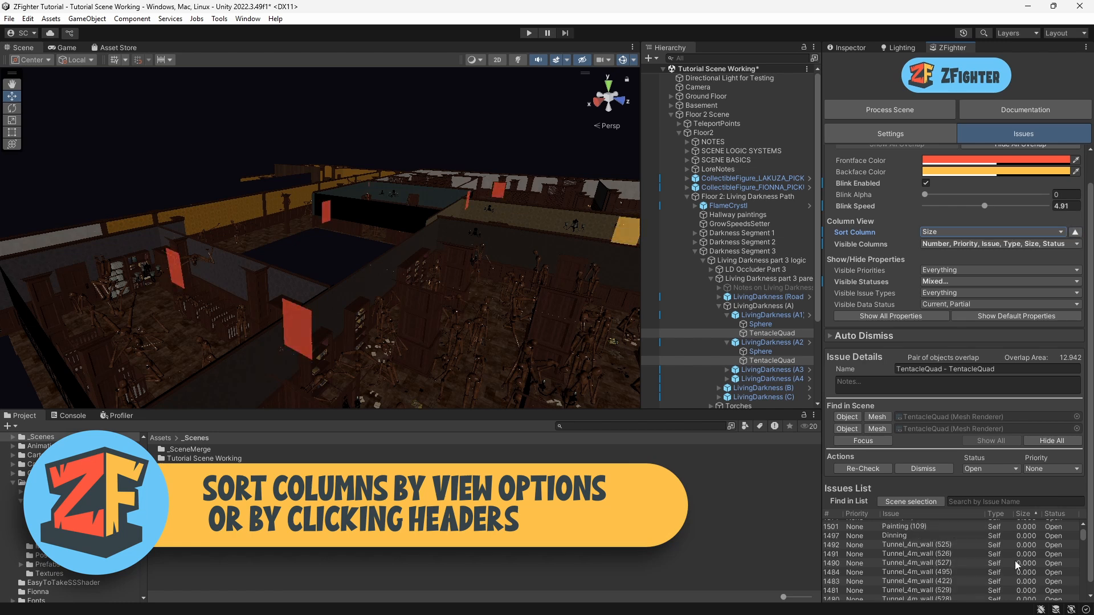
Step: Re-sort the issues list in turn by Size, Status, Issue and finally Priority columns
left_click(1022, 512)
left_click(1061, 514)
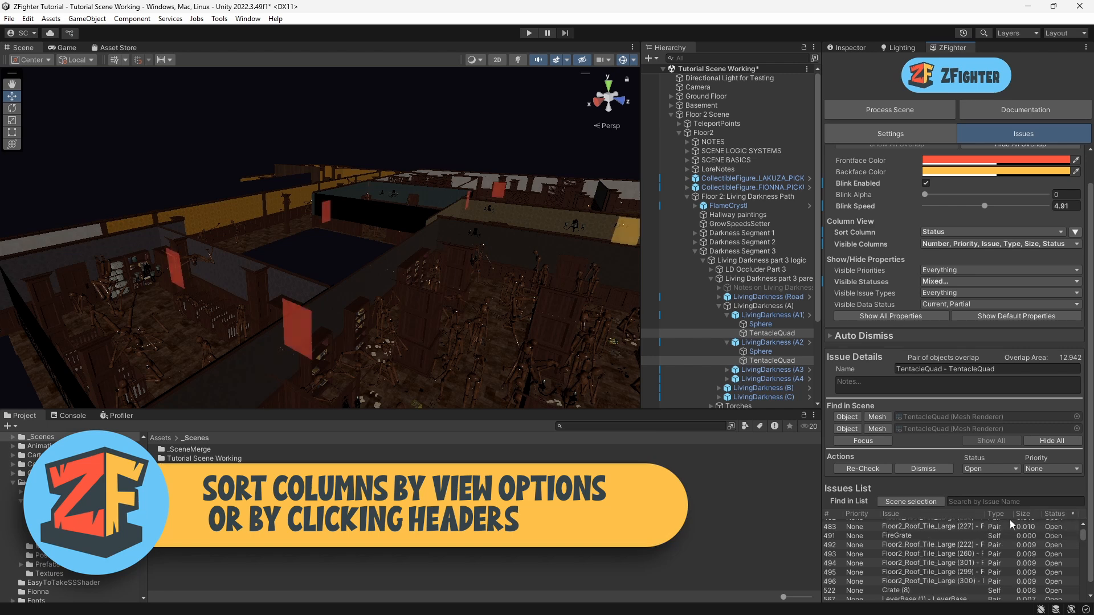
left_click(996, 514)
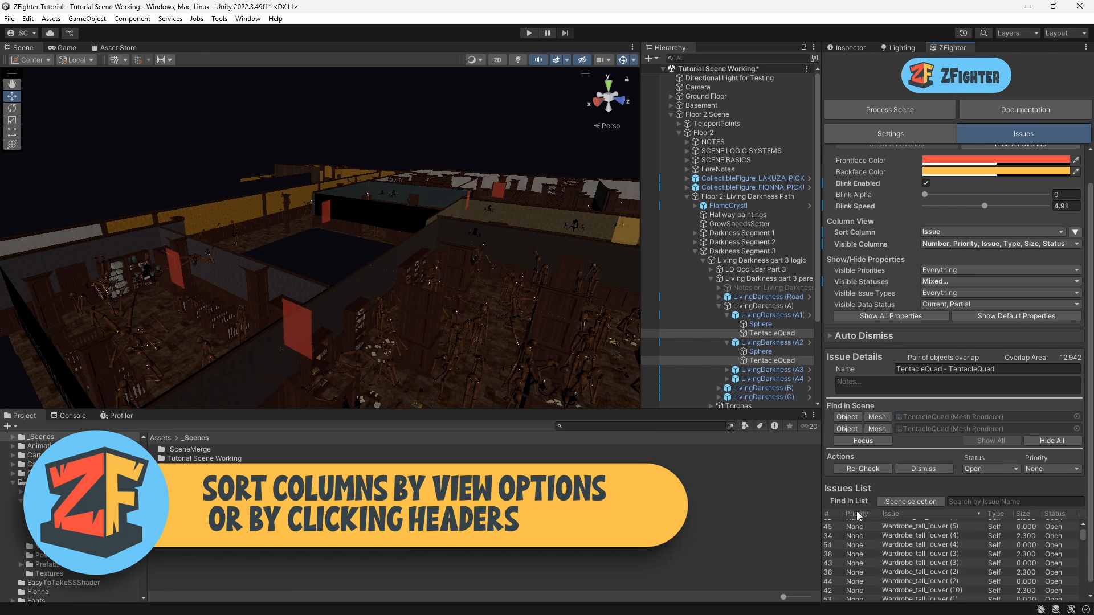
left_click(829, 515)
left_click(910, 511)
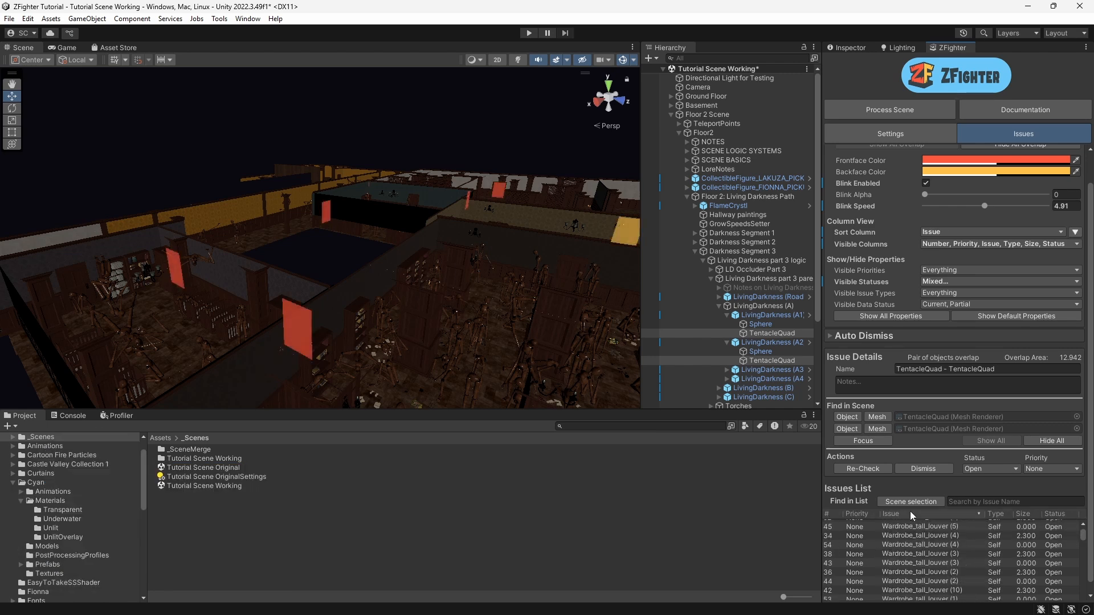
left_click(909, 513)
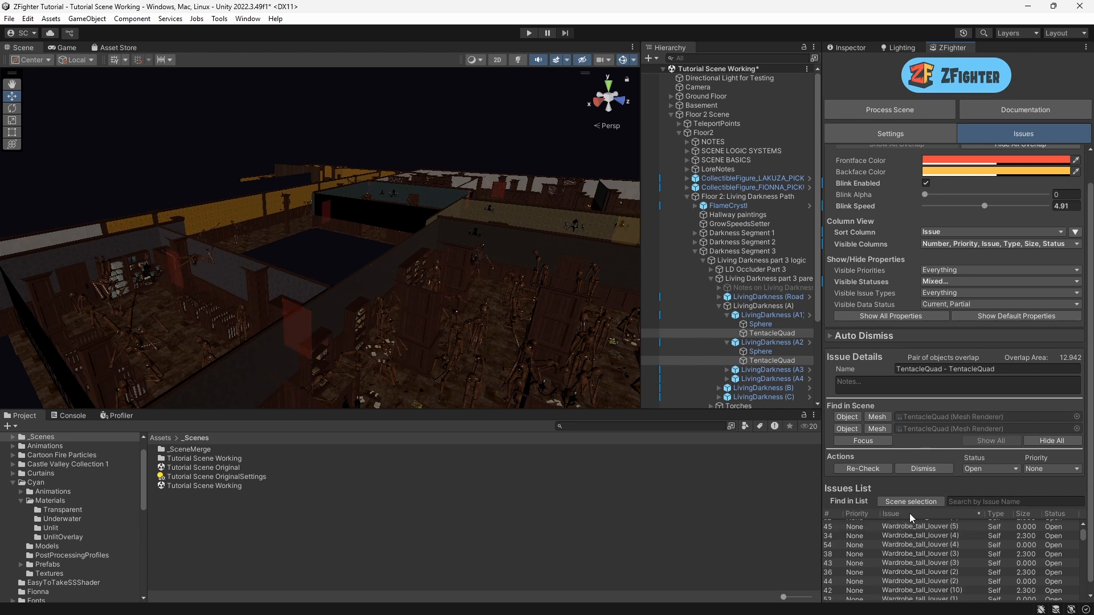
left_click(855, 513)
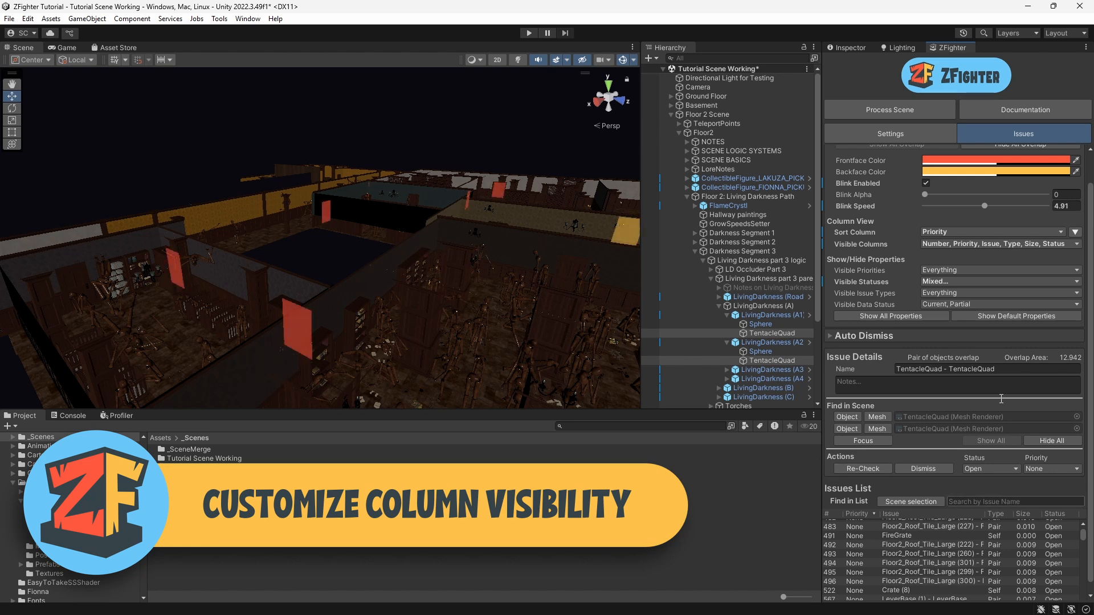
Step: Show the Data column in the issues list and select the FireGrate issue
left_click(948, 242)
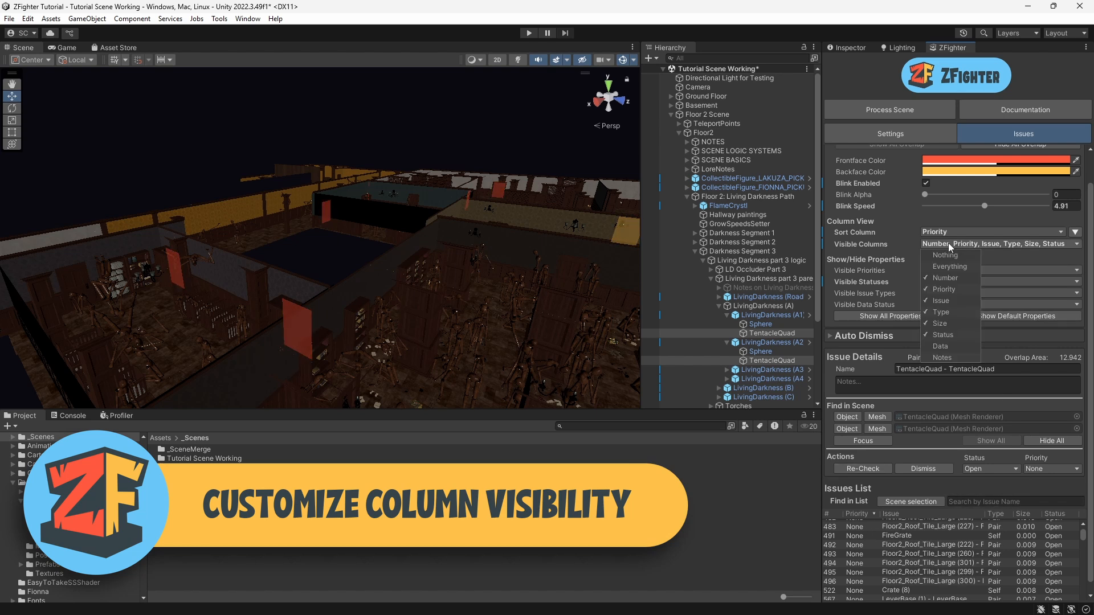
left_click(952, 347)
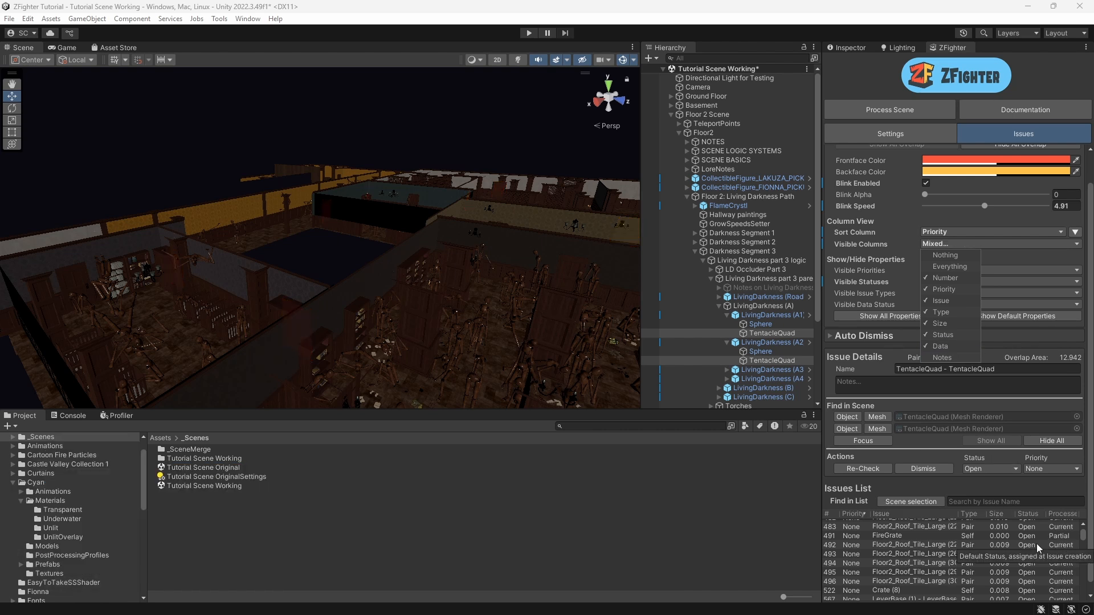
mouse_move(1020, 361)
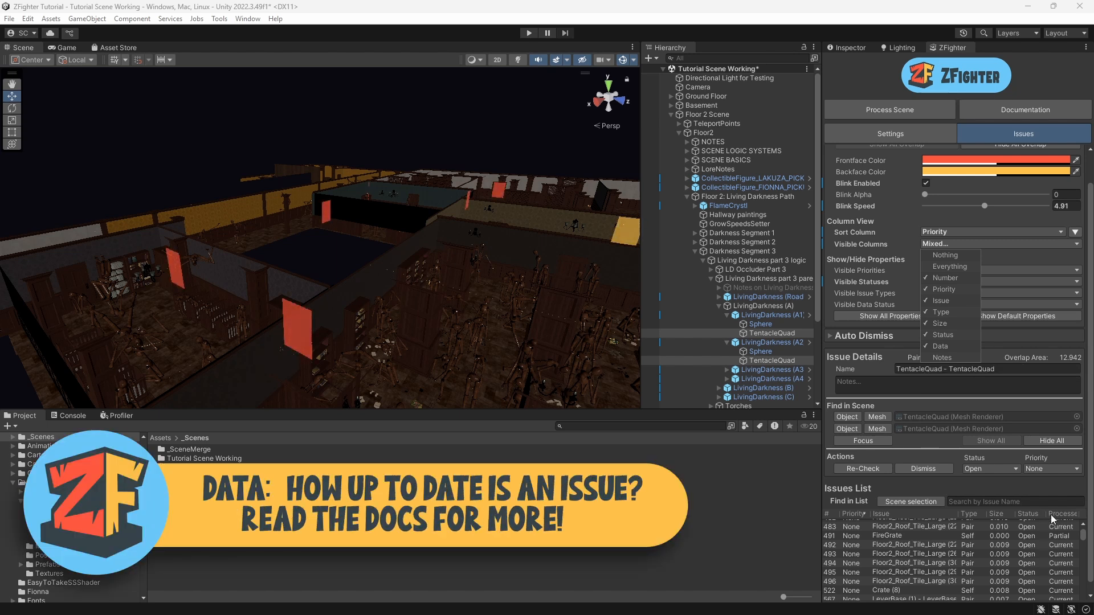
mouse_move(1050, 519)
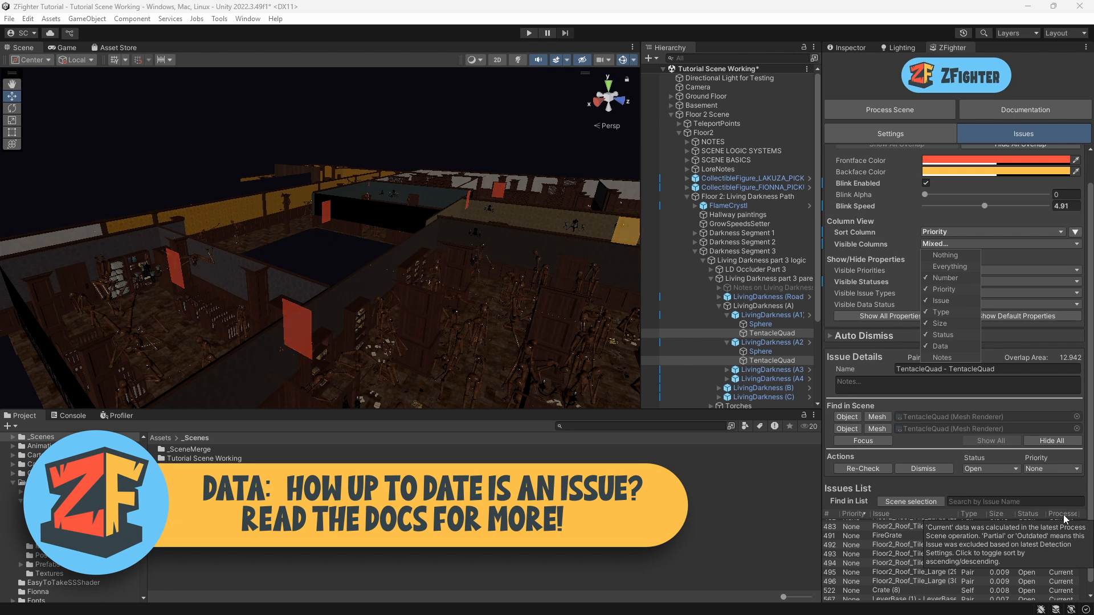
mouse_move(1054, 582)
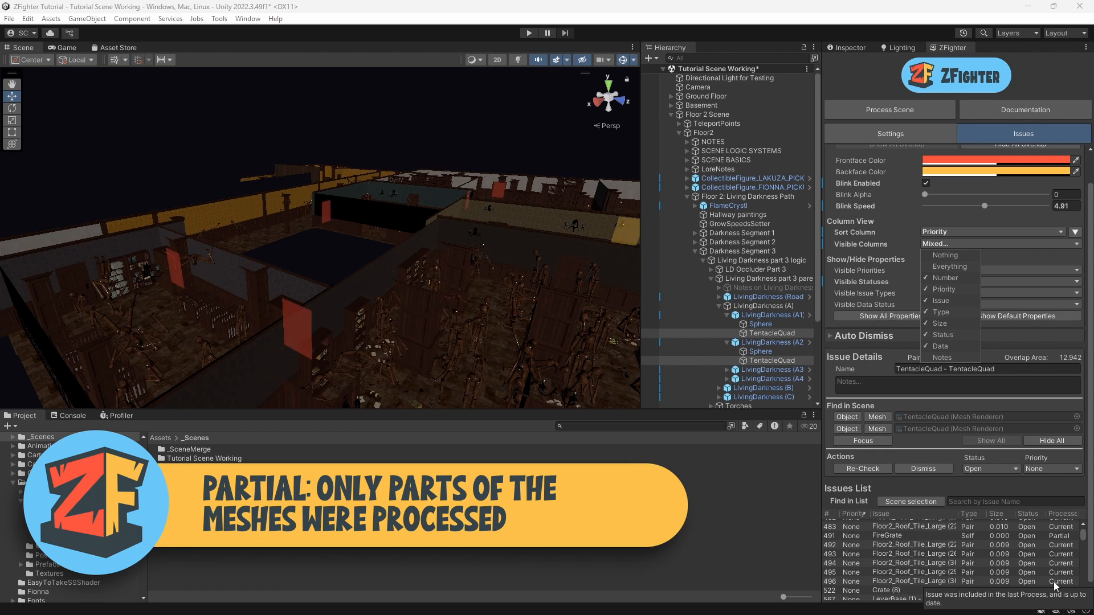
left_click(1055, 534)
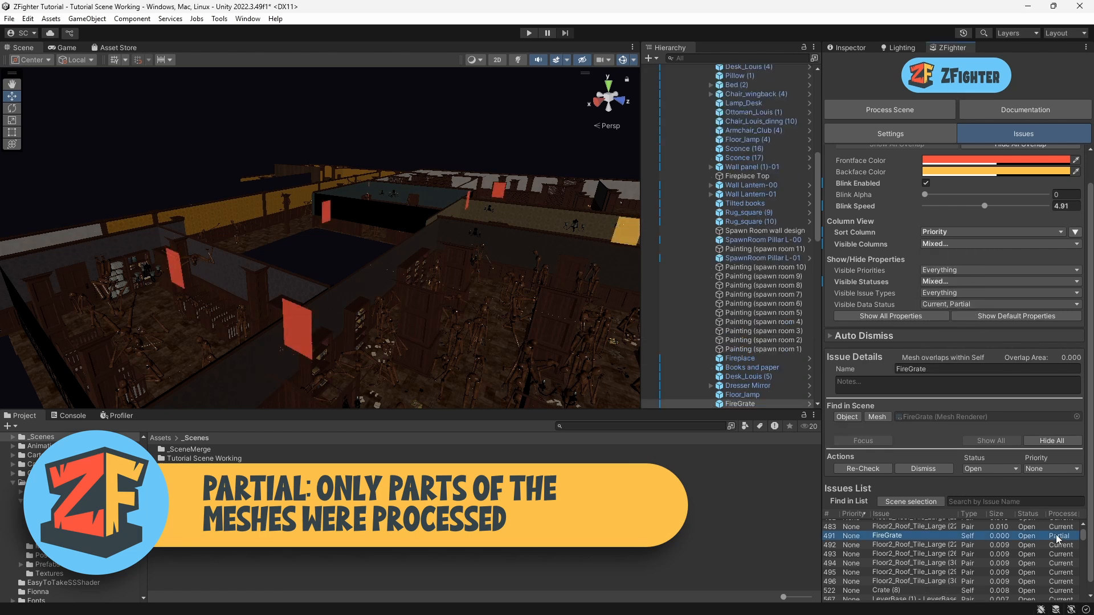
Step: Hide the Data column and show the Notes column in the issues list instead
scroll(1037, 576, "down", 3)
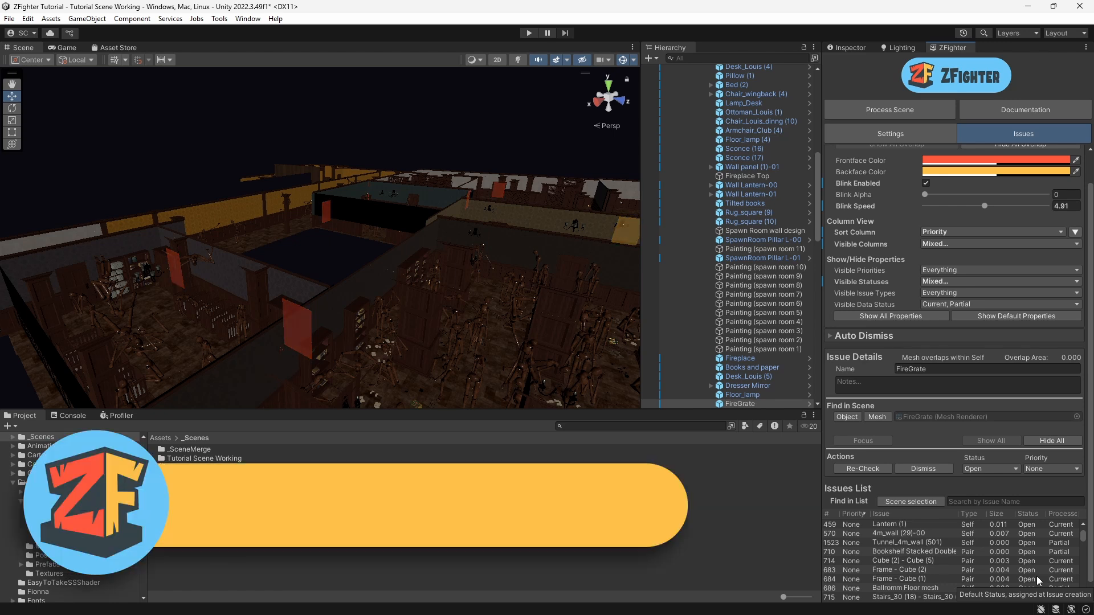
scroll(1037, 576, "down", 8)
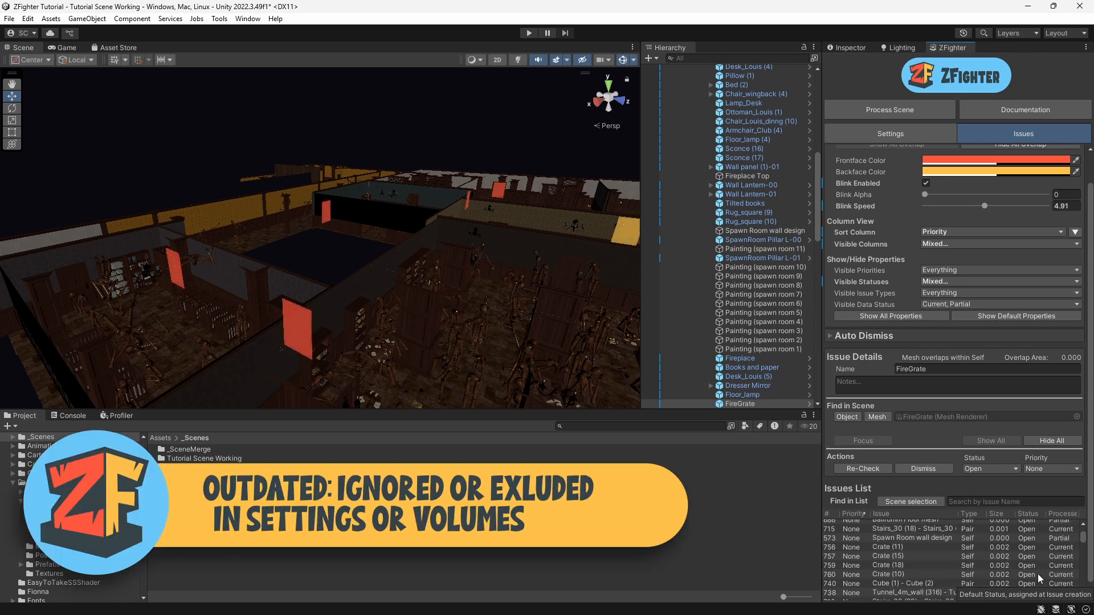
scroll(1053, 569, "down", 5)
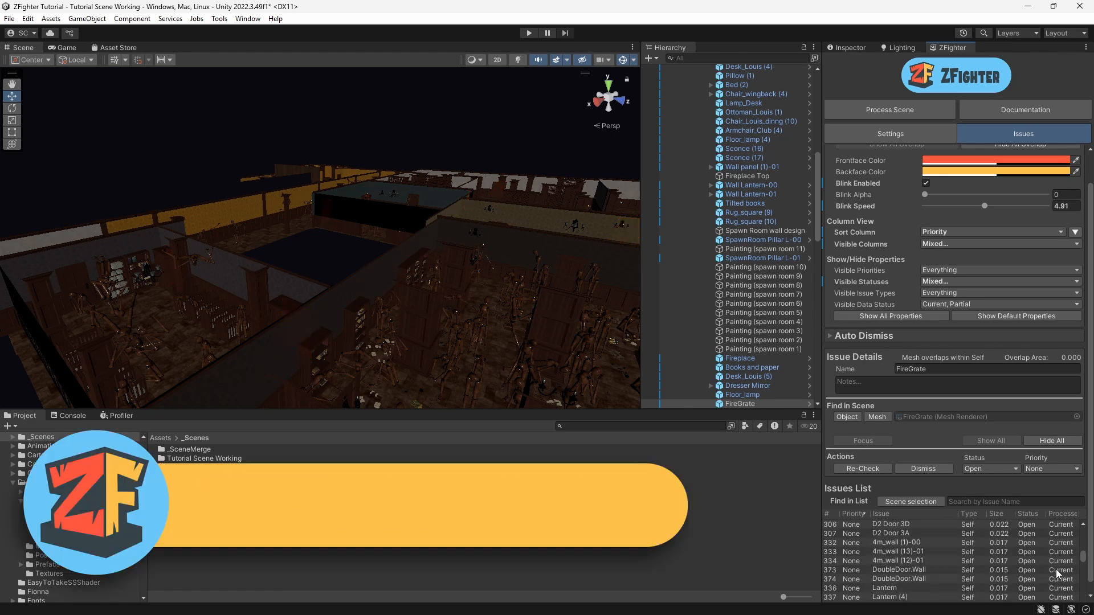
left_click_drag(1083, 560, 1080, 519)
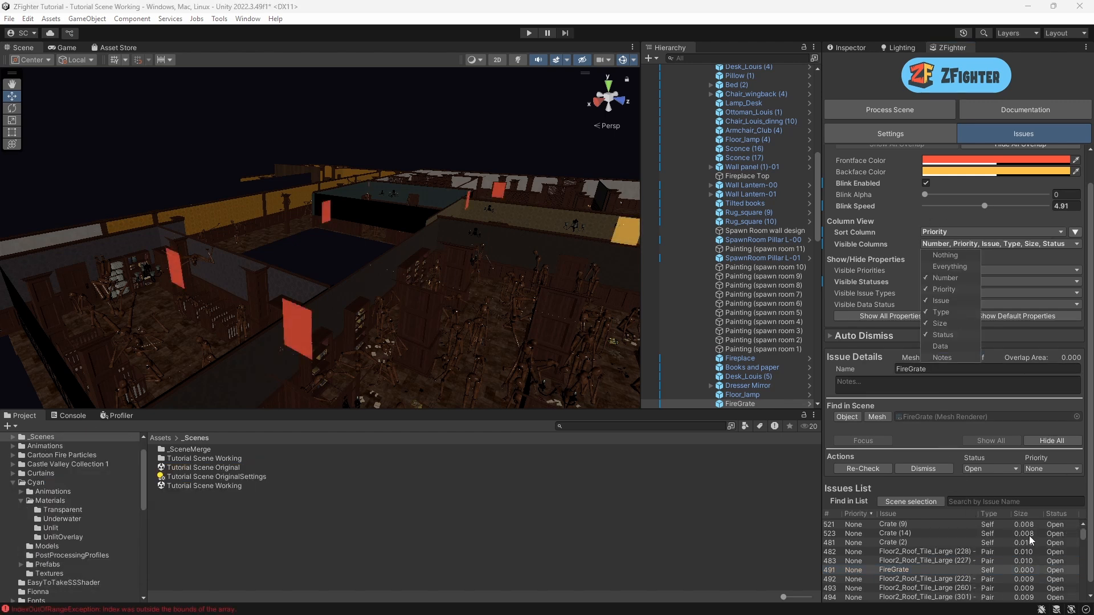
left_click(942, 357)
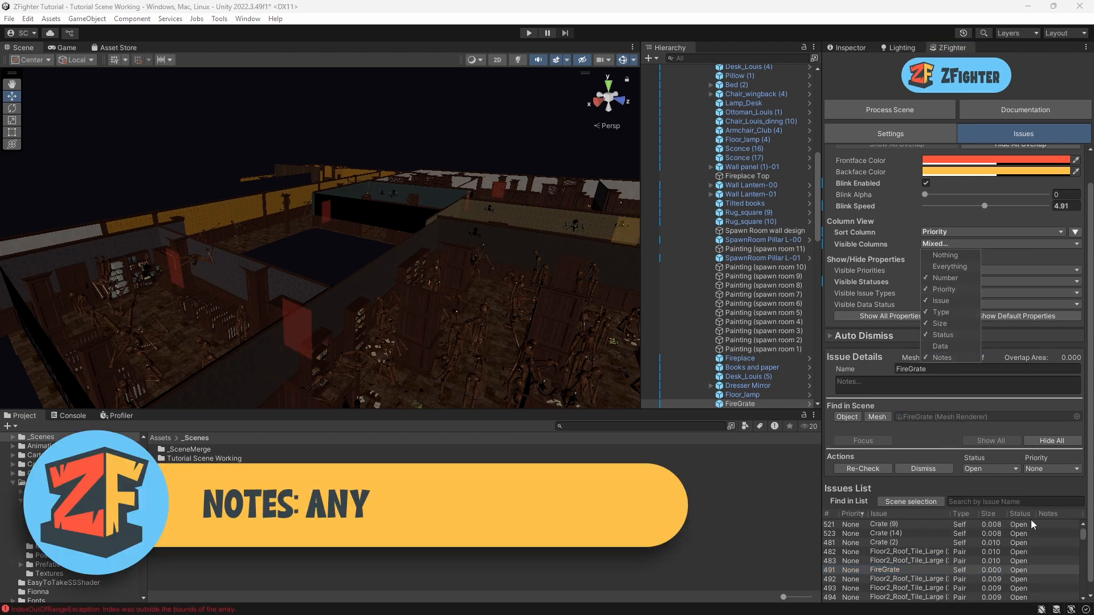
Step: Add the note Fionna to the FireGrate issue
left_click(848, 384)
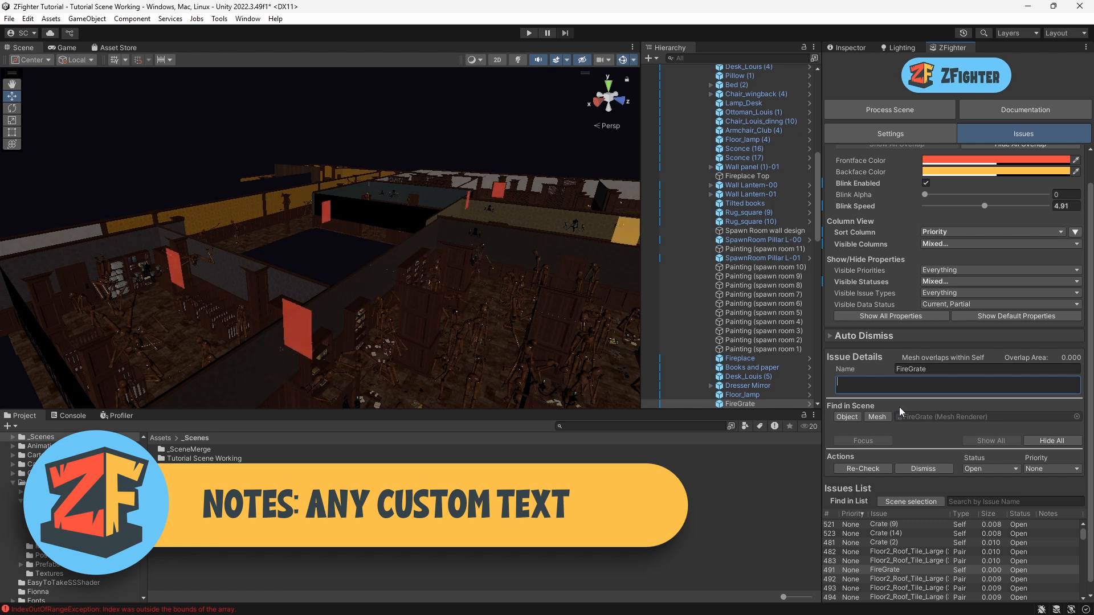
type("Fionna")
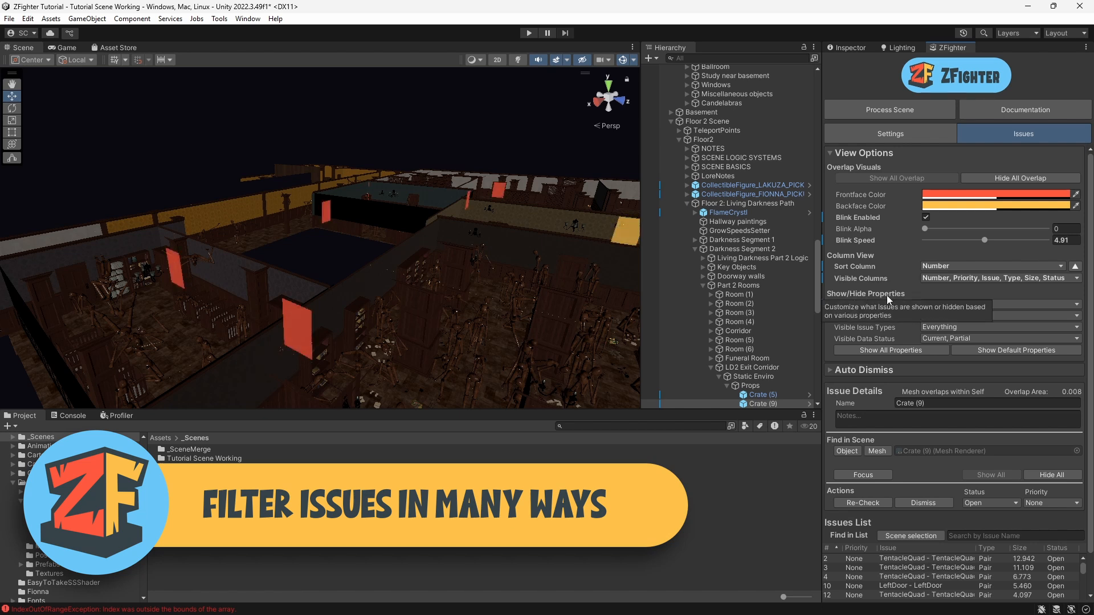
scroll(952, 521, "down", 3)
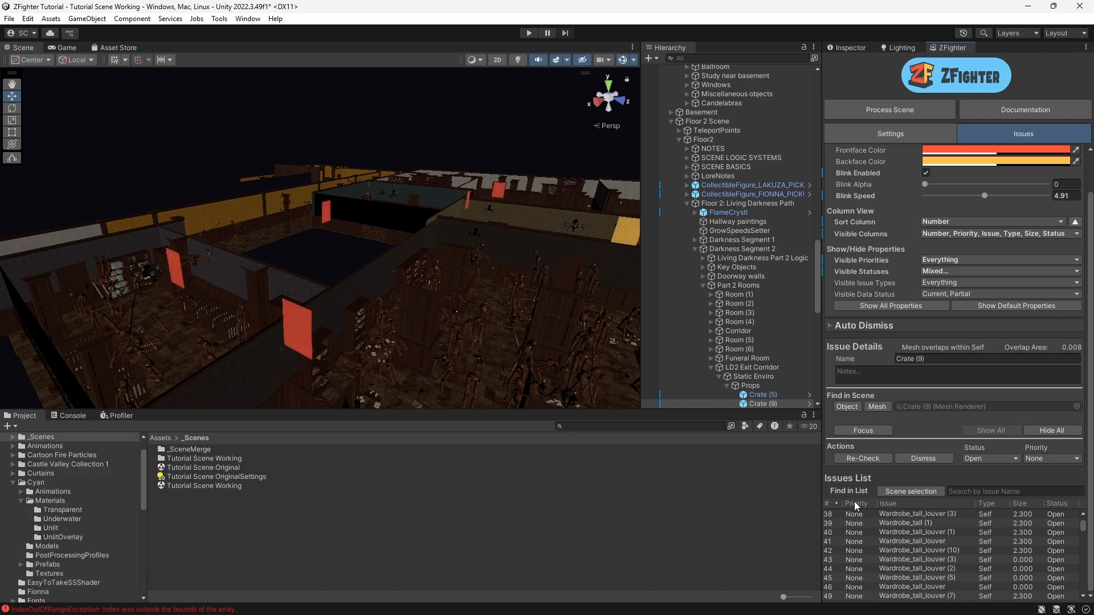
left_click(1052, 458)
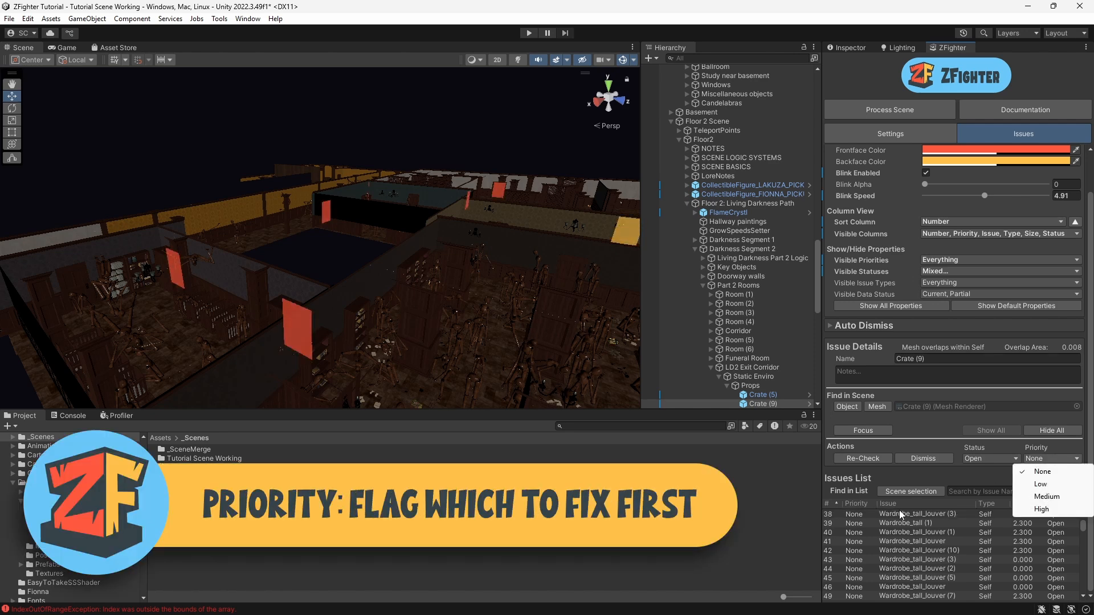
left_click(940, 559)
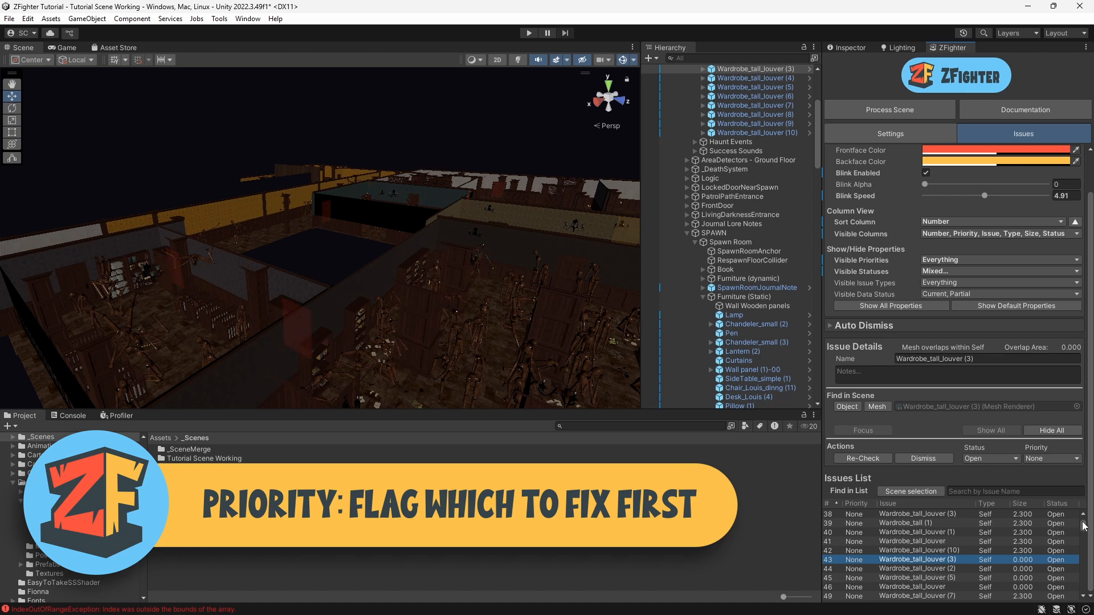
Step: Select the top TentacleQuad - TentacleQuad issue and set its priority to High
scroll(1063, 527, "up", 5)
left_click(906, 515)
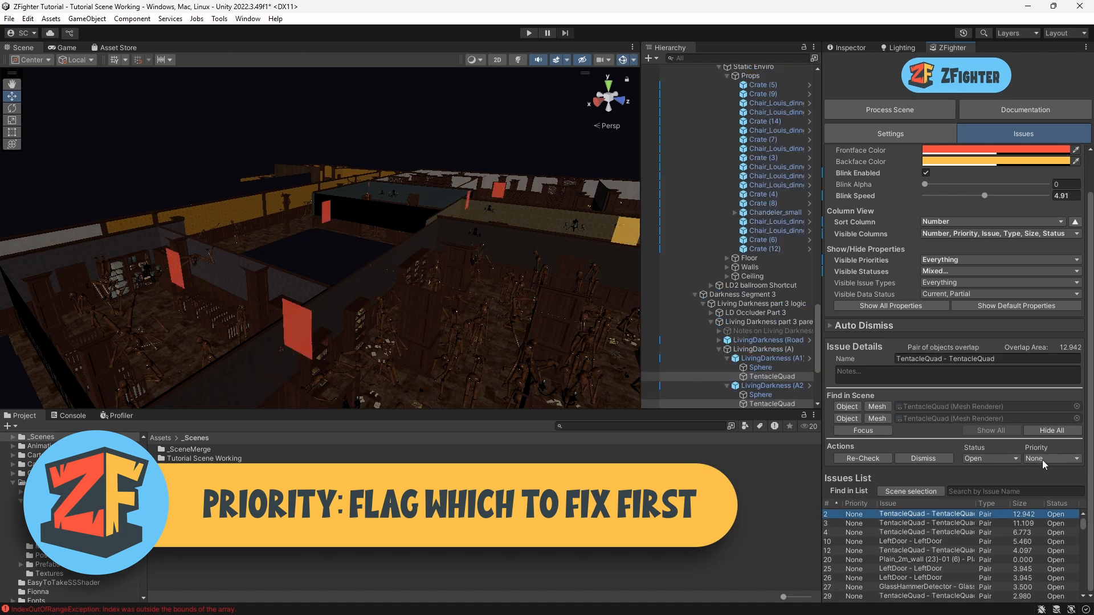
left_click(1044, 458)
left_click(1048, 507)
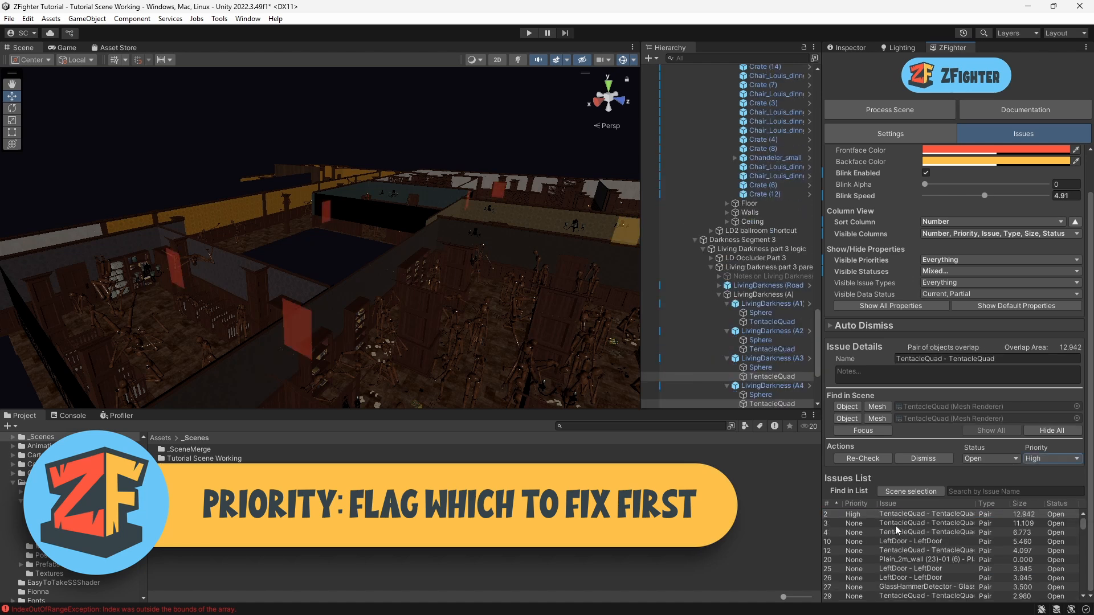
Step: Select the second TentacleQuad - TentacleQuad issue and set its priority to Low
left_click(896, 525)
left_click(1038, 459)
left_click(1041, 484)
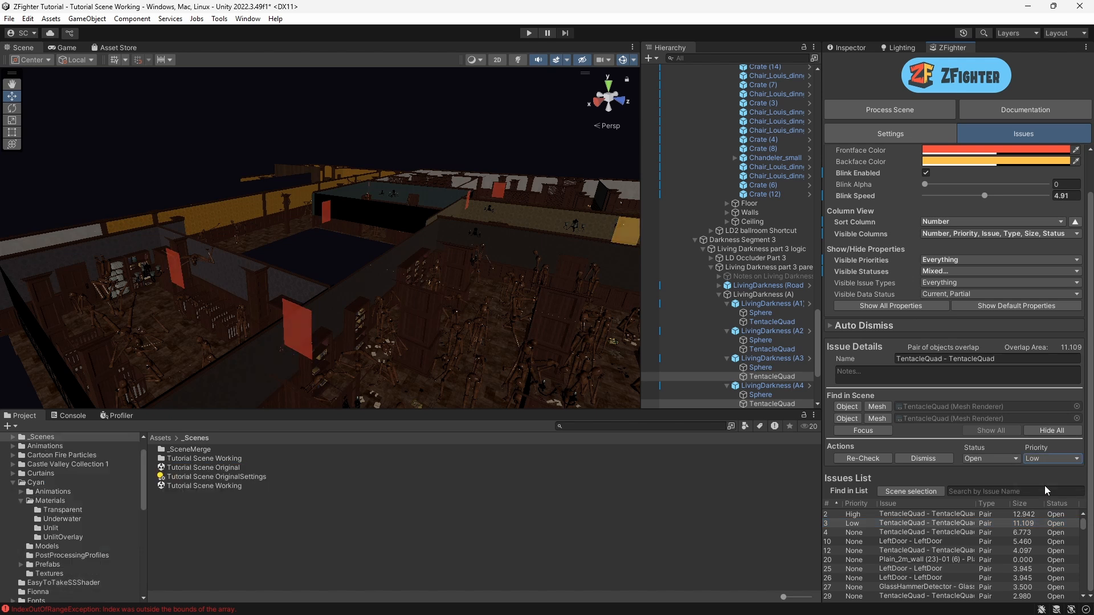
Step: Filter the visible priorities to Nothing, then High only, then restore Everything
left_click(944, 258)
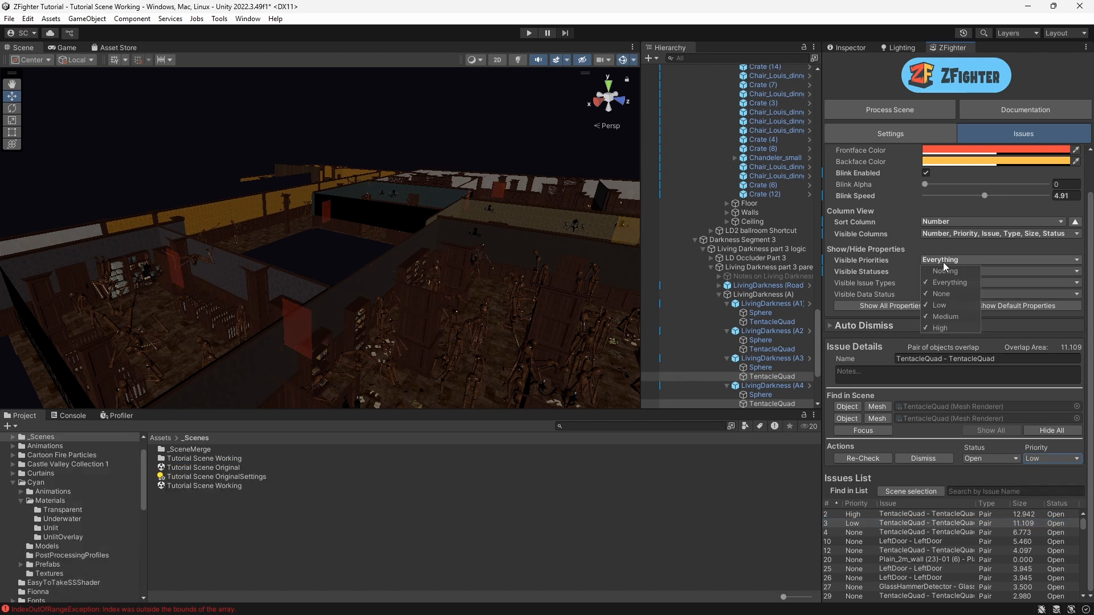
left_click(945, 271)
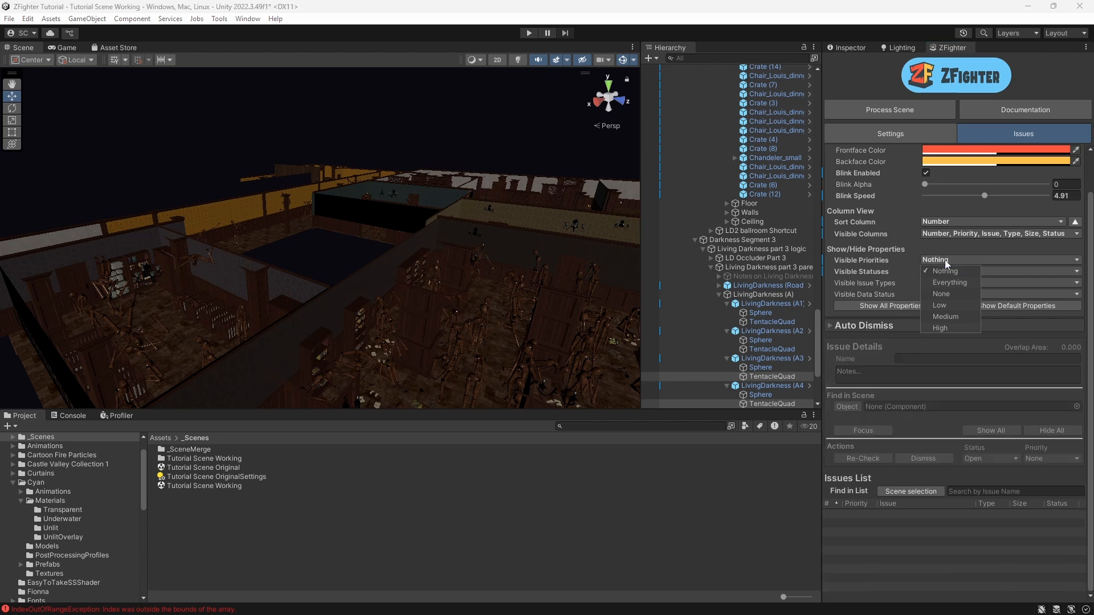
left_click(945, 327)
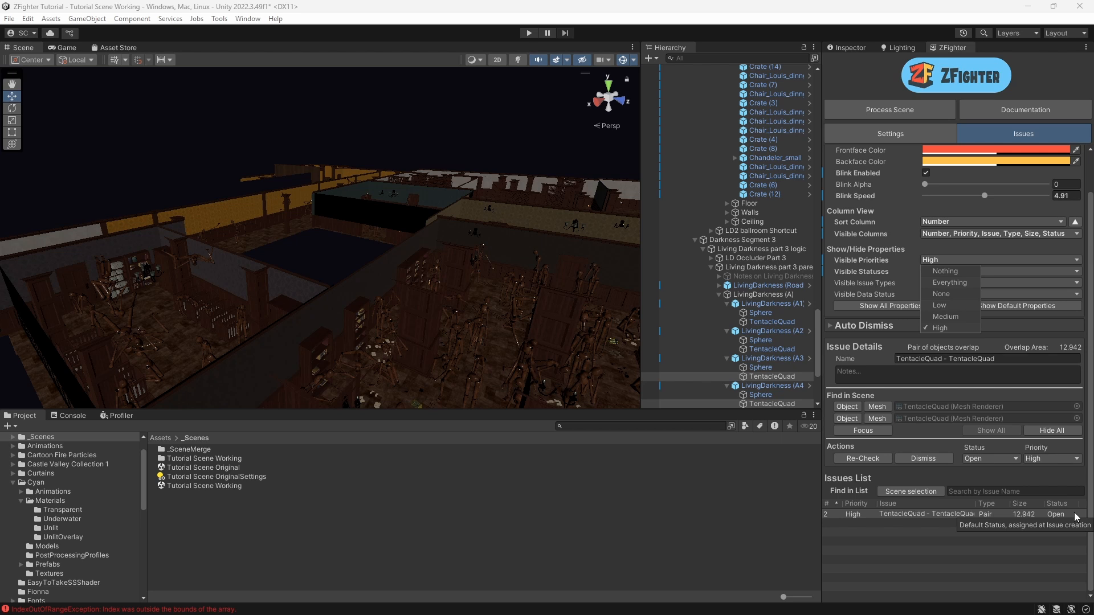
left_click(948, 282)
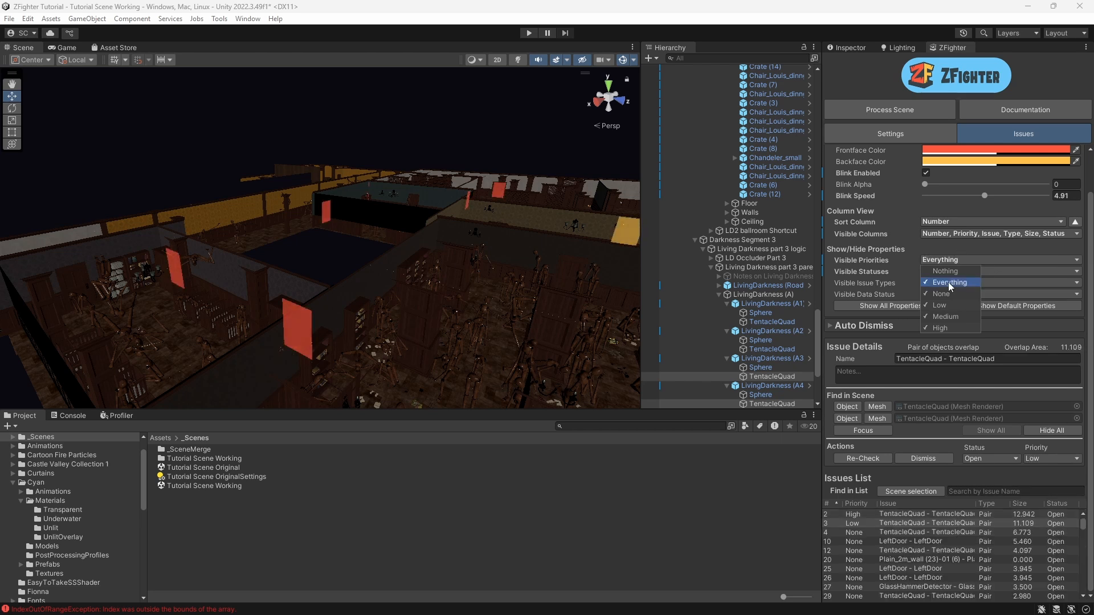
left_click(966, 248)
left_click(981, 459)
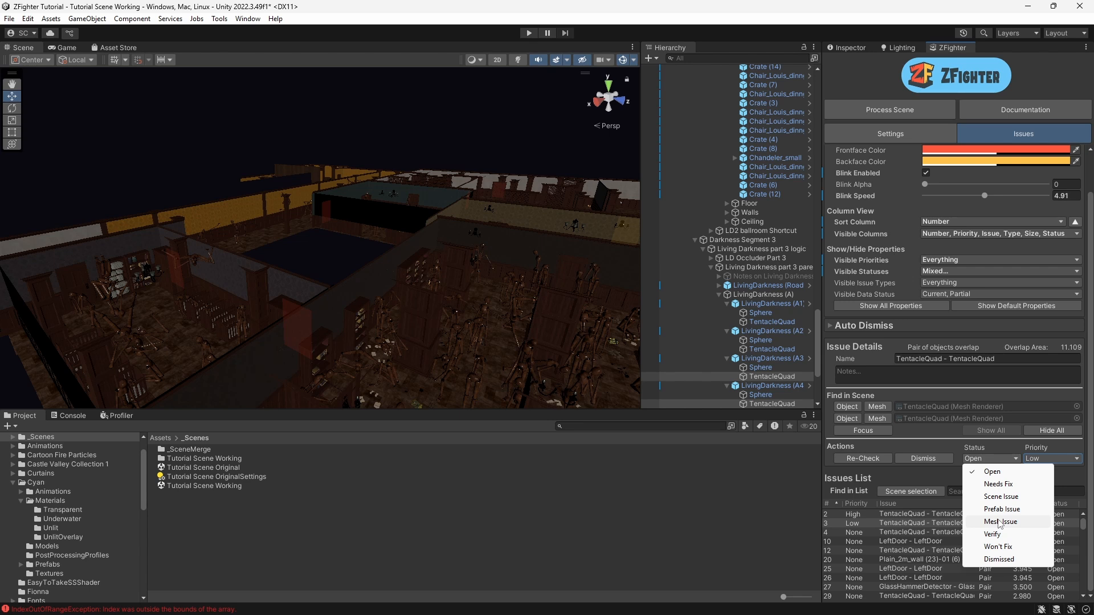
left_click(921, 477)
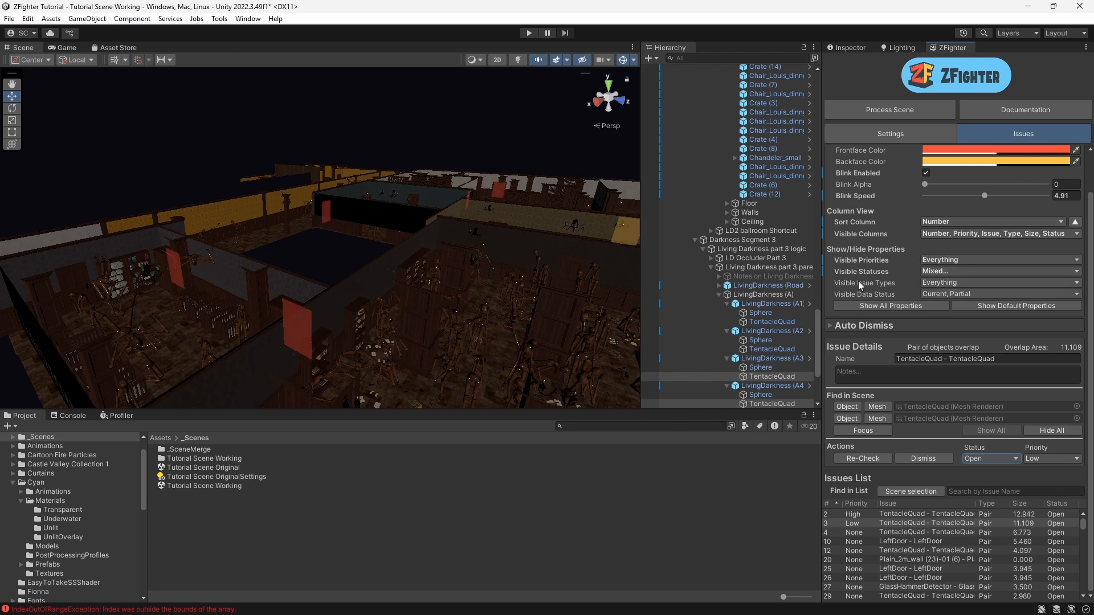
left_click(938, 280)
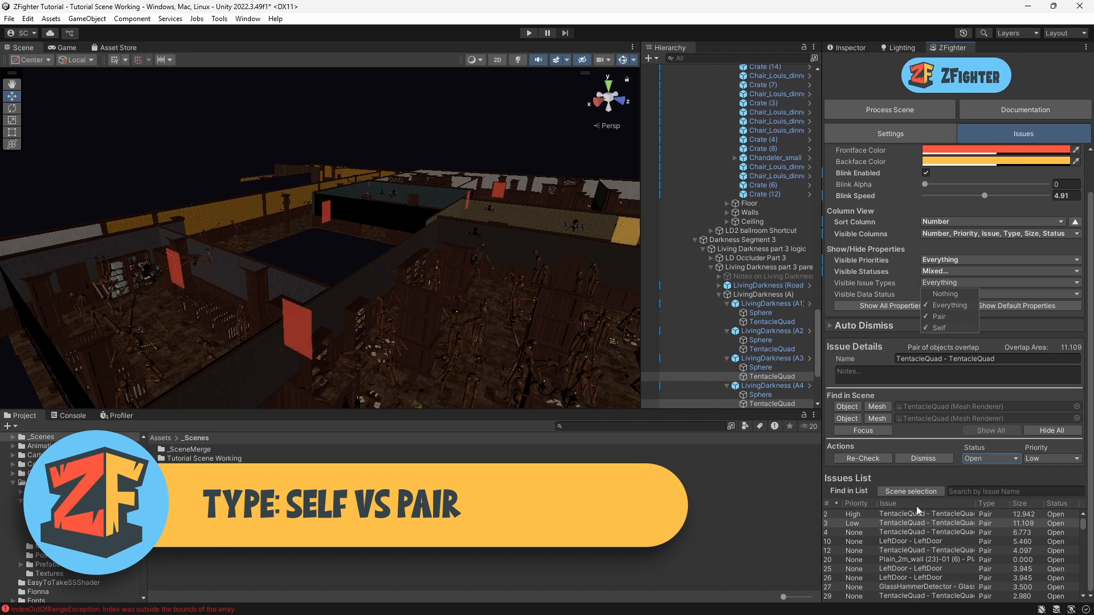
left_click(926, 477)
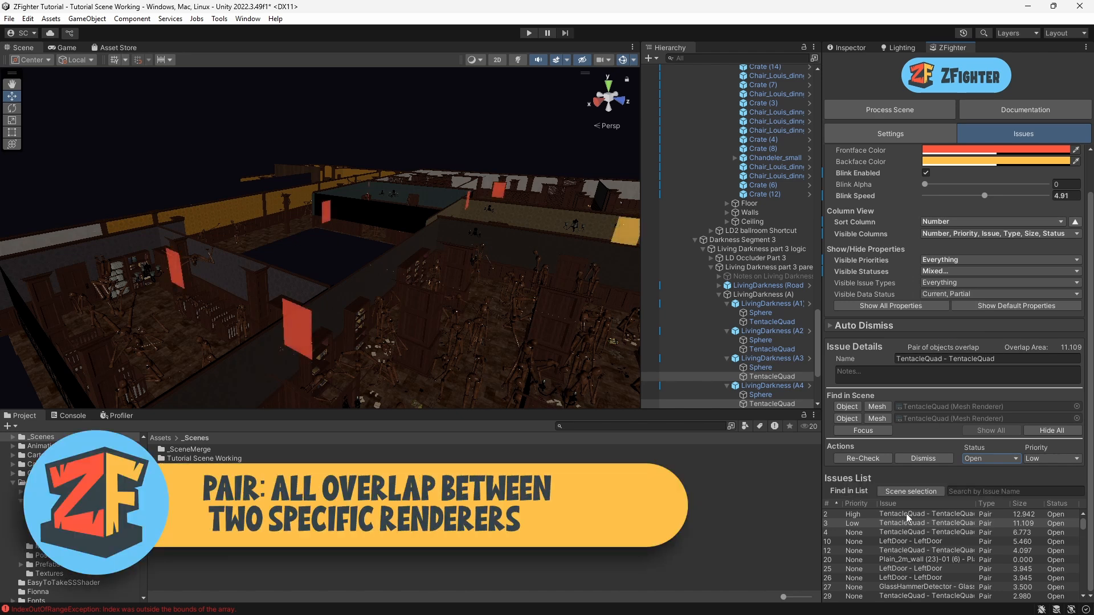
Step: Select the High-priority TentacleQuad - TentacleQuad issue and select each of its two objects in the scene
left_click(906, 514)
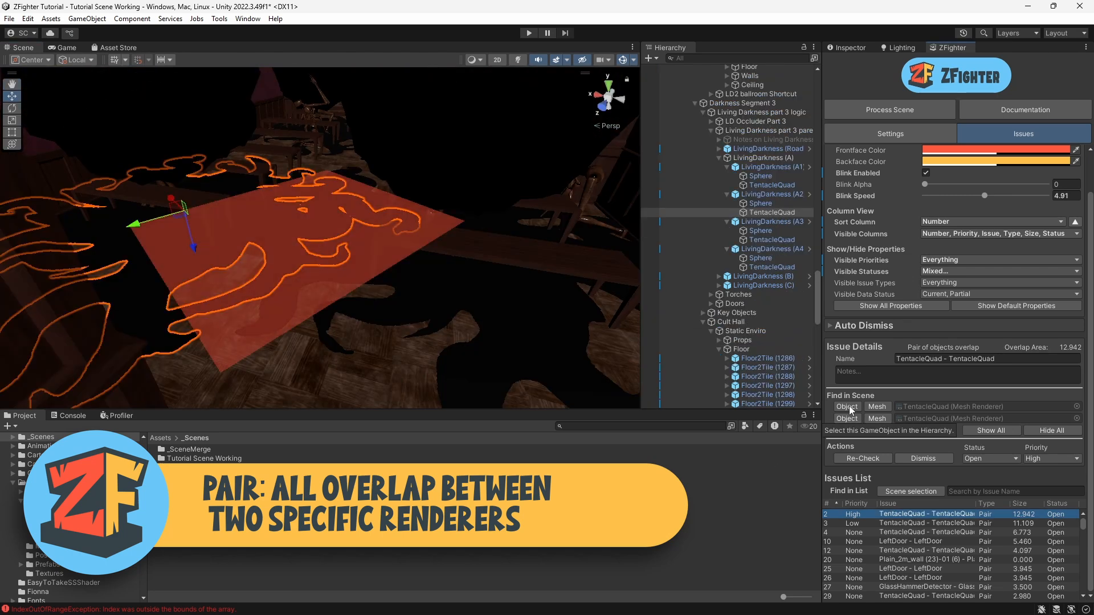
left_click(848, 409)
left_click(849, 420)
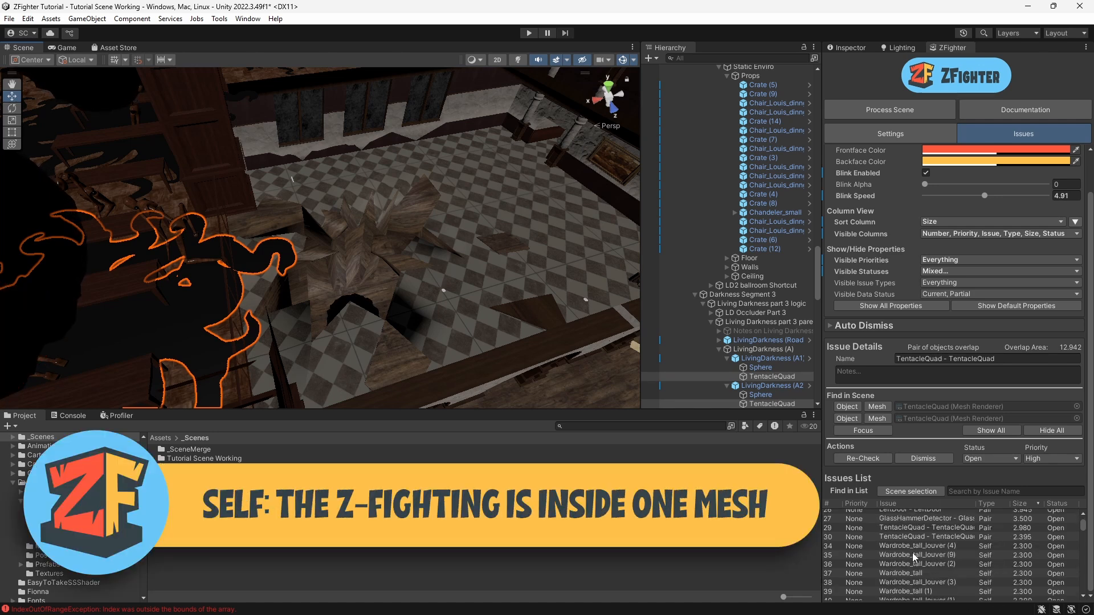
Step: Select the Wardrobe_tall_louver (4) self-overlap issue and inspect it in the scene
left_click(907, 545)
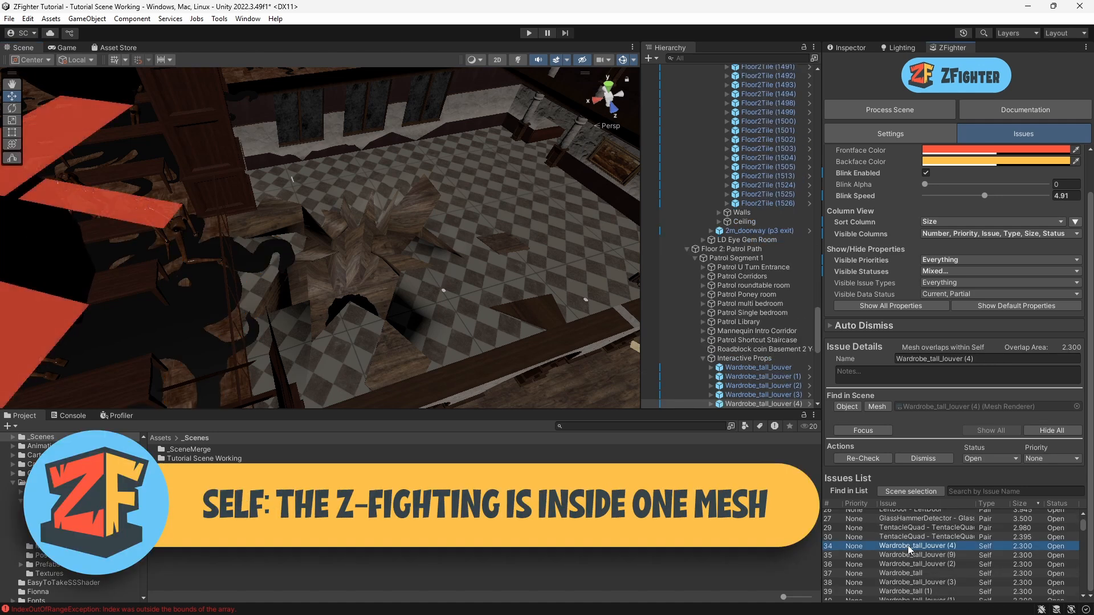
left_click_drag(370, 233, 498, 230, "alt")
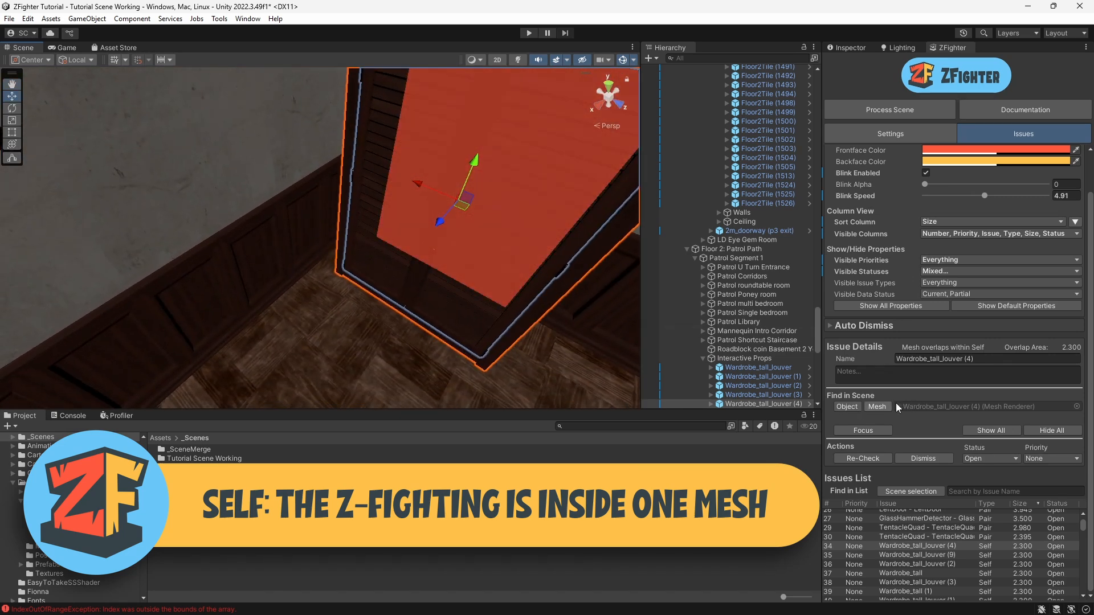
right_click_drag(370, 276, 414, 211)
right_click_drag(426, 265, 437, 293)
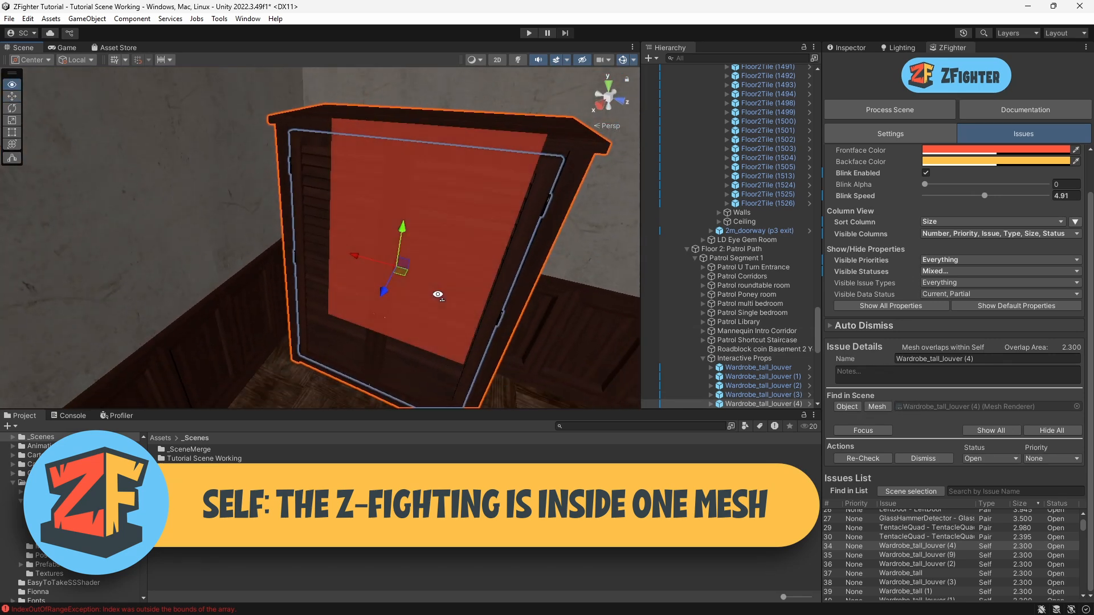
middle_click_drag(462, 315, 444, 244)
mouse_move(444, 271)
right_mouse_down()
mouse_move(437, 239)
mouse_move(452, 271)
right_mouse_up()
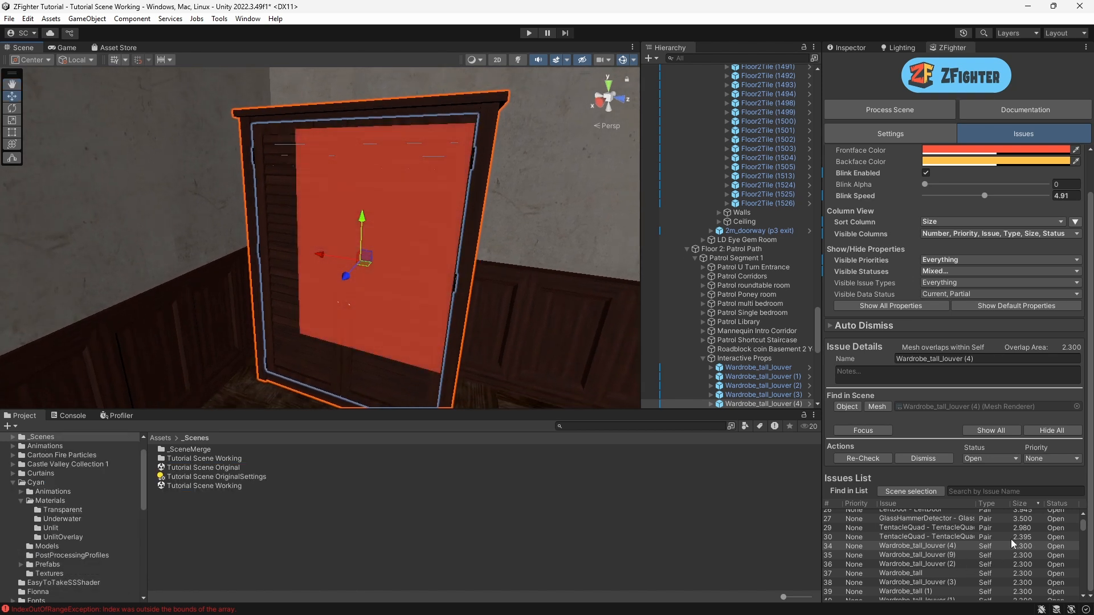
Step: Collapse the View Options section of the issues panel
mouse_move(986, 551)
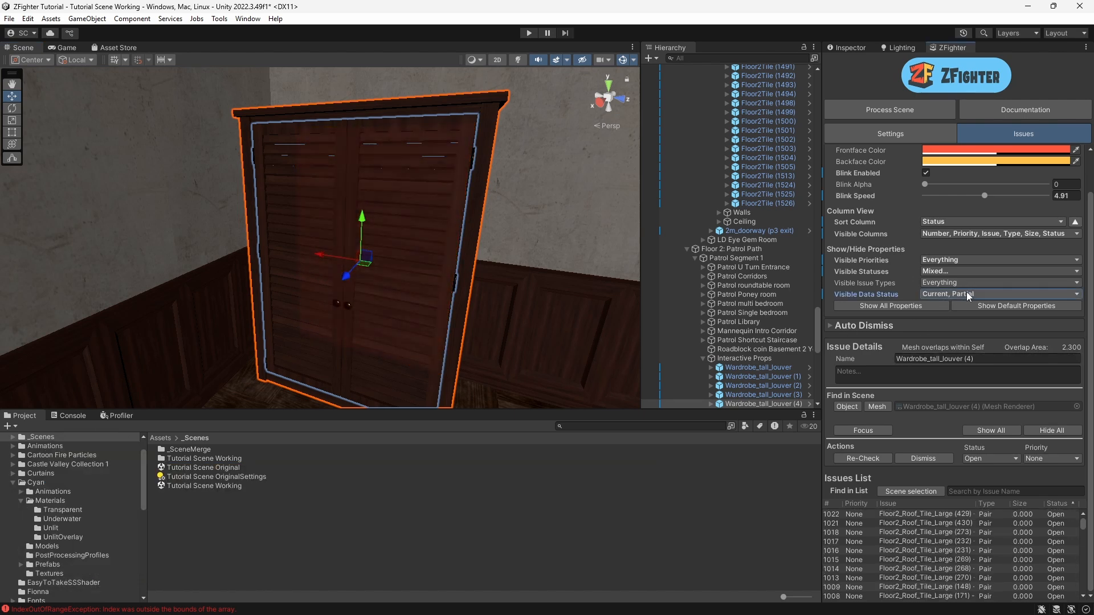
left_click(965, 292)
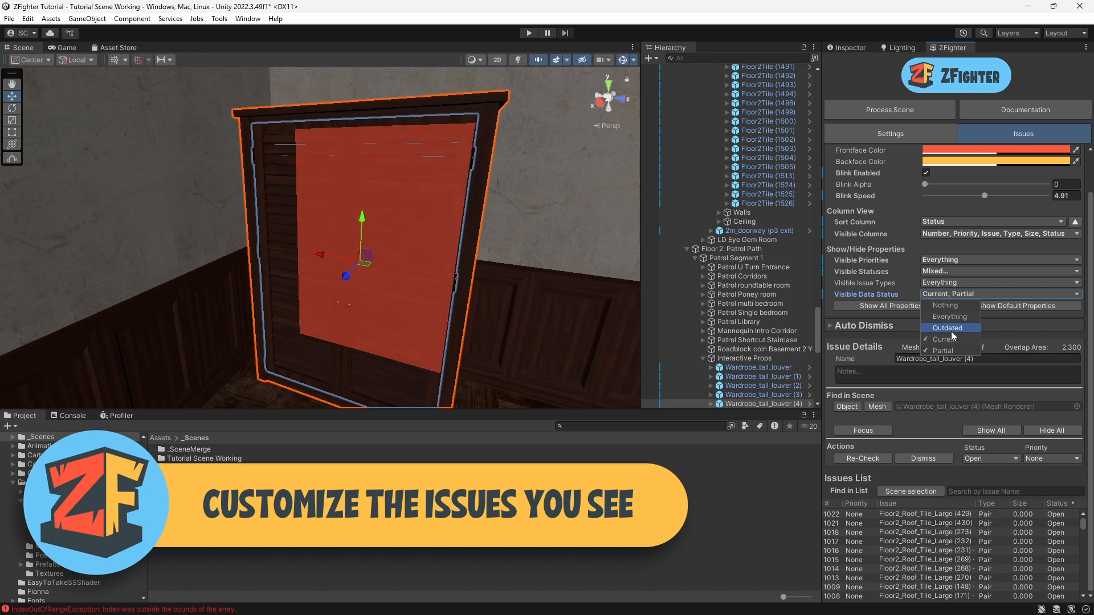
left_click(879, 335)
scroll(880, 335, "up", 2)
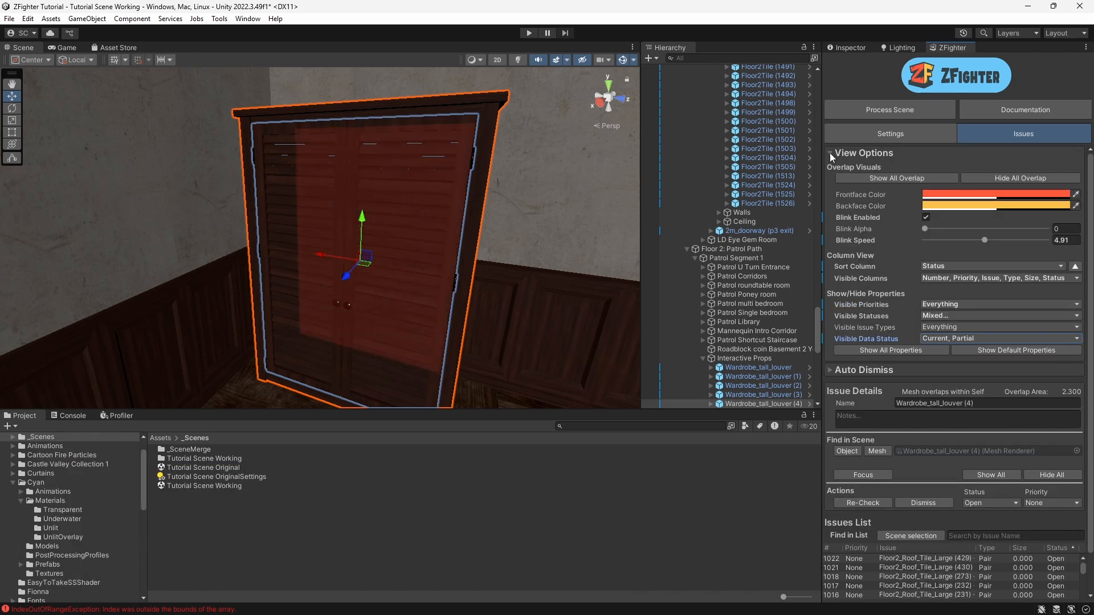
left_click(830, 152)
Step: Select the Triangle - Triangle (4) issue and focus the scene view on it
left_click(888, 392)
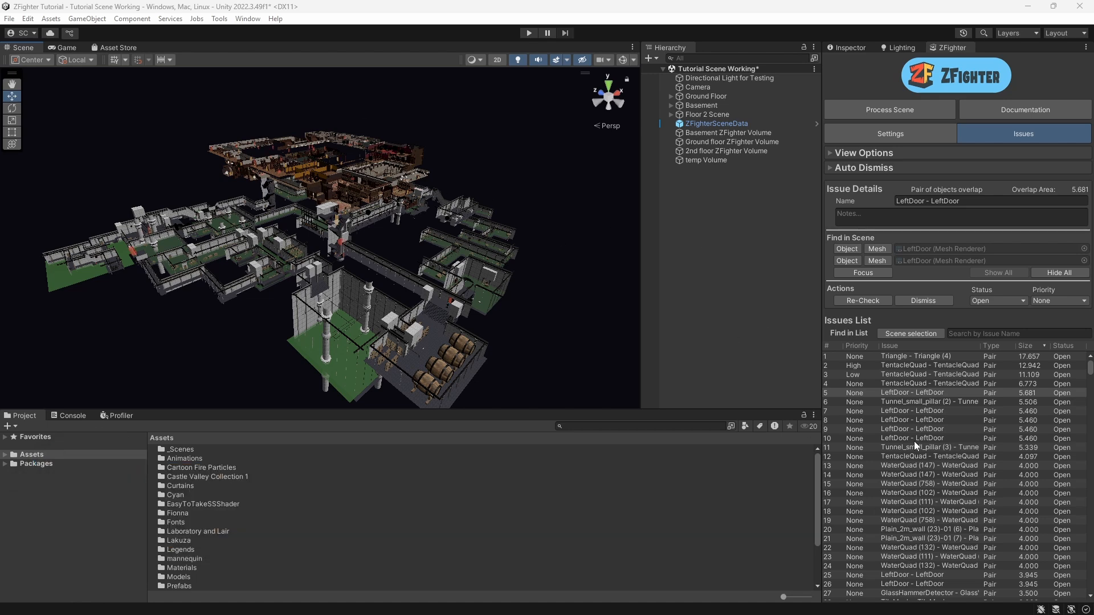
left_click(898, 357)
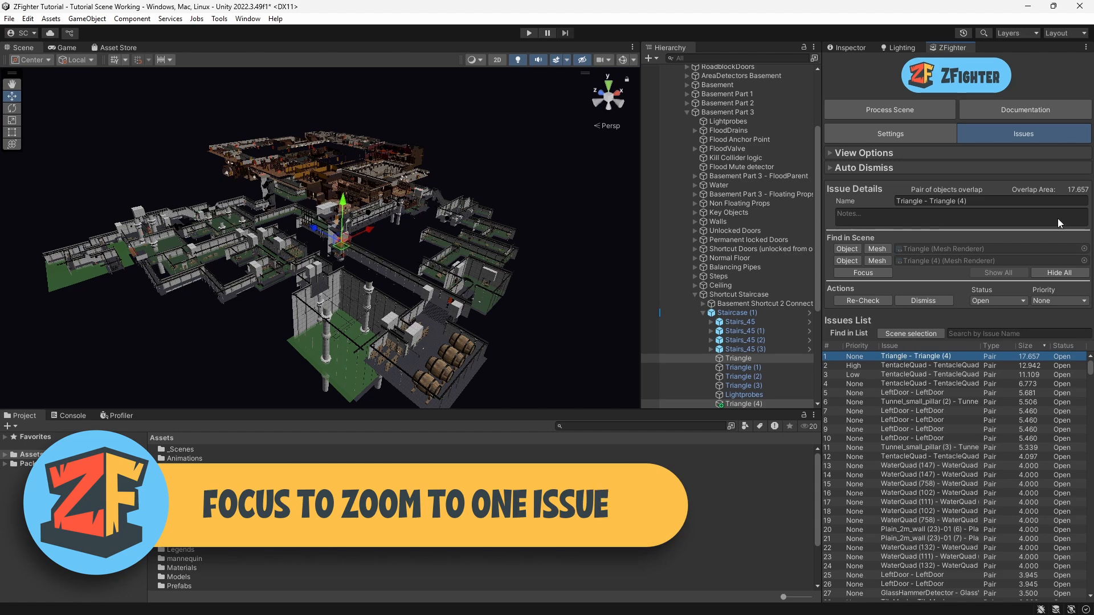
left_click(863, 273)
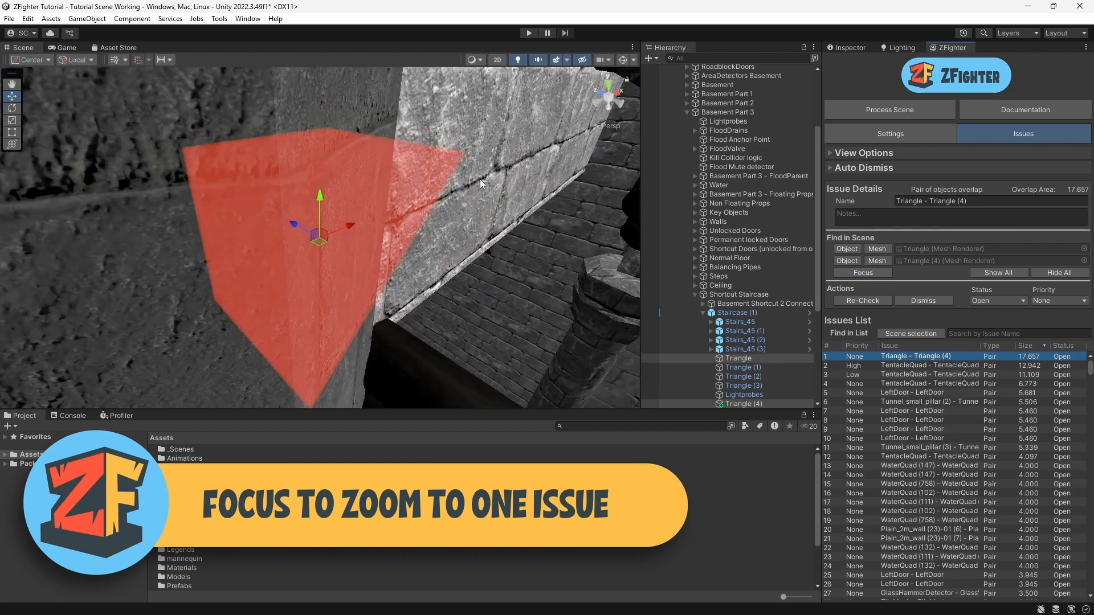
left_click_drag(384, 187, 302, 184, "alt")
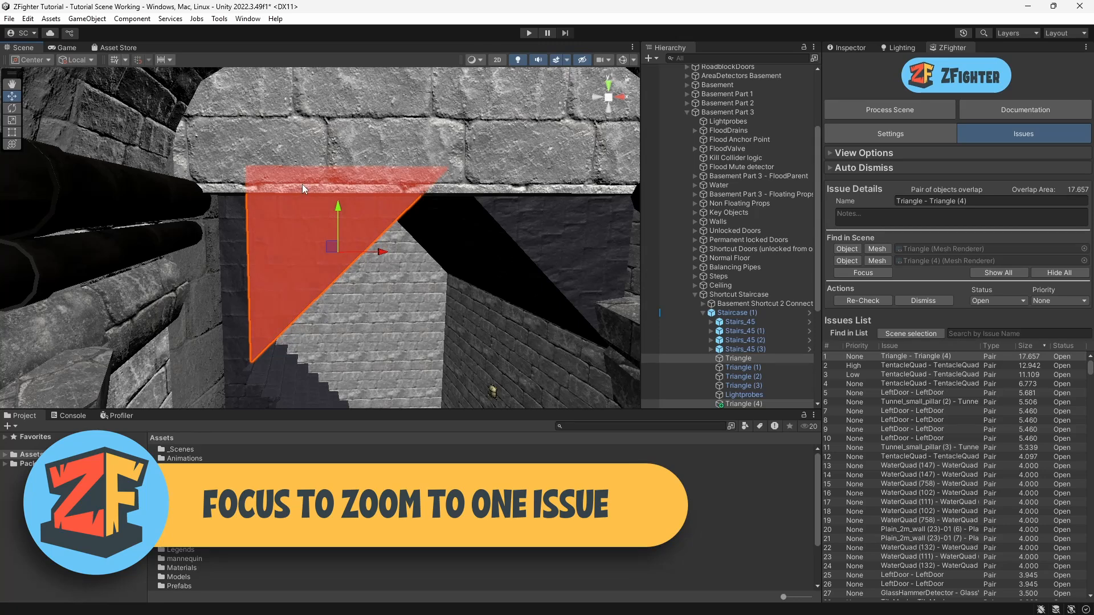
Step: Select the LeftDoor - LeftDoor issue and focus the scene view on it
left_click(899, 393)
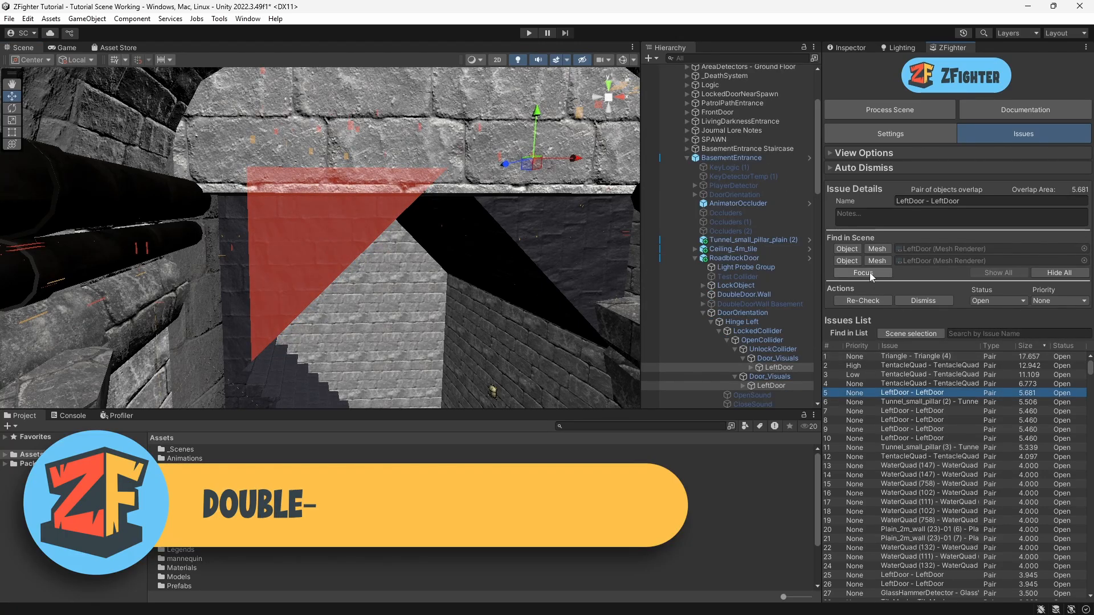
double_click(897, 393)
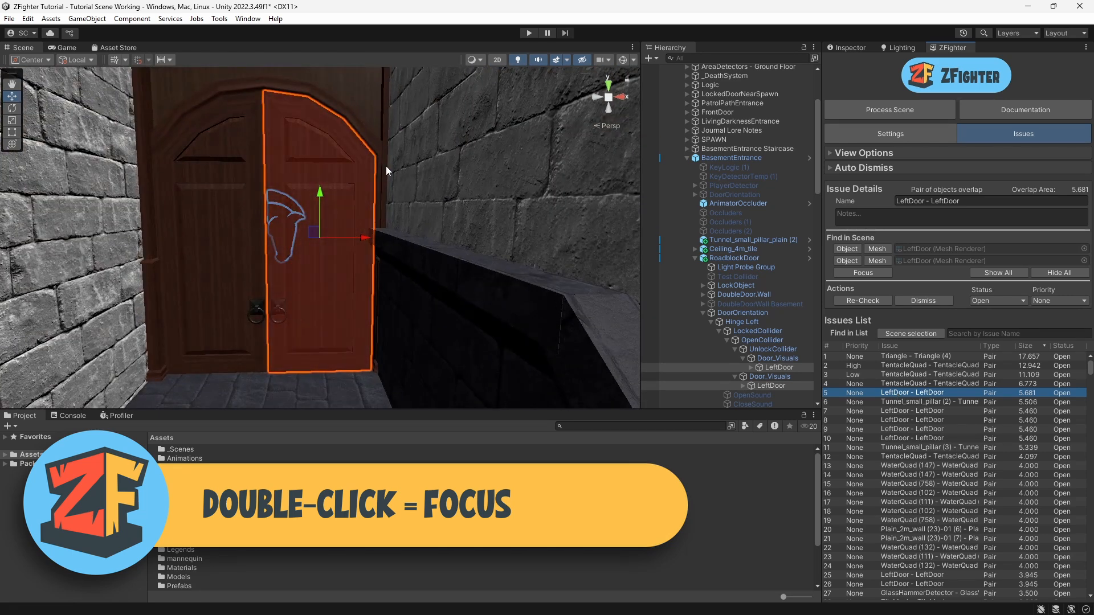
Step: Pick the door's overlay in the scene to find the LeftDoor - LeftDoor issue in the list
left_click(923, 356)
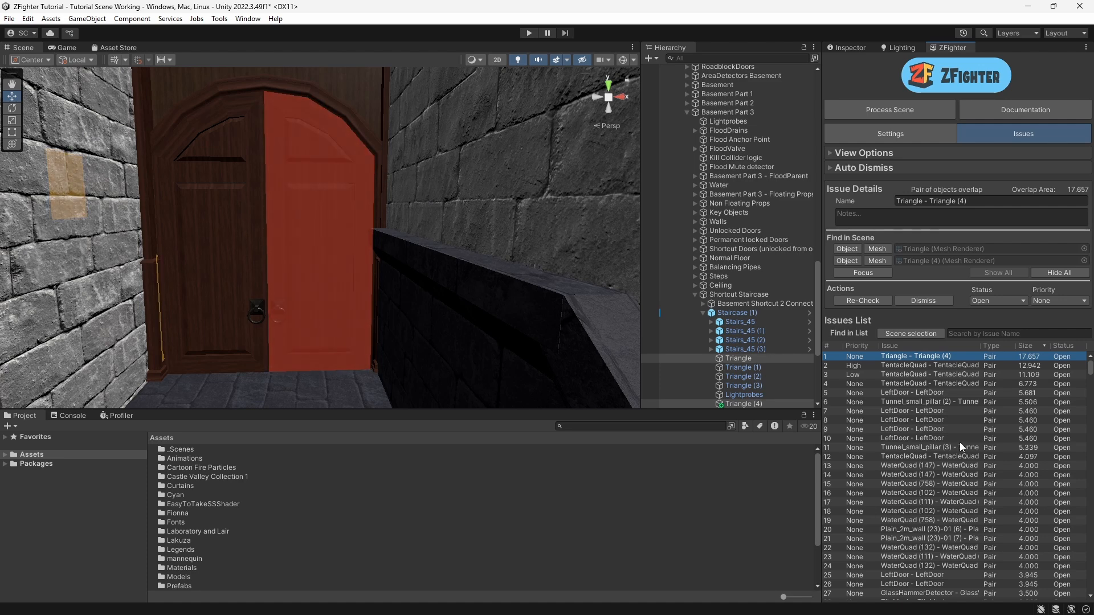
left_click(300, 210)
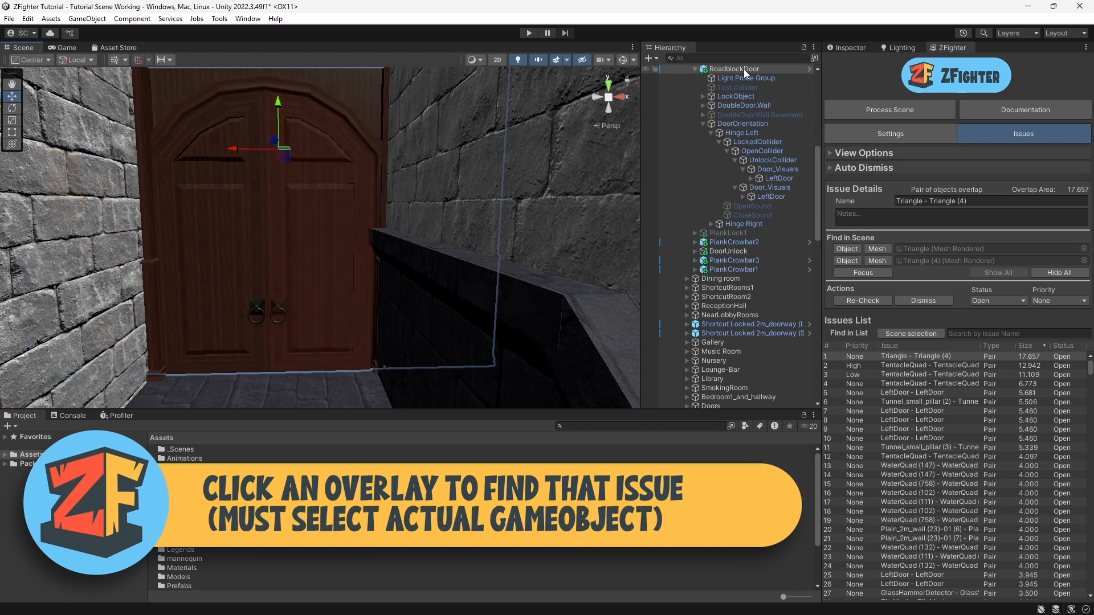
left_click(310, 244)
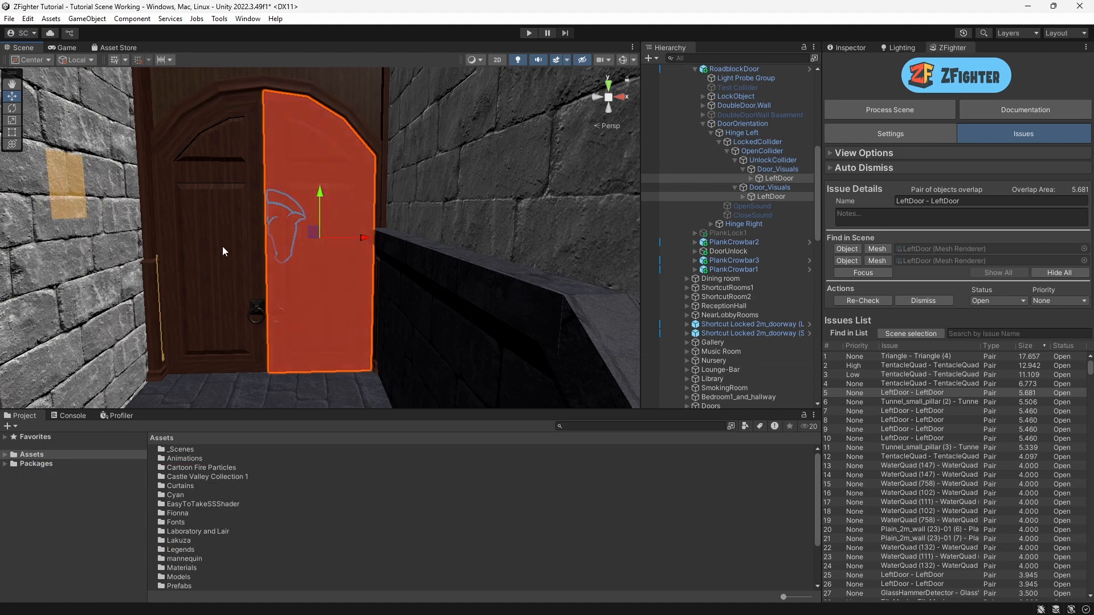
Step: Box-select the objects around the corridor and filter the issues list by the scene selection
scroll(282, 202, "down", 5)
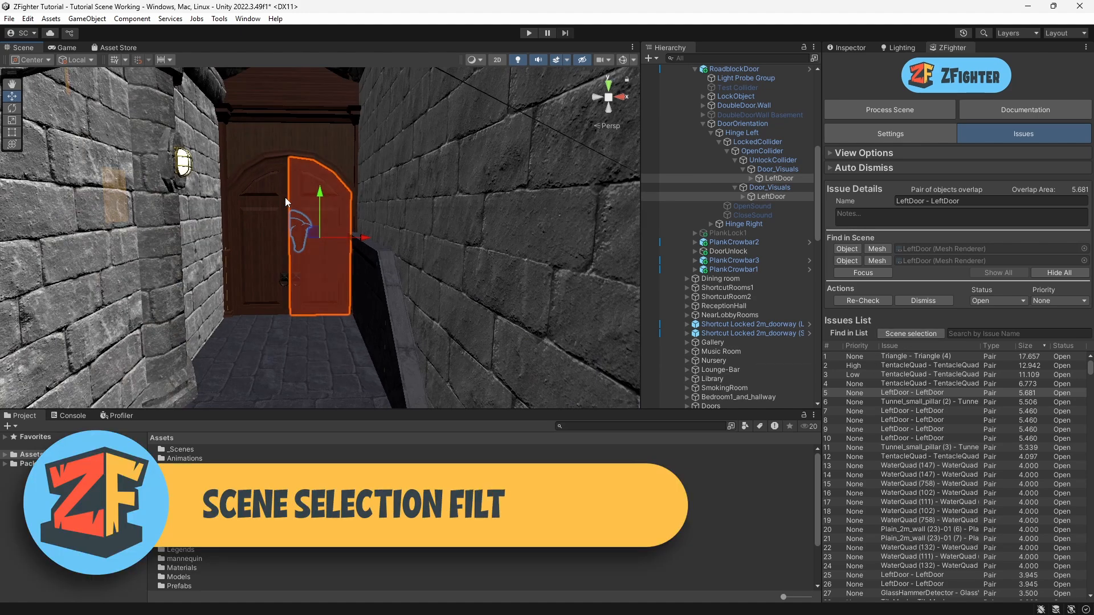
scroll(302, 197, "down", 3)
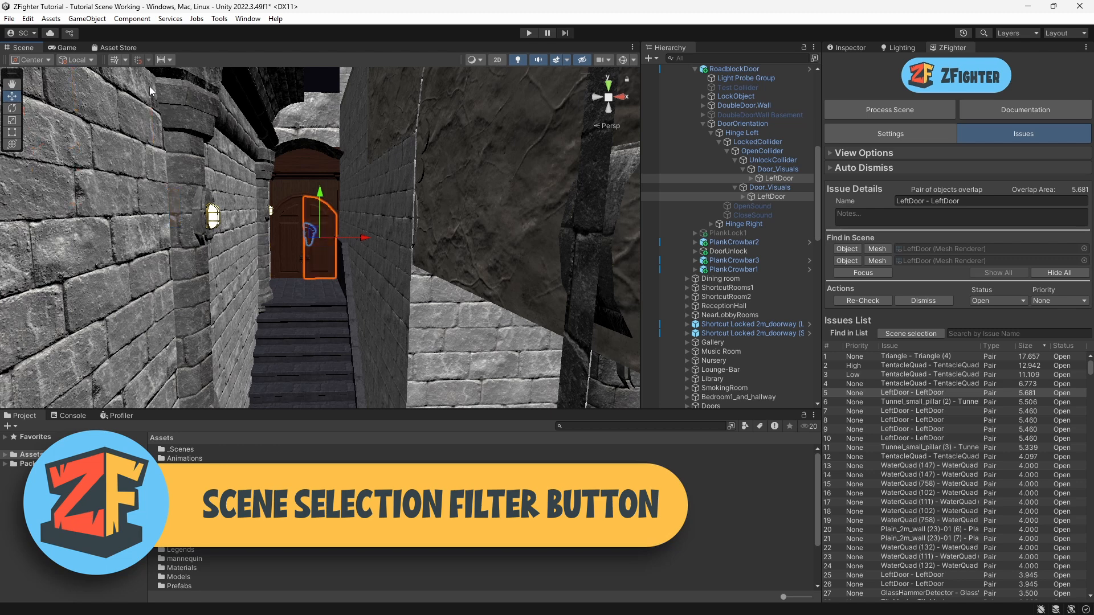
left_click_drag(149, 85, 481, 337)
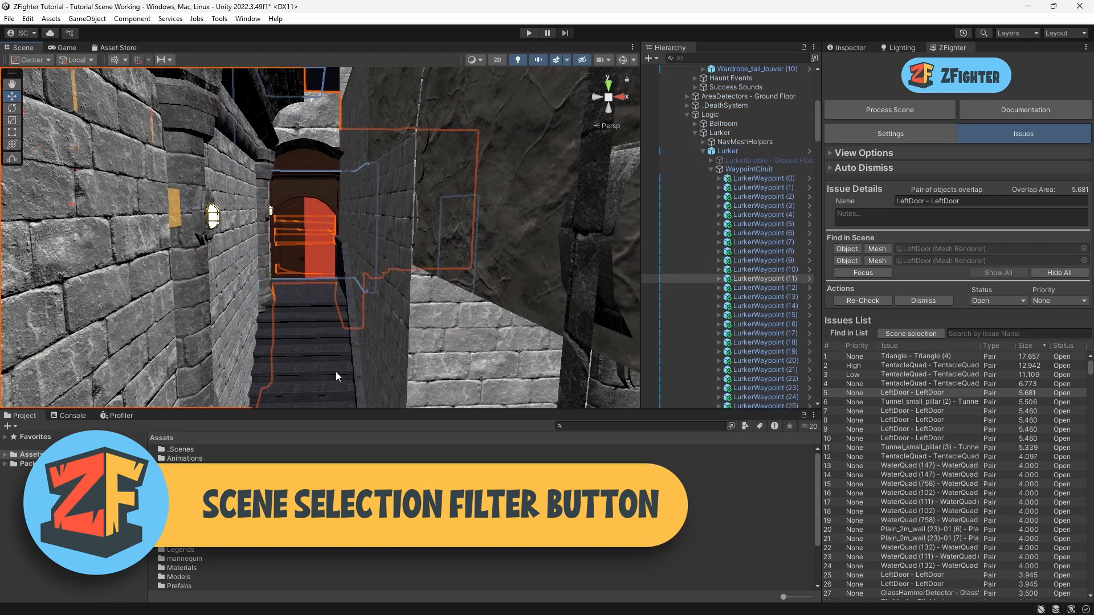
left_click(918, 331)
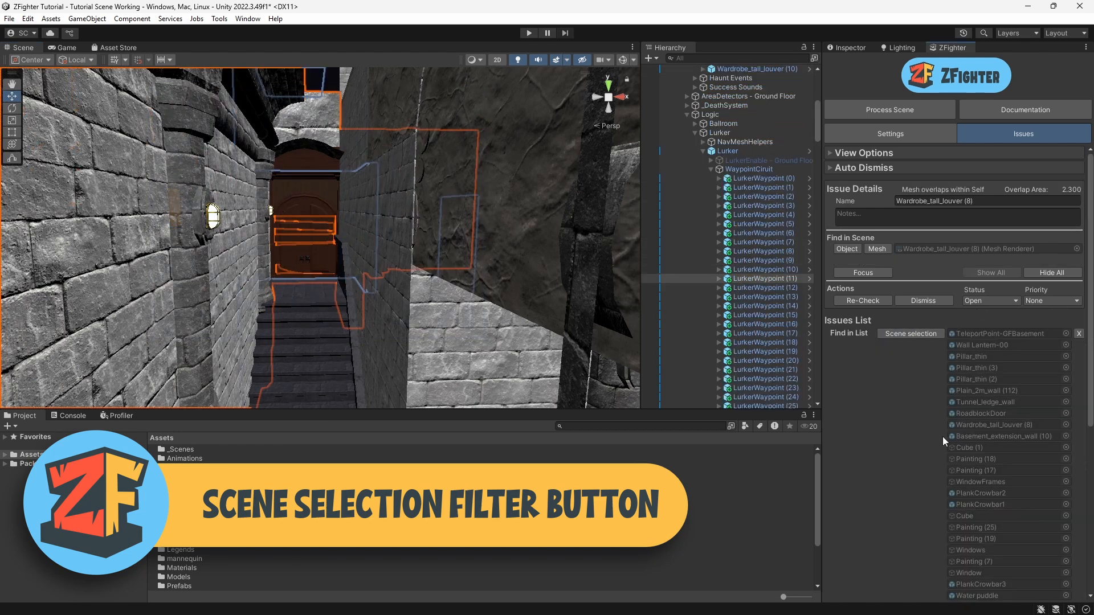
scroll(920, 453, "down", 5)
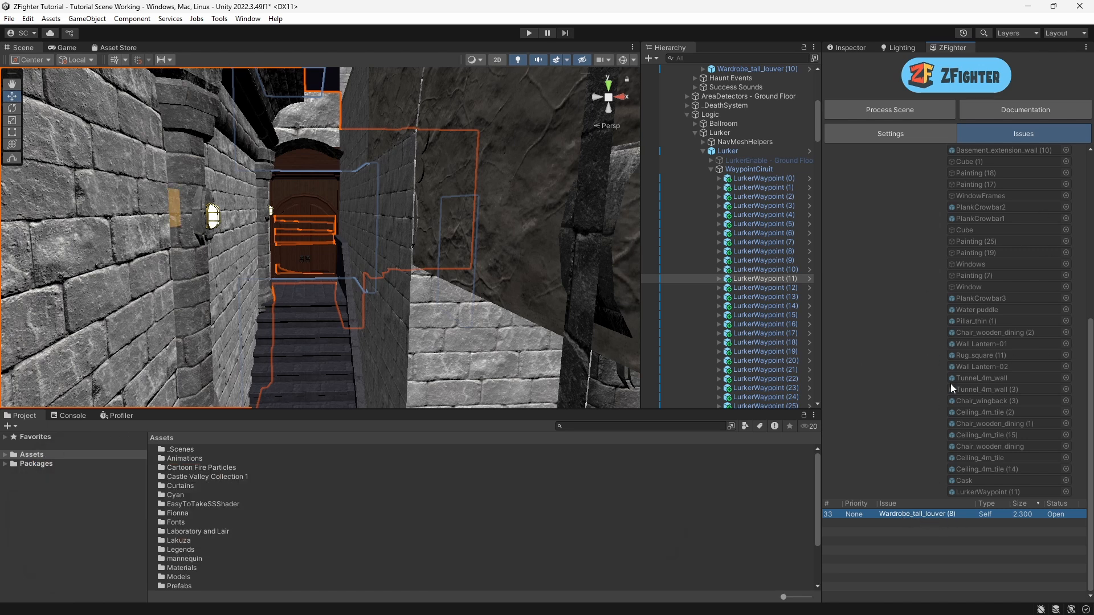
scroll(945, 379, "up", 5)
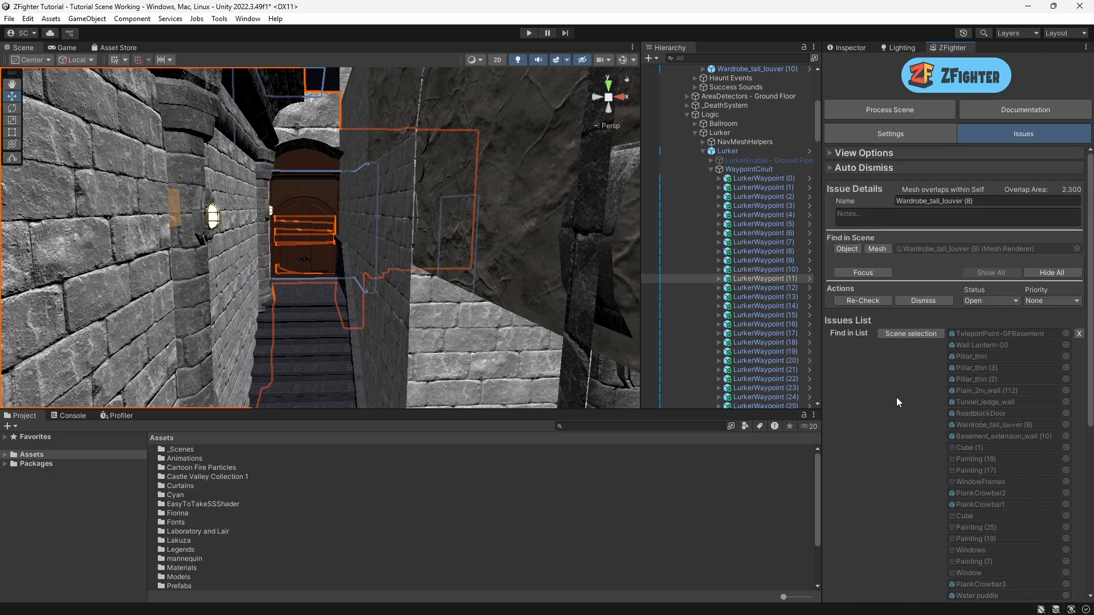
right_click_drag(299, 278, 288, 244)
scroll(289, 244, "down", 10)
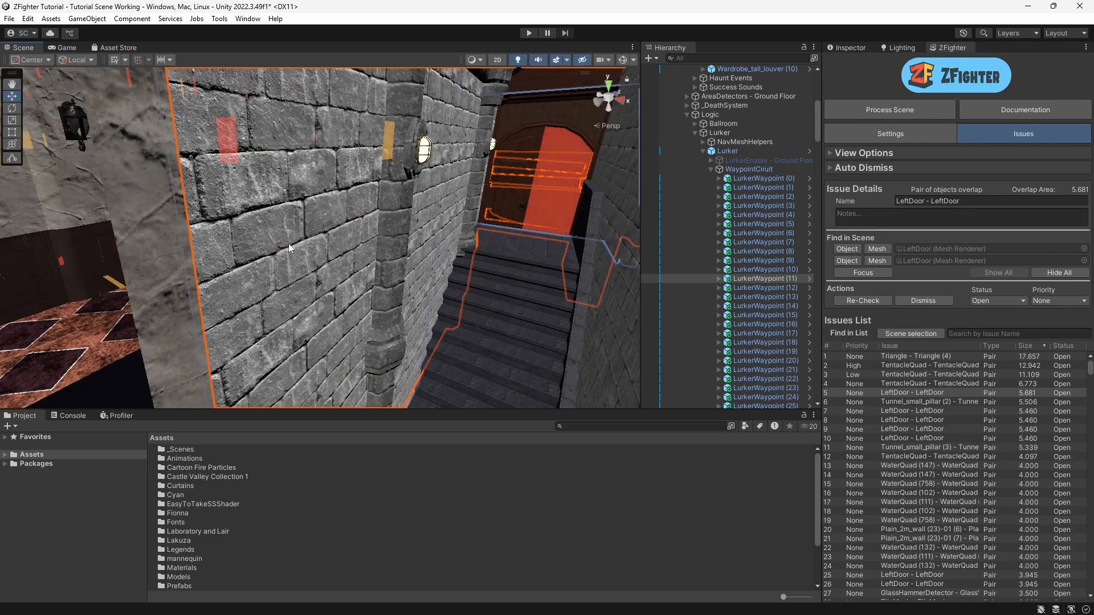
left_click(250, 131)
middle_click_drag(130, 222, 296, 273)
scroll(296, 273, "up", 4)
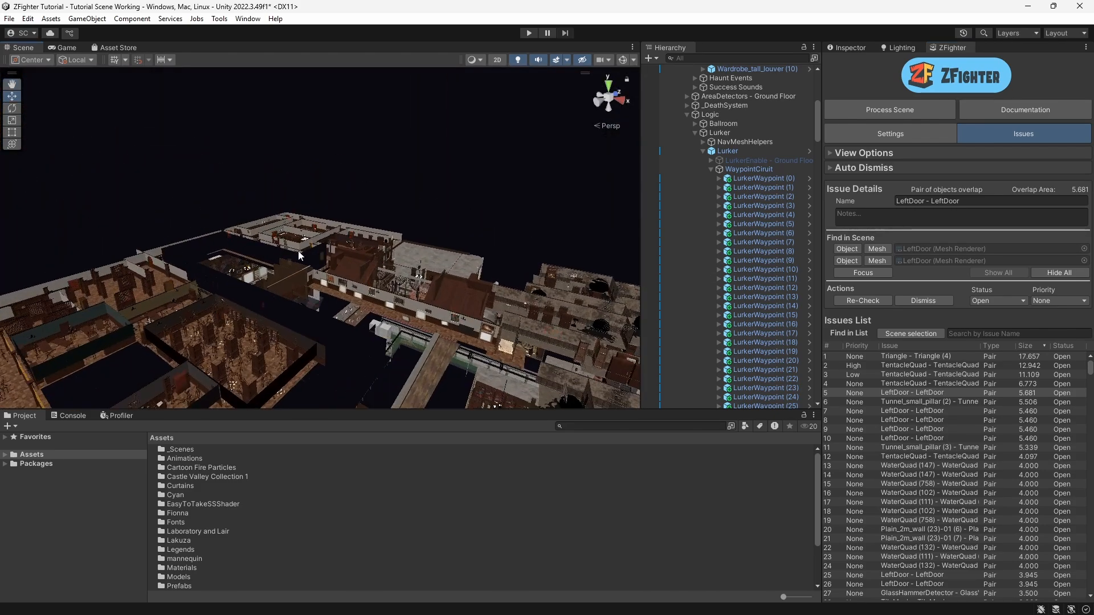
Step: Box-select the outlined rooftop rooms, filter the issues list by this scene selection and scroll through the matching objects
left_click_drag(219, 175, 323, 243)
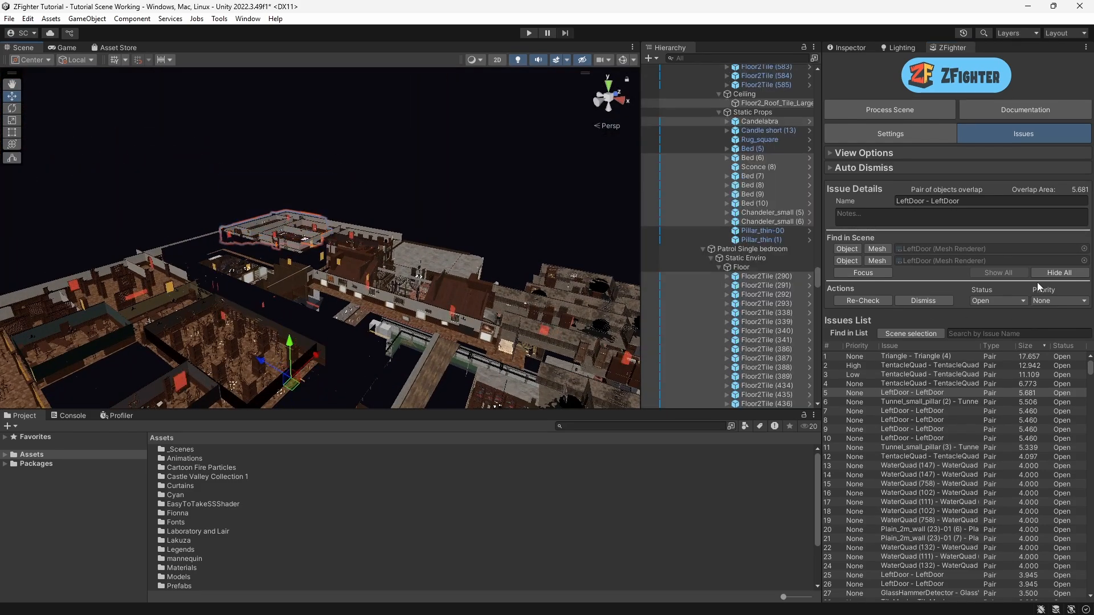
left_click(911, 334)
scroll(896, 499, "down", 10)
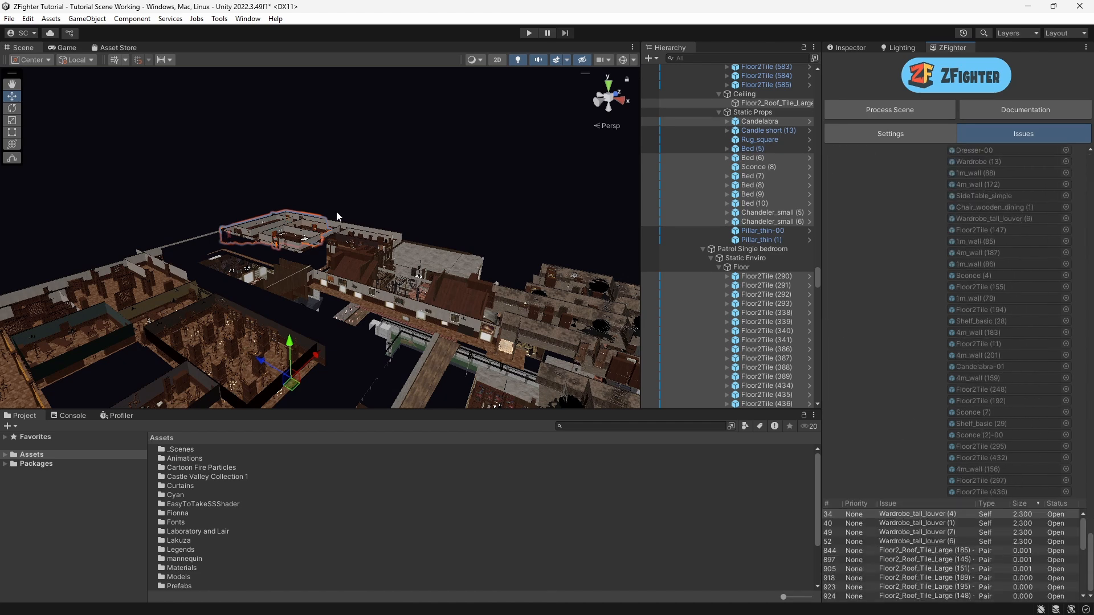
scroll(988, 371, "up", 5)
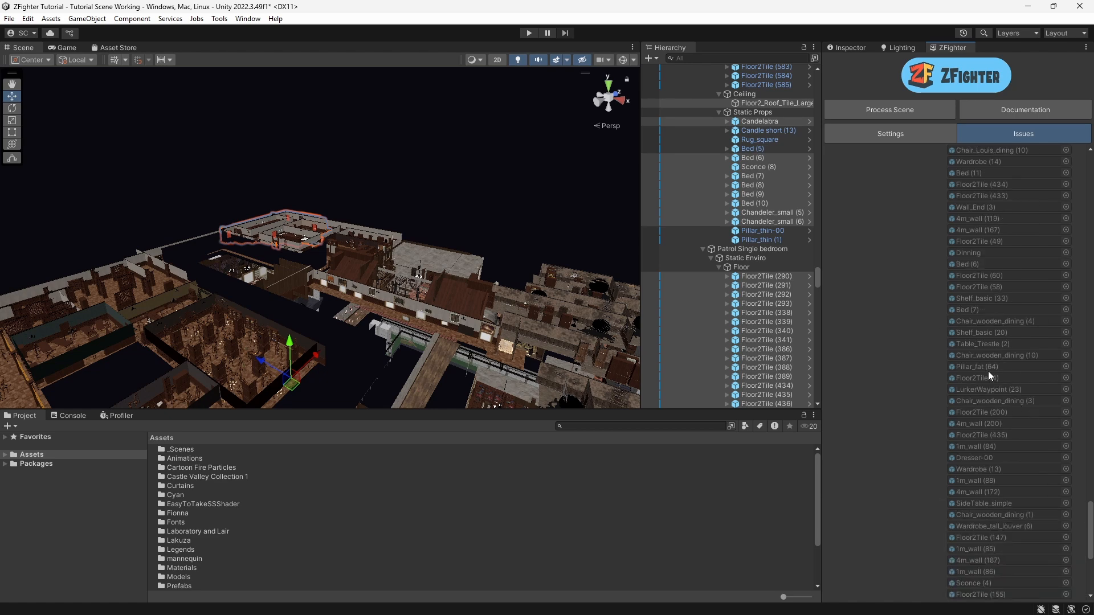
left_click_drag(1090, 438, 1090, 170)
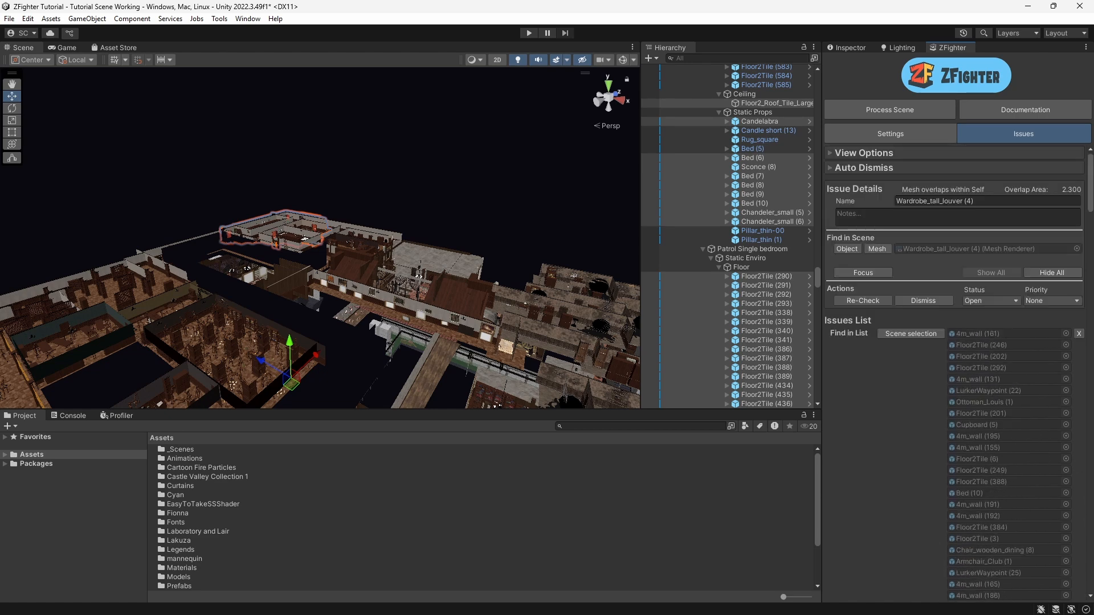
Step: Clear the scene selection and select the Triangle - Triangle (4) issue in the full issues list
left_click(381, 176)
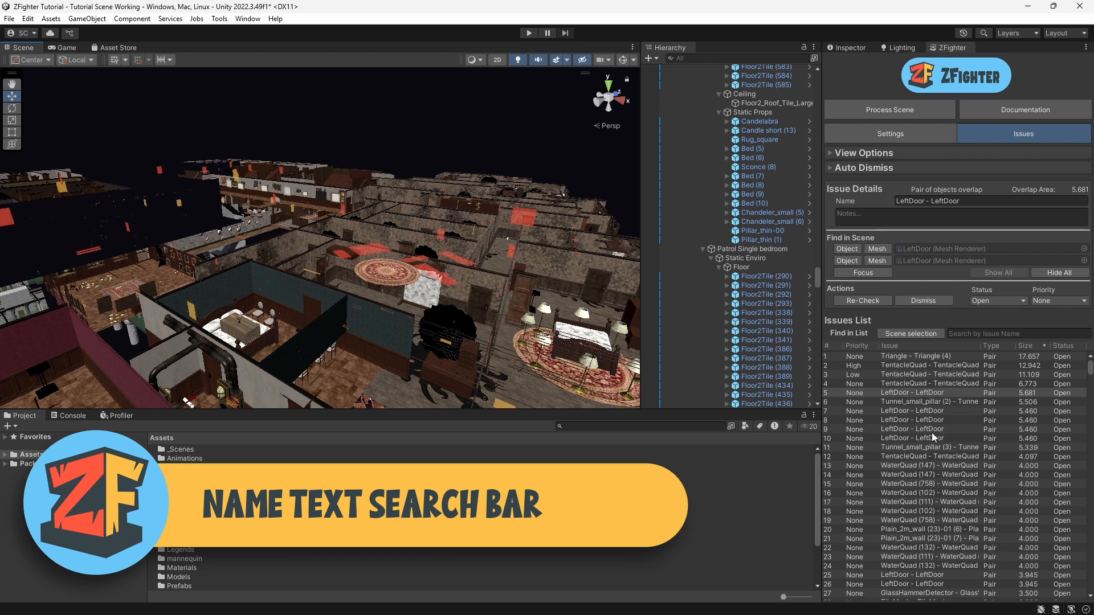
left_click(926, 356)
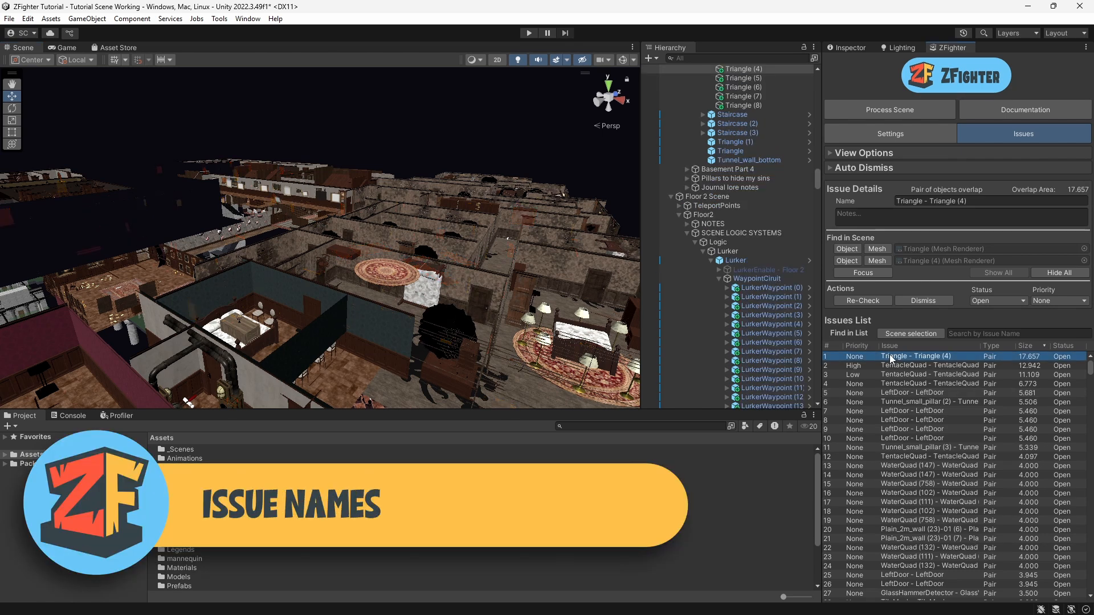
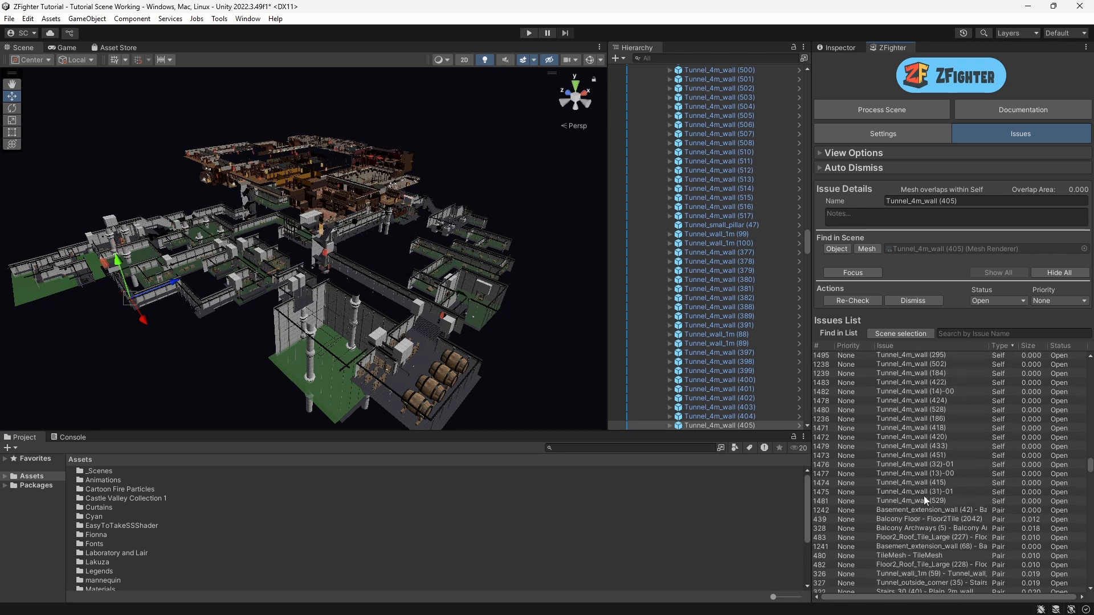
Step: Select the range of Tunnel_4m_wall self-overlap issues and set their status to Mesh Issue
left_click(924, 499, "shift")
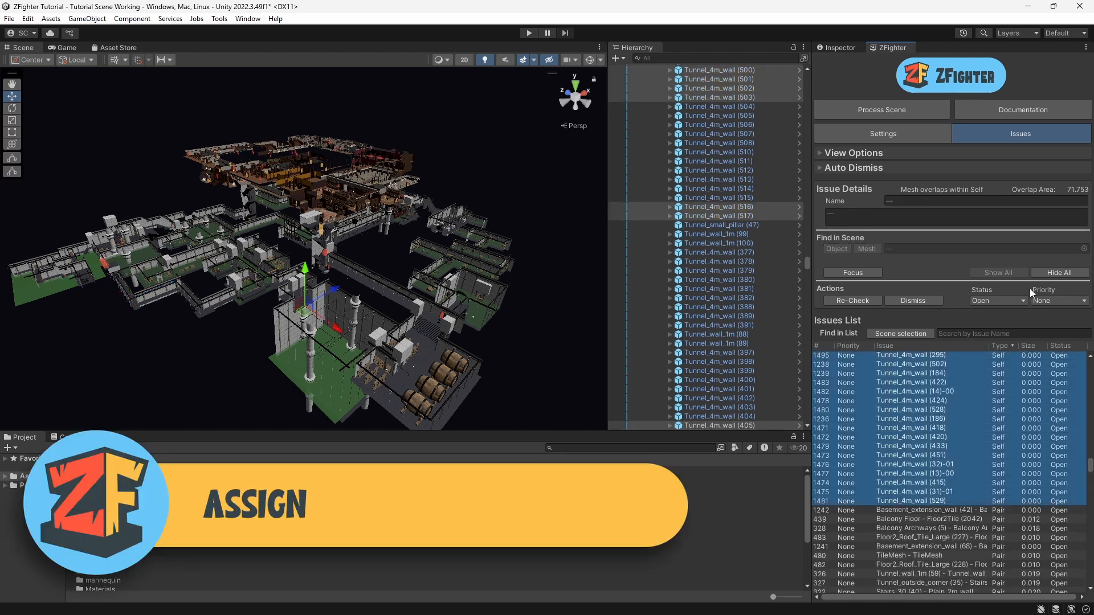
left_click(1000, 299)
left_click(1008, 364)
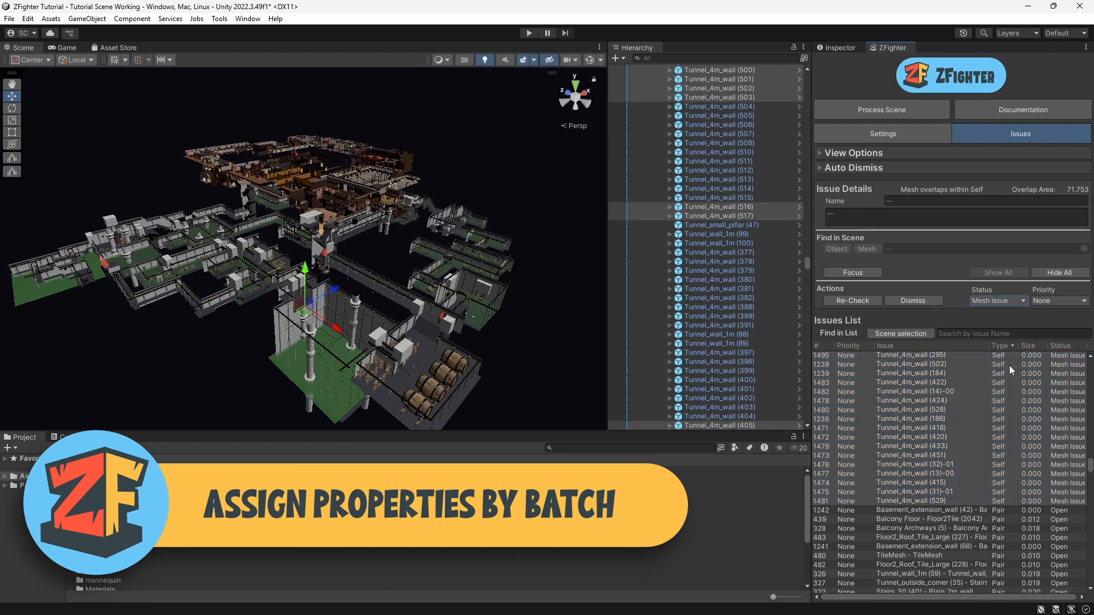
Step: Open View Options, limit the visible issue types to Pair, then restore them to Everything
left_click(821, 153)
left_click(930, 329)
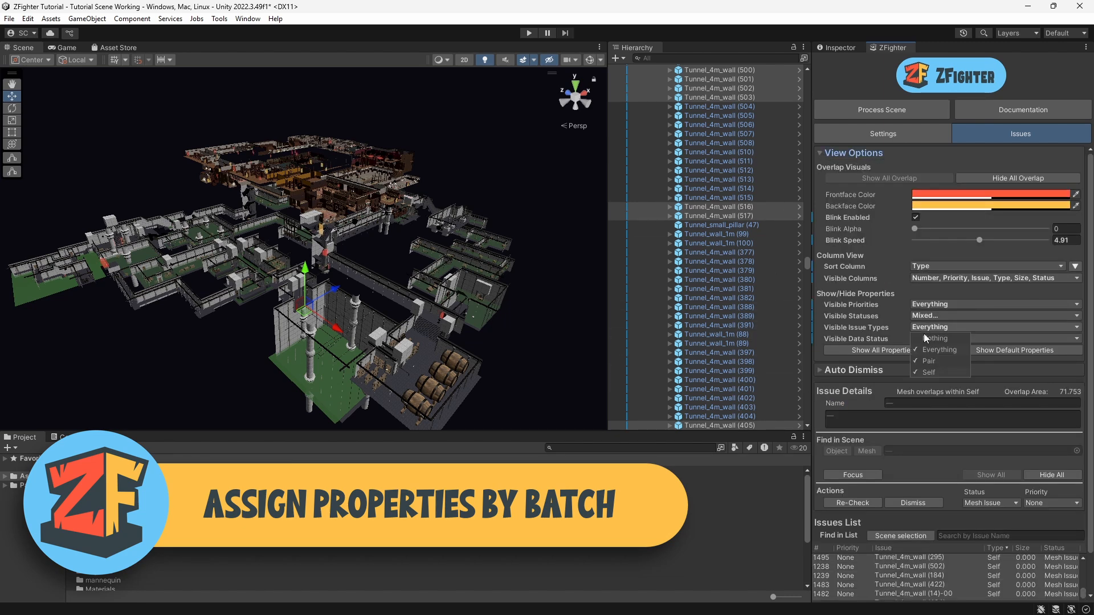
left_click(929, 373)
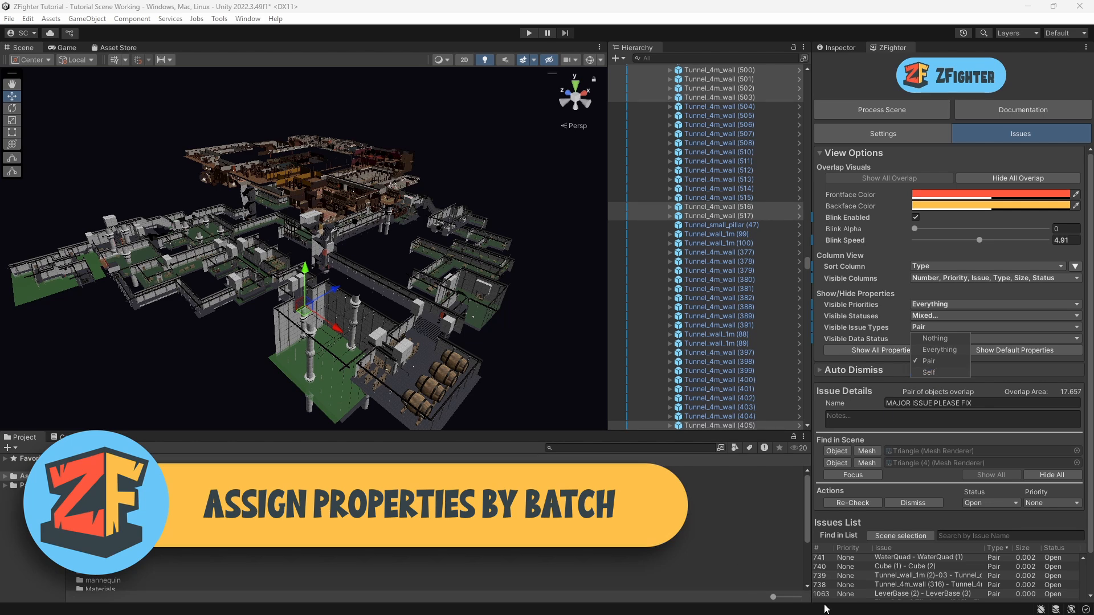
left_click(986, 340)
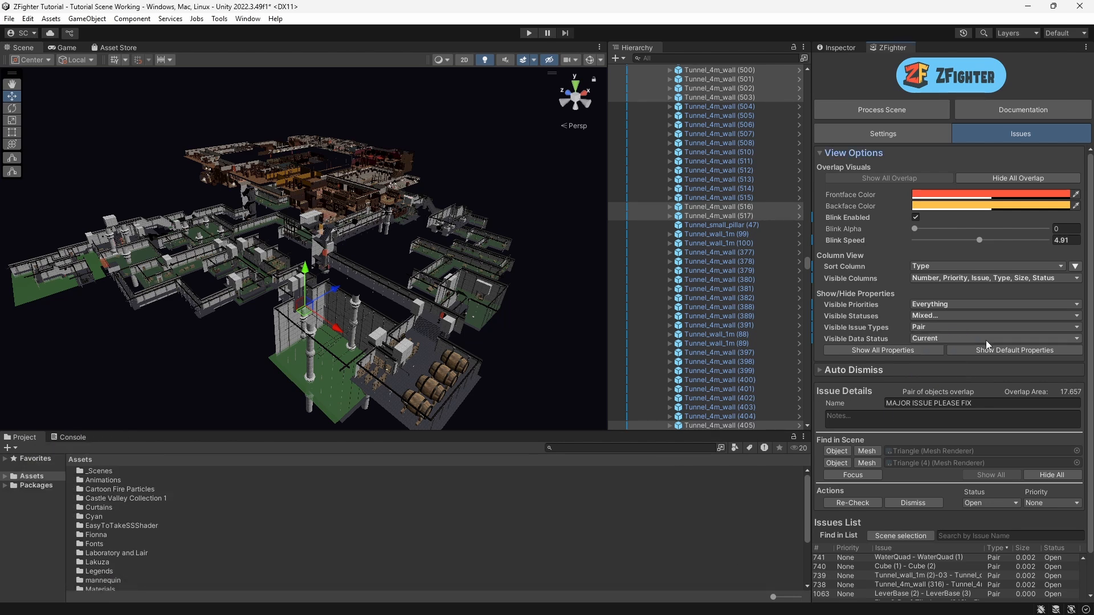
left_click(917, 329)
left_click(939, 349)
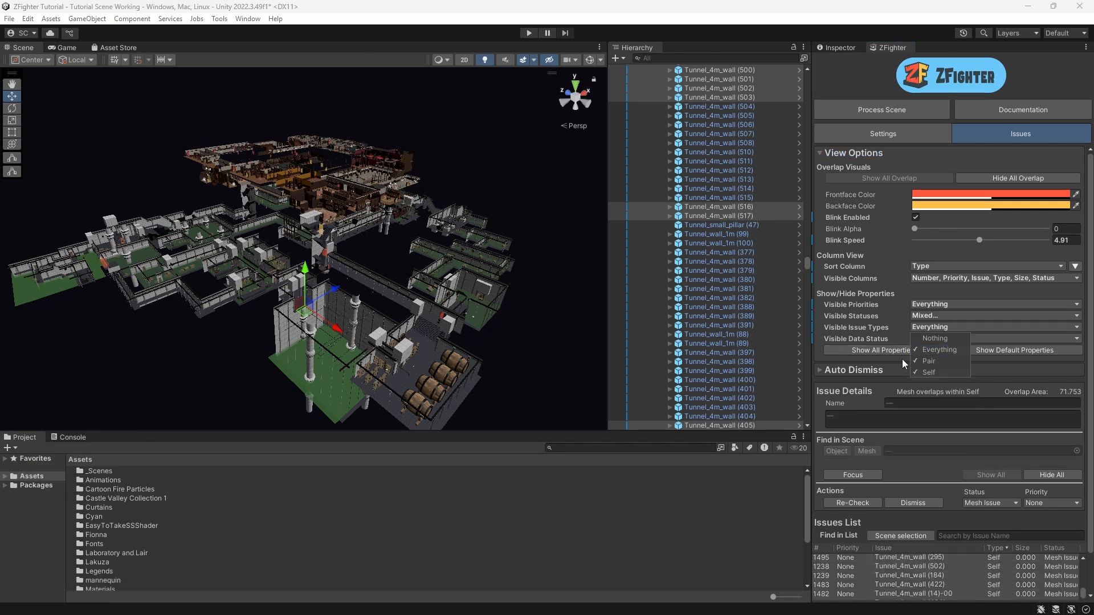
Step: Hide issues with the Mesh Issue status from the list's visible statuses
left_click(952, 315)
left_click(952, 316)
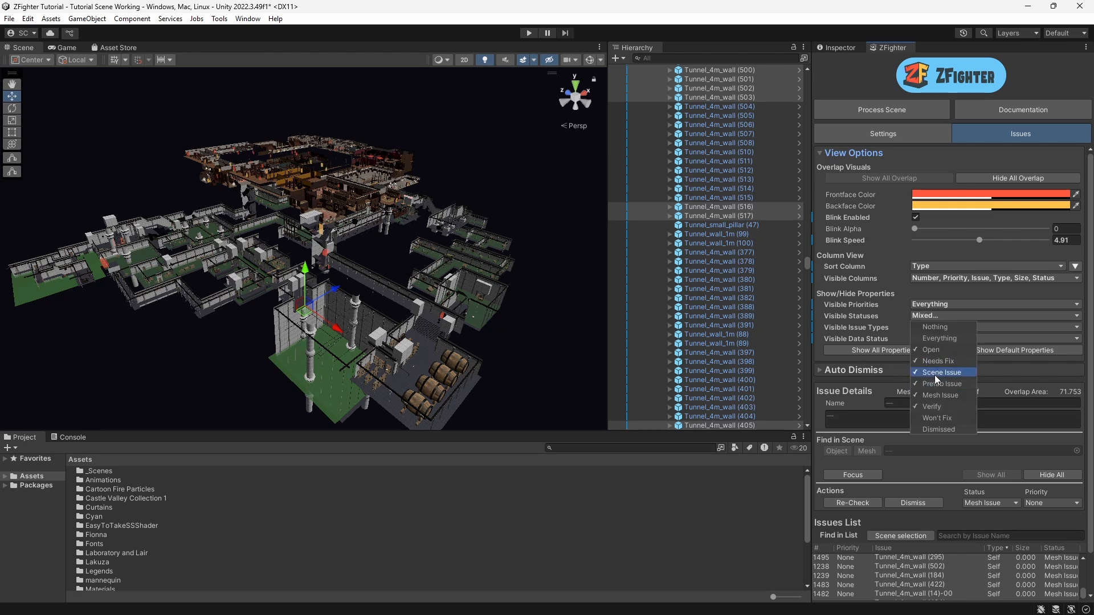
left_click(940, 394)
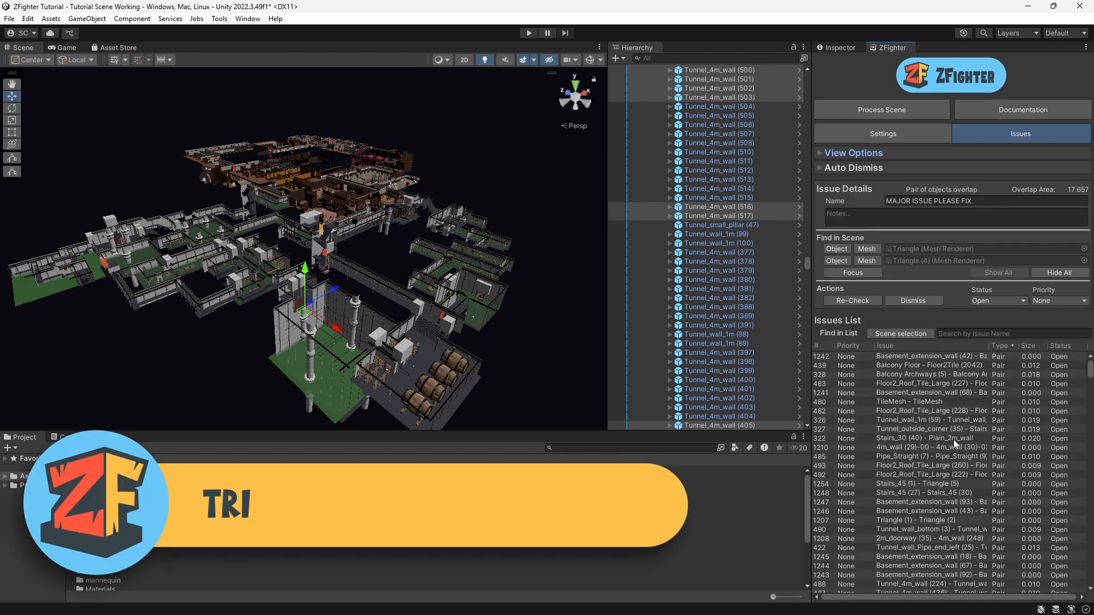
left_click(1029, 346)
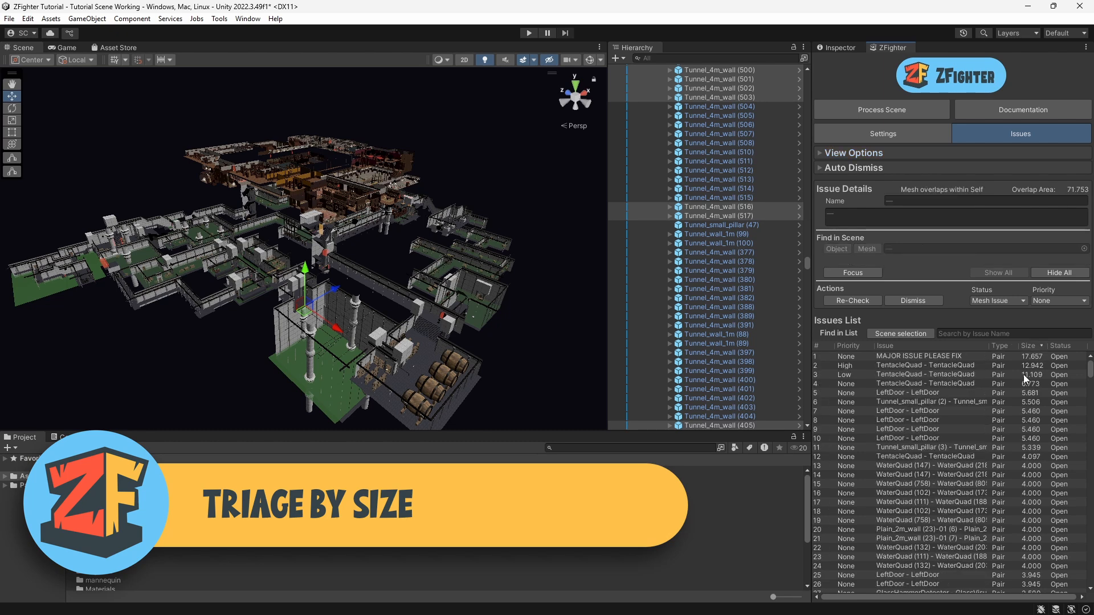
Step: Scroll to the smallest issues and focus the Floor2_Roof_Tile_Large (588) - Floor2_Roof_Tile_Large (597) issue in the scene
left_click_drag(1090, 373, 1090, 575)
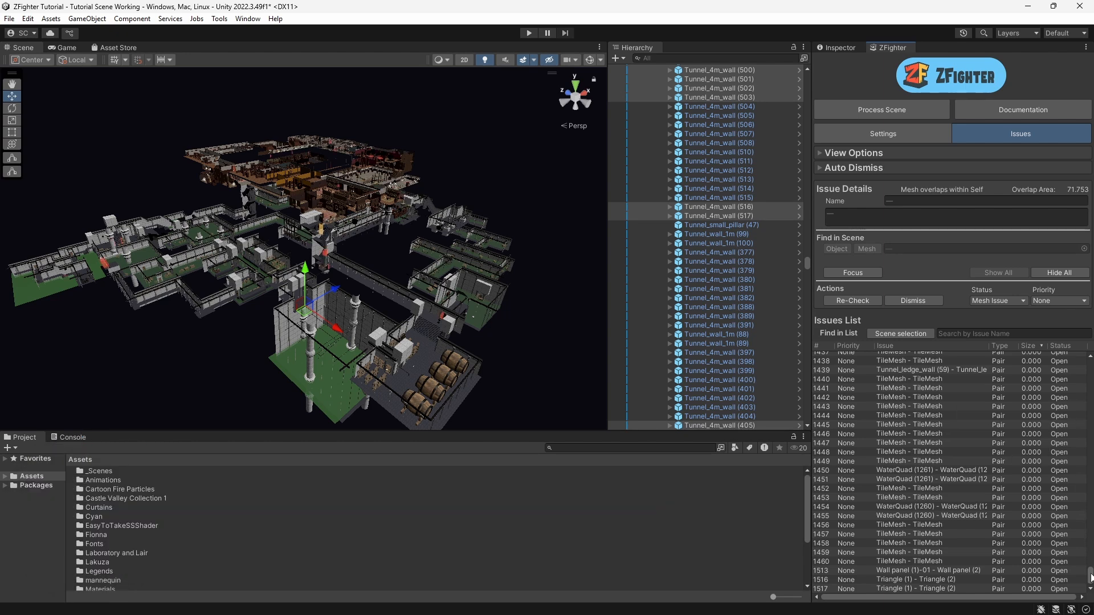
left_click(1089, 539)
left_click_drag(1089, 539, 1082, 461)
scroll(1031, 438, "down", 10)
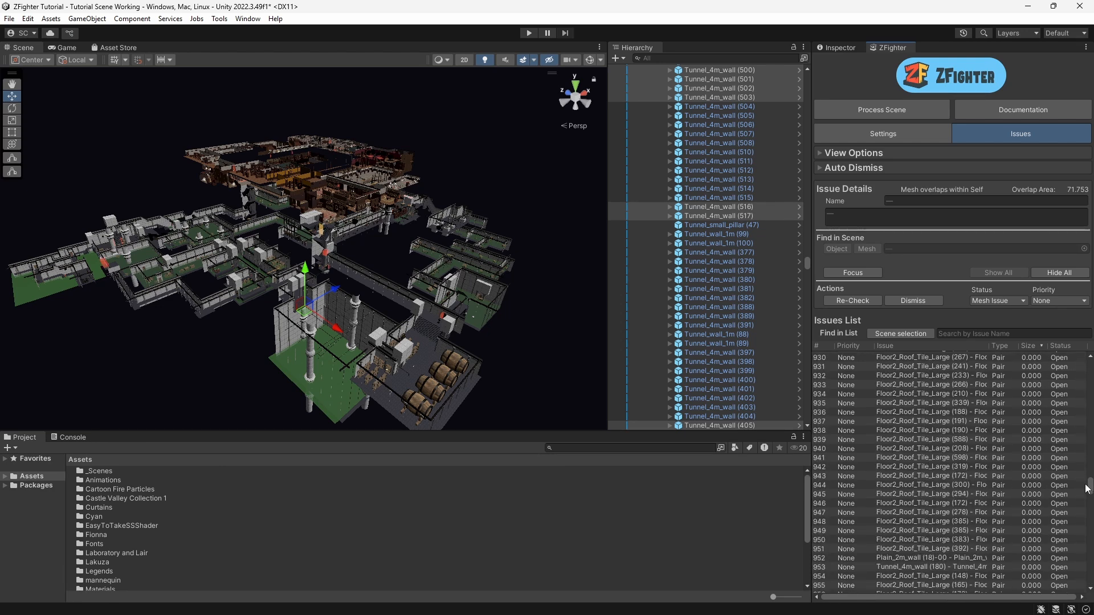
left_click(1030, 438)
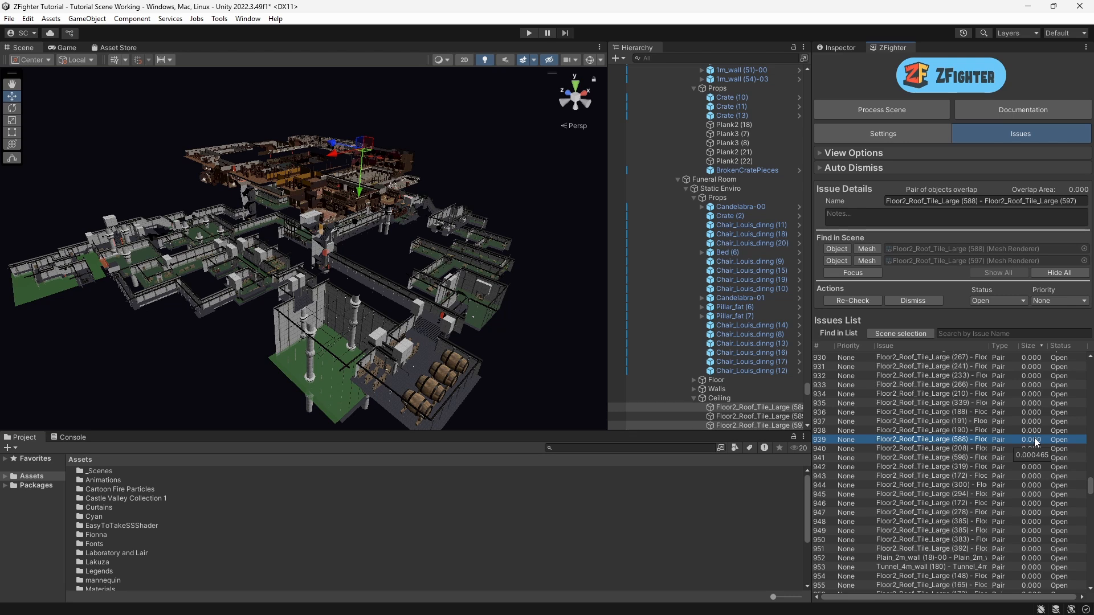
double_click(911, 439)
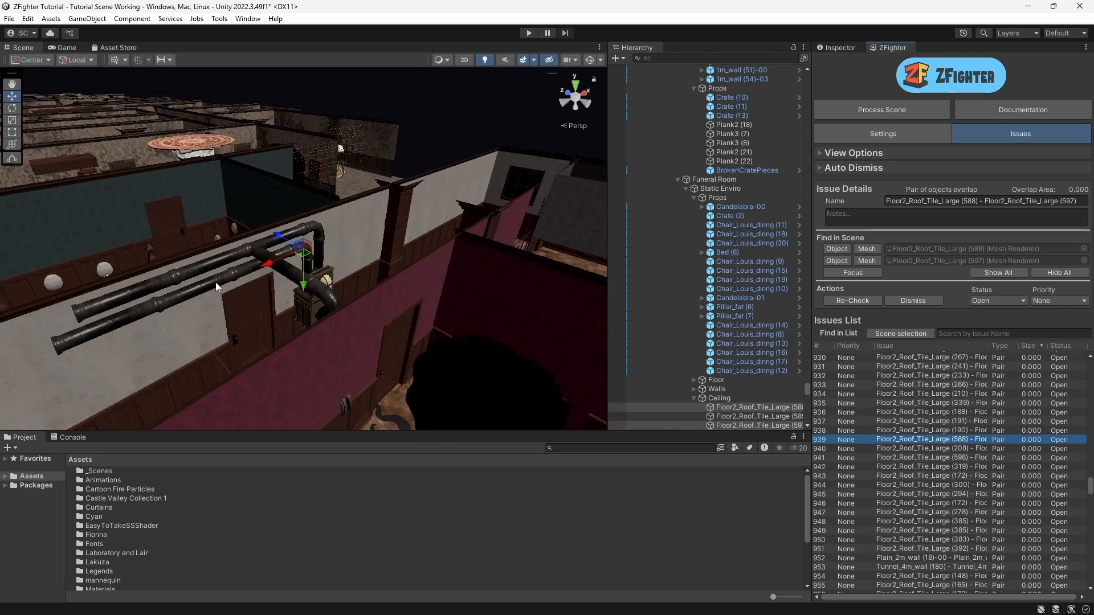
key("w")
right_click_drag(215, 281, 414, 298)
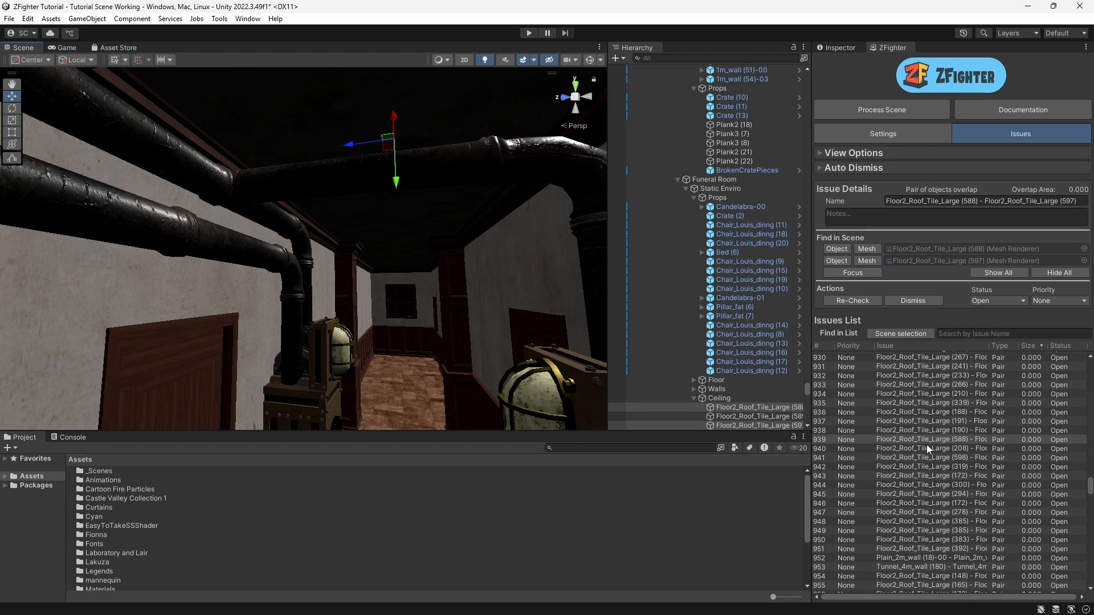
Step: Open Auto Dismiss and dismiss all visible issues smaller than 0.001
scroll(967, 427, "up", 5)
scroll(966, 428, "up", 2)
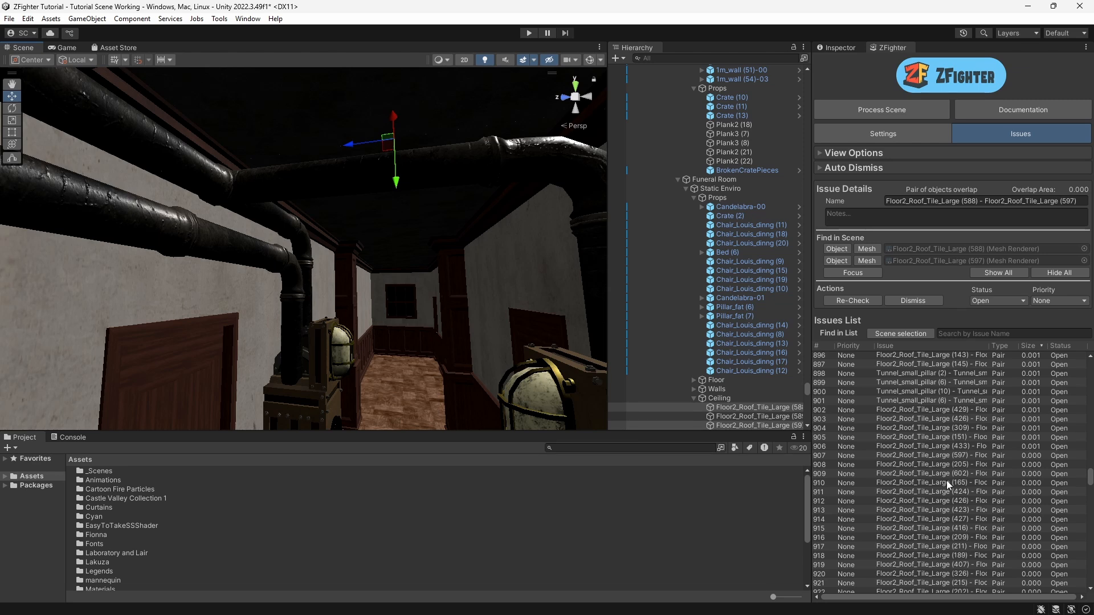
left_click(821, 168)
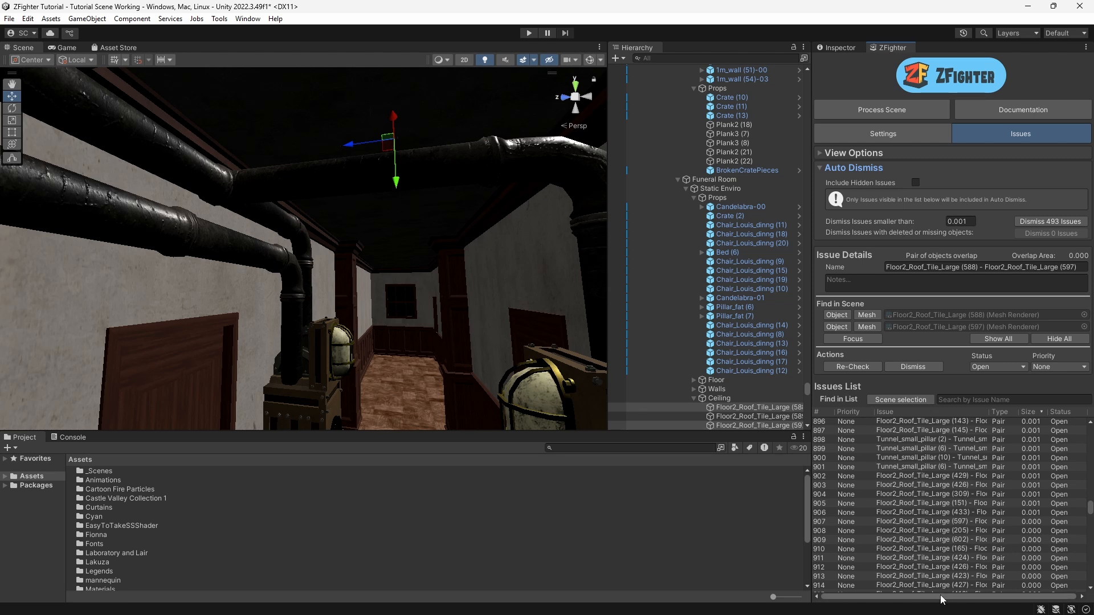
left_click(1063, 221)
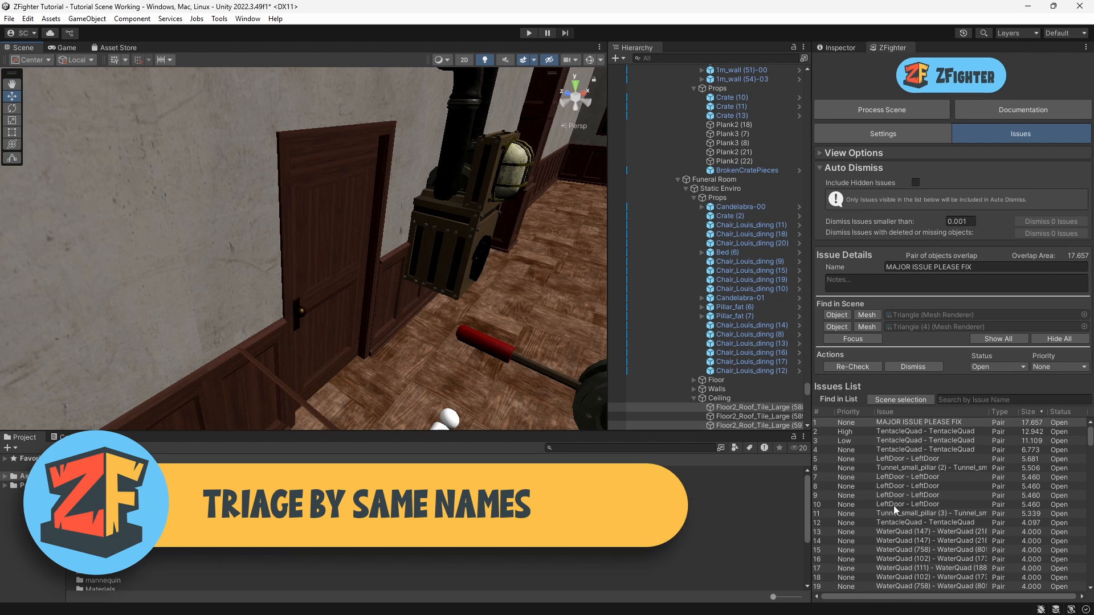
Step: Scroll through the issues list looking for repeated object names, then return to the top
scroll(898, 535, "down", 6)
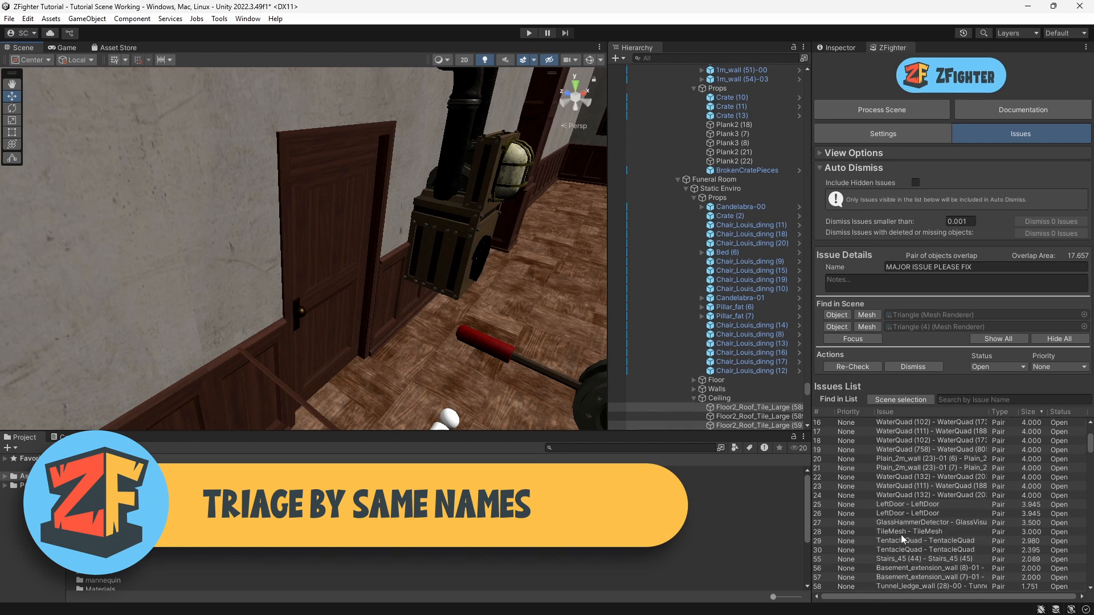
scroll(907, 533, "down", 10)
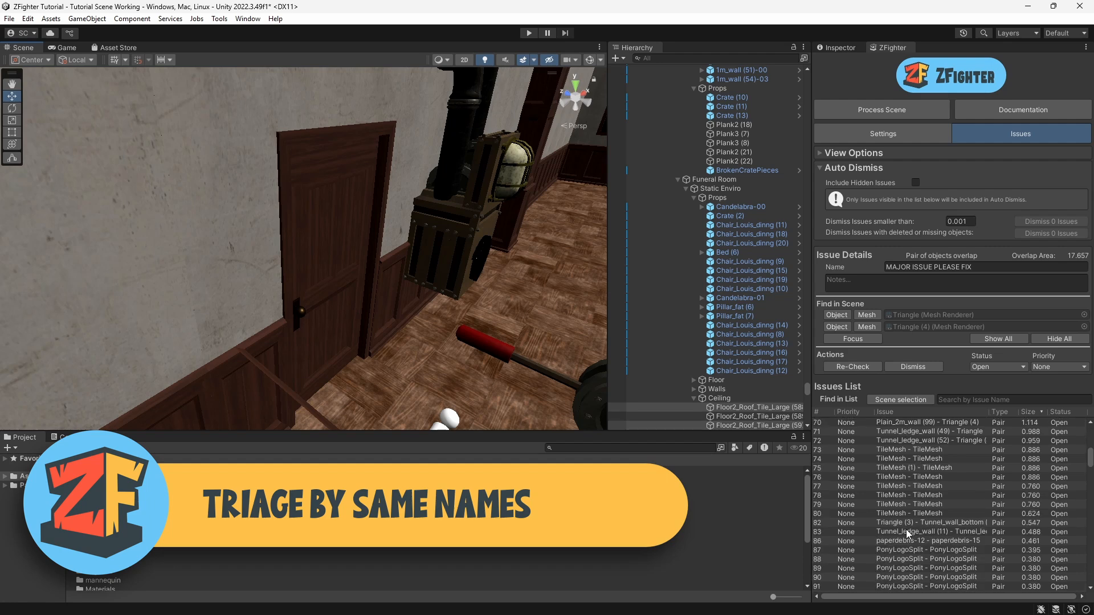
scroll(906, 528, "down", 15)
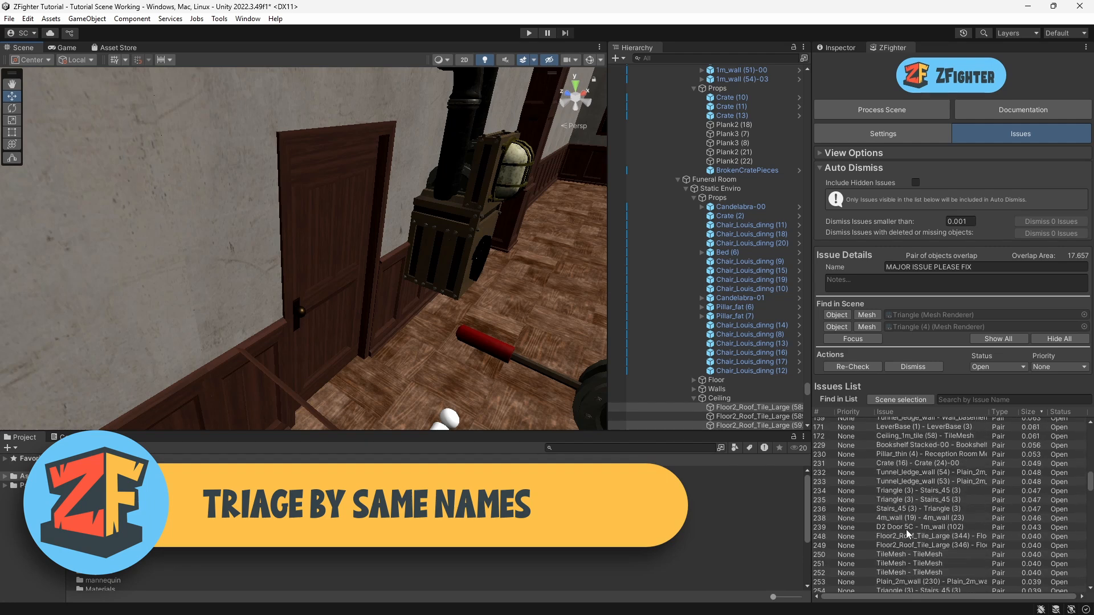
scroll(907, 529, "down", 20)
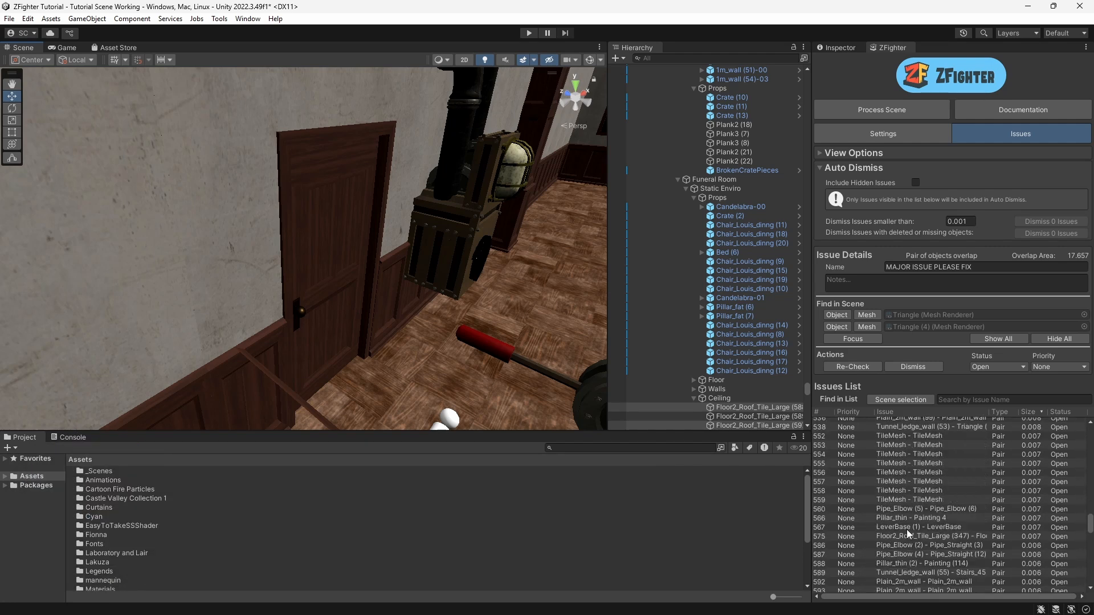
left_click_drag(1089, 533, 1087, 427)
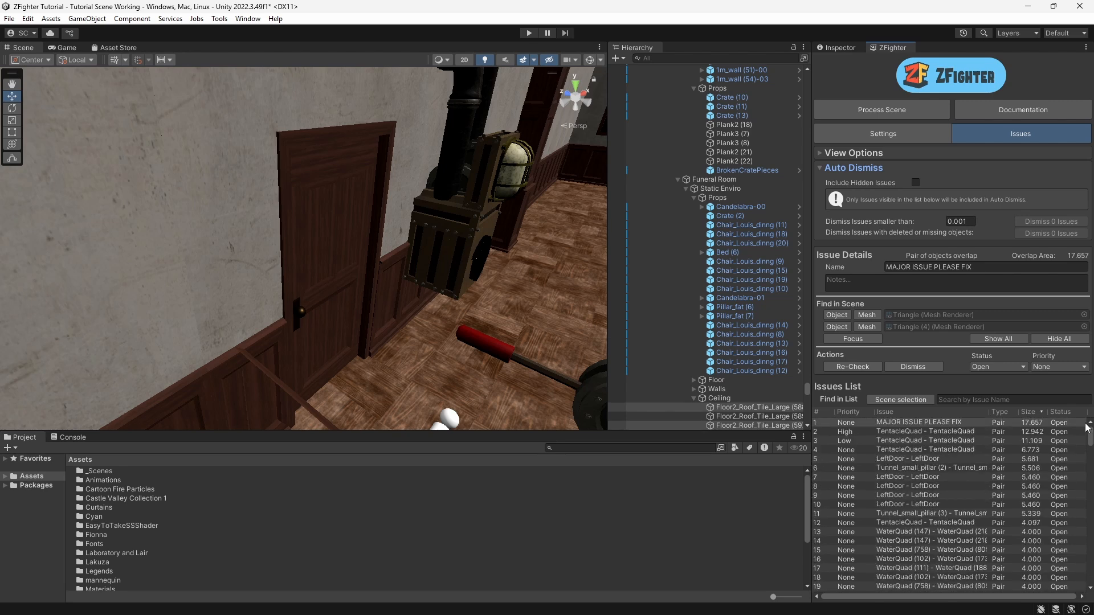
Step: Select a LeftDoor - LeftDoor issue and search the issues list for left
left_click(892, 478)
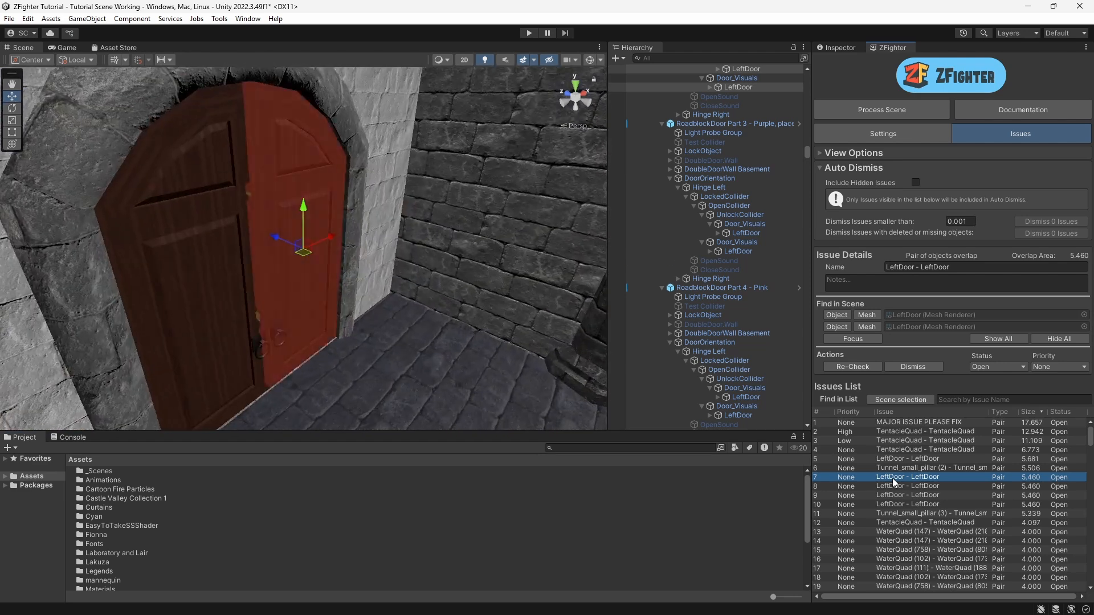
right_click_drag(353, 343, 323, 309)
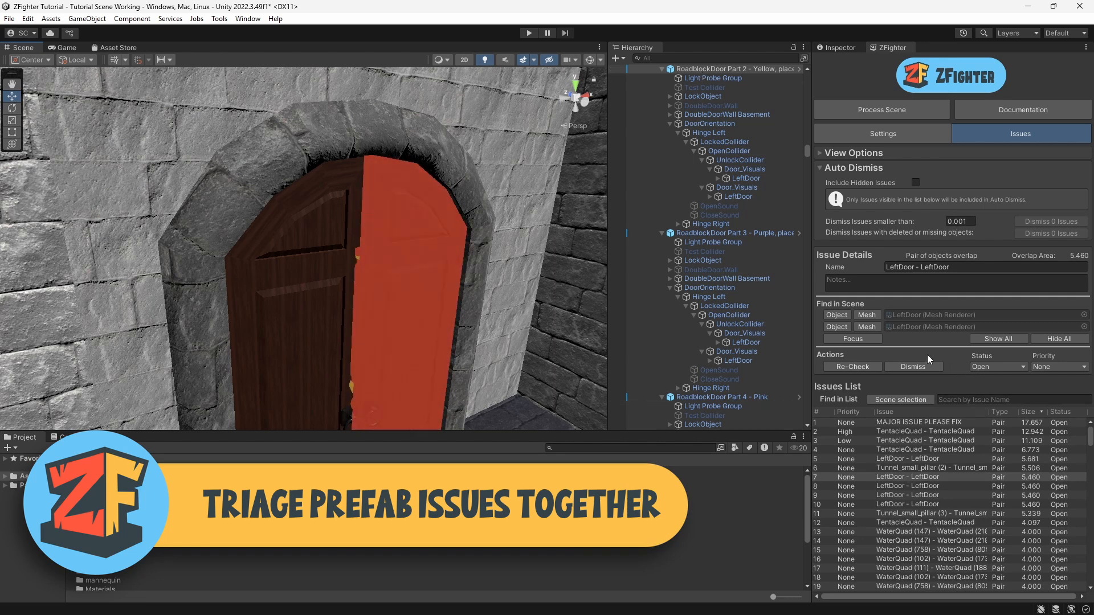
left_click(968, 400)
type("left")
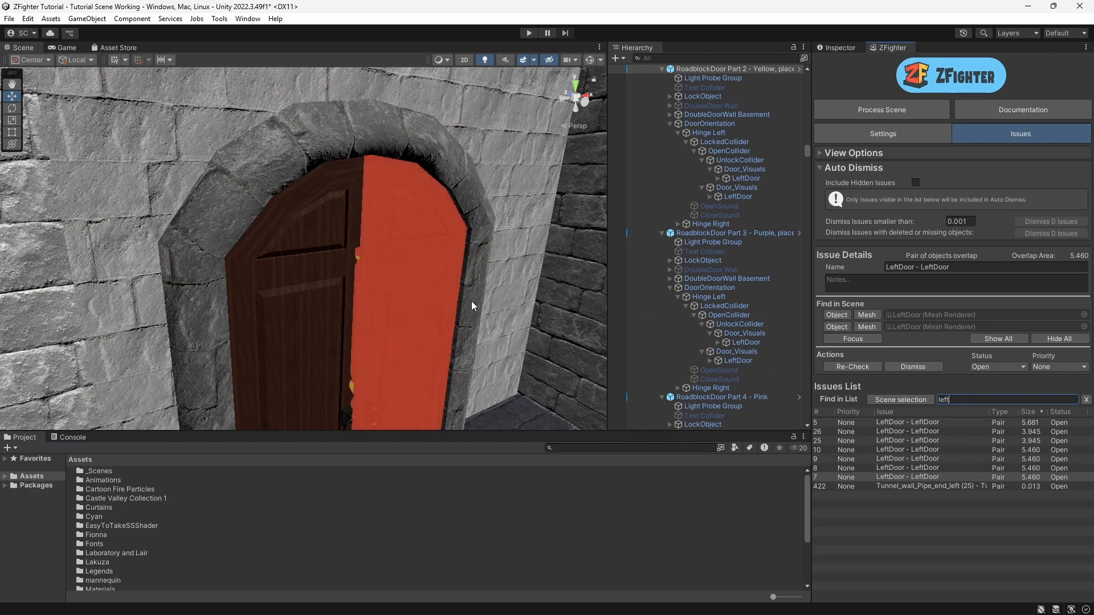
left_click(455, 165)
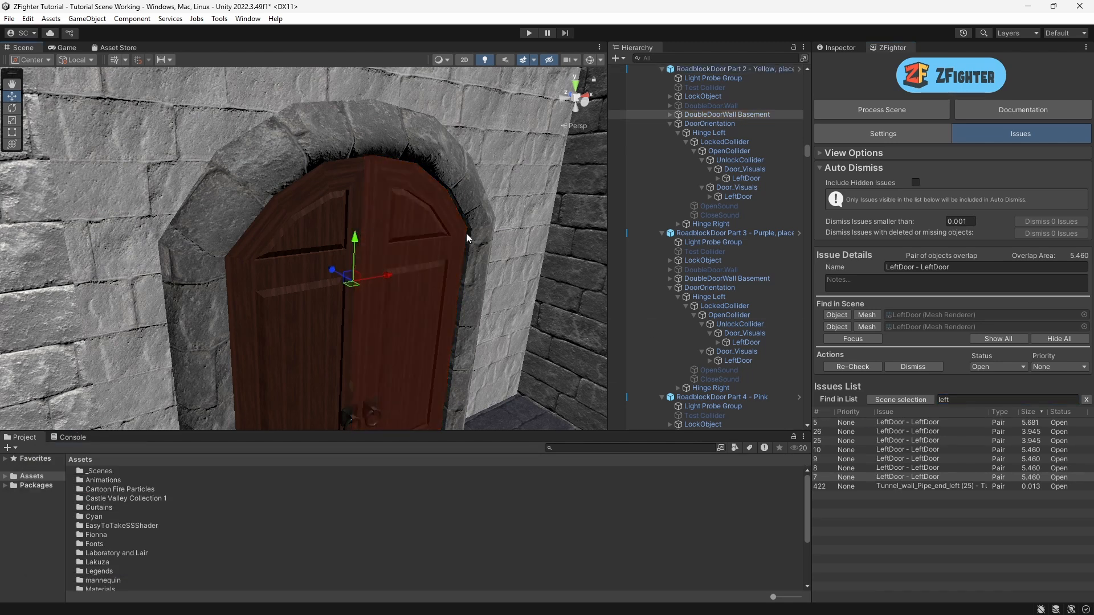
Step: Select all LeftDoor - LeftDoor issues and set their status to Prefab Issue
left_click(911, 422, "shift")
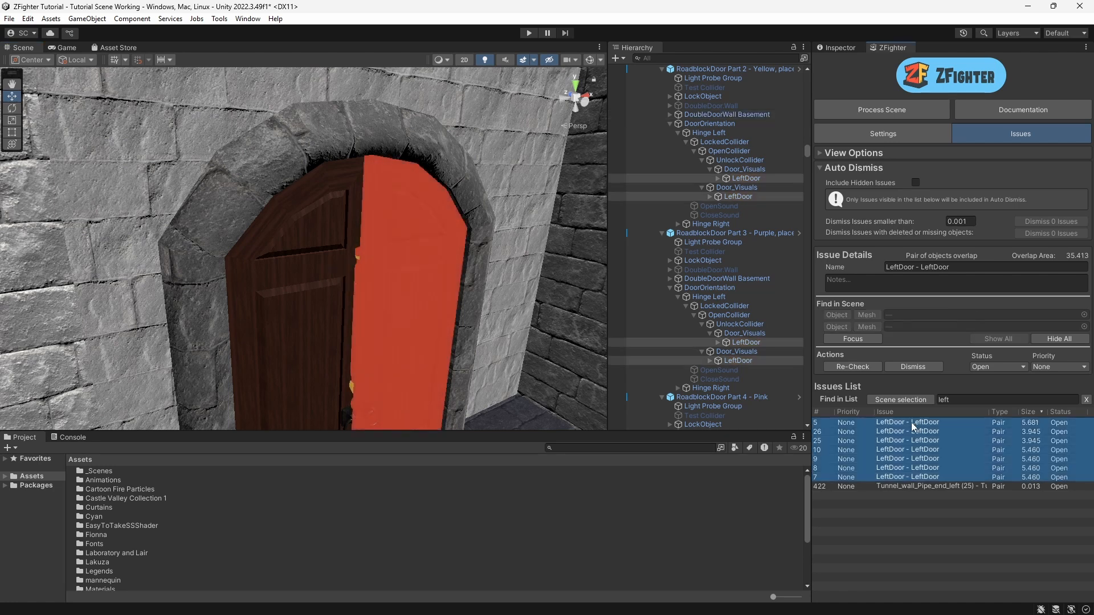
left_click(997, 366)
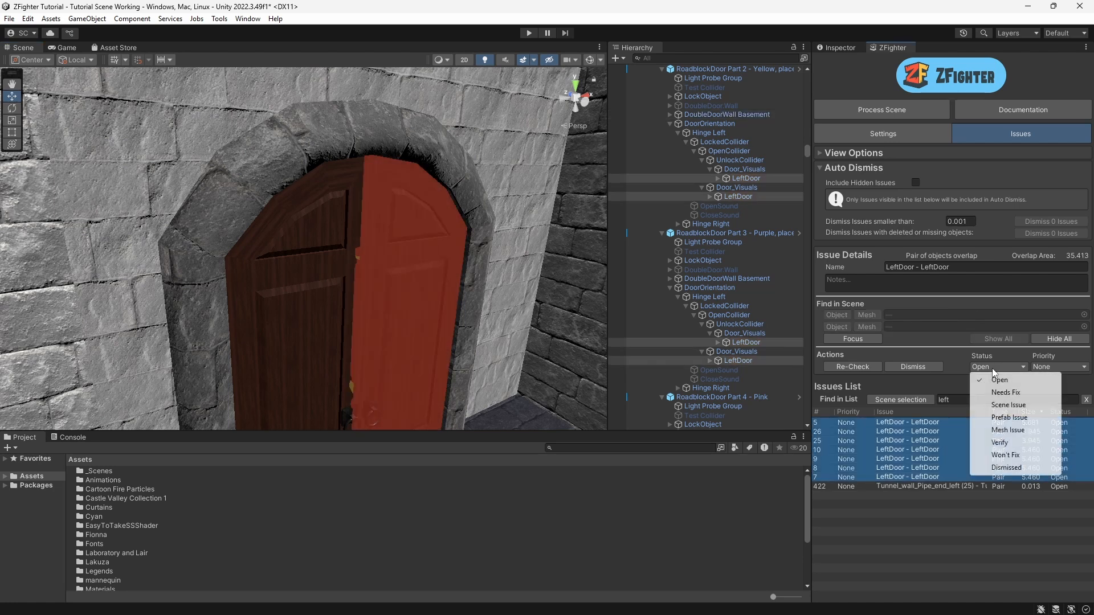
left_click(1012, 418)
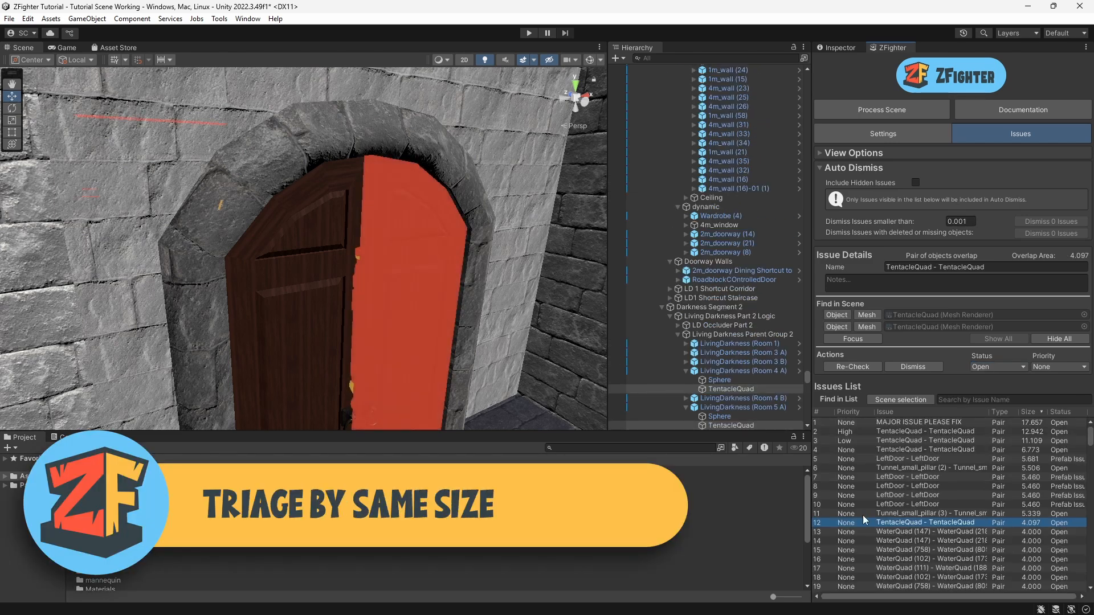
Step: Focus the WaterQuad (147) - WaterQuad (218) issue in the scene and inspect the overlapping quads
scroll(922, 497, "down", 3)
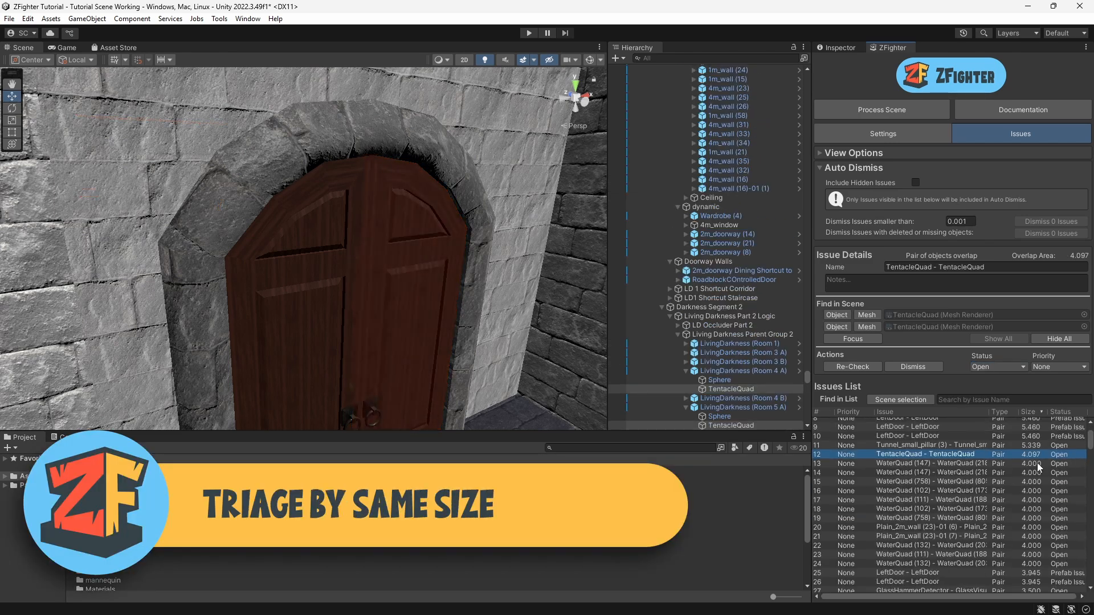
left_click(925, 465)
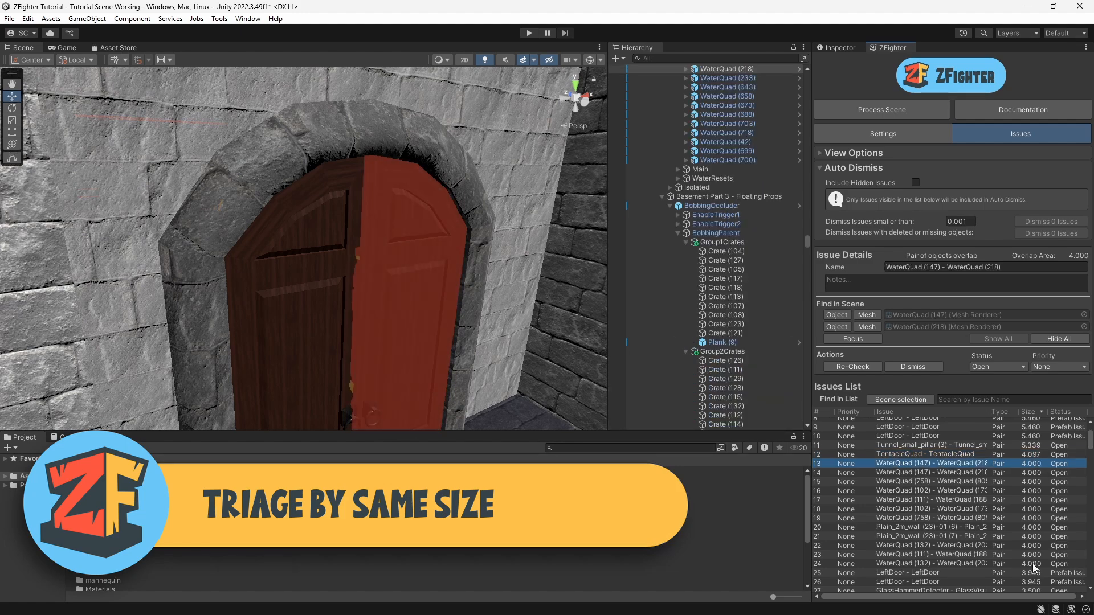
double_click(890, 463)
middle_click_drag(204, 237, 263, 306)
left_click_drag(263, 307, 259, 318, "alt")
middle_click_drag(258, 318, 437, 344)
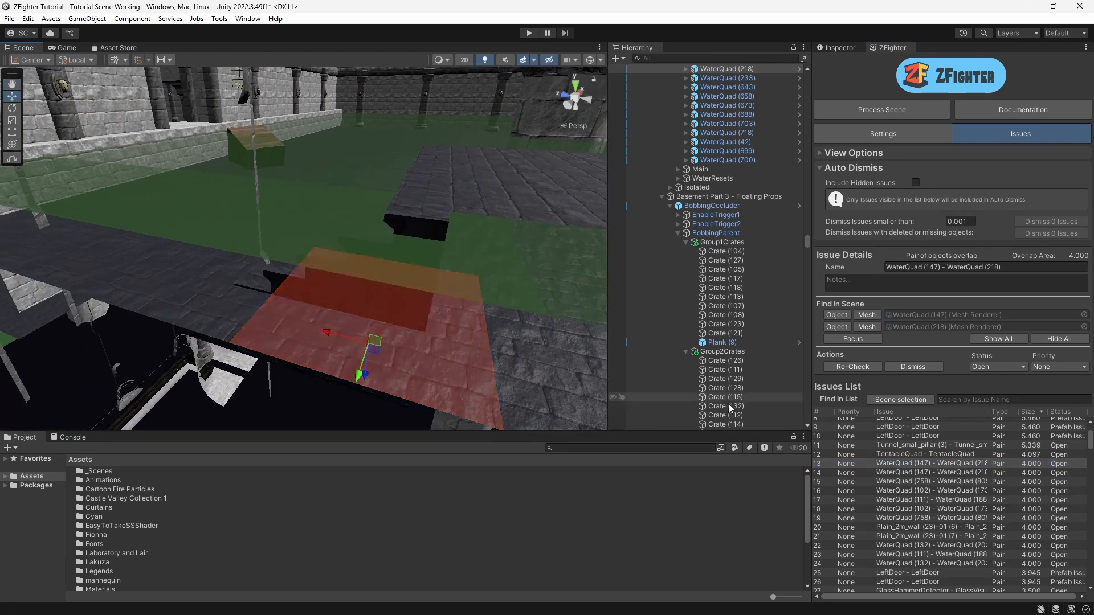
Step: Select each of the issue's two objects in the hierarchy, then select the next WaterQuad issue
left_click(836, 315)
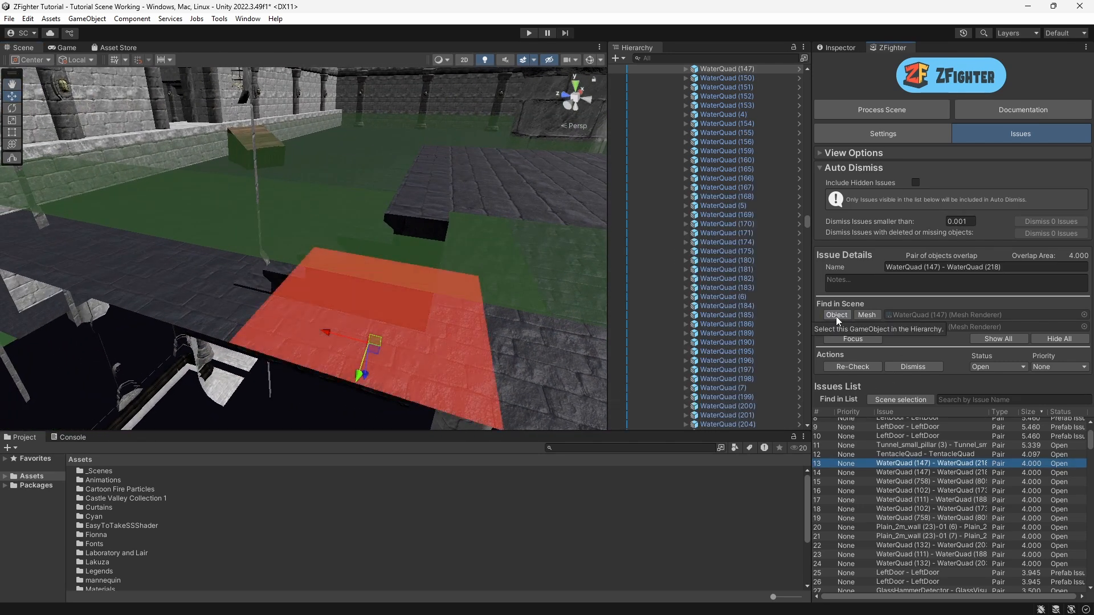
left_click(836, 326)
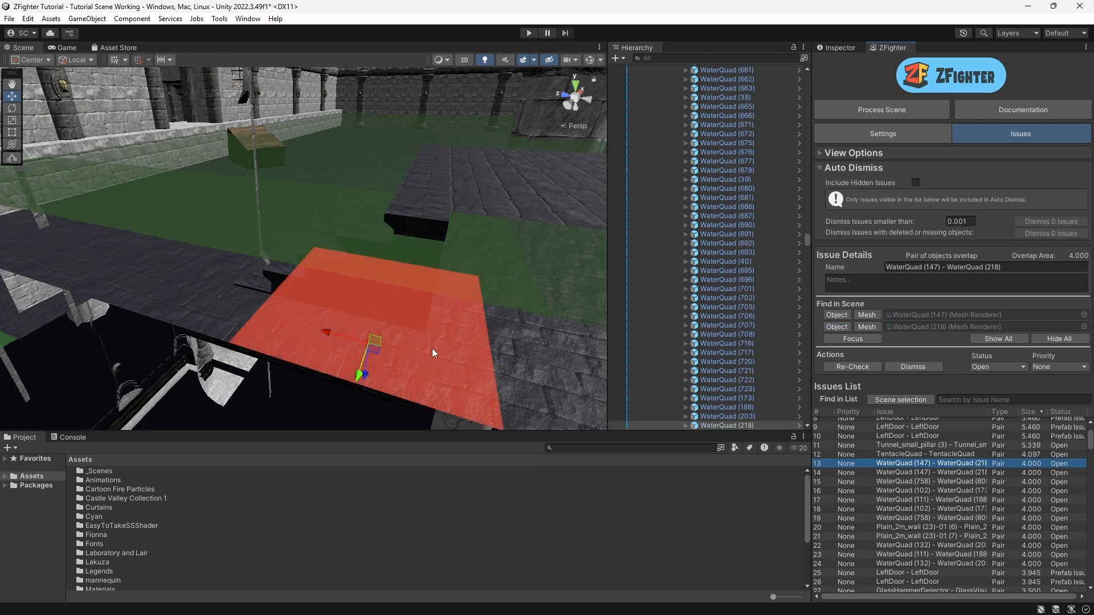
left_click(922, 474)
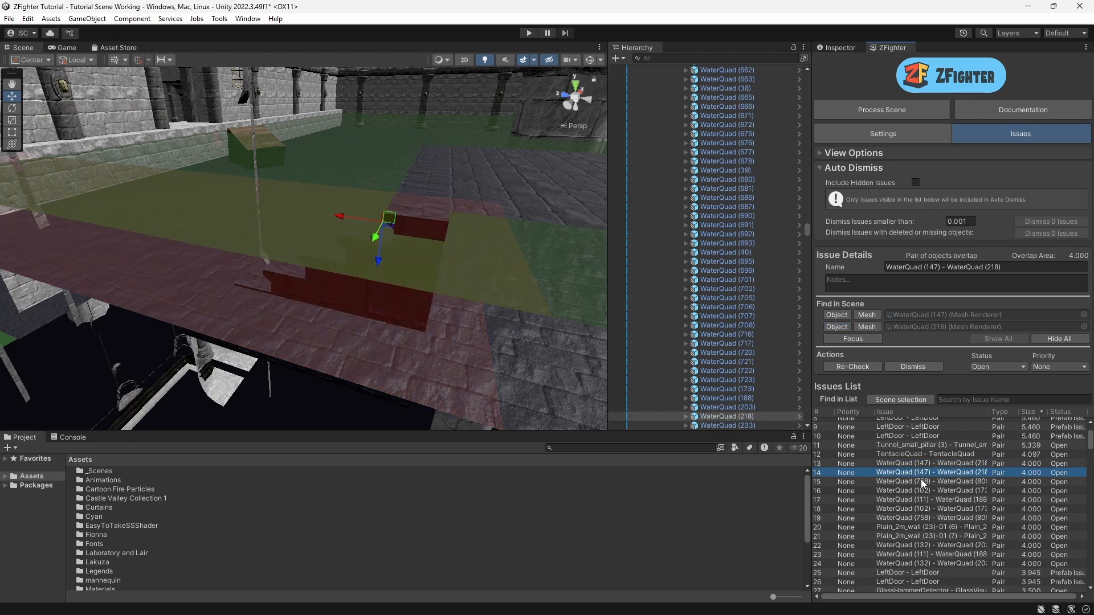
Step: Step through the next WaterQuad issues in the list to inspect each overlap in the scene
left_click(923, 482)
left_click(921, 491)
left_click(922, 500)
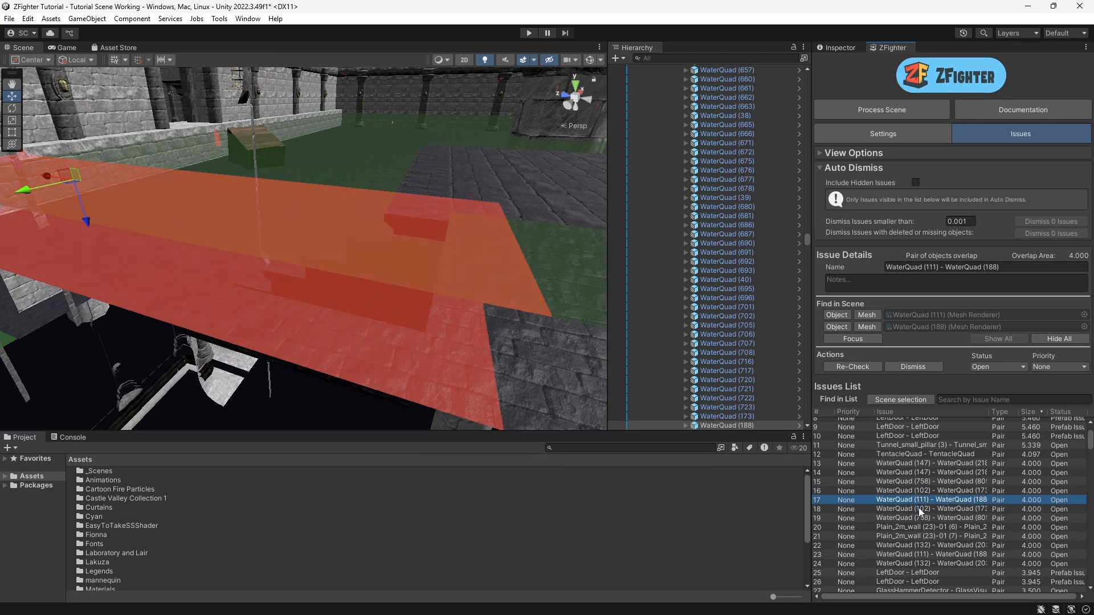
left_click(921, 510)
left_click(919, 518)
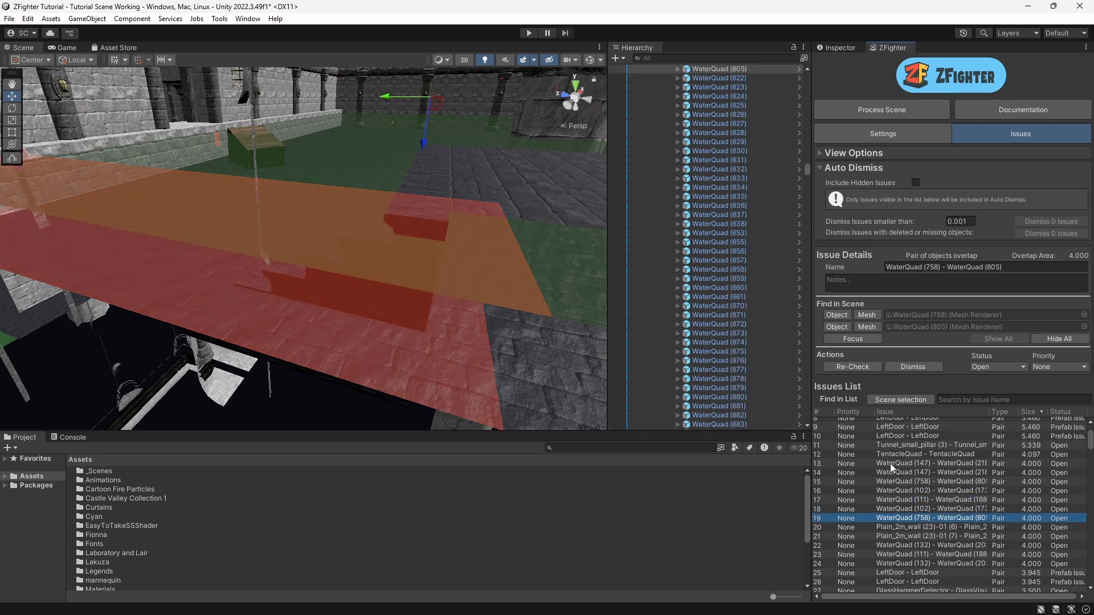
Step: Select the WaterQuad issues from row 13 to row 19 and set their status to Scene Issue
left_click(892, 463)
left_click(894, 517, "shift")
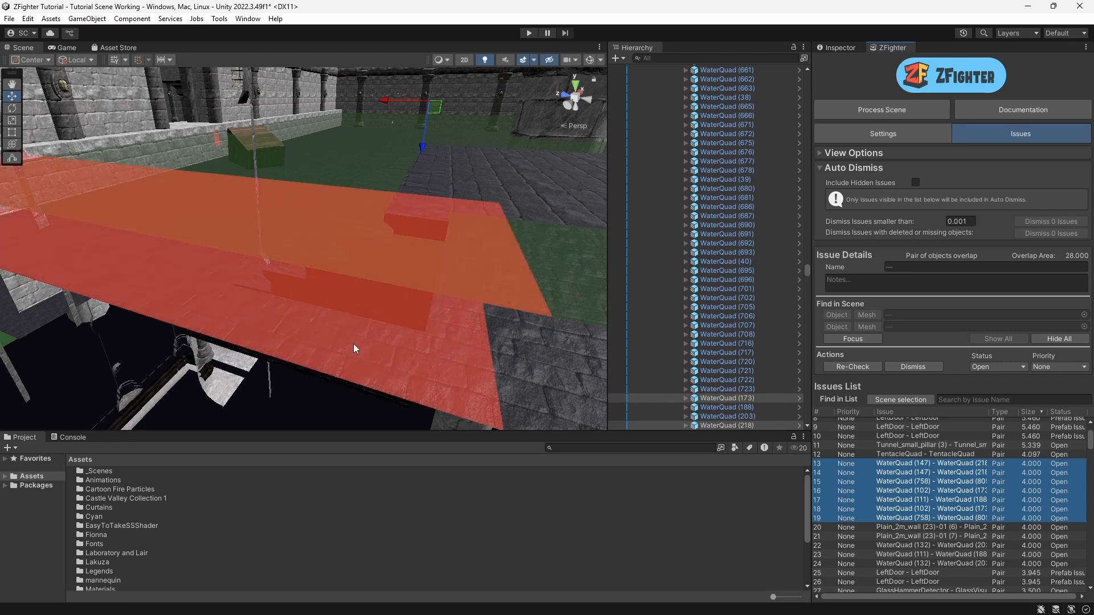
right_click_drag(353, 343, 257, 335)
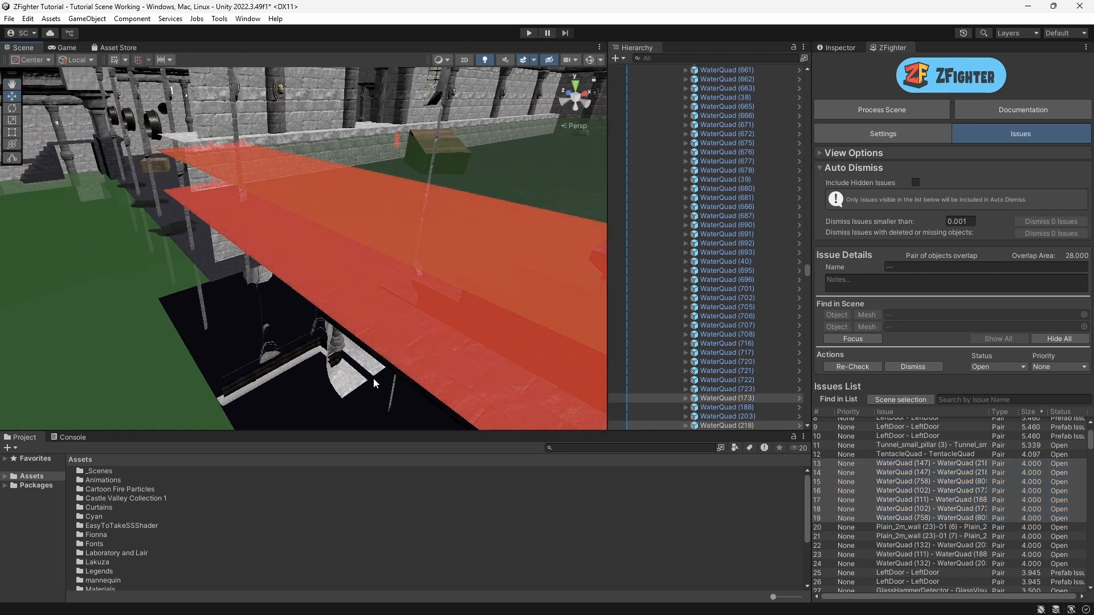
right_click_drag(374, 377, 254, 155)
right_click_drag(230, 197, 316, 214)
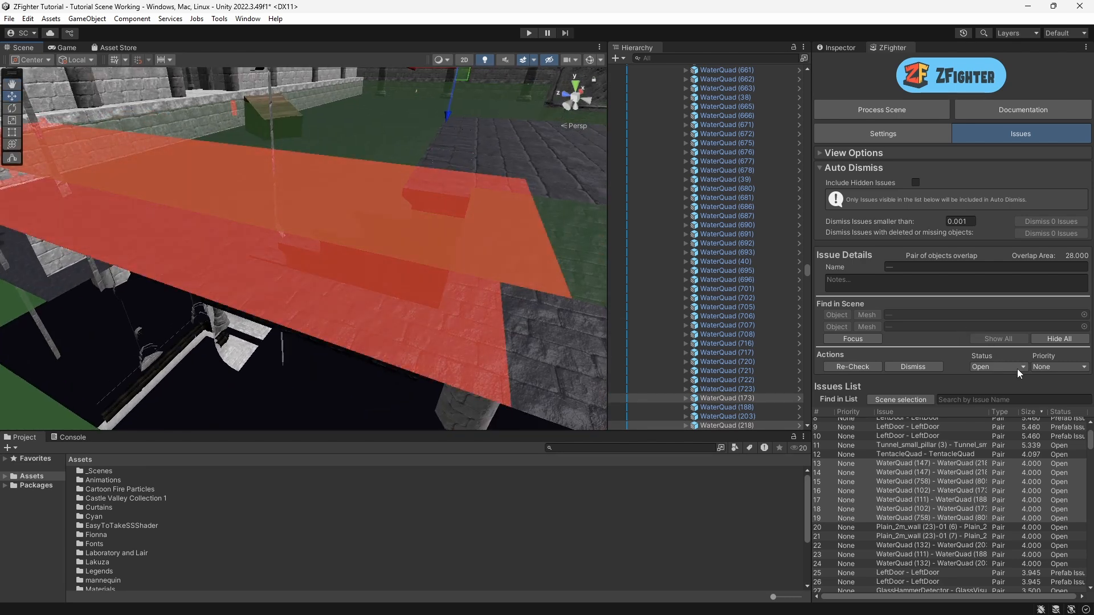
left_click(1017, 368)
left_click(1011, 406)
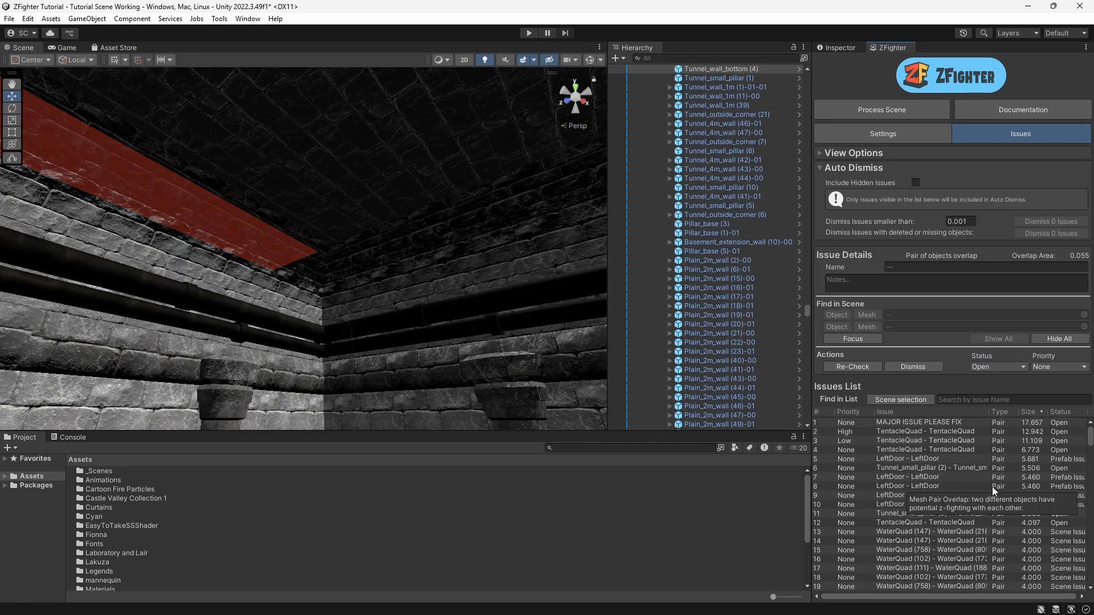
Step: Select the MAJOR ISSUE PLEASE FIX issue and delete its second object, Triangle (4), from the scene
left_click(895, 423)
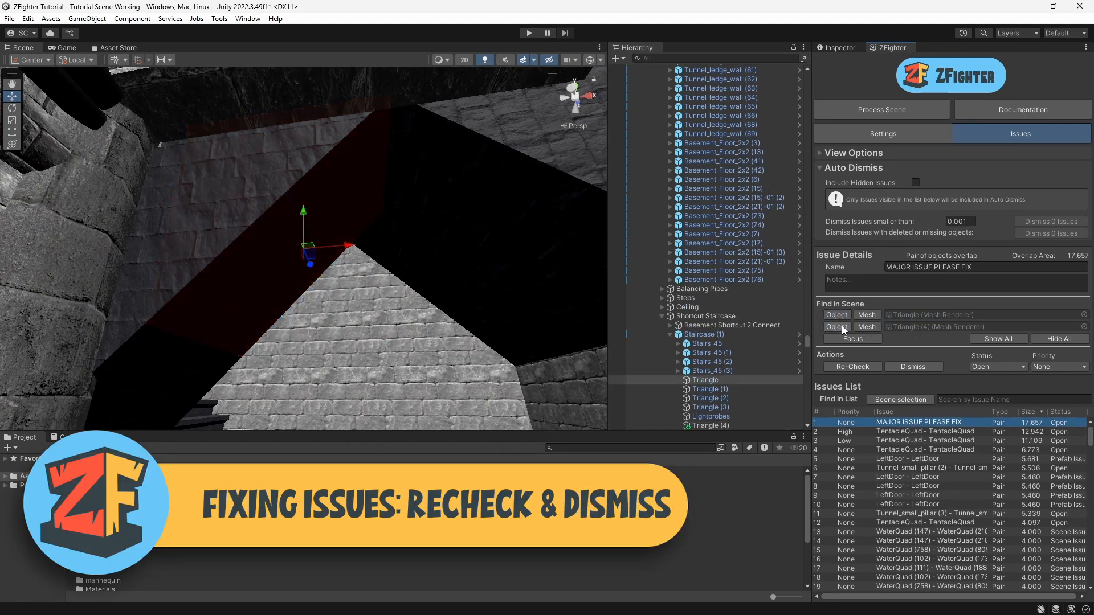
left_click(842, 326)
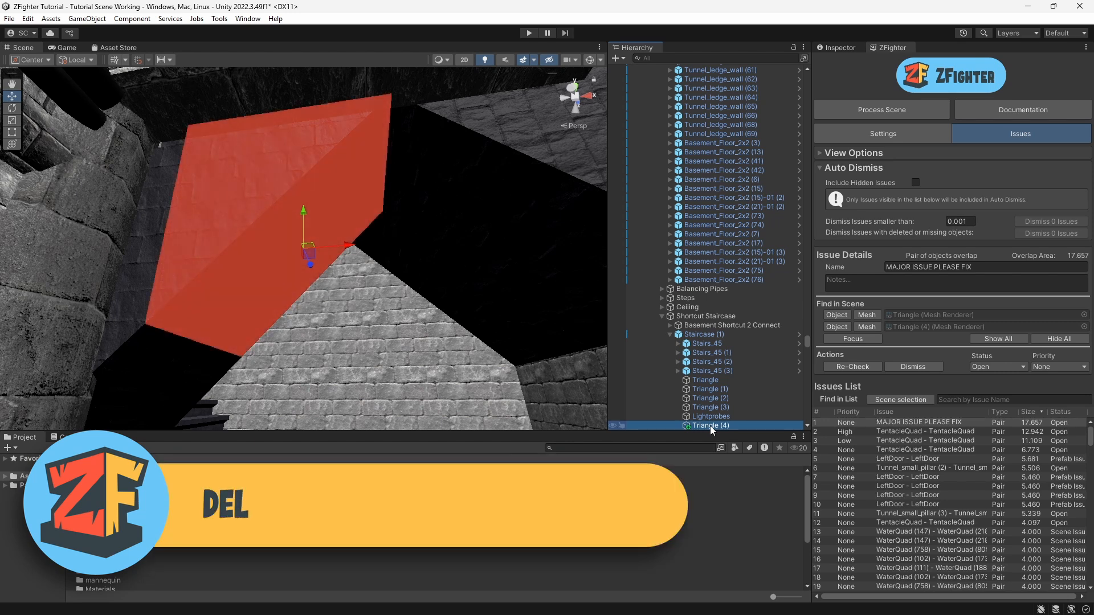
key("Delete")
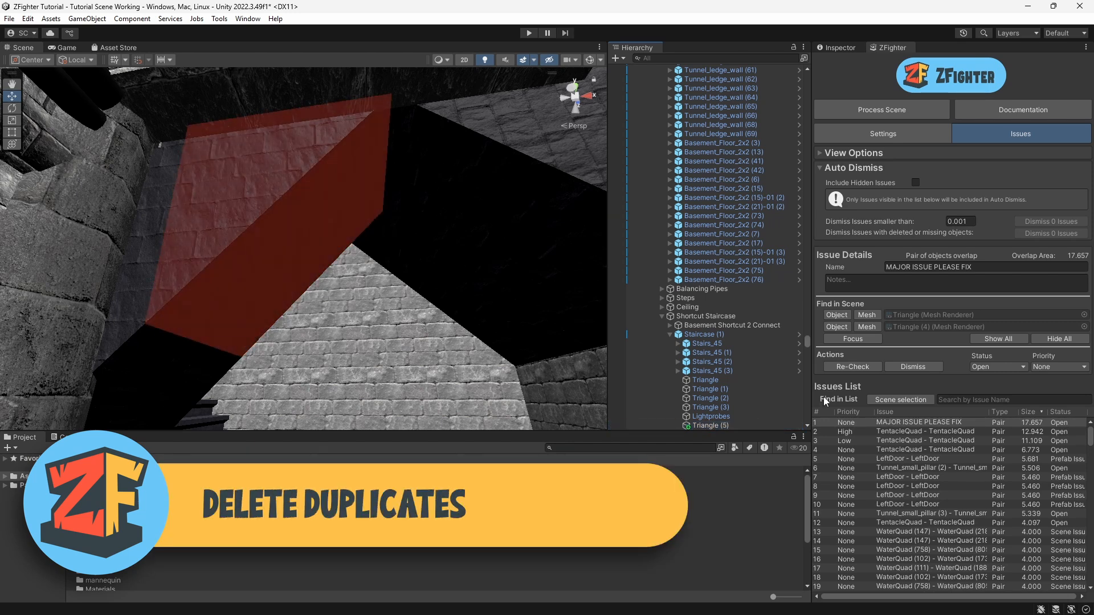
Step: Re-check the MAJOR ISSUE PLEASE FIX issue, saving the scene first, and dismiss it
left_click(900, 425)
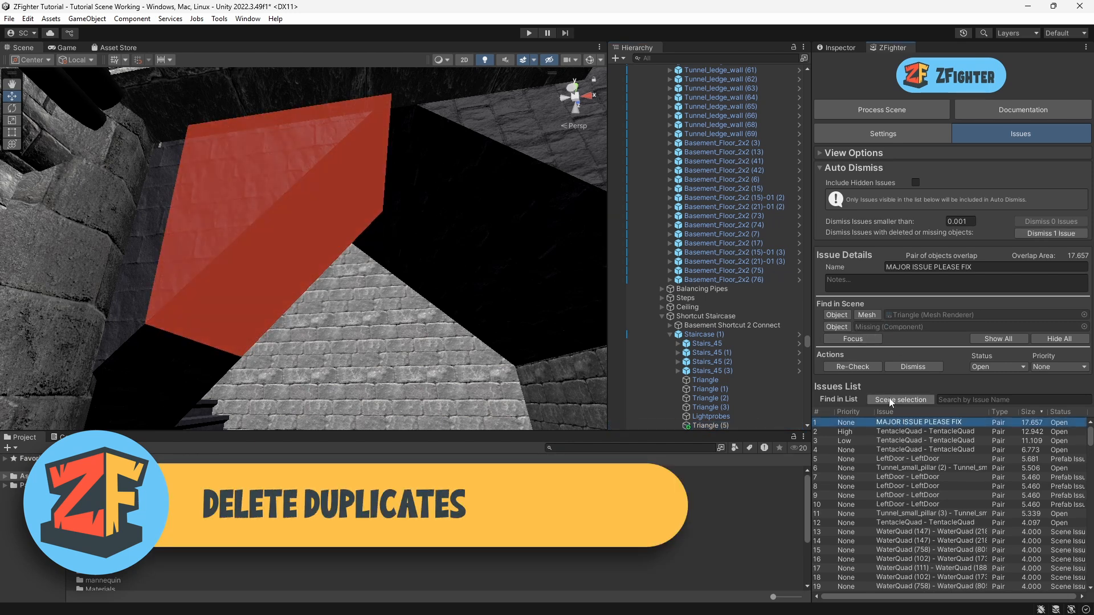
left_click(851, 367)
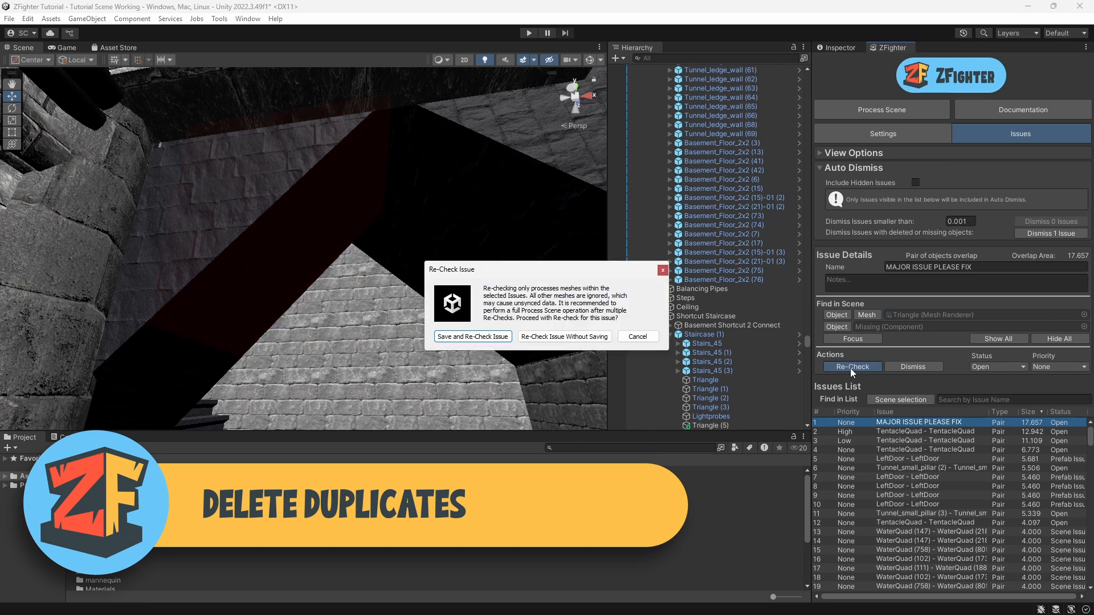
left_click(460, 340)
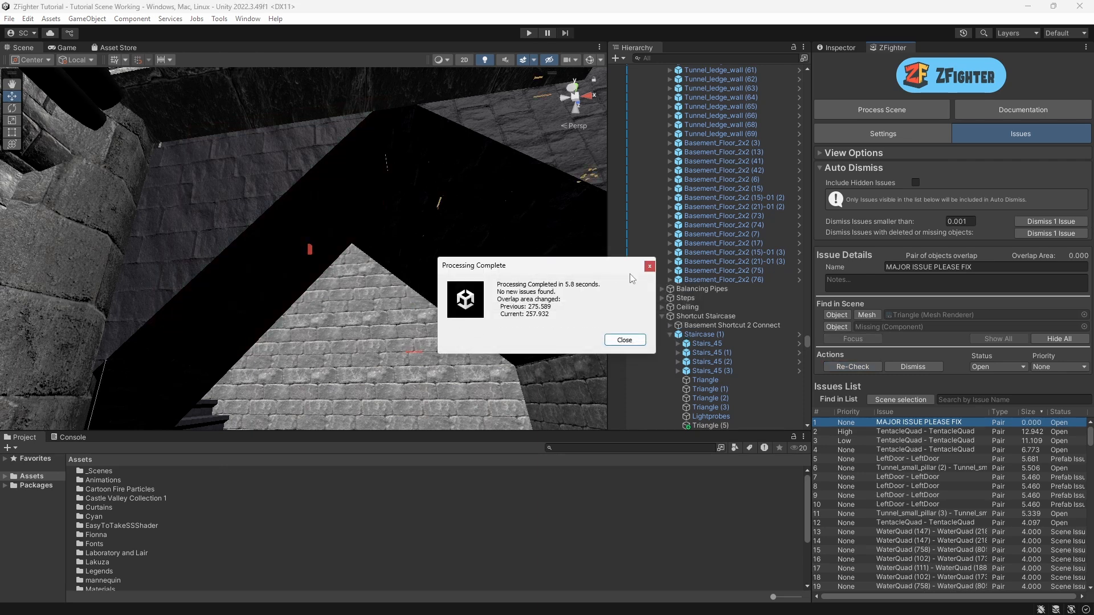
left_click(625, 340)
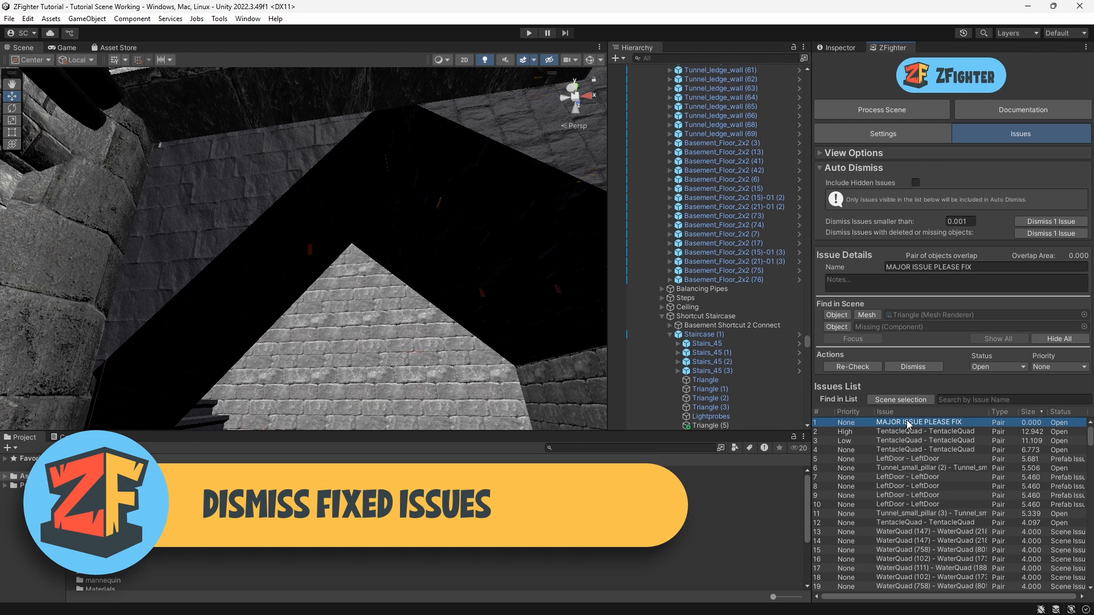
left_click(910, 366)
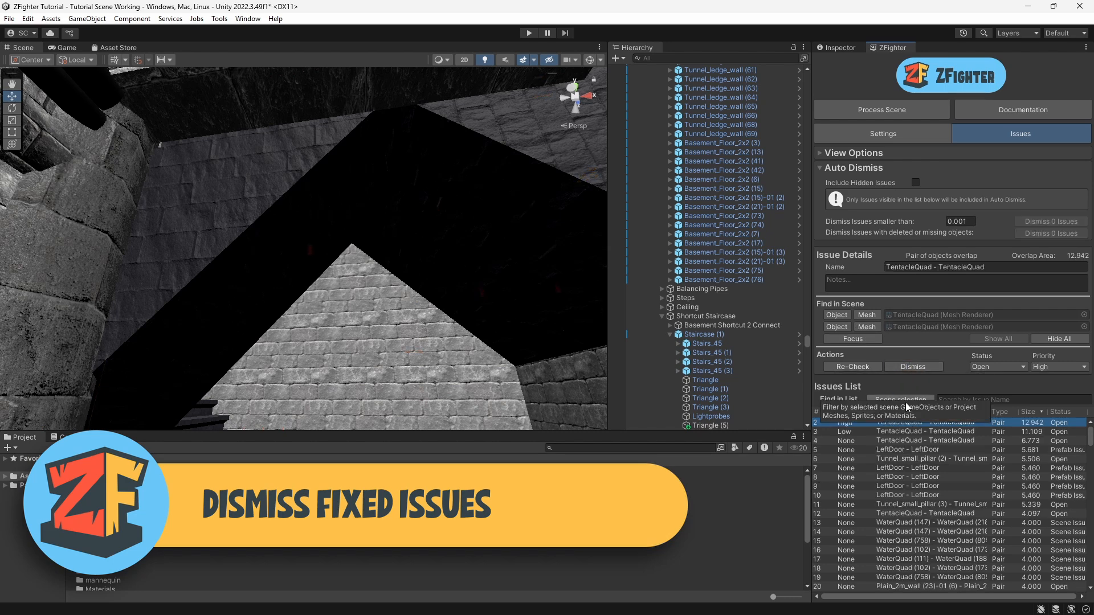
Step: Select the top TentacleQuad - TentacleQuad issue and inspect its overlap in the scene
left_click(899, 422)
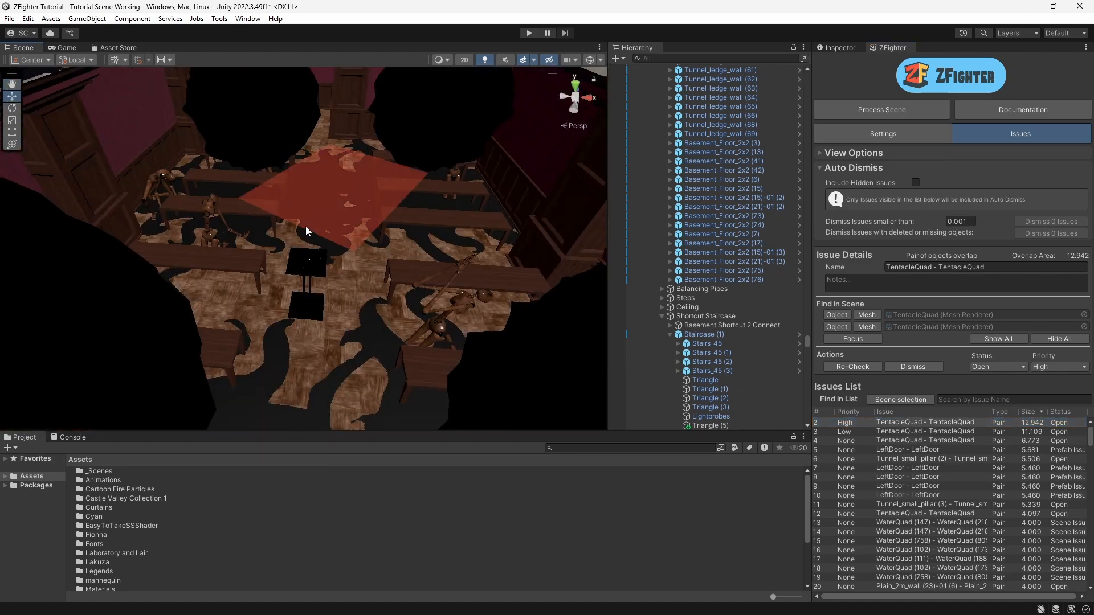
key("w")
right_click_drag(305, 230, 351, 393)
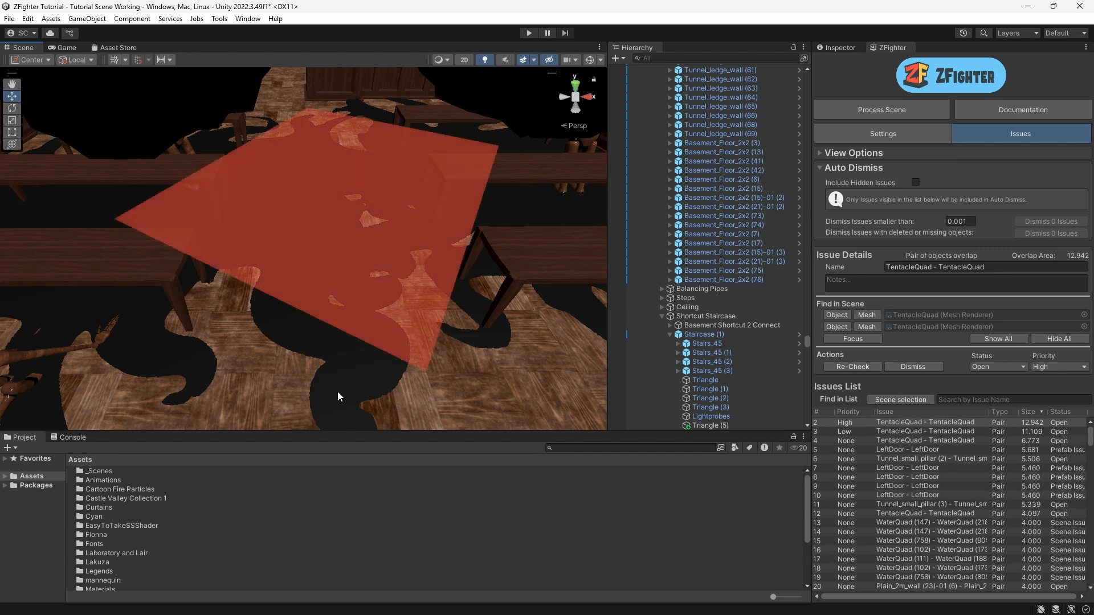
left_click(337, 391)
middle_click_drag(340, 392, 283, 303)
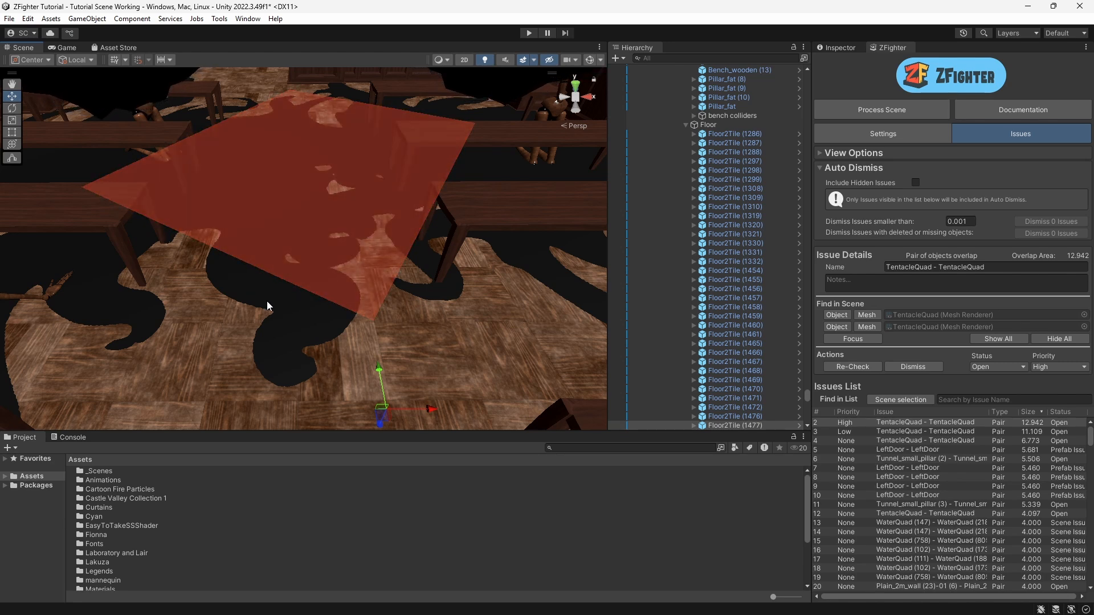
Step: Search the issues list for tenta
left_click(955, 400)
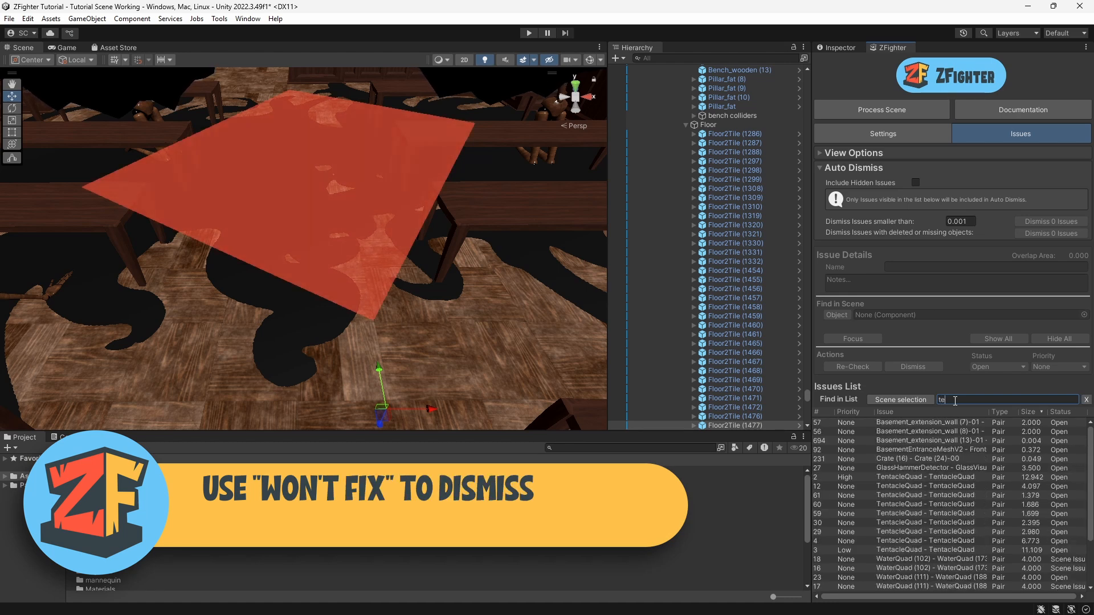
type("tenta")
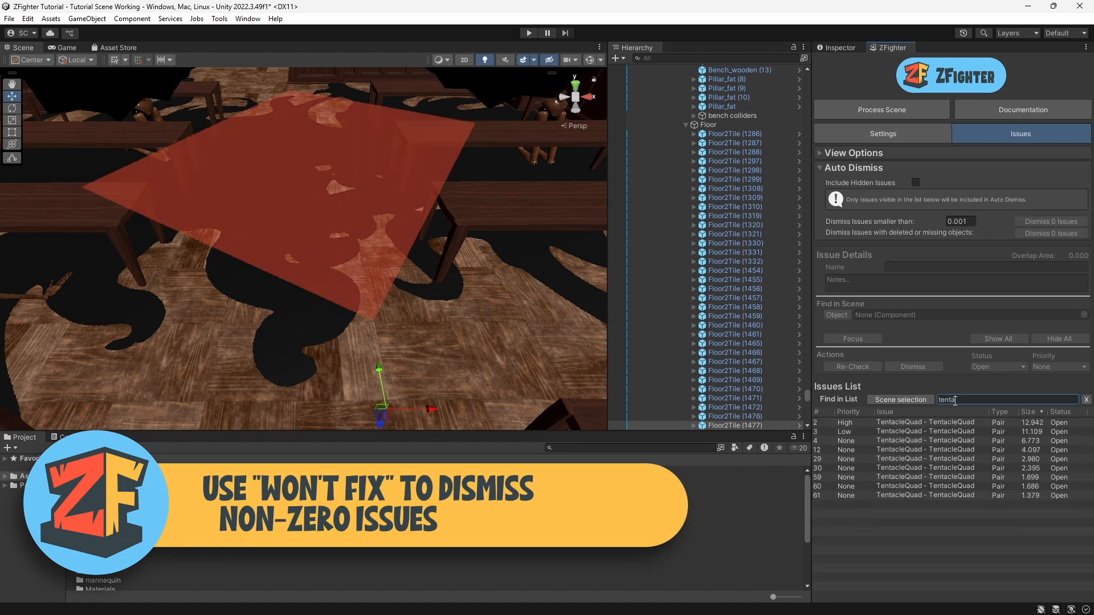
Step: Select all listed TentacleQuad issues, set their status to Won't Fix, and clear the search
left_click(910, 422)
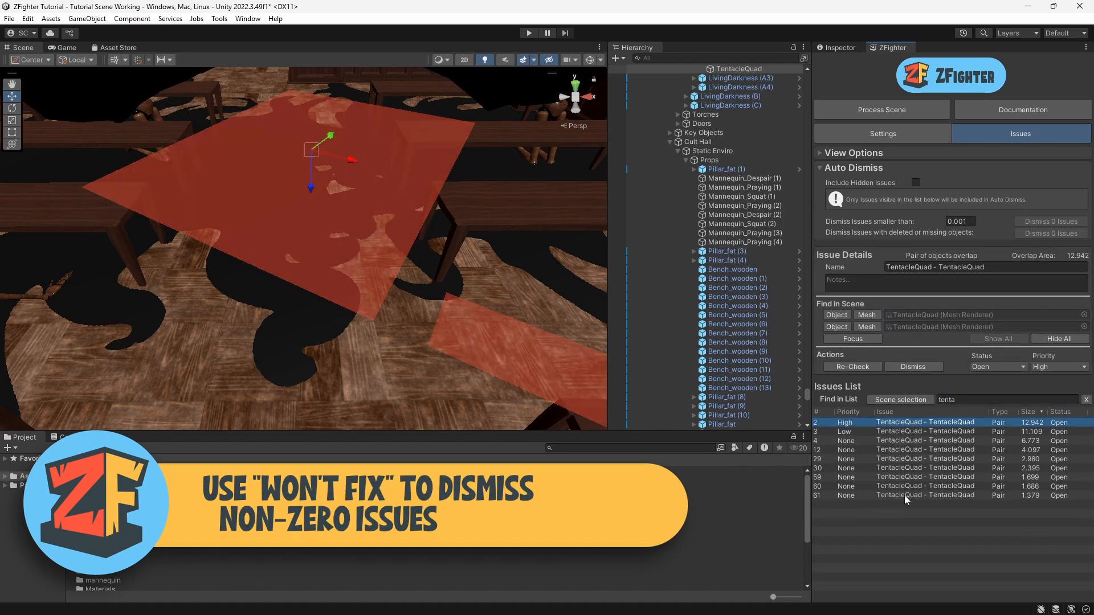
left_click(904, 494, "shift")
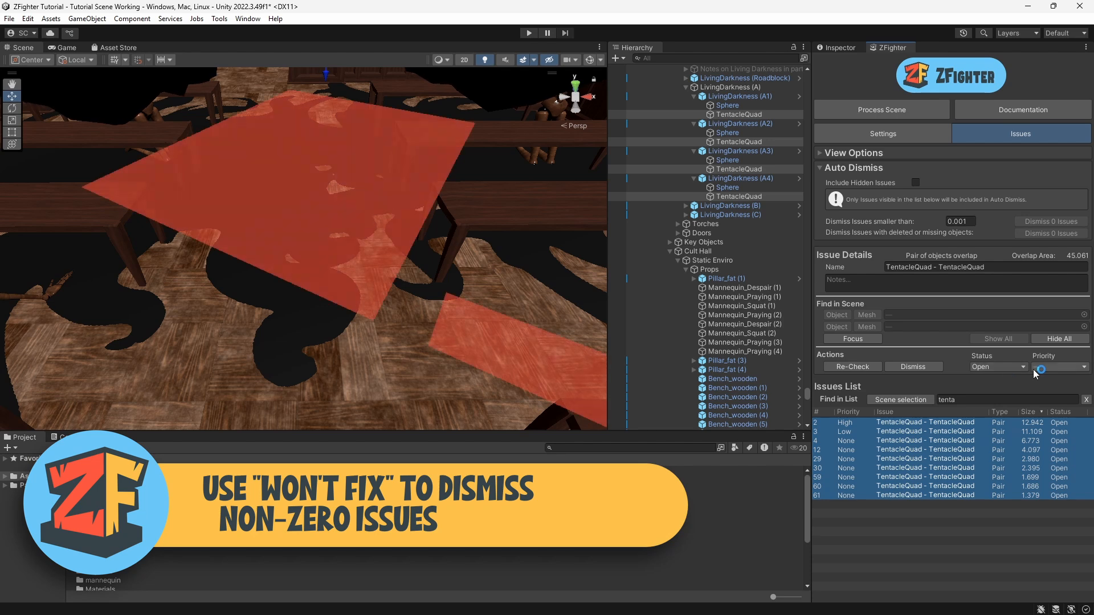
left_click(1011, 368)
left_click(1017, 455)
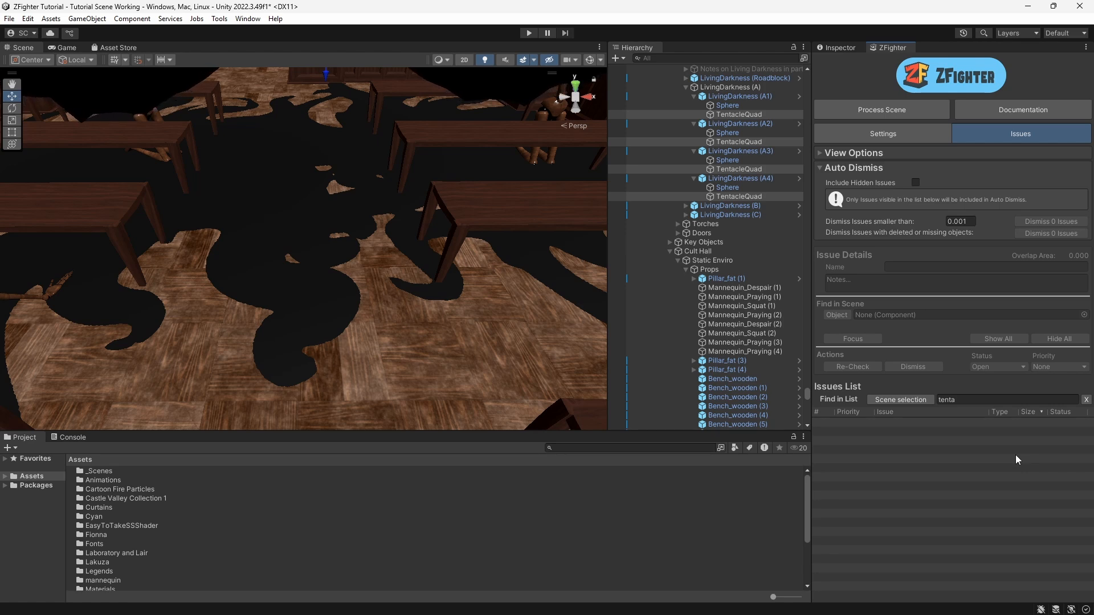
key("Escape")
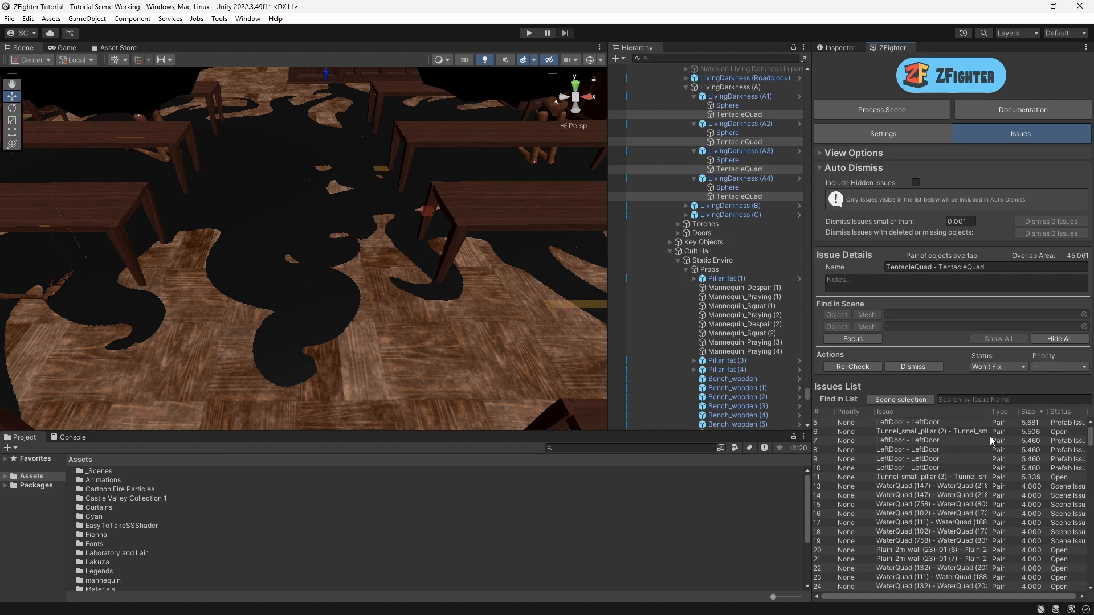
Step: Select the first LeftDoor - LeftDoor issue to view it in the scene
left_click(894, 422)
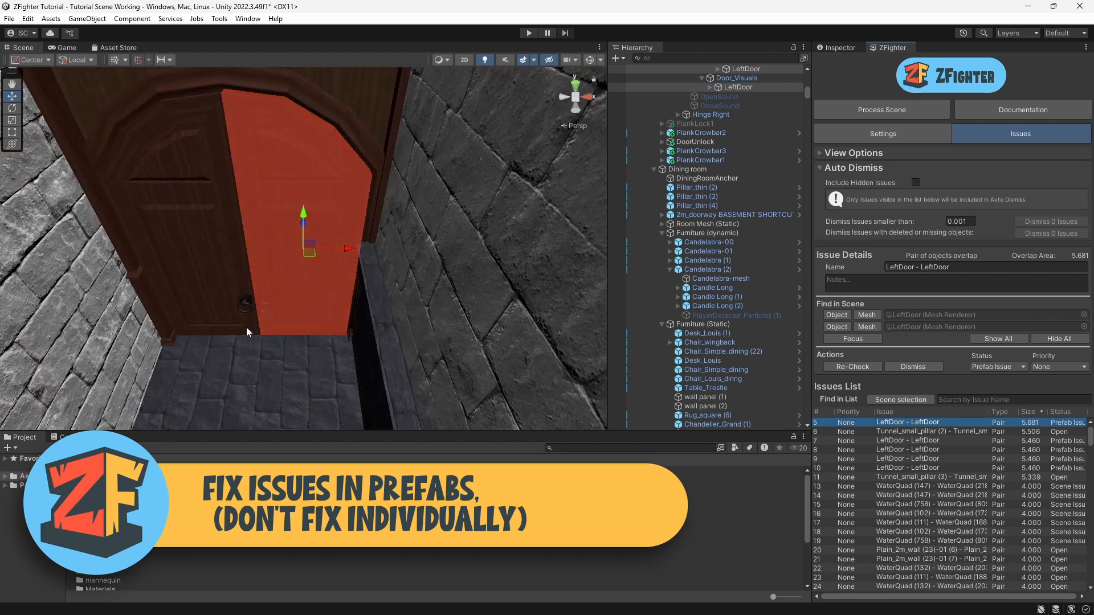
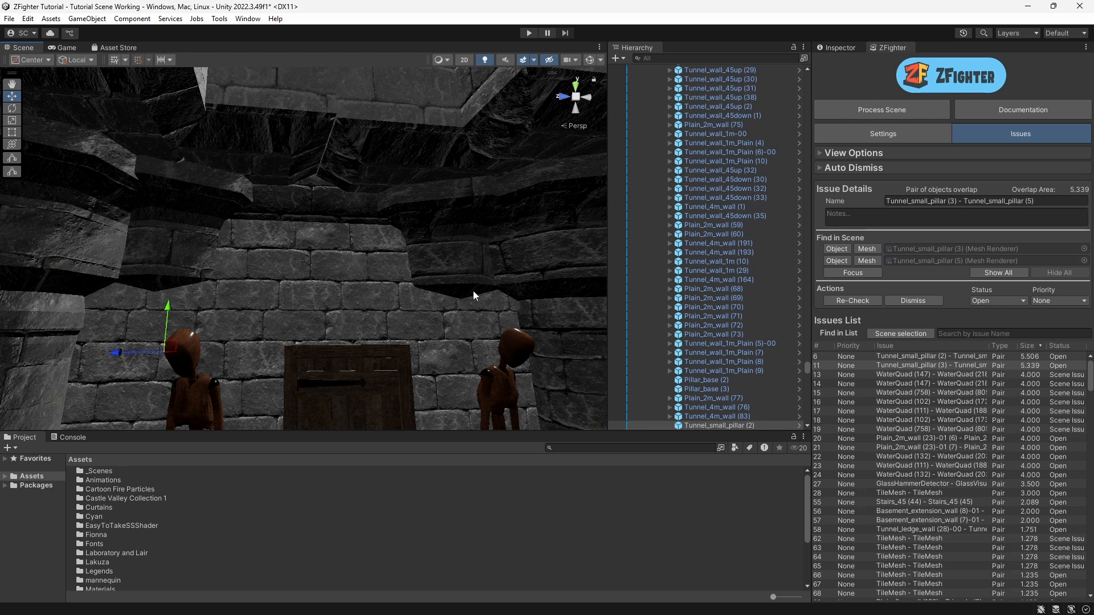
Step: Select the WaterQuad (147) - WaterQuad (218) issue and inspect its overlapping quads in the scene
left_click(454, 268)
left_click_drag(437, 297, 438, 302)
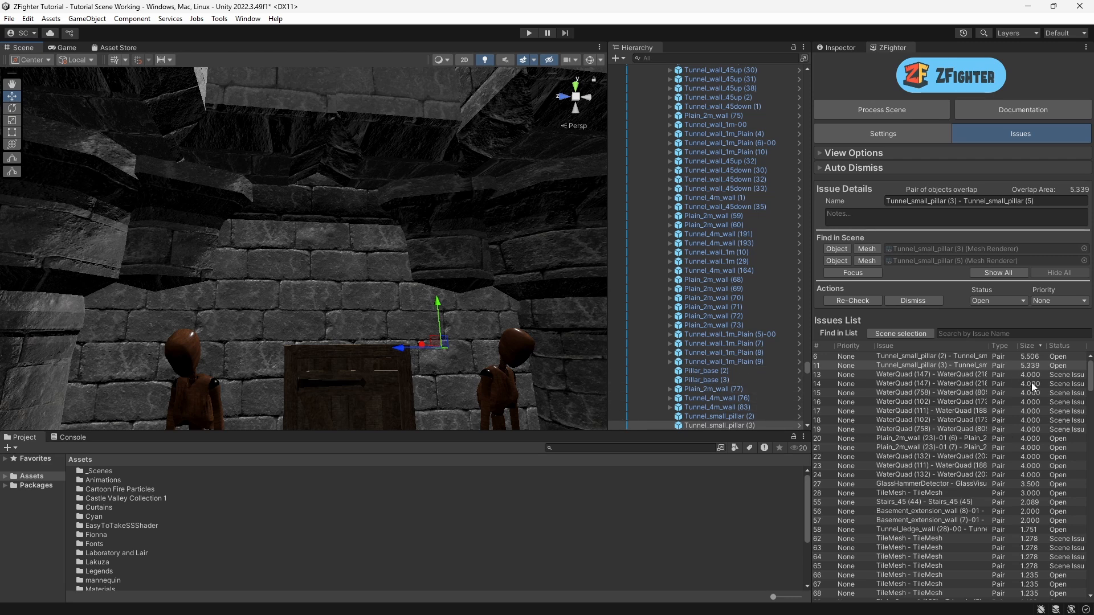
left_click(902, 375)
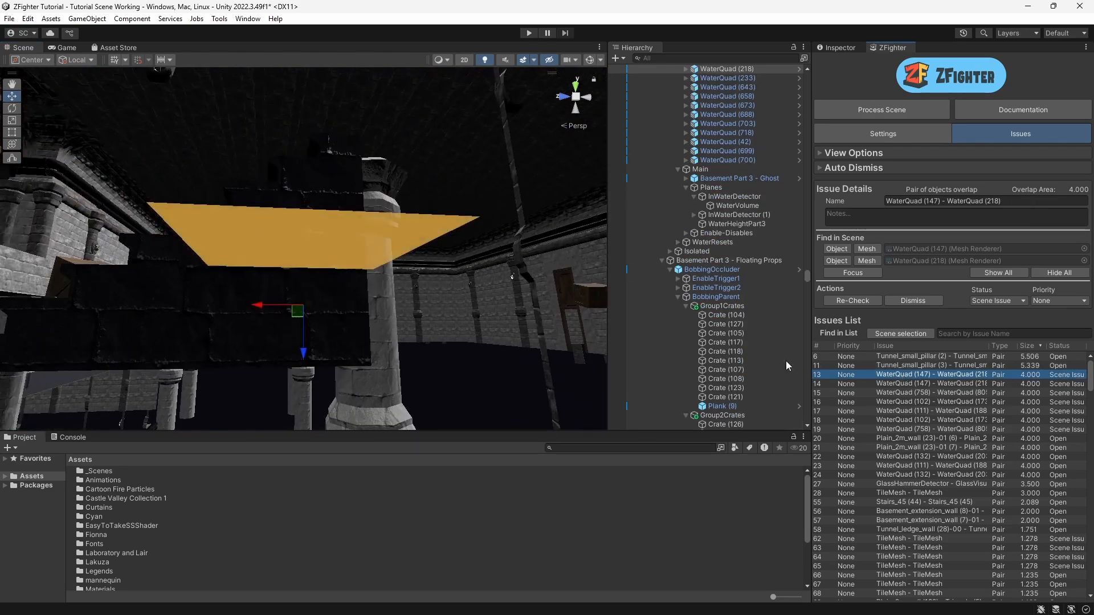
middle_click_drag(262, 228, 316, 263)
left_click_drag(316, 263, 286, 228, "alt")
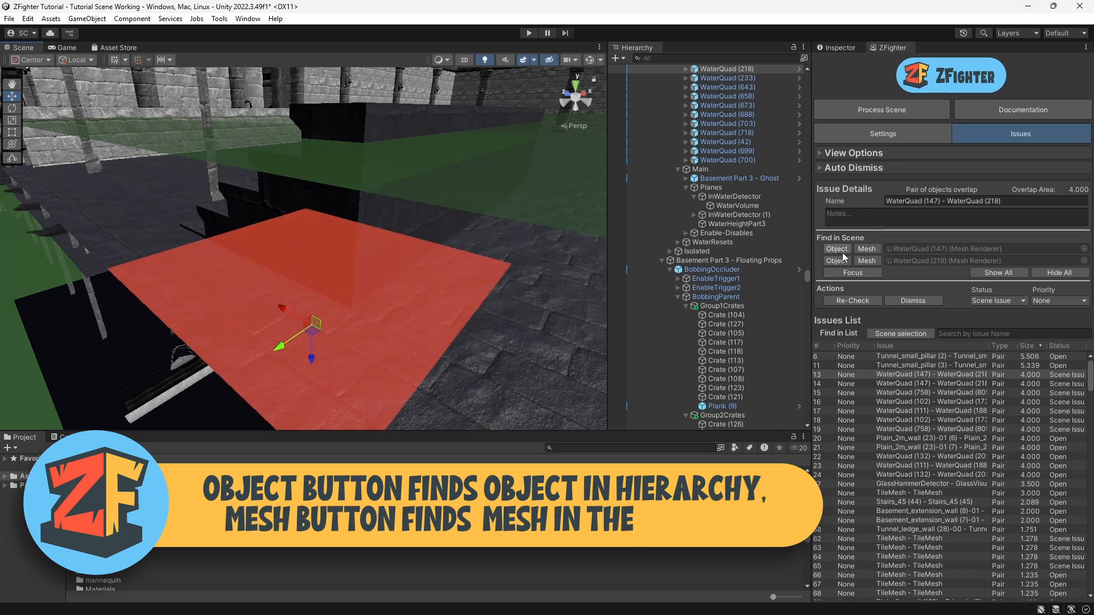
Step: Locate the issue's two quads in the hierarchy, undo an accidental move, and delete the duplicate WaterQuad (218)
left_click(838, 250)
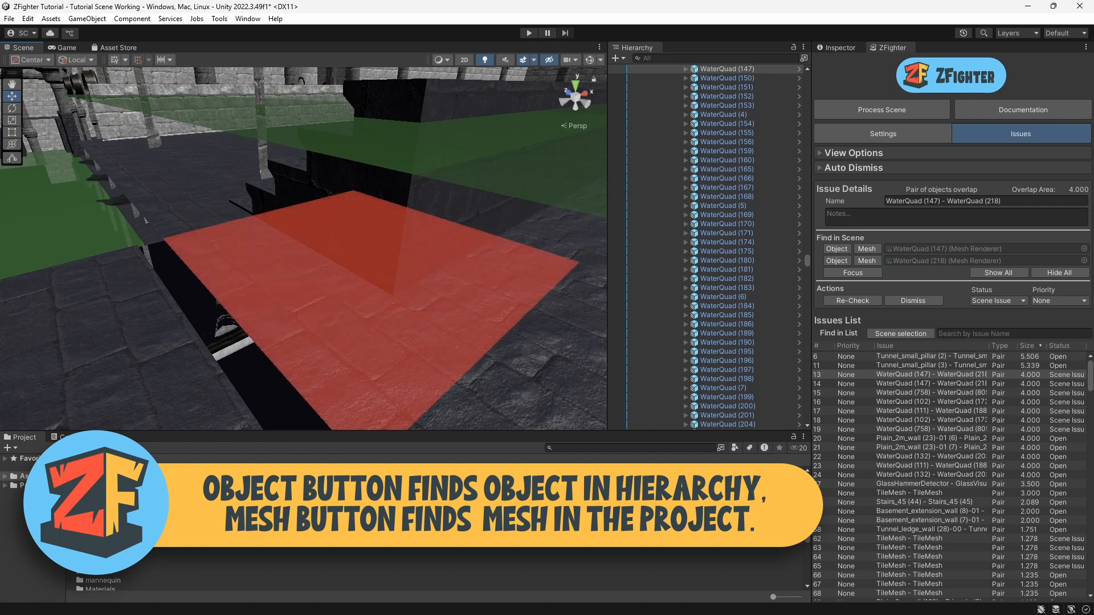
left_click(837, 260)
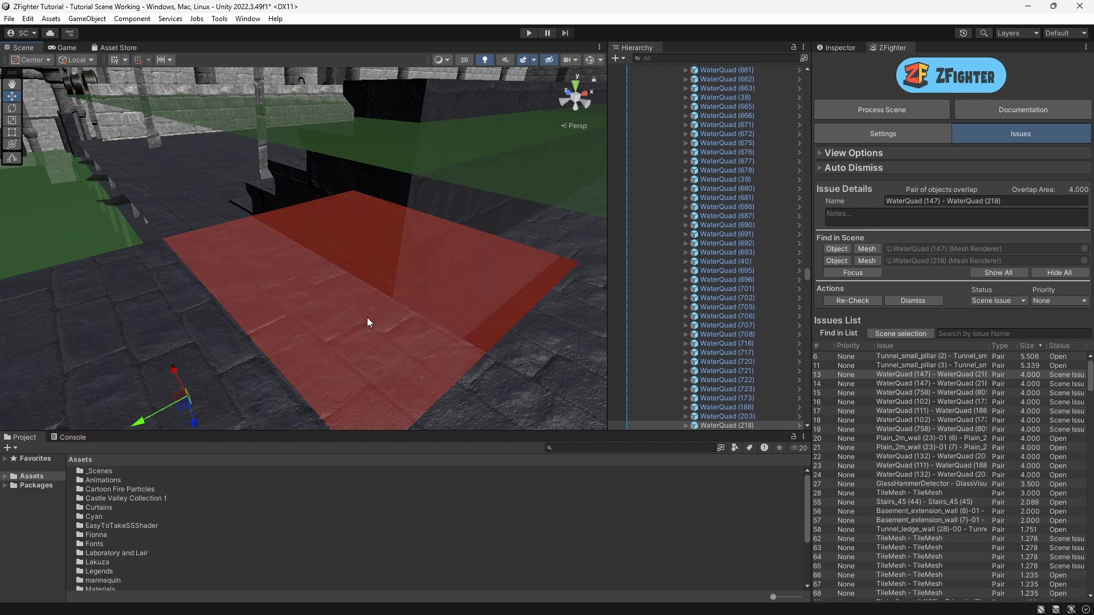
key("ctrl+z")
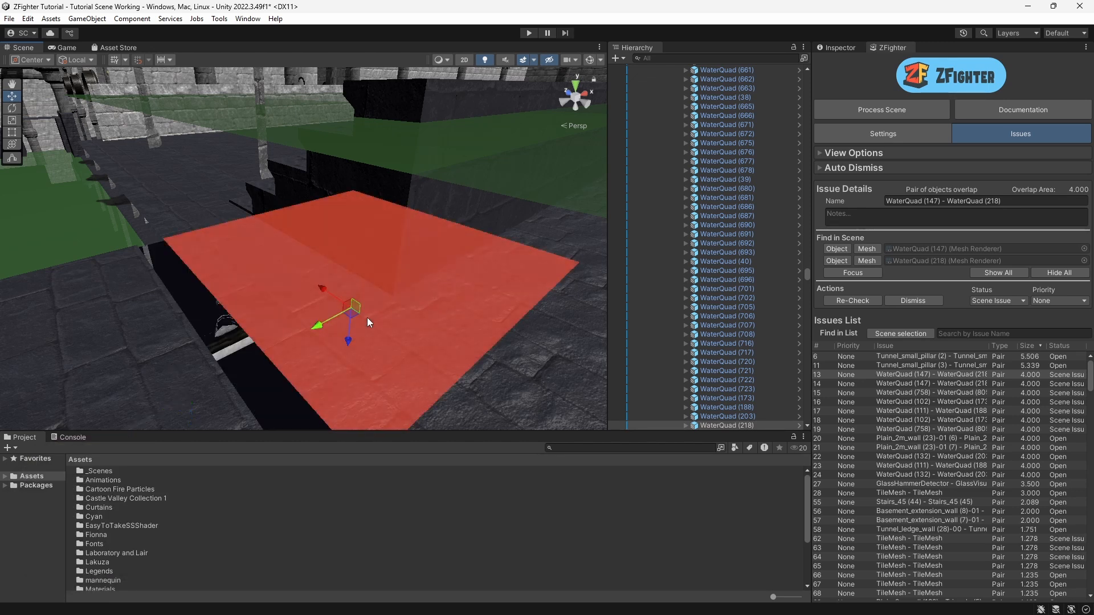
left_click(145, 359)
key("Delete")
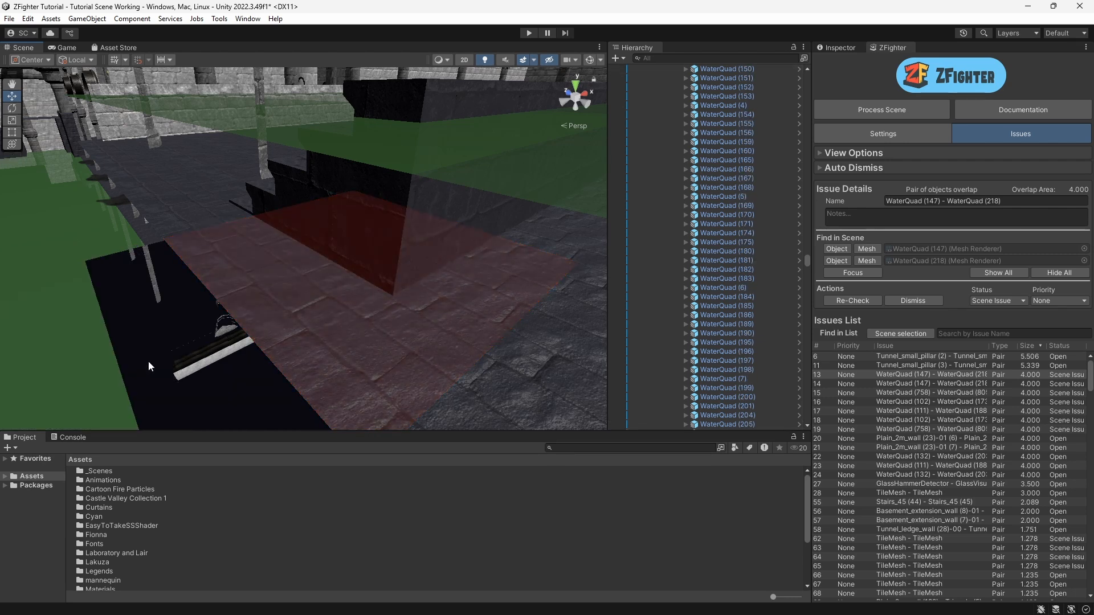
Step: Delete one duplicate WaterQuad object from each of the remaining WaterQuad pair issues in turn
left_click(907, 383)
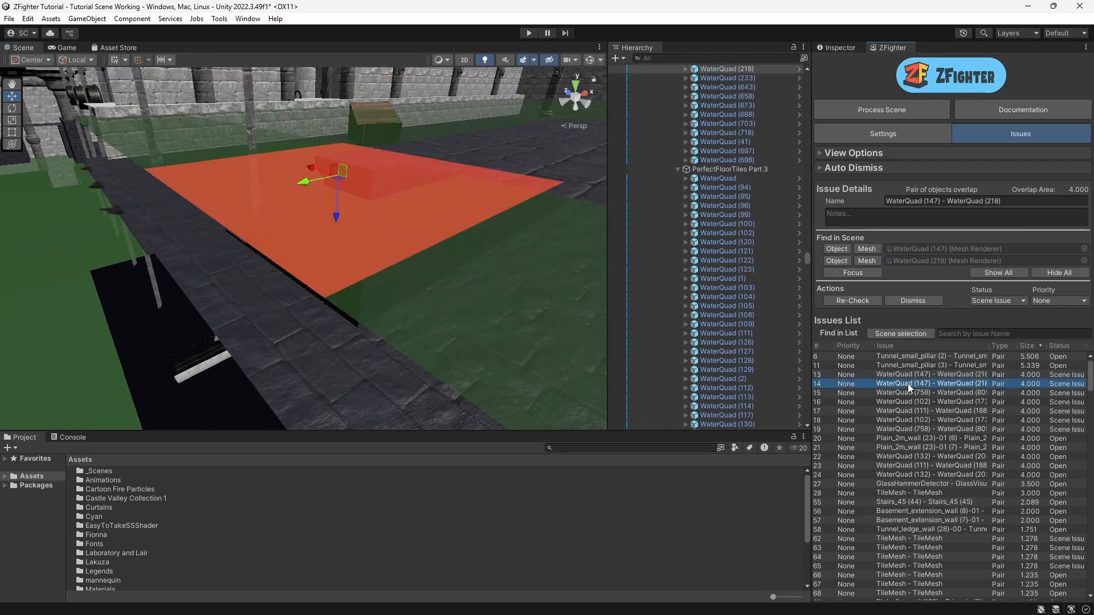
left_click(837, 248)
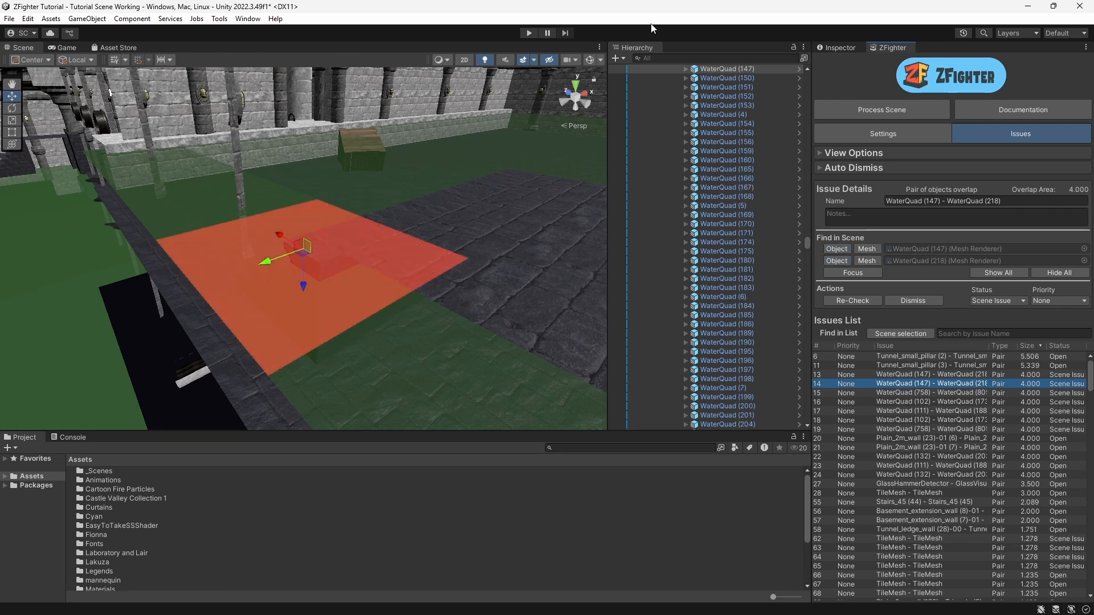
left_click(729, 69)
key("Delete")
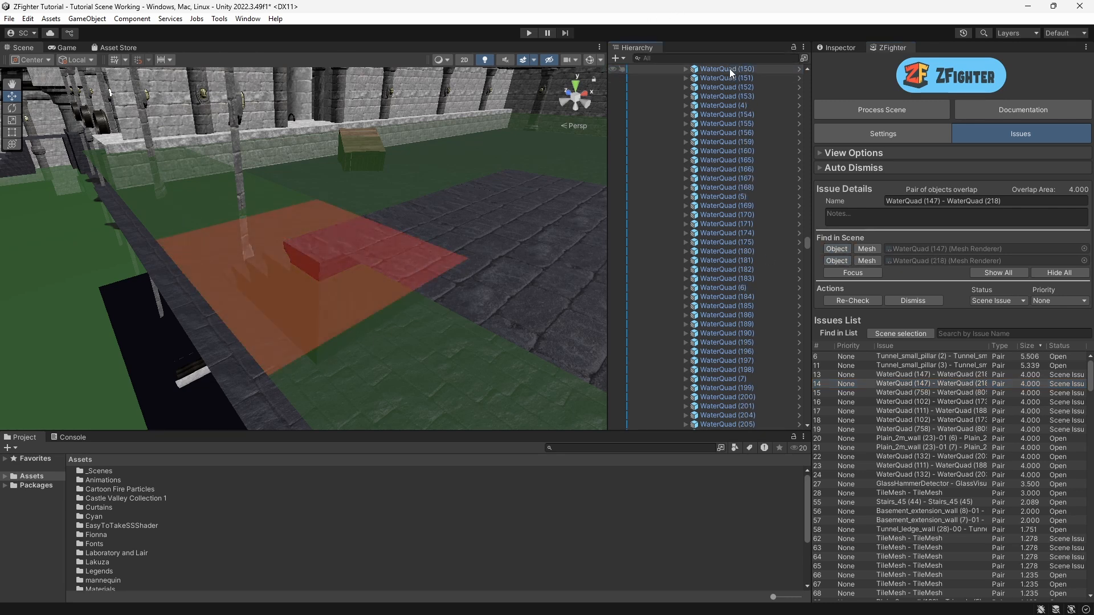
left_click(912, 392)
left_click(836, 250)
left_click(729, 69)
key("Delete")
left_click(912, 401)
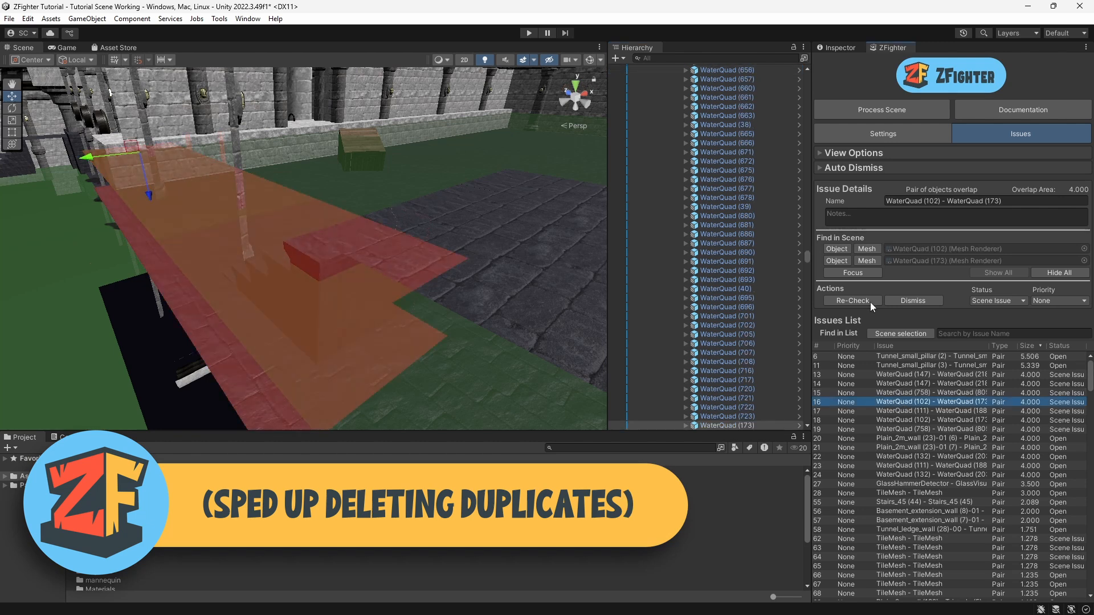
left_click(836, 249)
left_click(719, 69)
key("Delete")
left_click(911, 410)
left_click(836, 249)
left_click(719, 68)
key("Delete")
left_click(914, 420)
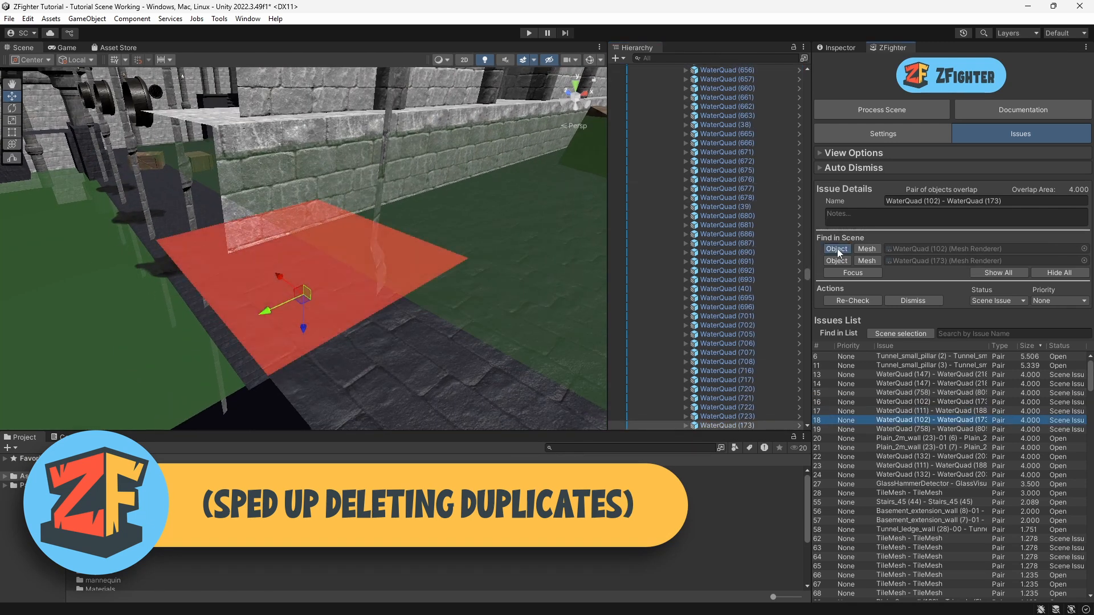
left_click(837, 249)
left_click(718, 69)
key("Delete")
left_click(914, 429)
key("Delete")
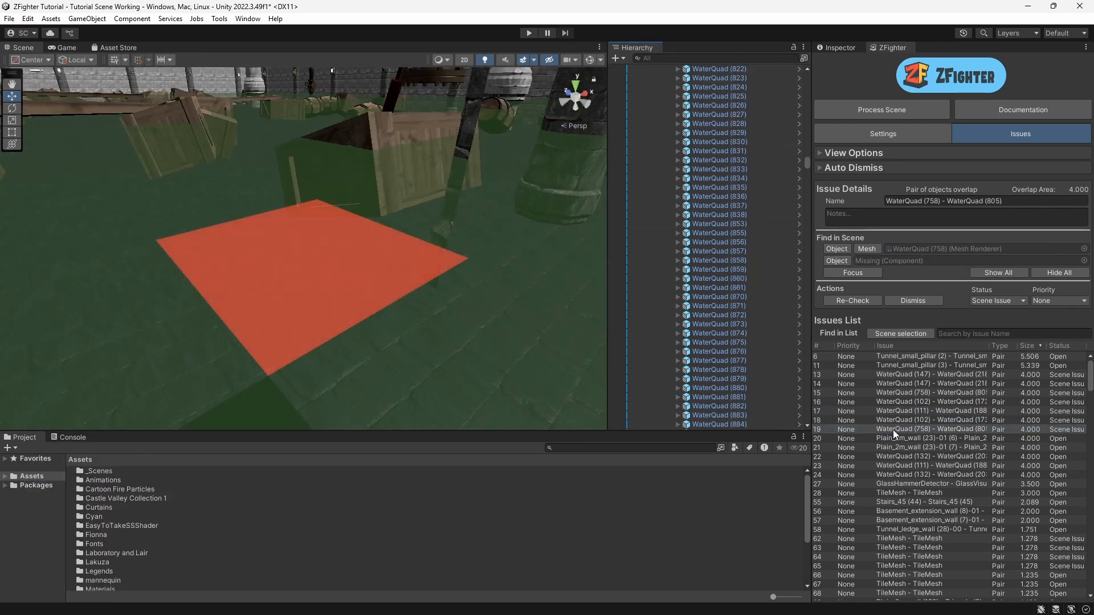
Step: Select the issues from the tunnel pillars through the last WaterQuad, re-check them with saving, and dismiss them
left_click(894, 430)
left_click(906, 356, "shift")
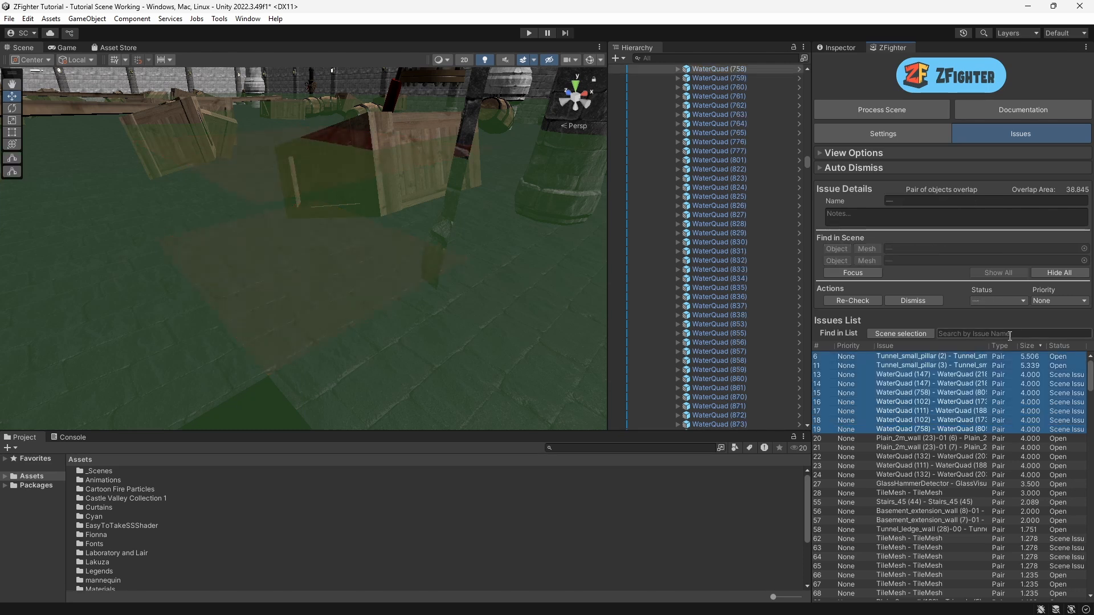
left_click(844, 302)
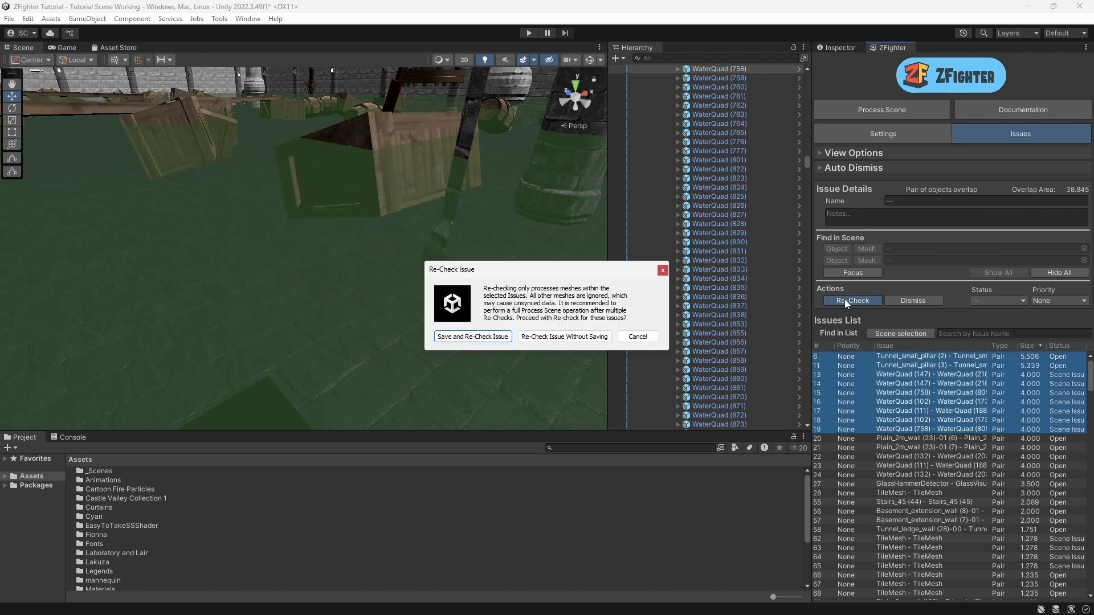
left_click(466, 336)
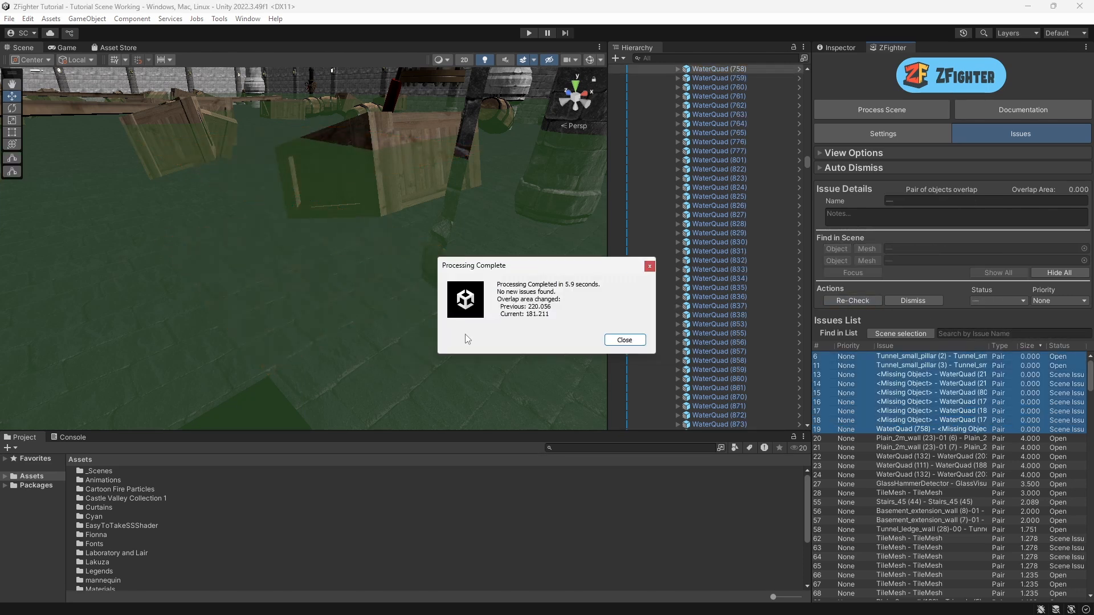
left_click(623, 340)
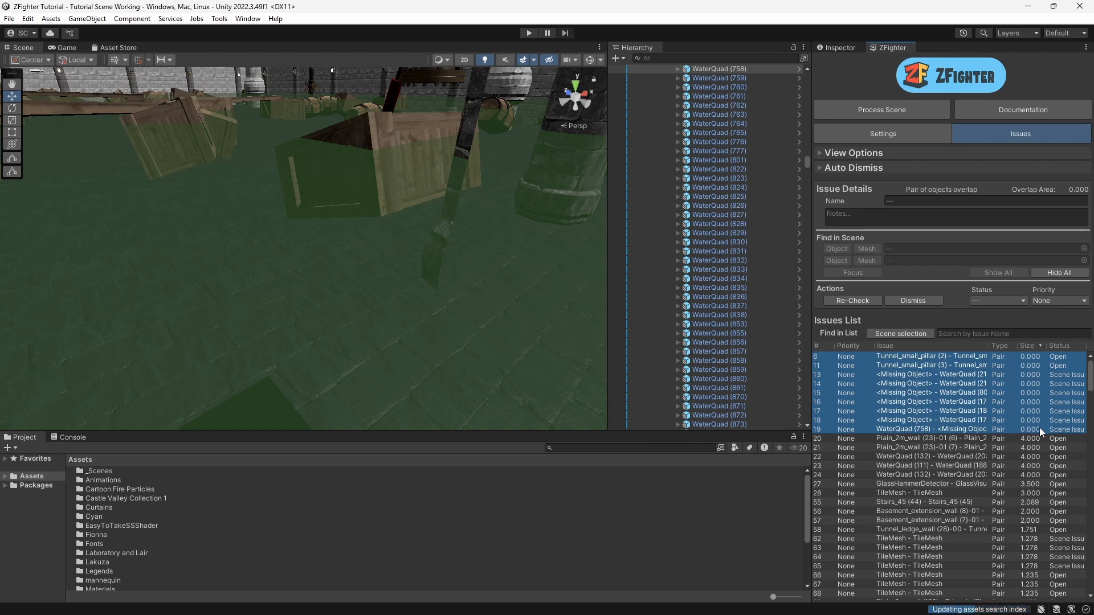
left_click(912, 300)
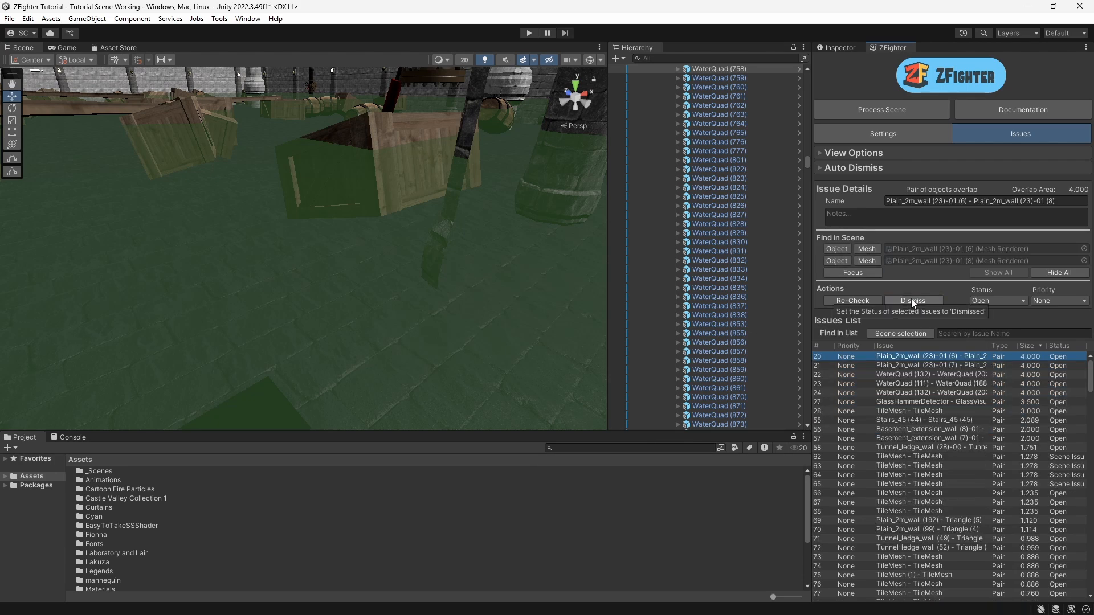
left_click(906, 357)
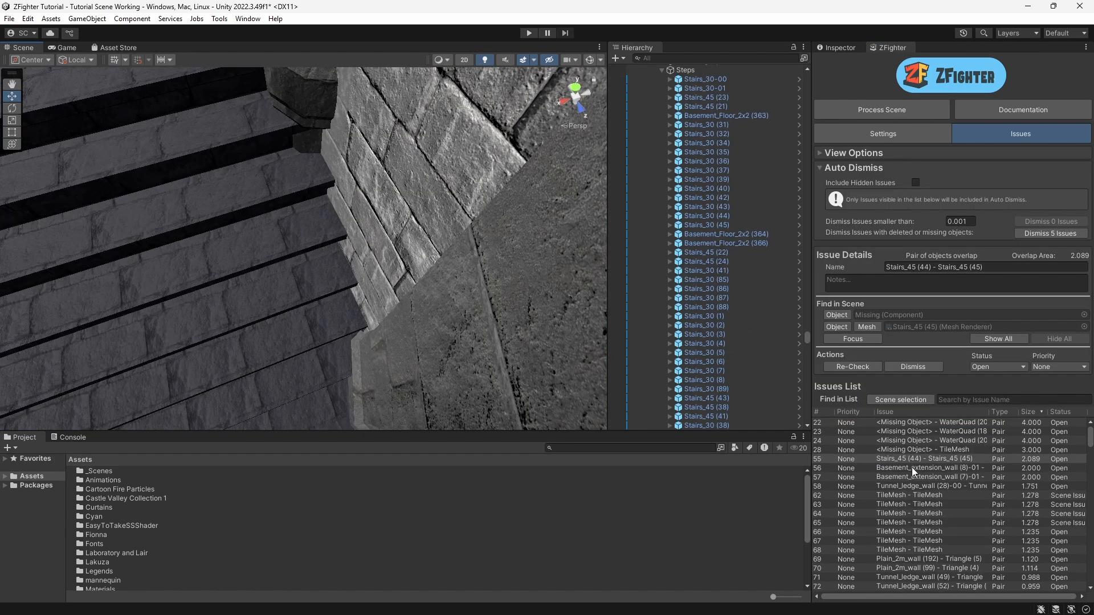
Step: Select the Basement_extension_wall (8)-01 issue and examine the overlapping wall in the scene
left_click(911, 468)
right_click_drag(311, 273, 285, 275)
middle_click_drag(285, 276, 306, 120)
right_click_drag(304, 217, 298, 97)
middle_click_drag(298, 98, 322, 172)
right_click_drag(322, 172, 452, 268)
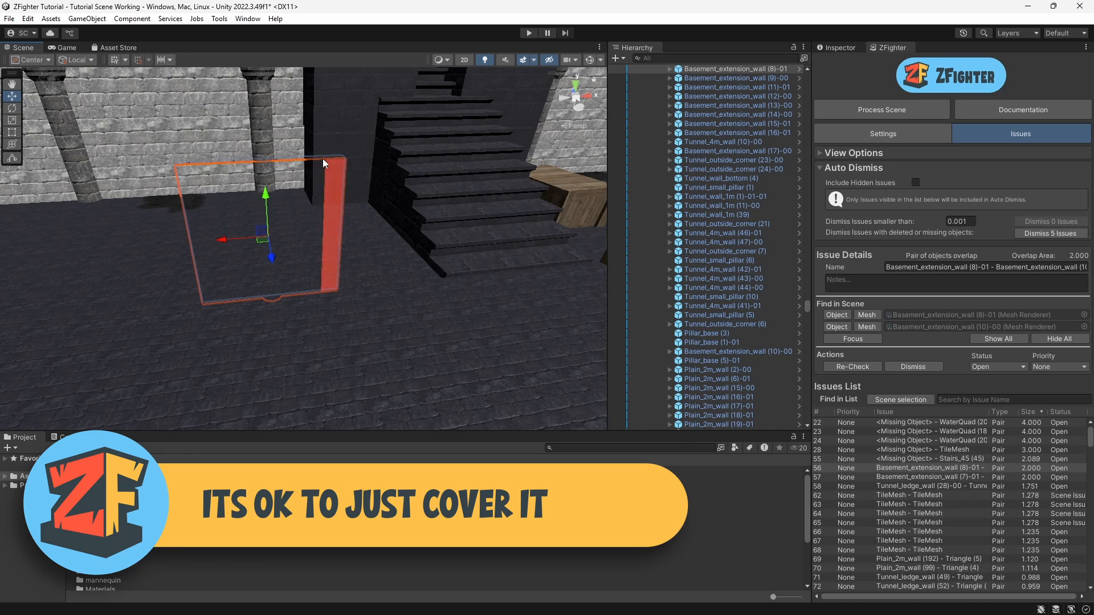
middle_click_drag(347, 305, 239, 414)
left_click_drag(243, 367, 344, 321, "alt")
scroll(279, 334, "down", 2)
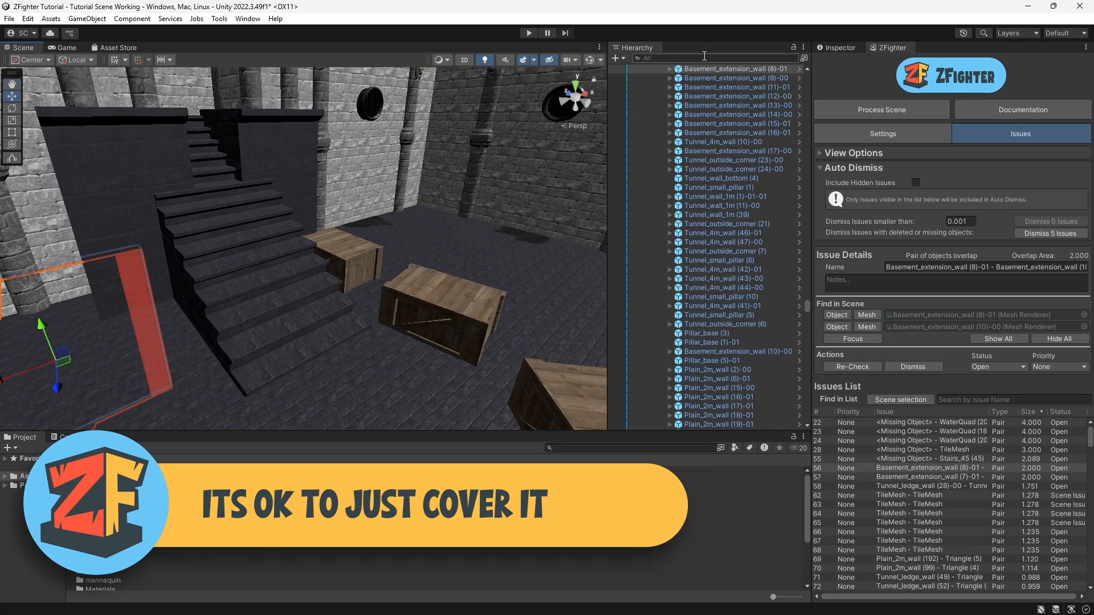
Step: Search the hierarchy for sins and frame the pillars inside the Pillars to hide my sins group
left_click(701, 58)
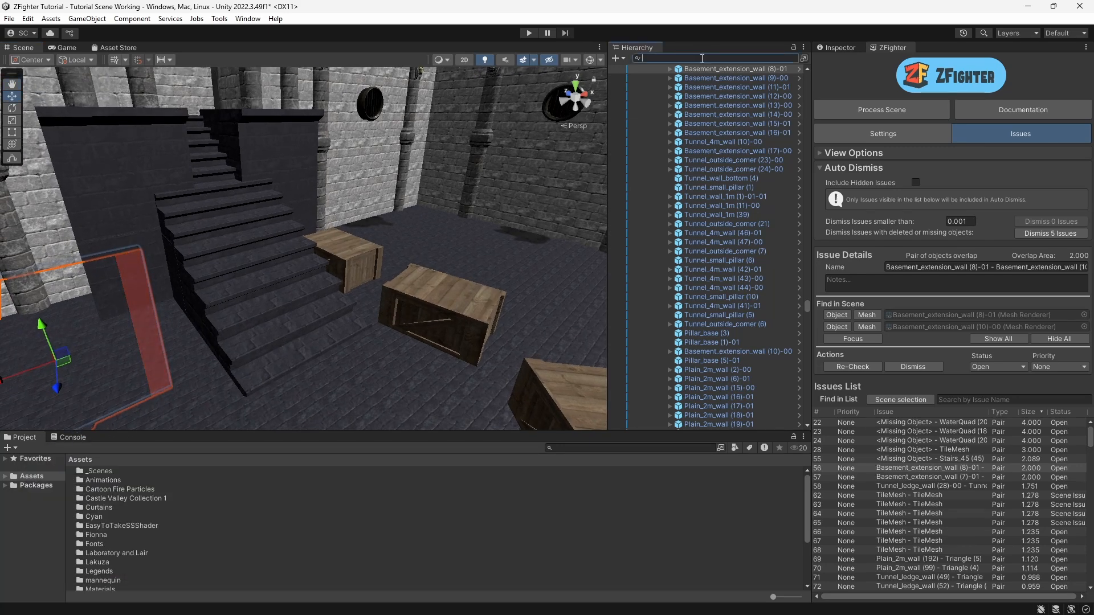
type("sins")
left_click(672, 78)
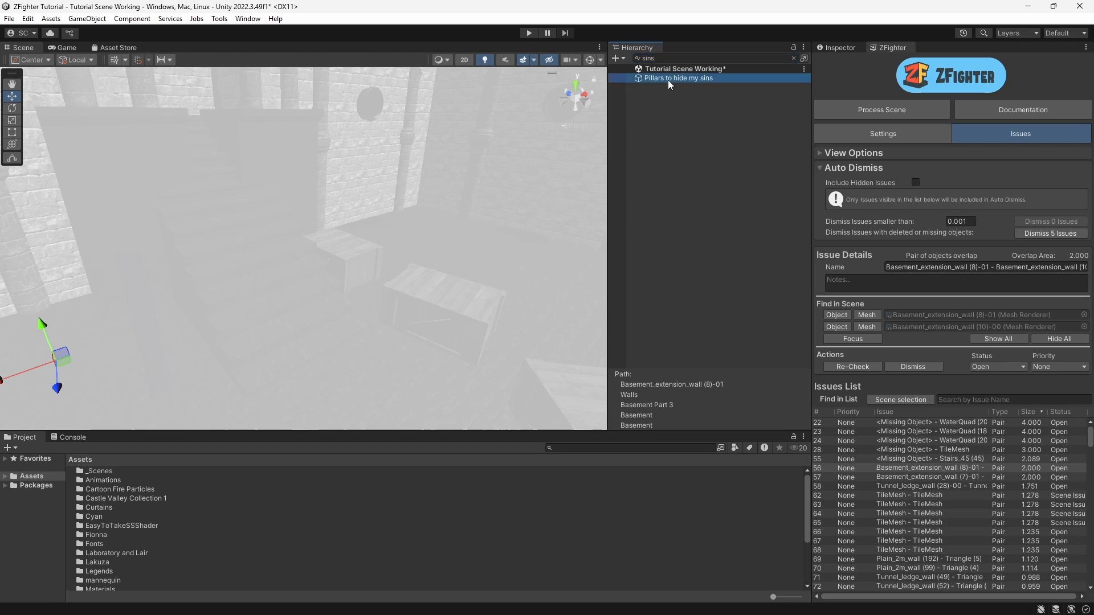
left_click(793, 58)
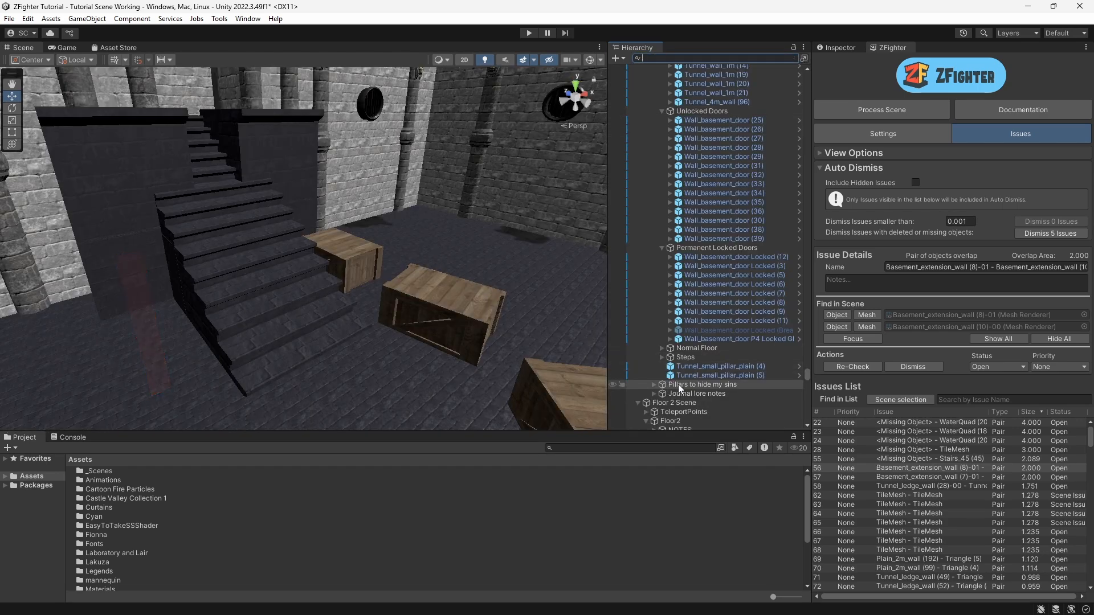
left_click(653, 384)
scroll(684, 376, "down", 8)
scroll(698, 228, "up", 4)
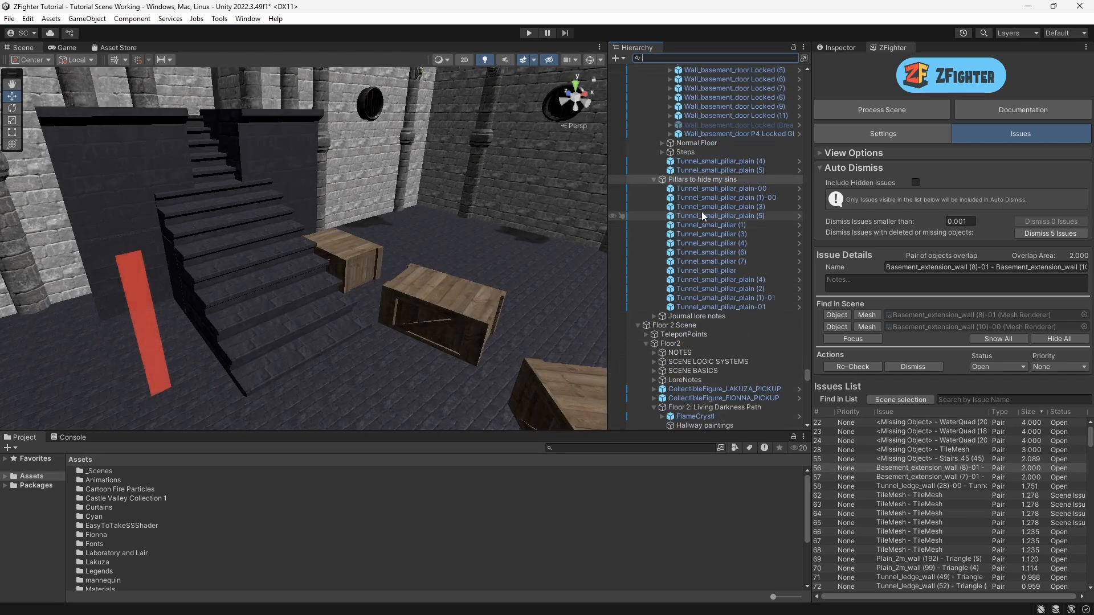
double_click(696, 192)
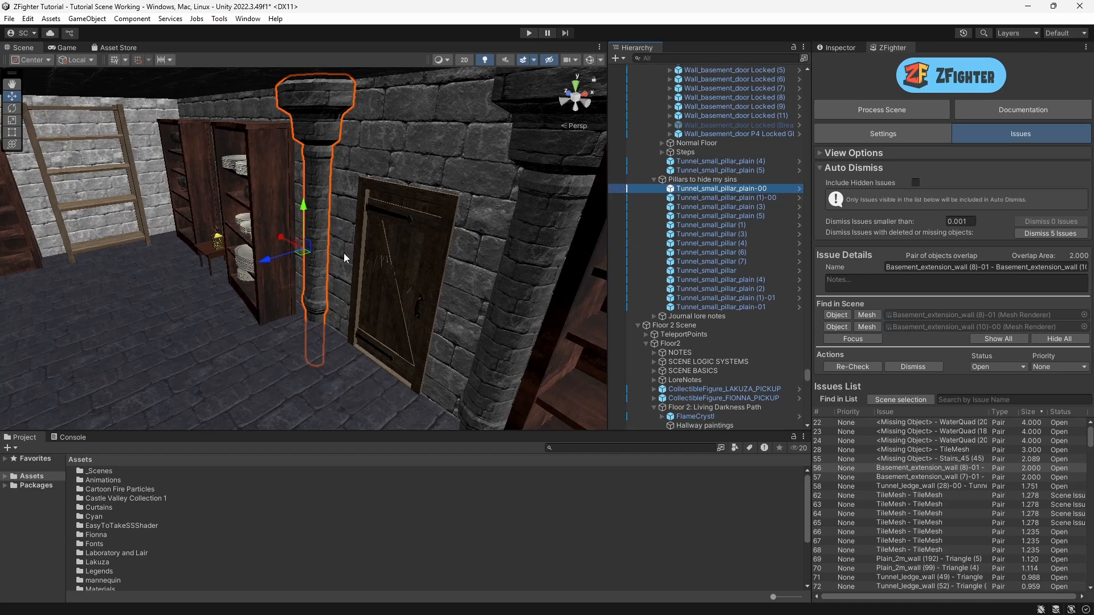
middle_click_drag(337, 245, 464, 272)
double_click(703, 198)
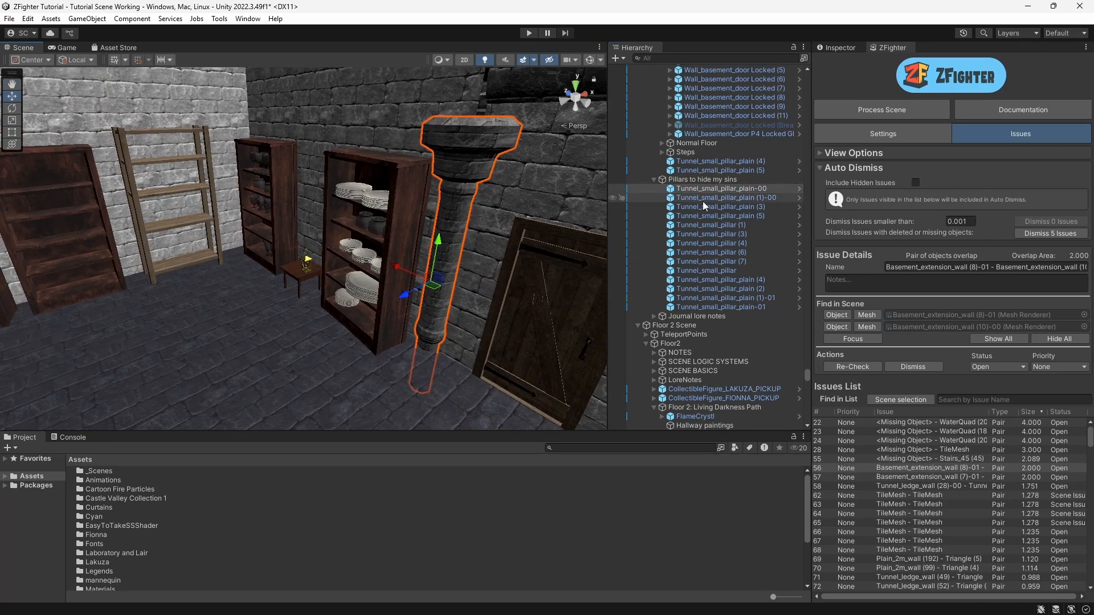
double_click(705, 207)
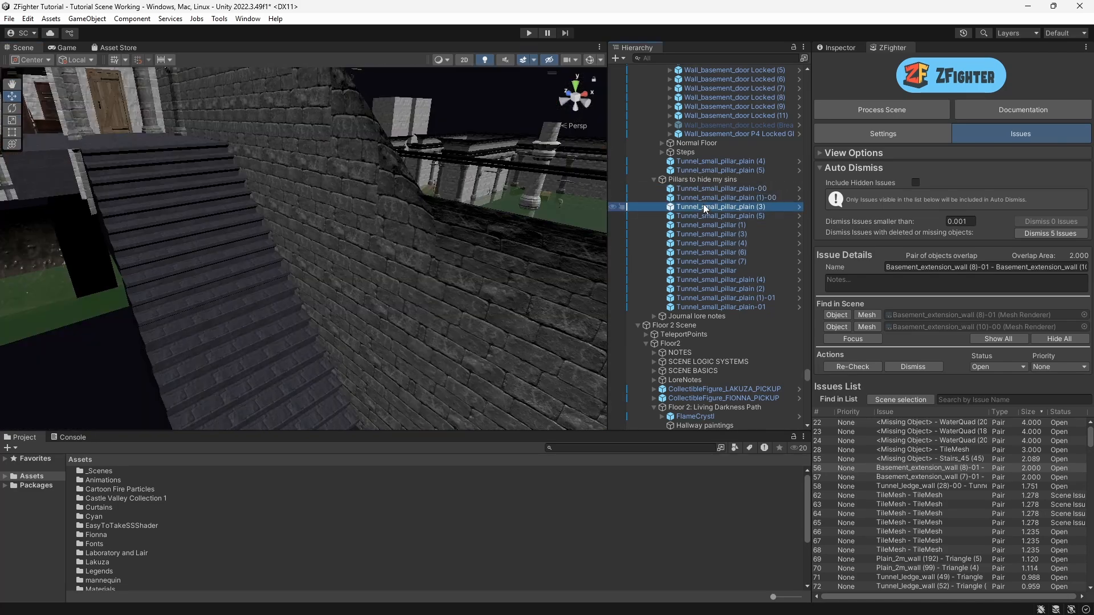
double_click(698, 226)
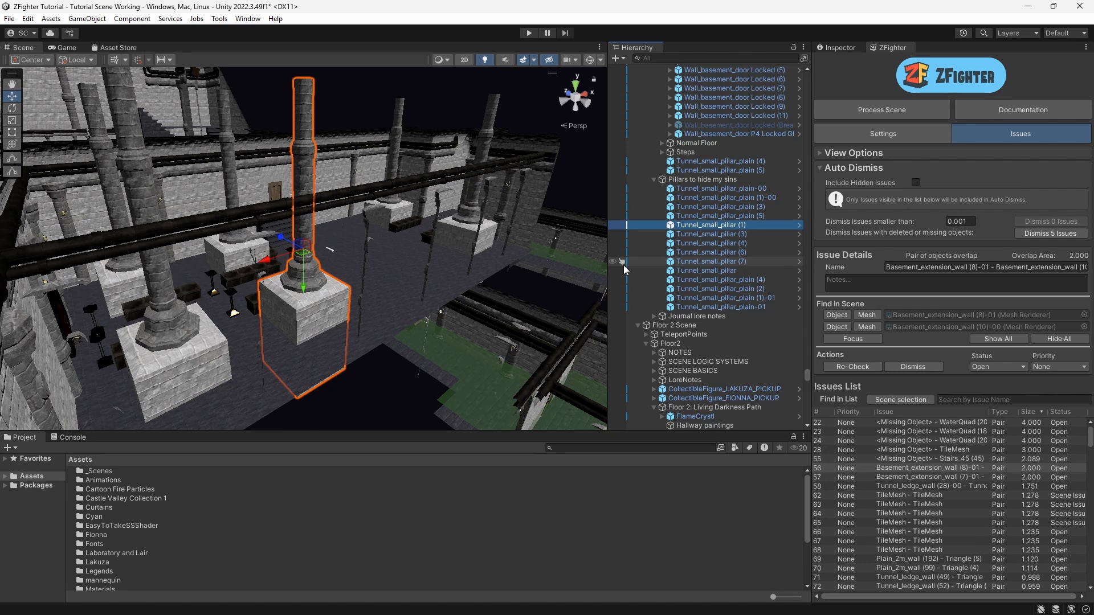
Step: Select both Basement_extension_wall issues and change their status
left_click(885, 477, "shift")
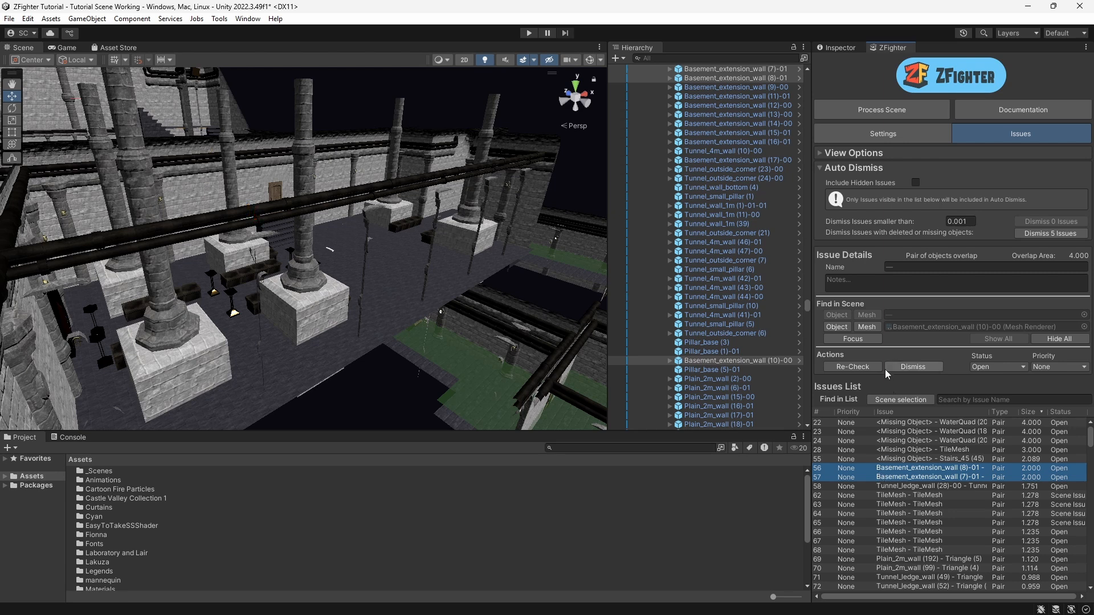
left_click(992, 367)
left_click(1016, 459)
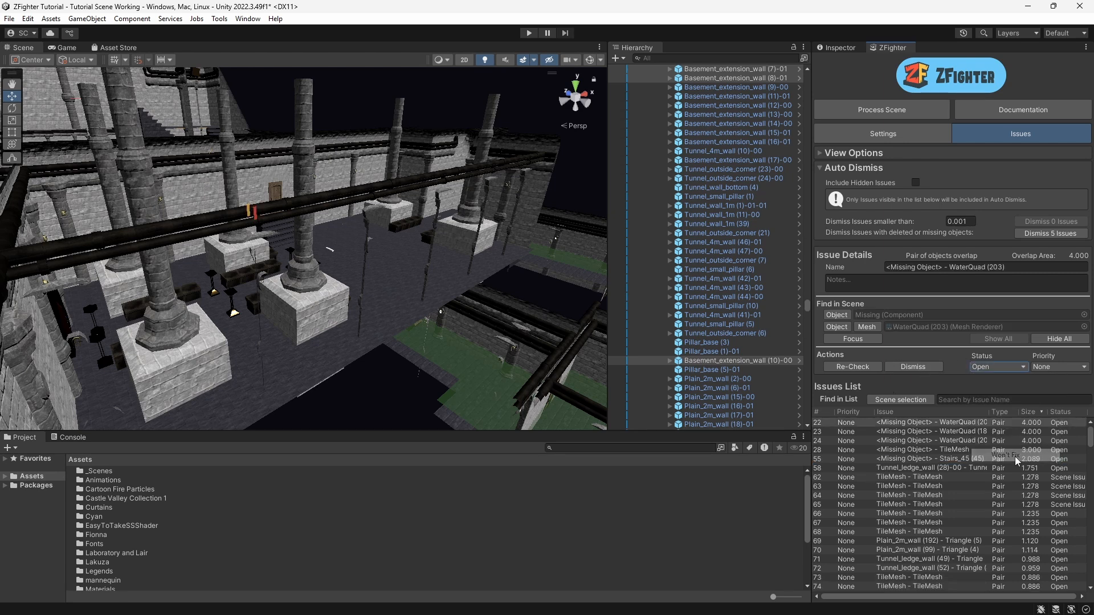
Step: Re-check the five Missing Object issues with saving, and auto-dismiss the issues with deleted or missing objects
left_click_drag(892, 461, 884, 389)
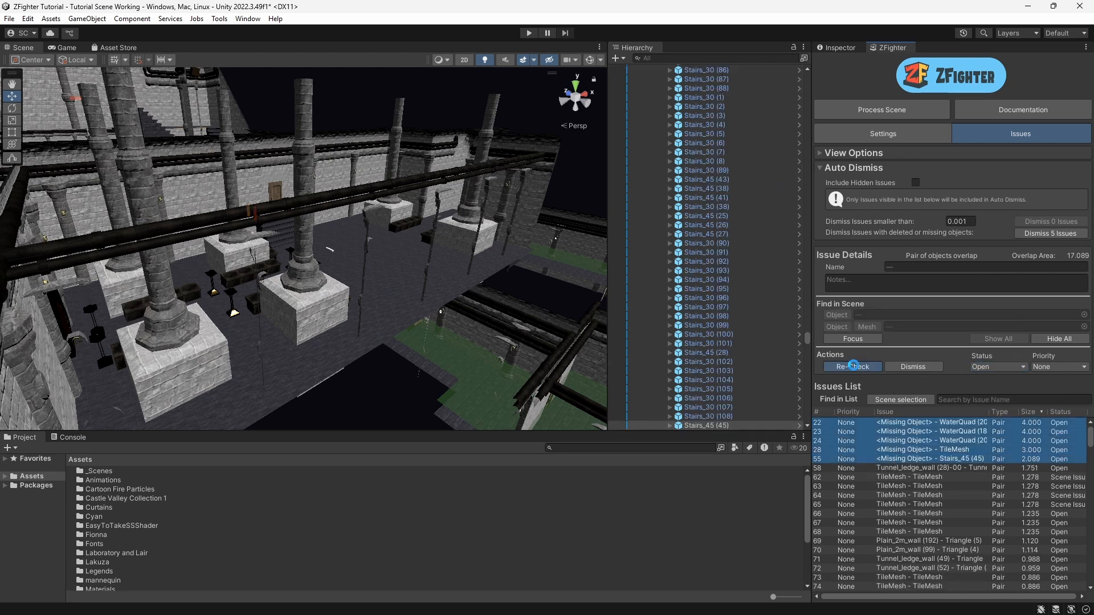
left_click(852, 366)
left_click(477, 337)
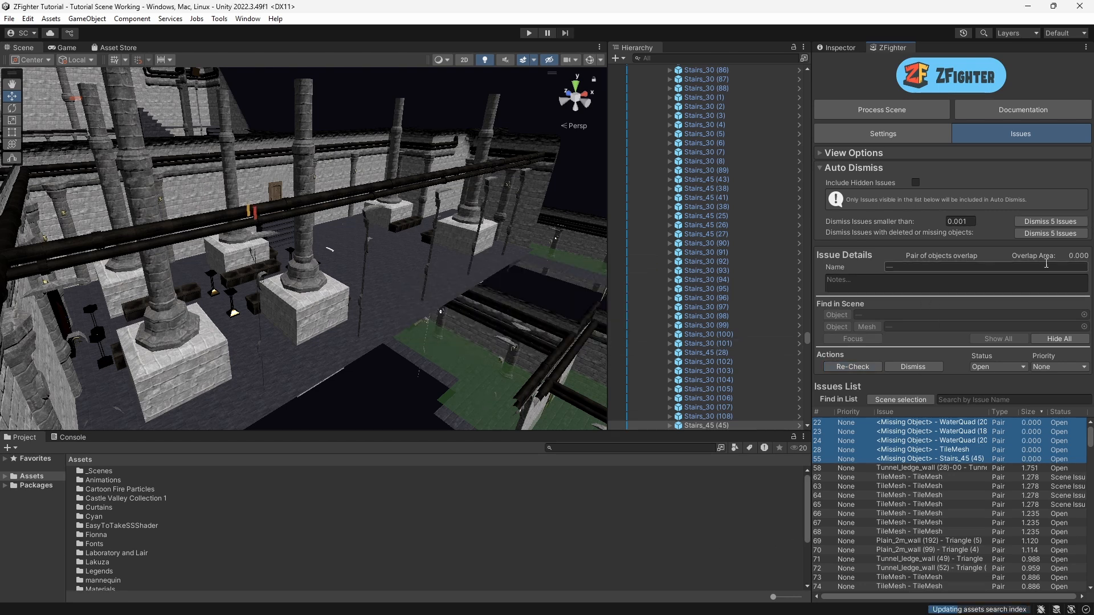
left_click(1045, 234)
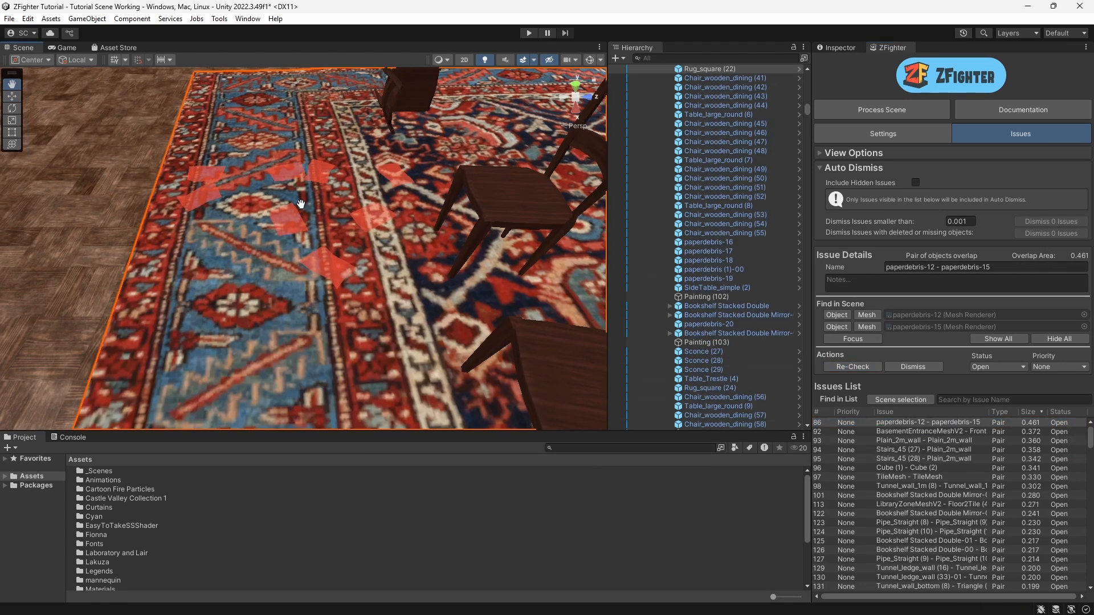
mouse_move(410, 314)
left_mouse_down("alt")
mouse_move(422, 320)
mouse_move(406, 304)
left_mouse_up("alt")
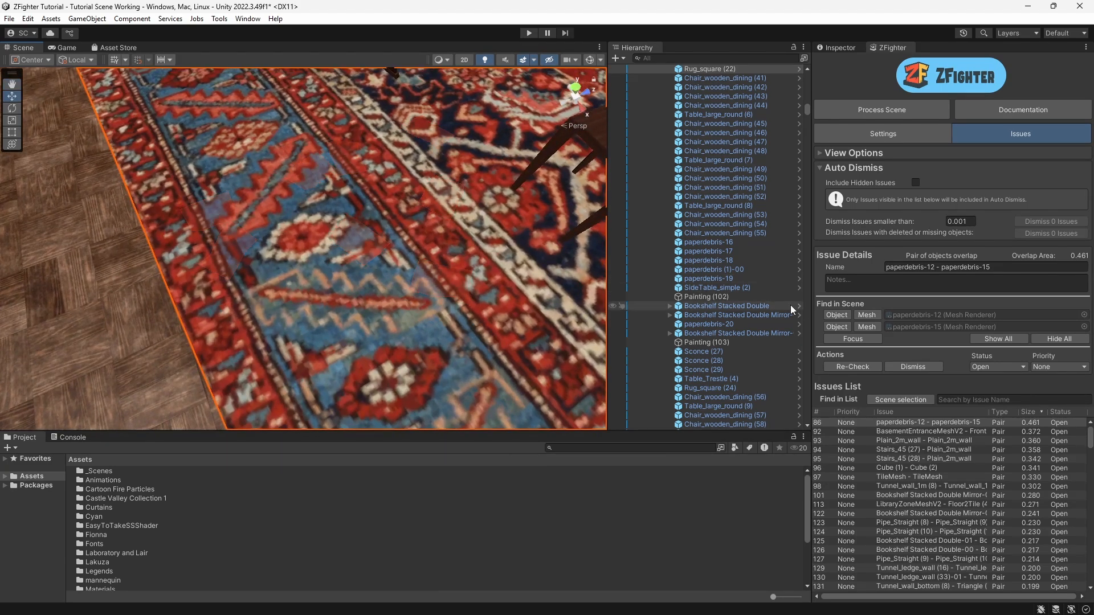
Step: Select the paperdebris-12 and paperdebris-15 objects from the issue and move paperdebris-15 upward
left_click(837, 314)
right_click_drag(364, 308, 394, 268)
key("w")
key("s")
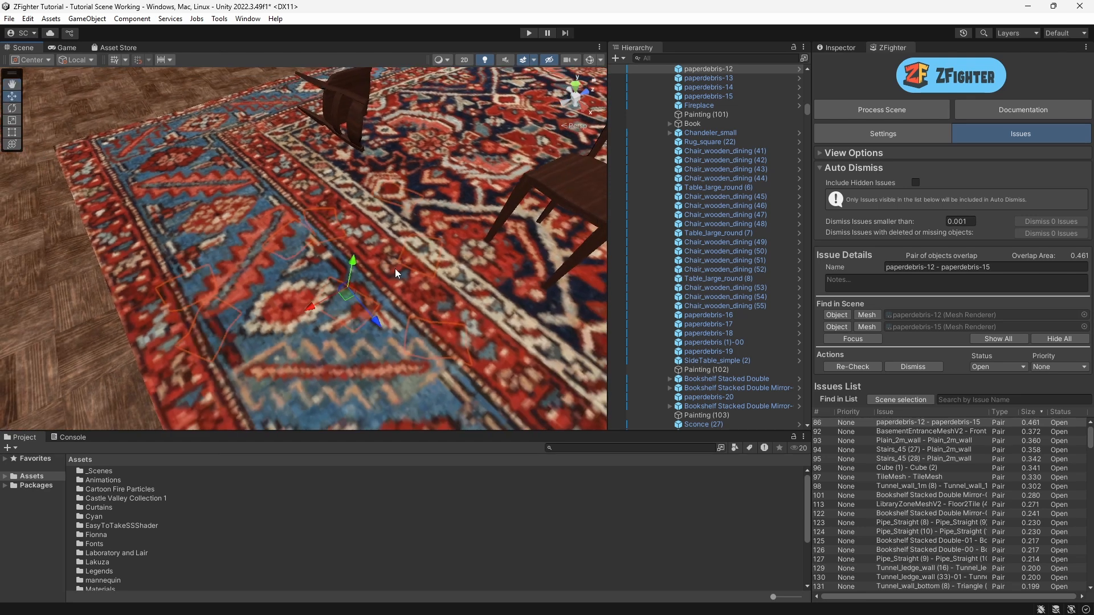
right_click_drag(297, 327, 354, 244)
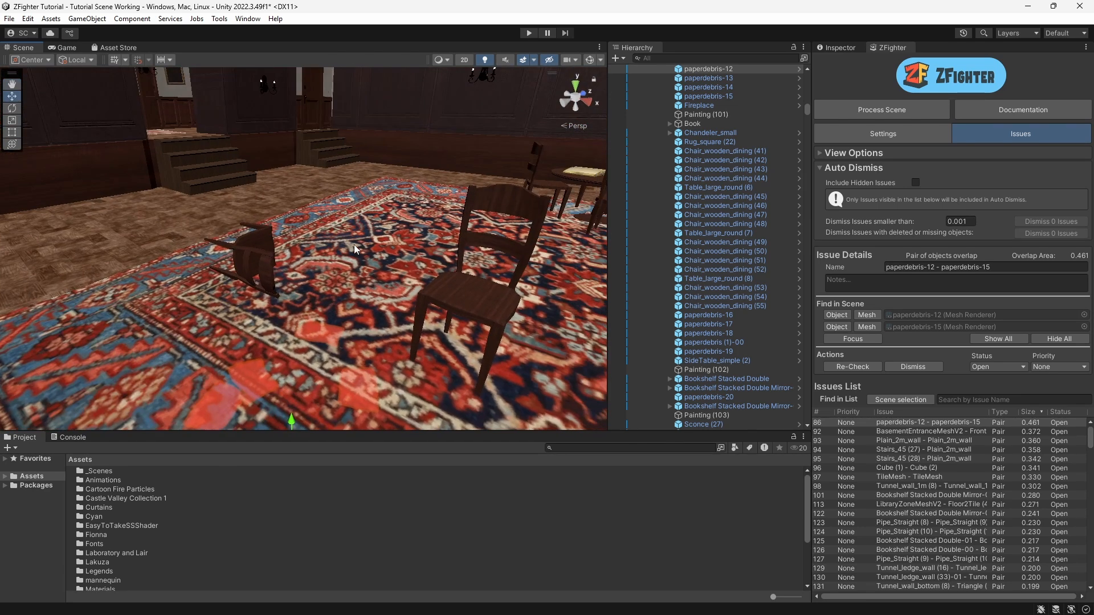
middle_click_drag(354, 244, 347, 212)
left_click(842, 315)
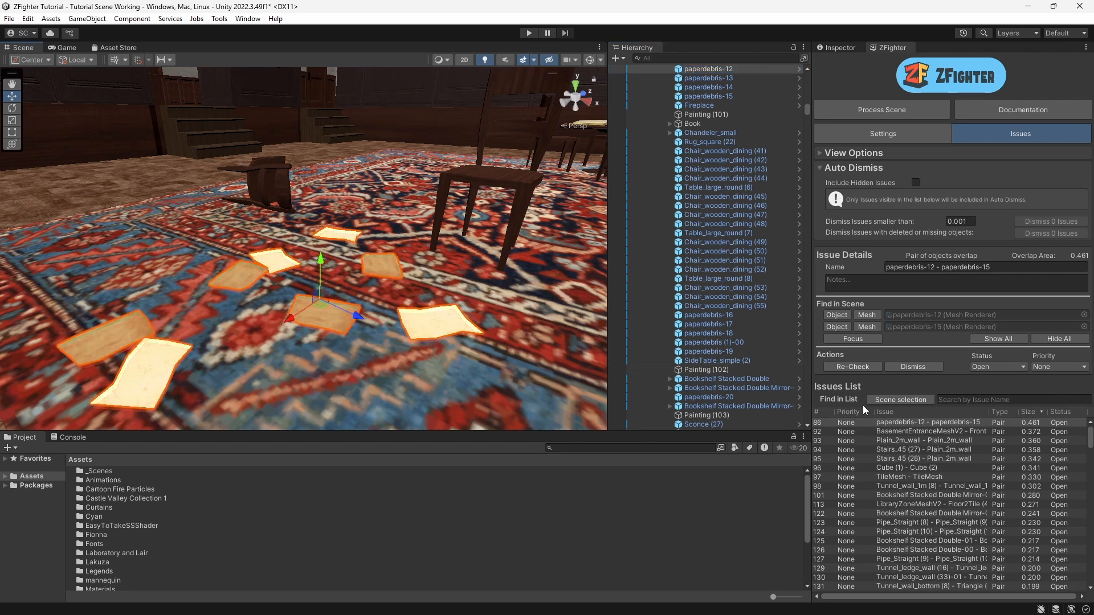
left_click(836, 327)
left_click_drag(320, 264, 321, 225)
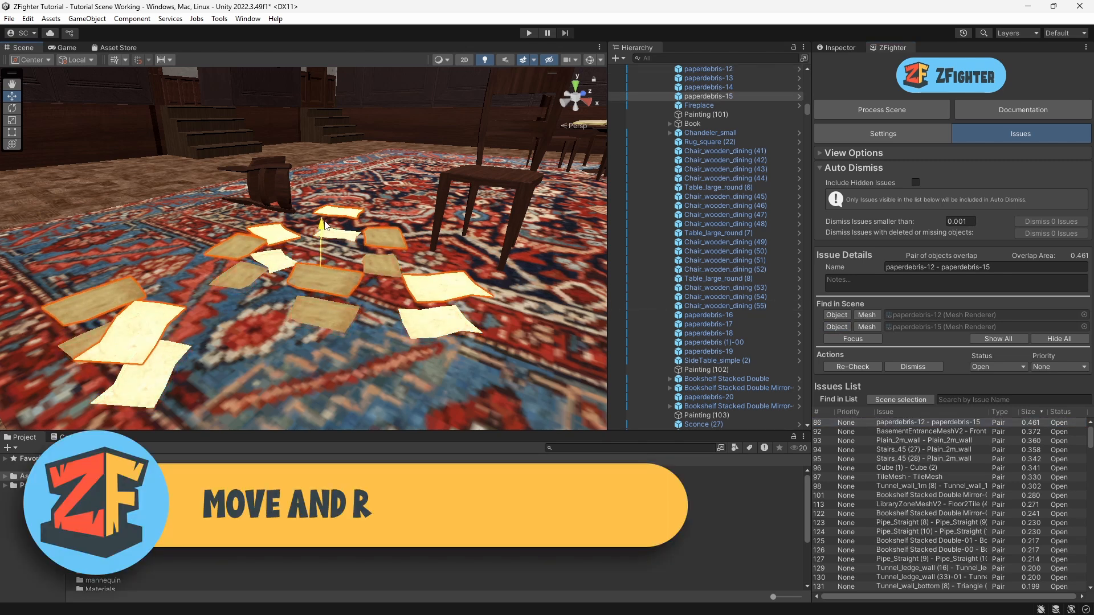
Step: Rotate and reposition paperdebris-15 so it no longer overlaps paperdebris-12
key("e")
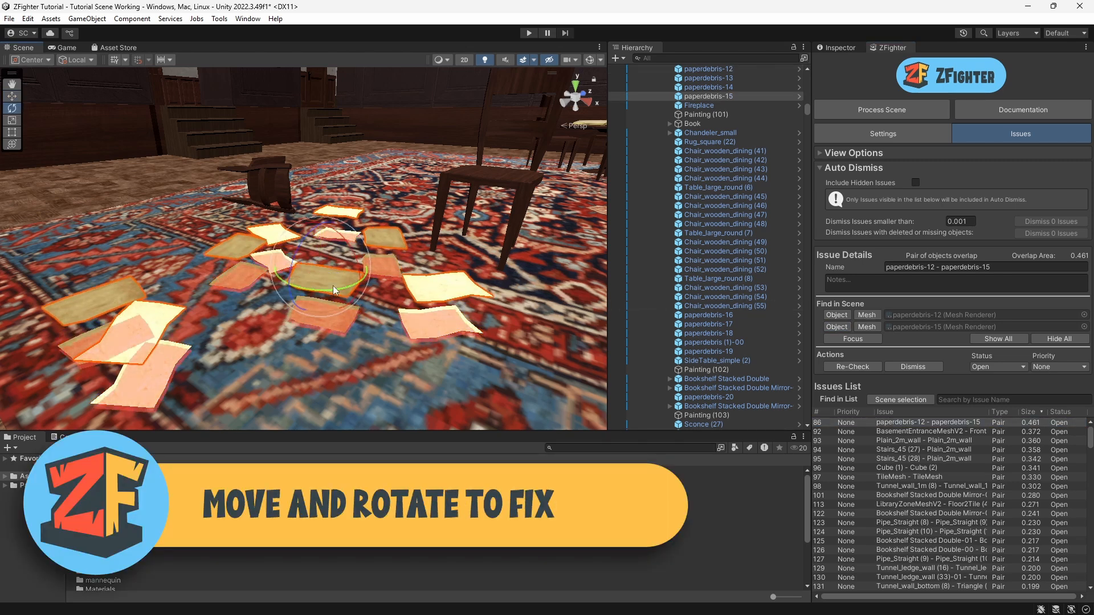
left_click_drag(333, 285, 175, 237)
left_click(12, 97)
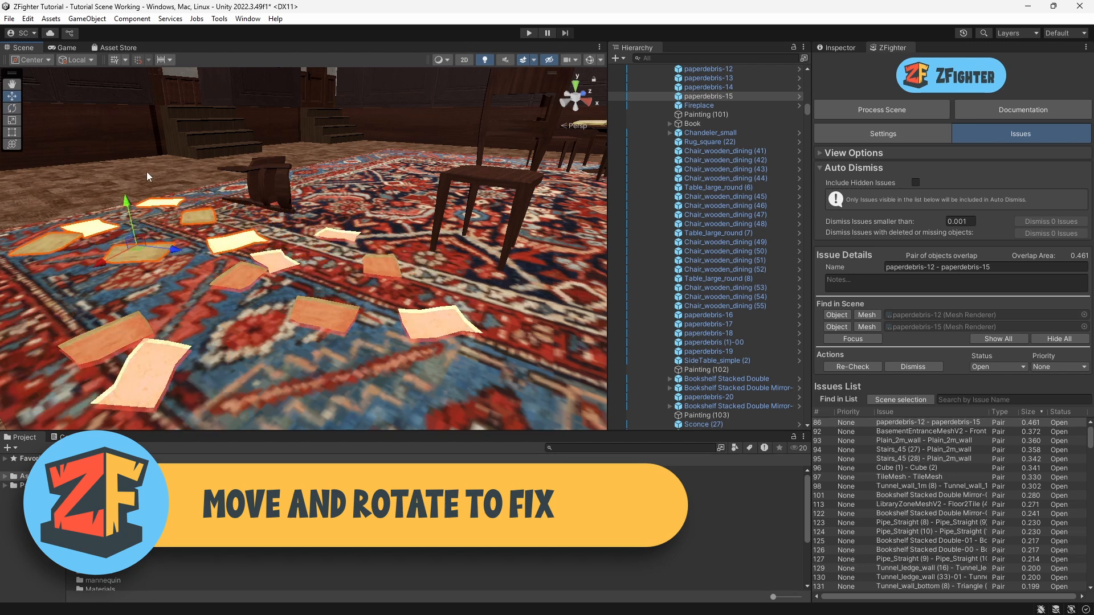
right_click_drag(219, 221, 102, 219)
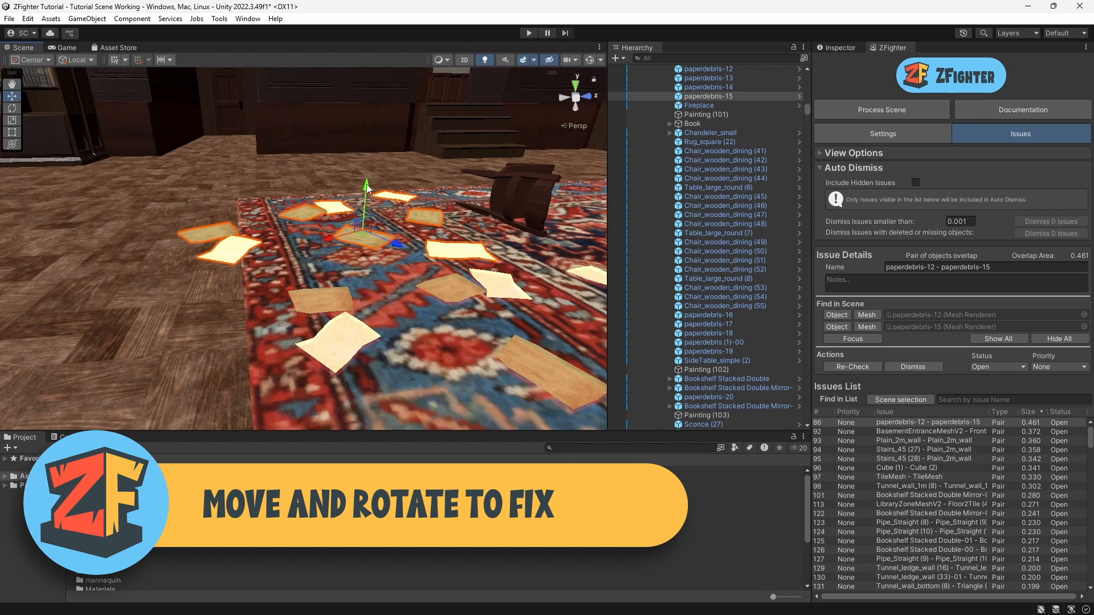
left_click_drag(331, 244, 467, 234)
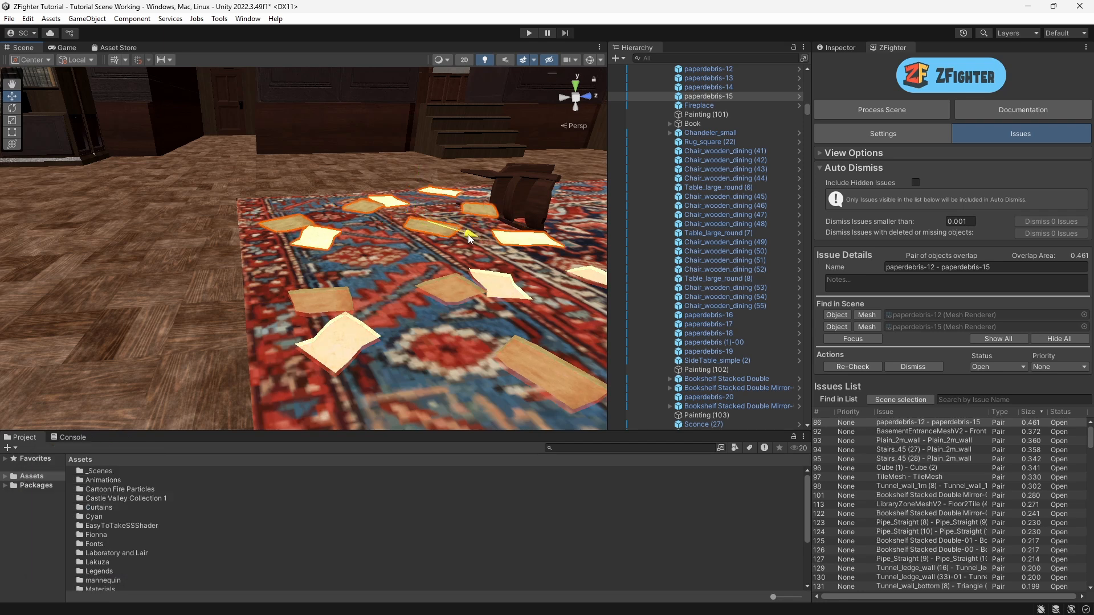
left_click_drag(439, 179, 440, 209)
right_click_drag(440, 210, 362, 205)
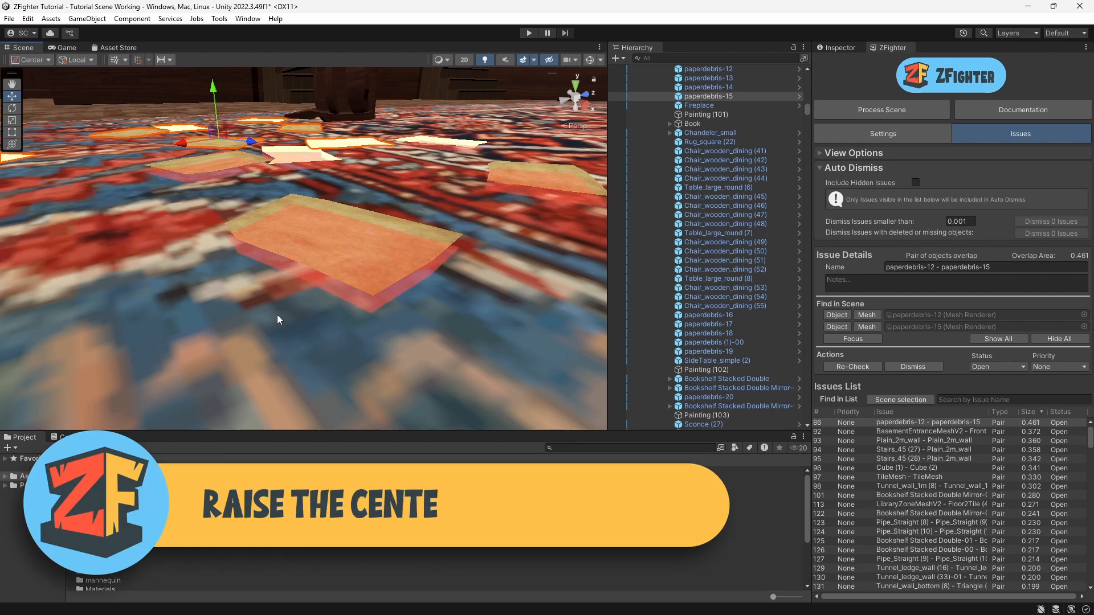
Step: Switch the scene view to Shaded Wireframe to inspect the paper overlap, then return to Shaded
left_click_drag(276, 314, 225, 211, "alt")
scroll(142, 305, "down", 5)
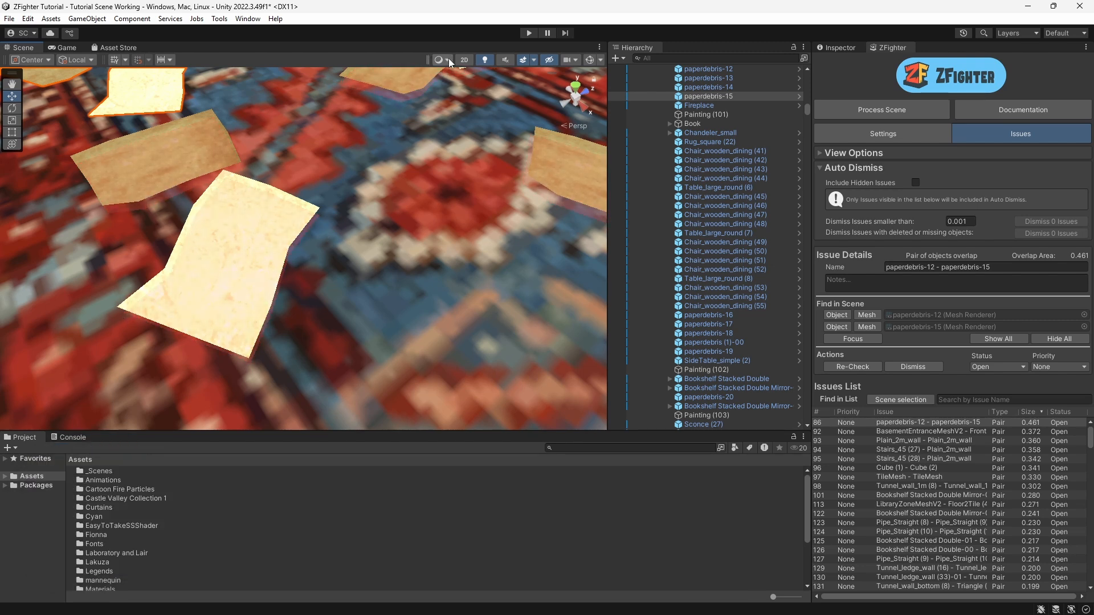
left_click(449, 59)
left_click(453, 100)
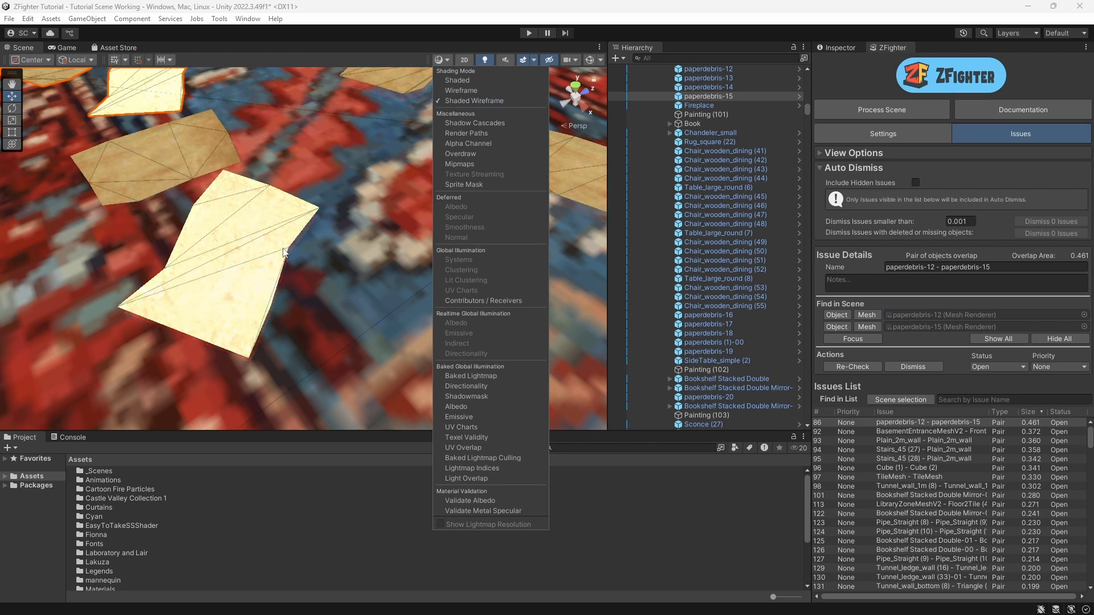
mouse_move(197, 279)
right_mouse_down()
mouse_move(200, 251)
mouse_move(220, 251)
mouse_move(216, 231)
right_mouse_up()
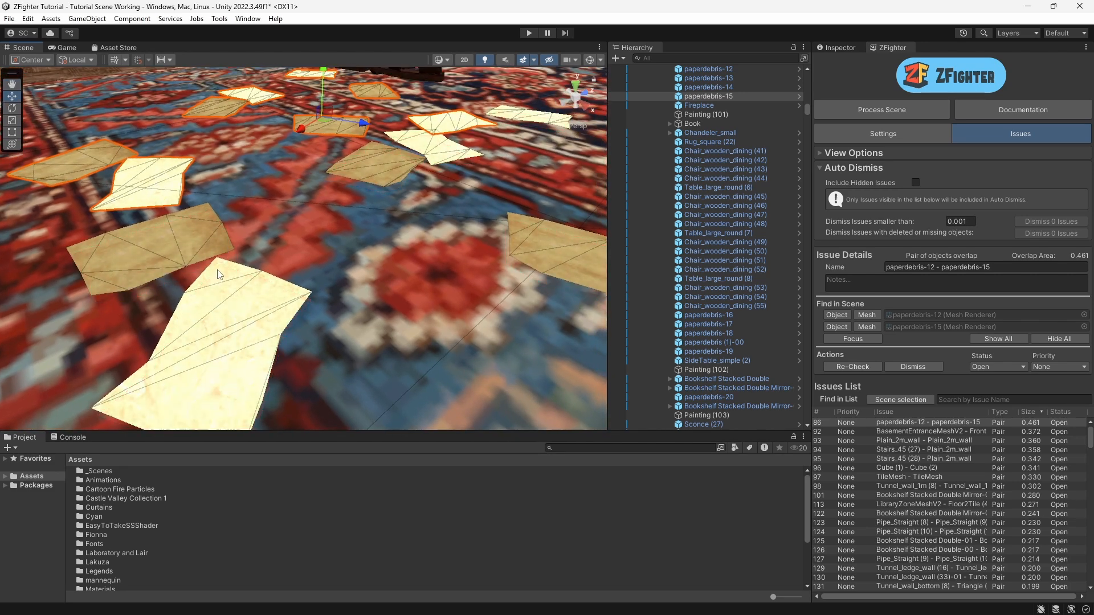
middle_click_drag(216, 339, 212, 265)
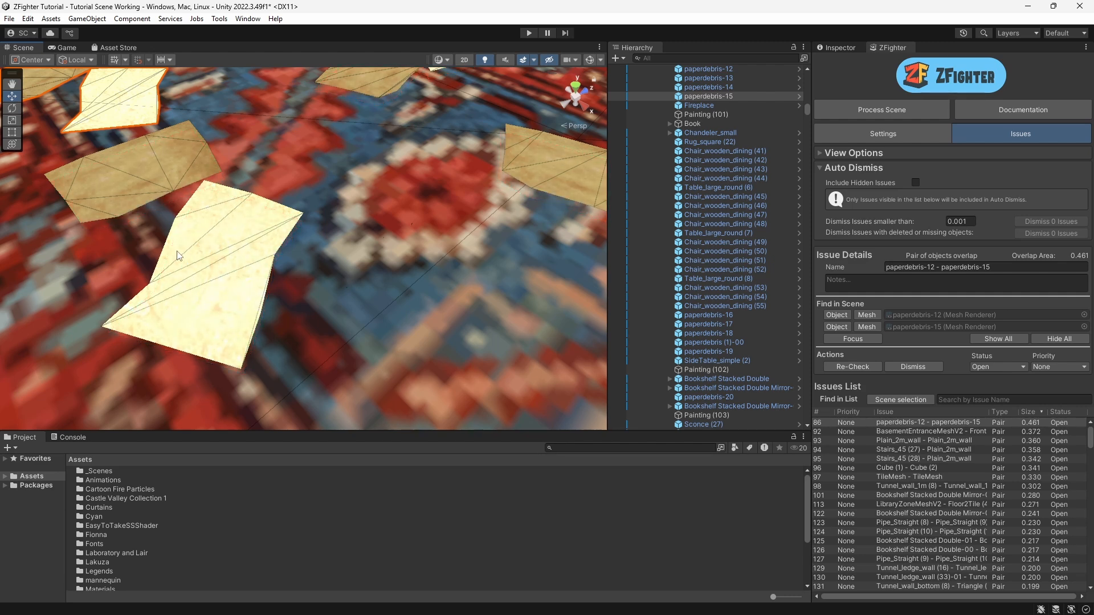
scroll(175, 241, "down", 10)
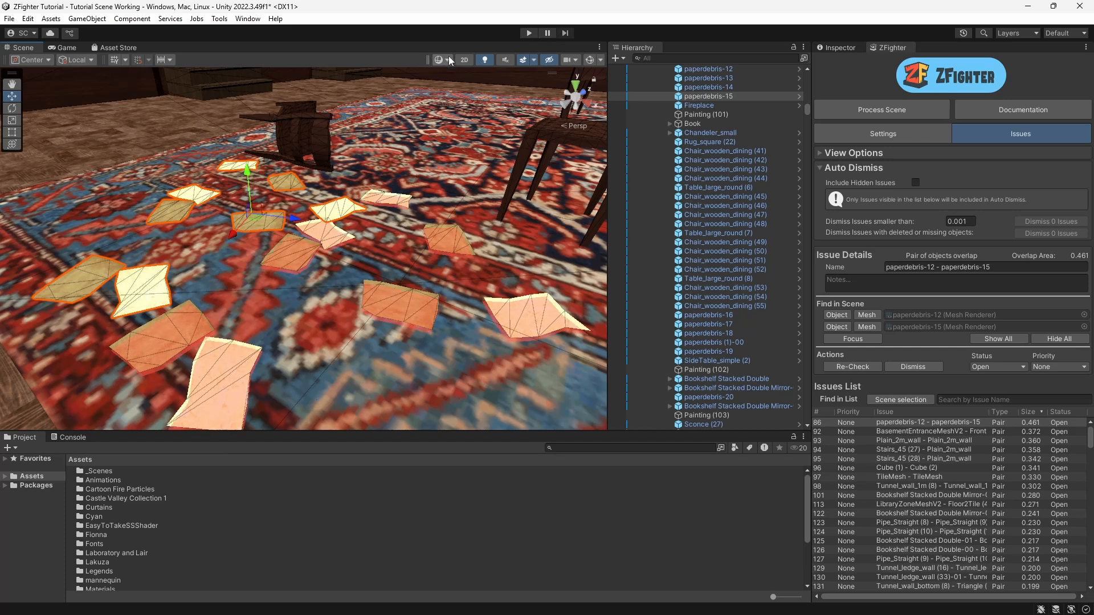
left_click(444, 59)
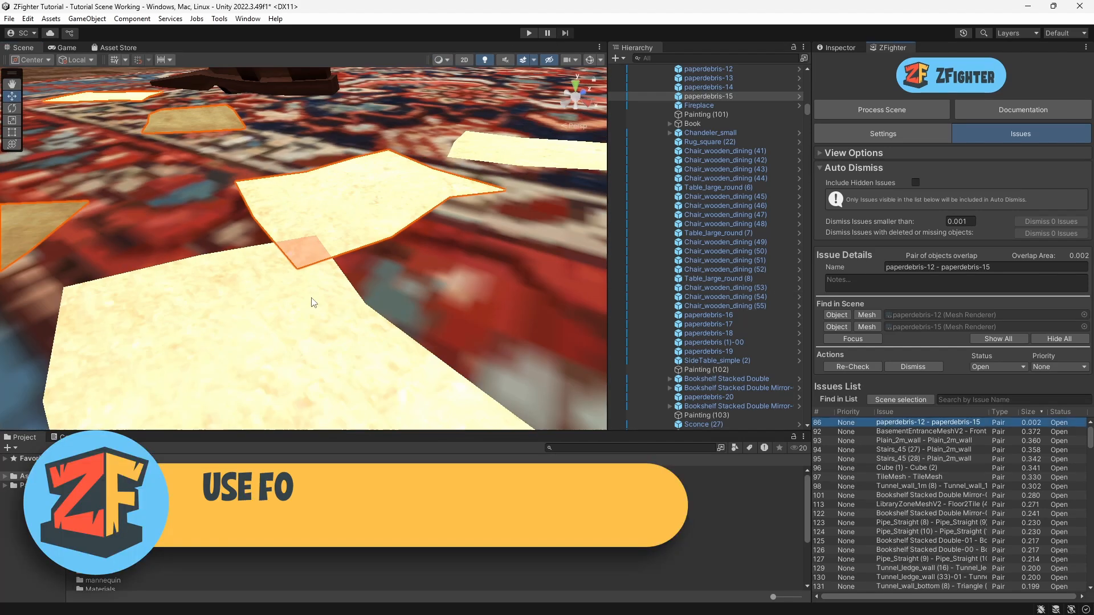
Step: Focus on the paperdebris-12 - paperdebris-15 issue to inspect the remaining overlap area
scroll(292, 265, "down", 6)
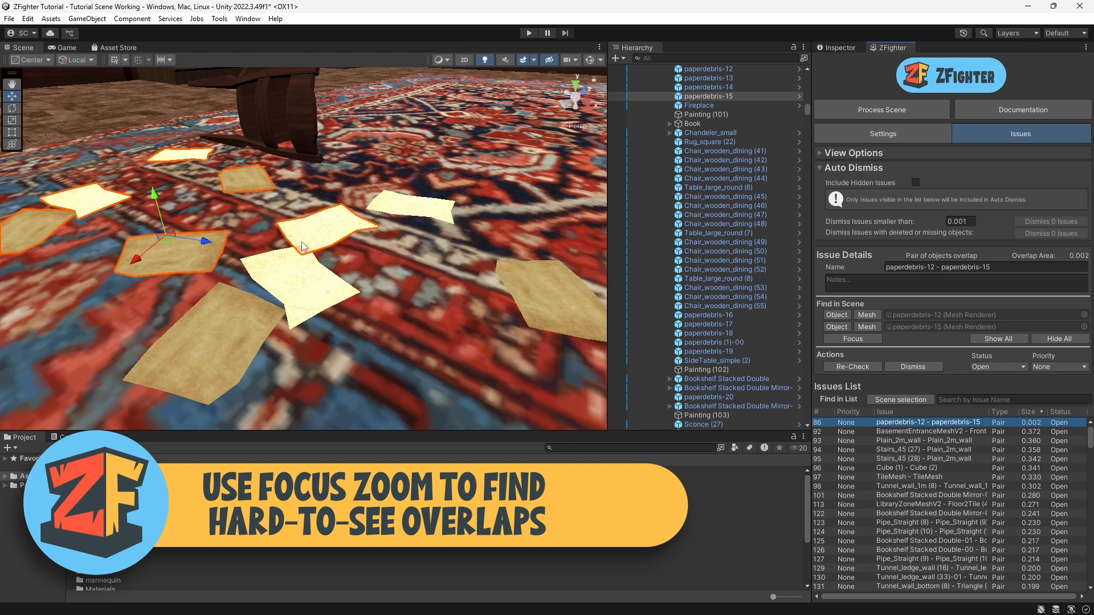
left_click(852, 340)
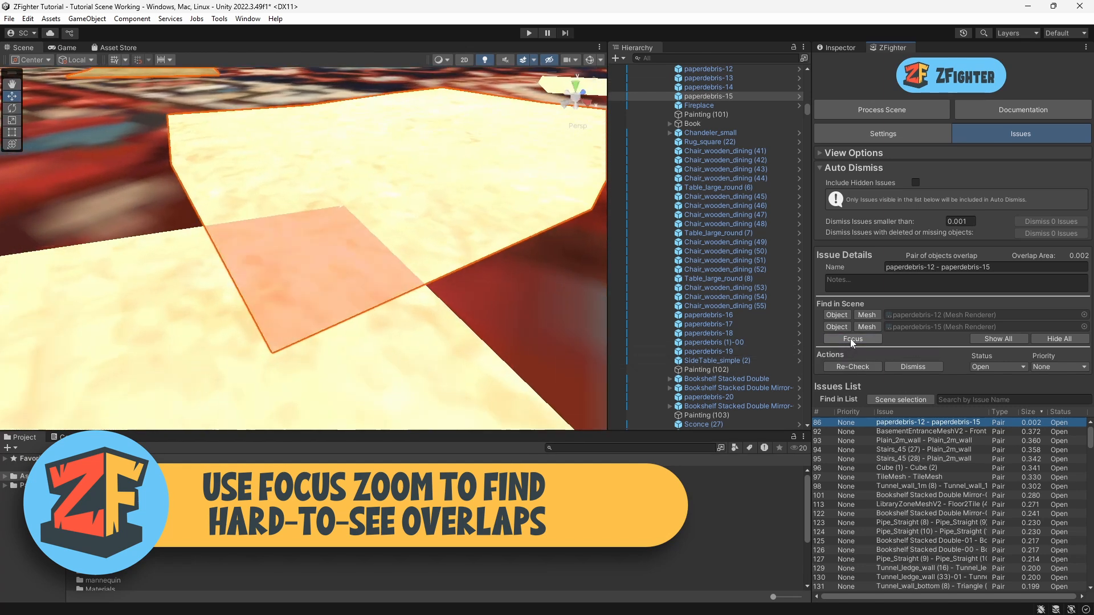
scroll(351, 258, "down", 10)
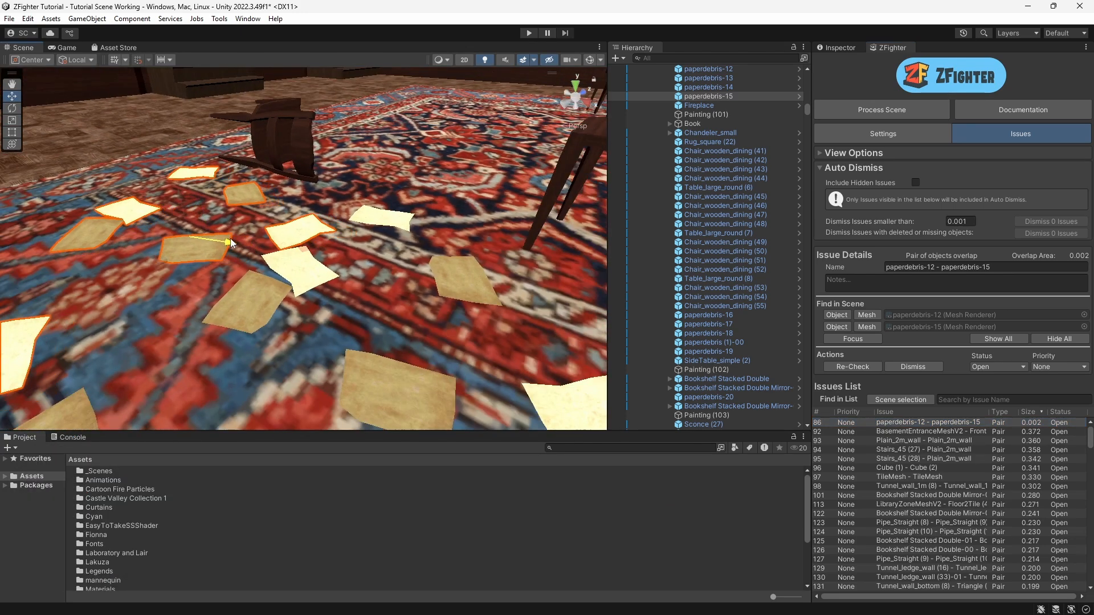
scroll(248, 266, "down", 3)
right_click_drag(248, 265, 215, 276)
scroll(169, 301, "down", 5)
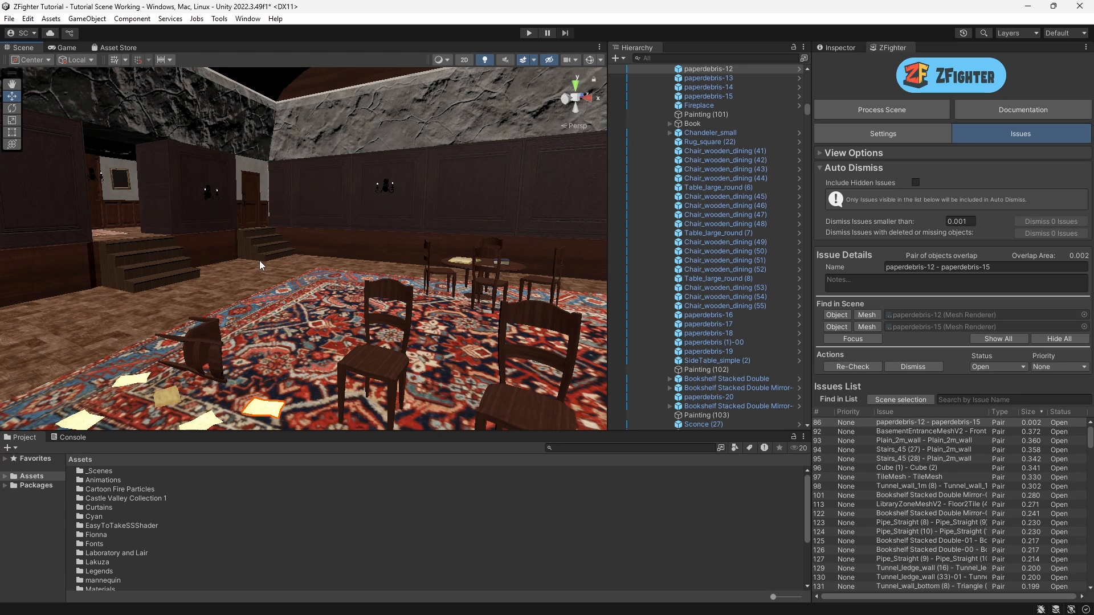
right_click_drag(348, 289, 302, 331)
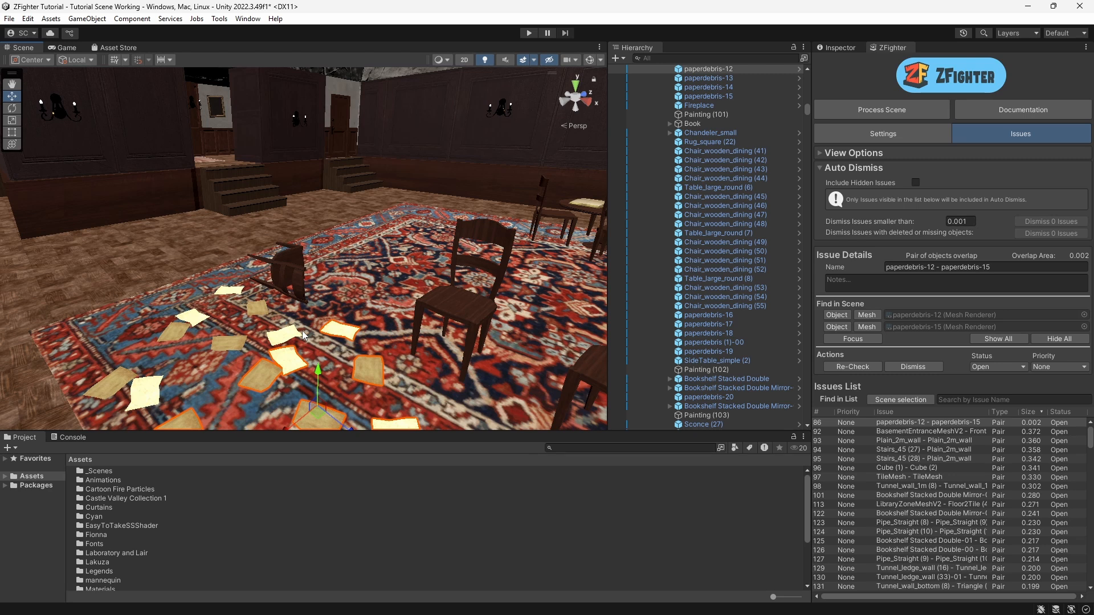
Step: Select the 4m_wall (11)-00 (1) - 4m_wall (16)-01 (1) issue near the list's end and frame its walls
left_click_drag(1089, 442, 1080, 580)
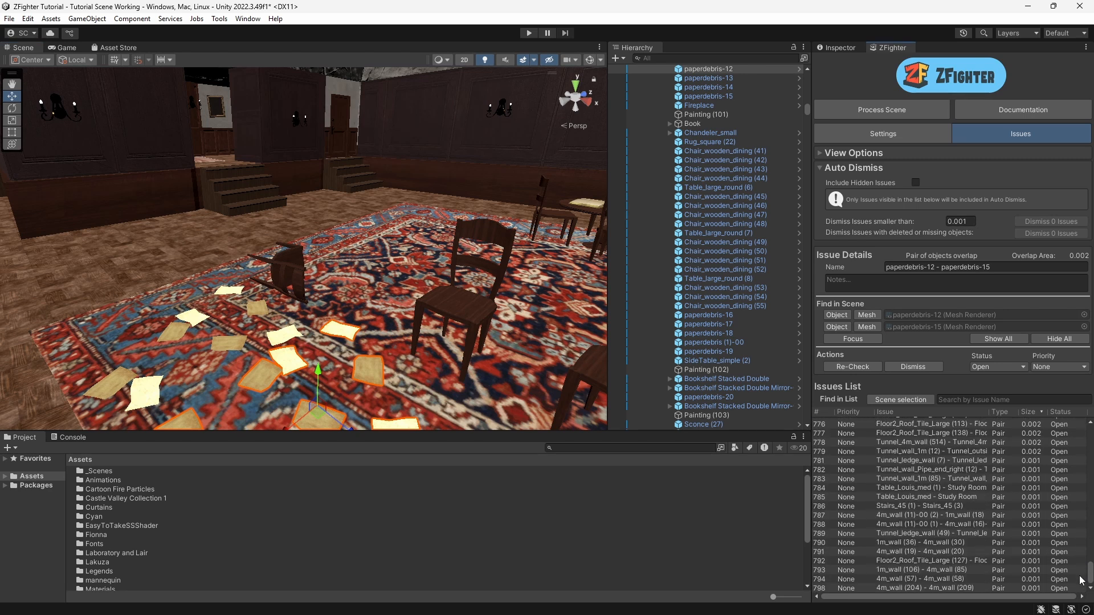
left_click(903, 524)
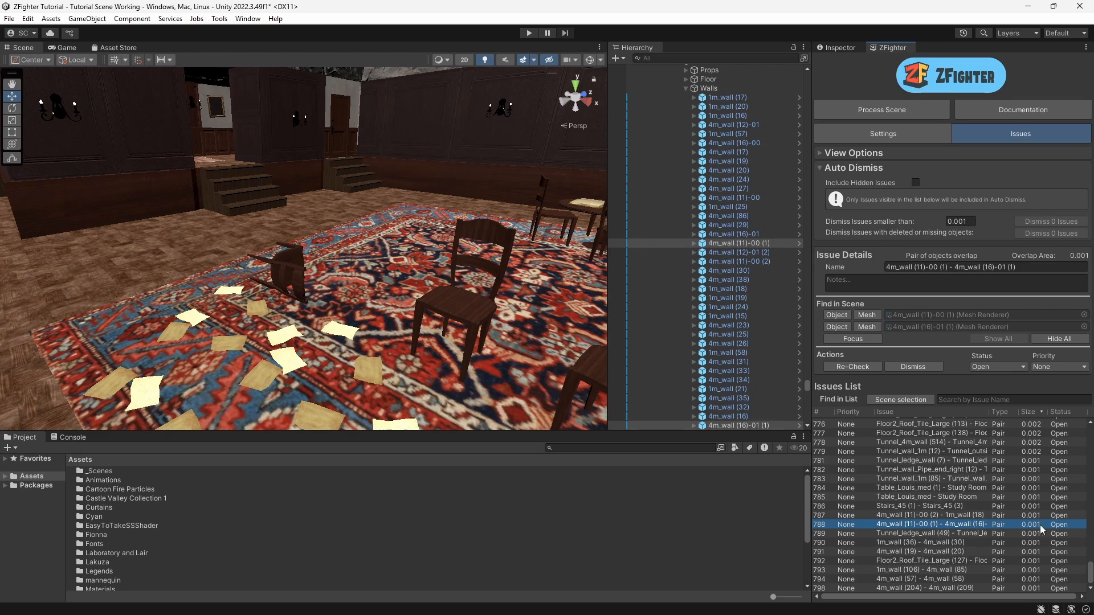
double_click(898, 525)
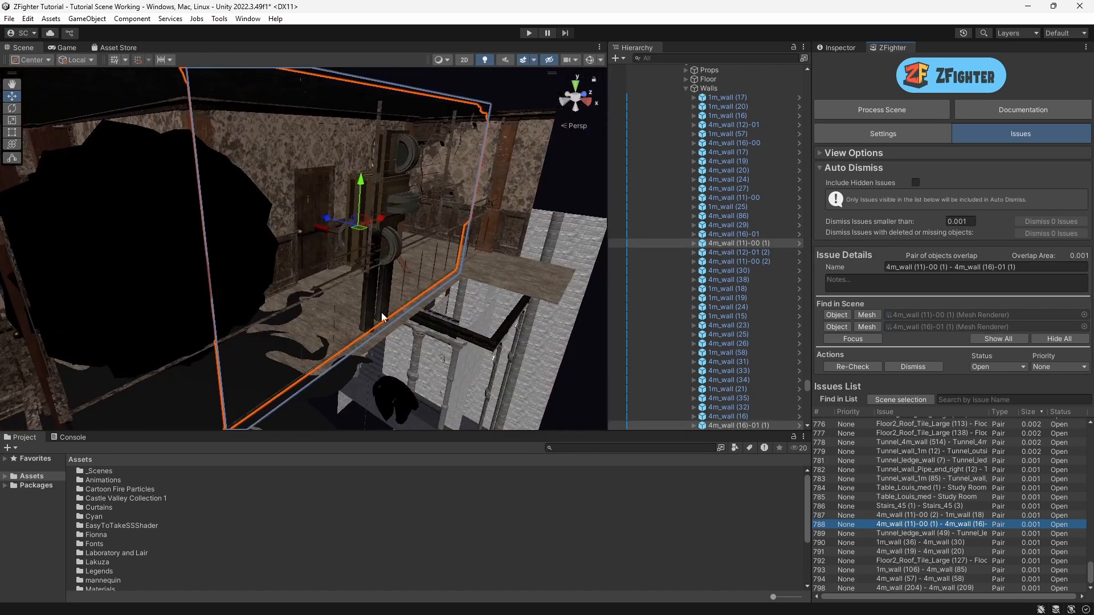
middle_click_drag(378, 317, 461, 342)
right_click_drag(462, 341, 457, 300)
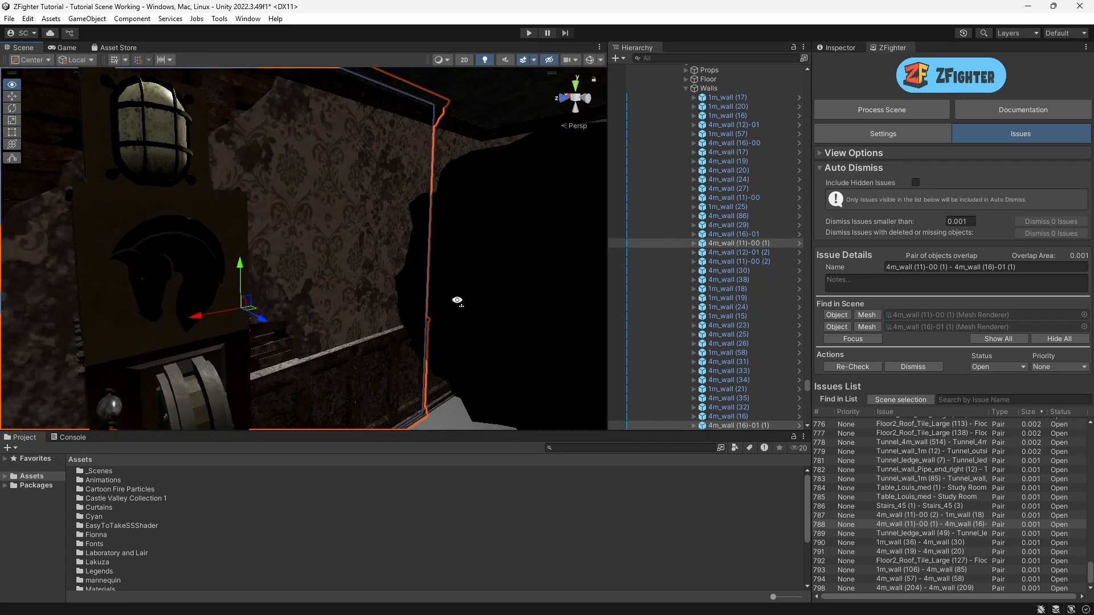
Step: Focus on the overlapping walls repeatedly from different angles to locate the overlap area
left_click(853, 340)
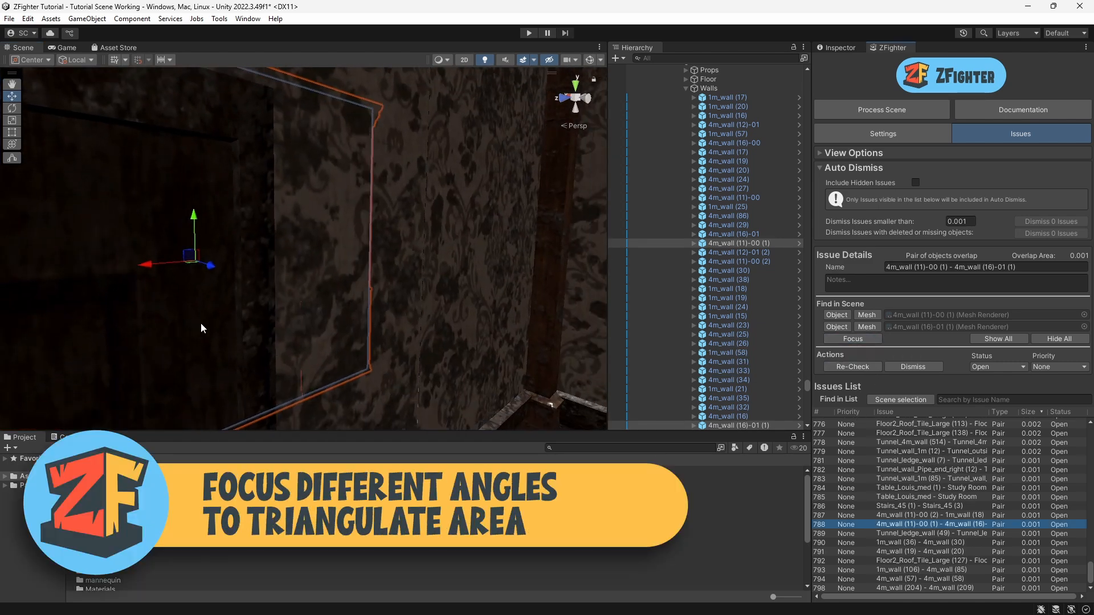
left_click_drag(201, 325, 488, 327, "alt")
middle_click_drag(488, 327, 353, 332)
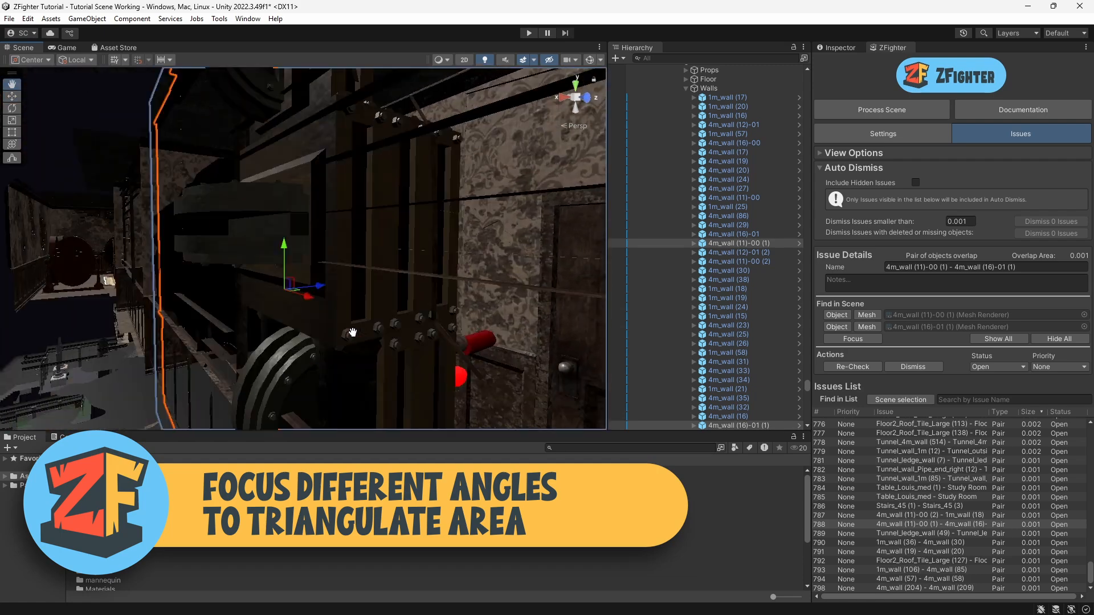
left_click_drag(353, 332, 445, 359, "alt")
middle_click_drag(444, 359, 257, 346)
scroll(256, 347, "down", 10)
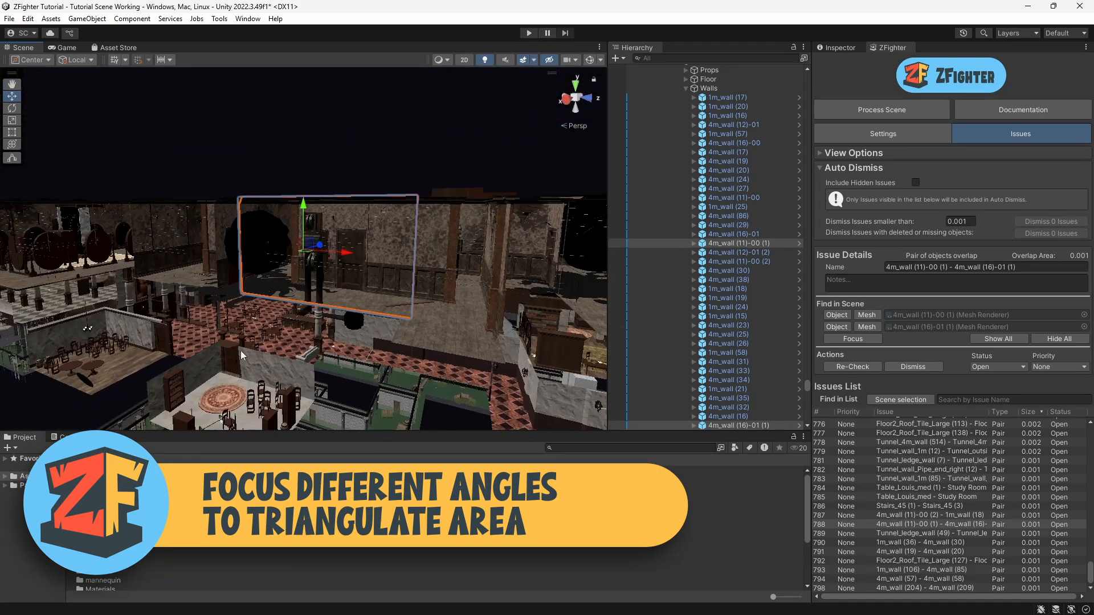
left_click(852, 339)
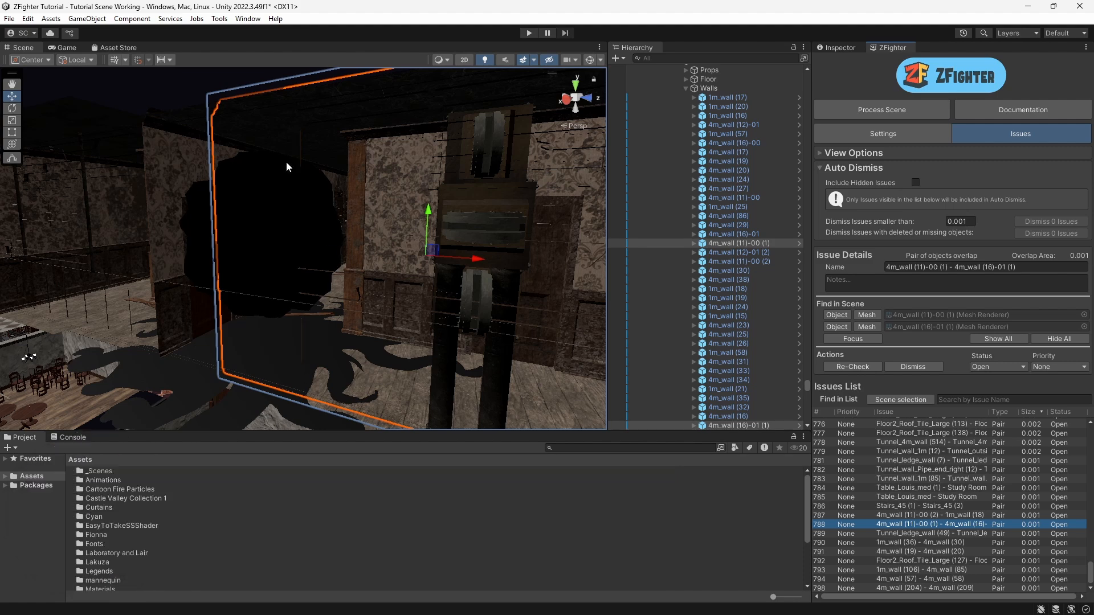
right_click_drag(326, 326, 401, 275)
Step: Use vertex snapping with the Move tool to align the overlapping wall's corners with the adjoining wall
key("w")
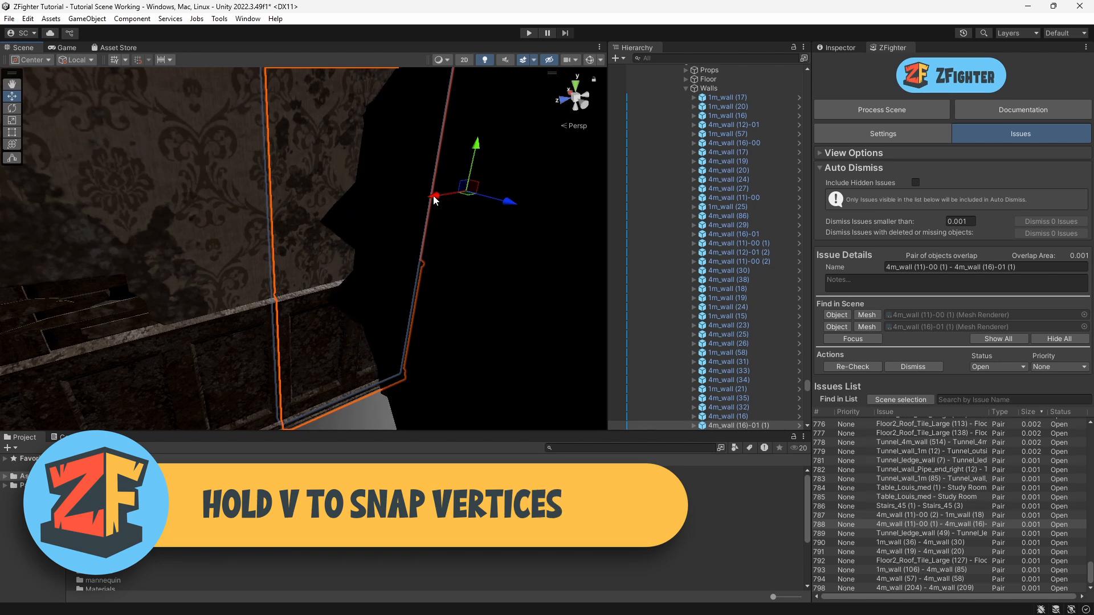
key("v")
left_click_drag(433, 200, 456, 196)
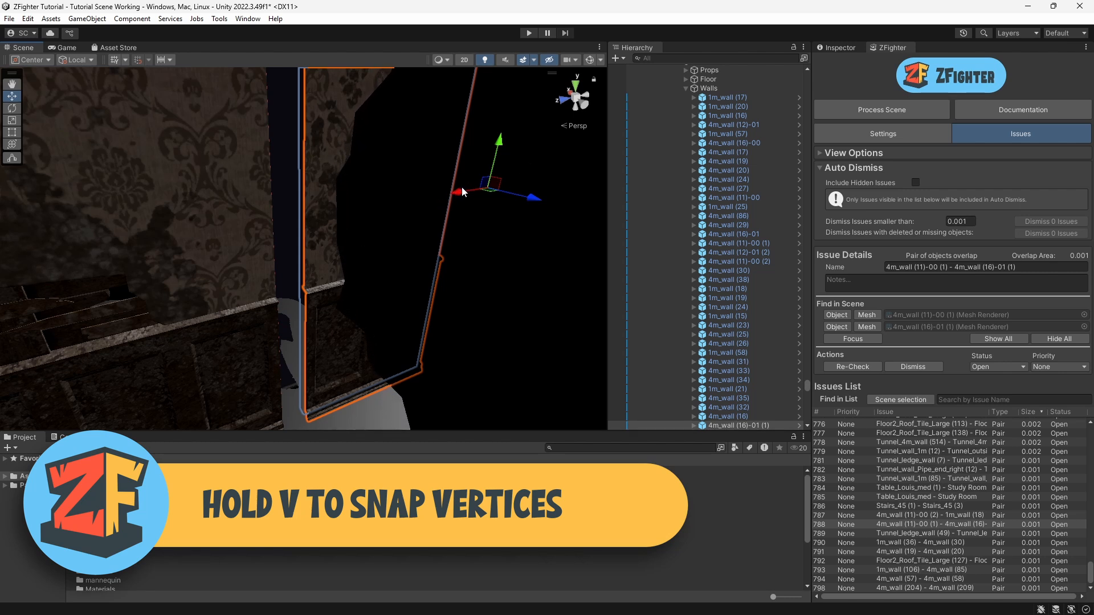
key("v")
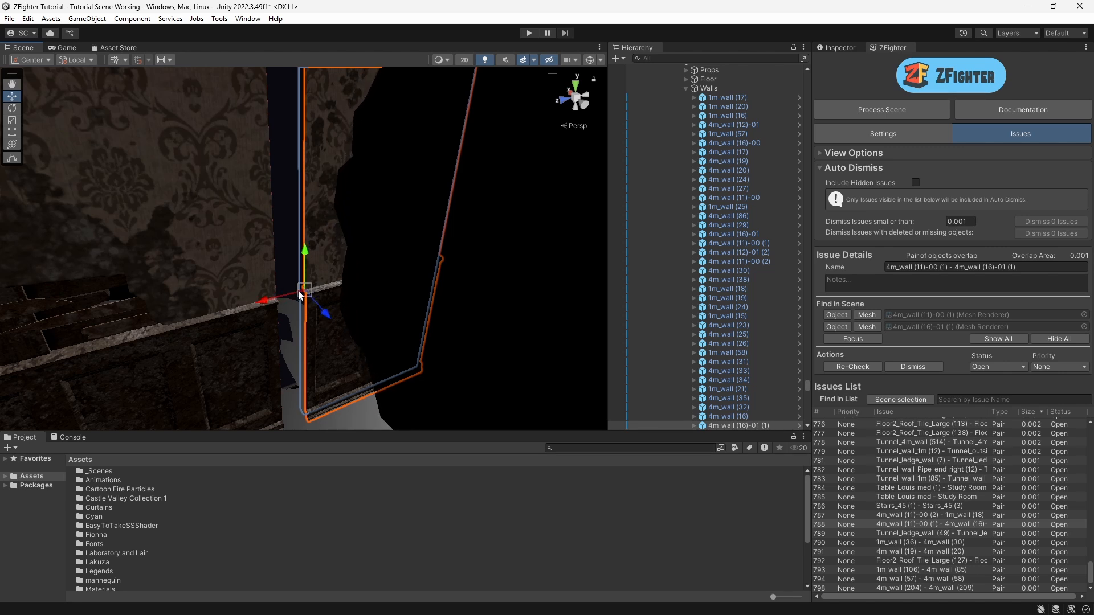
left_click_drag(304, 289, 271, 289)
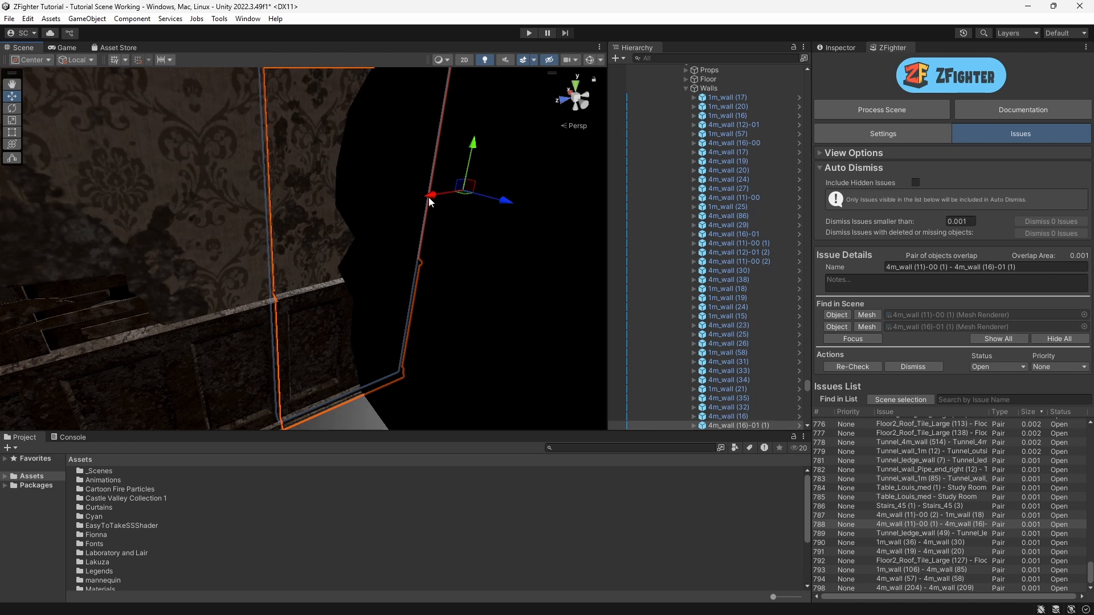
left_click_drag(428, 197, 444, 194)
right_click_drag(309, 389, 318, 401)
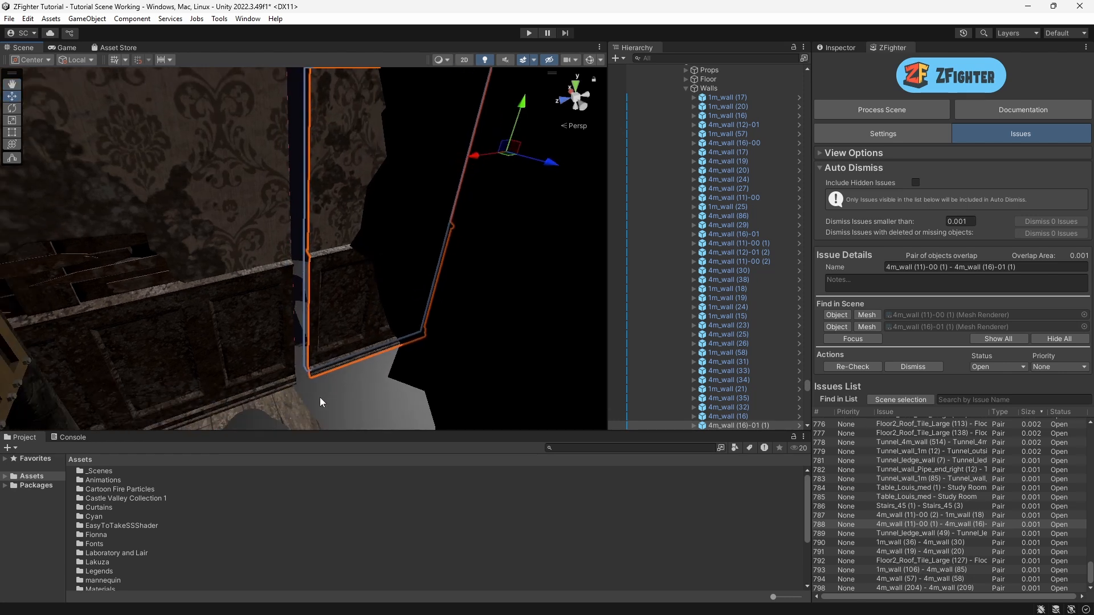
key("v")
left_click_drag(309, 379, 295, 382)
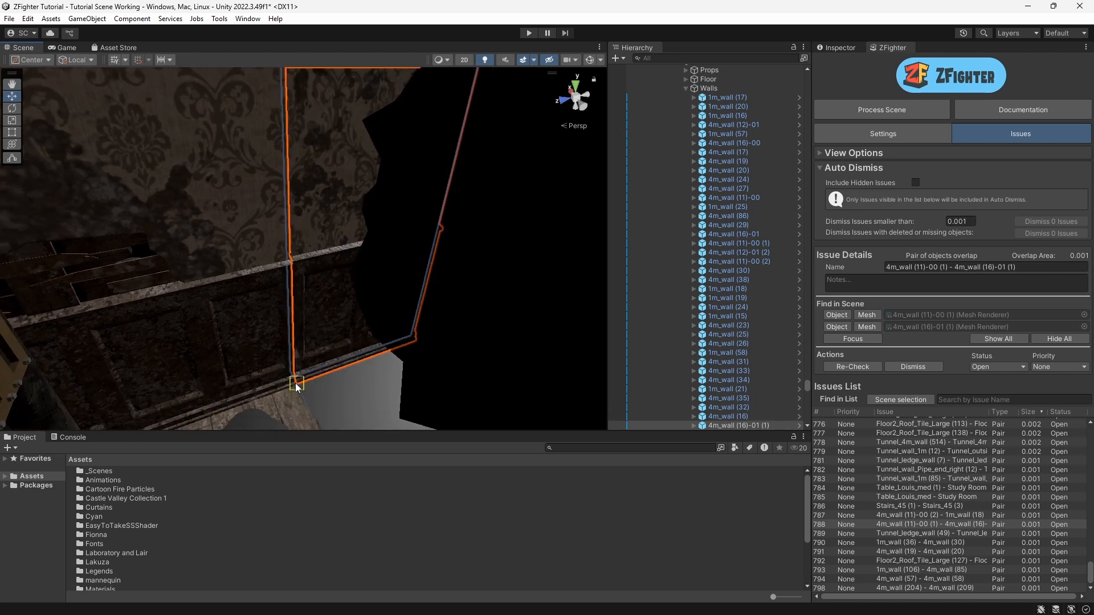
left_click(349, 401)
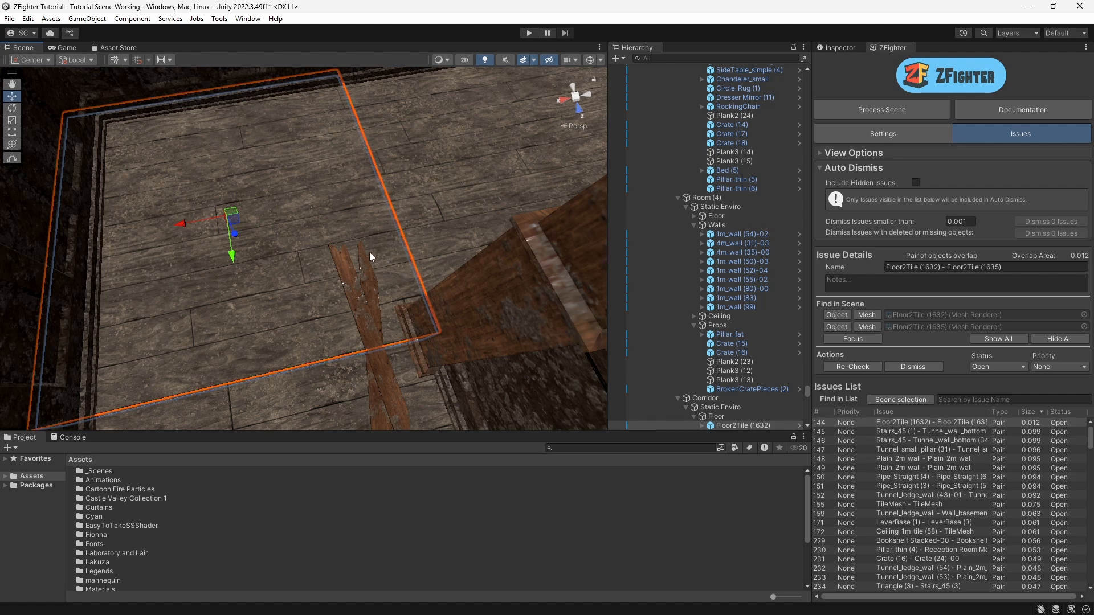
Step: Focus on the overlapping floor tile and vertex-snap its corner onto the adjoining tile's corner
right_click_drag(411, 330, 625, 293)
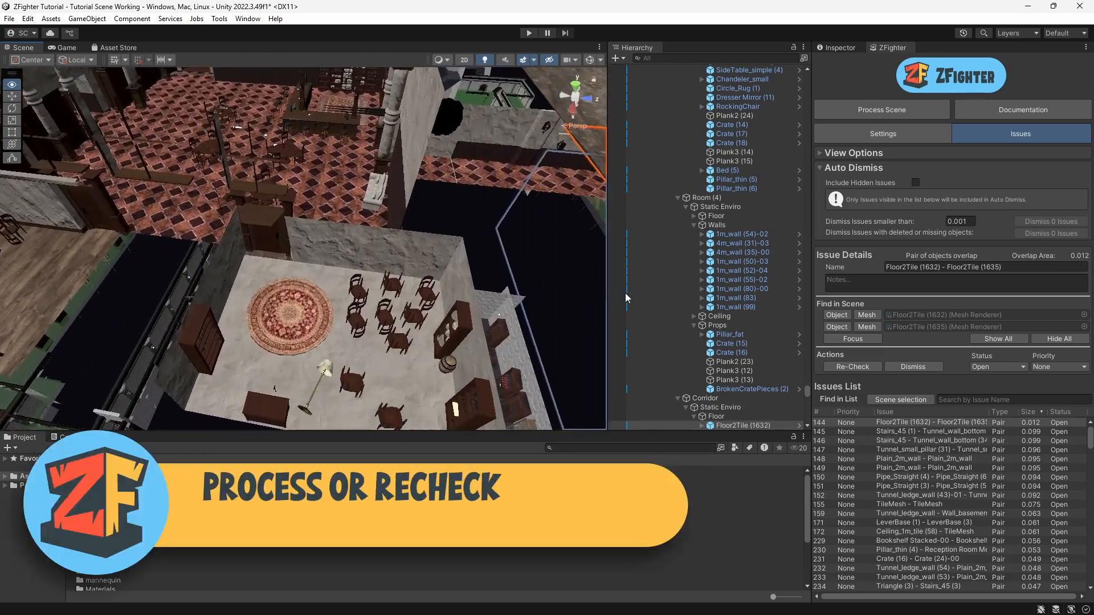
key("f")
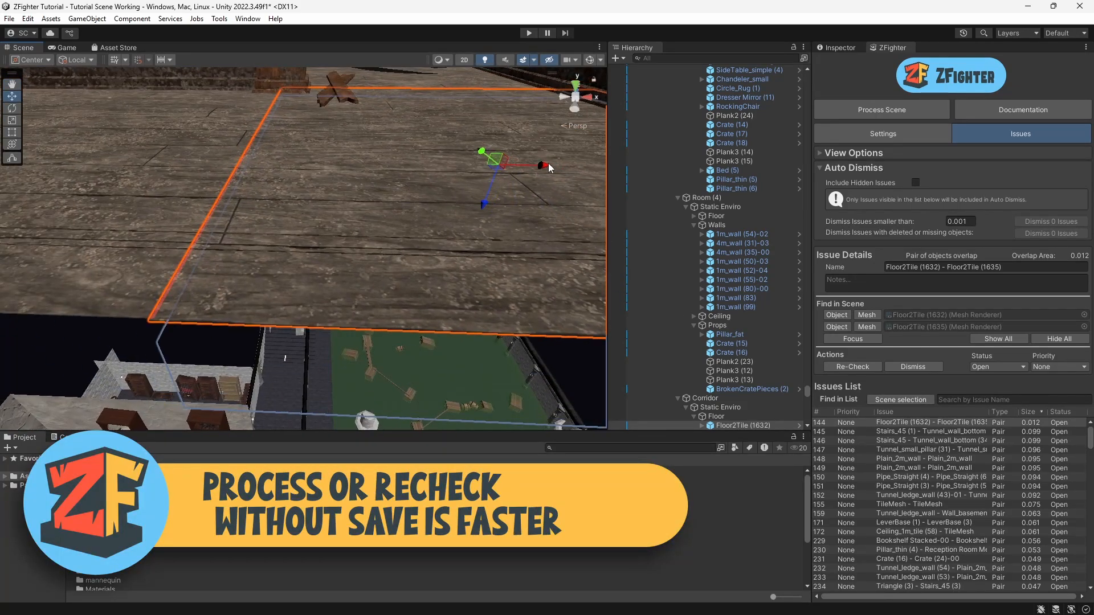
left_click_drag(549, 167, 556, 166)
key("v")
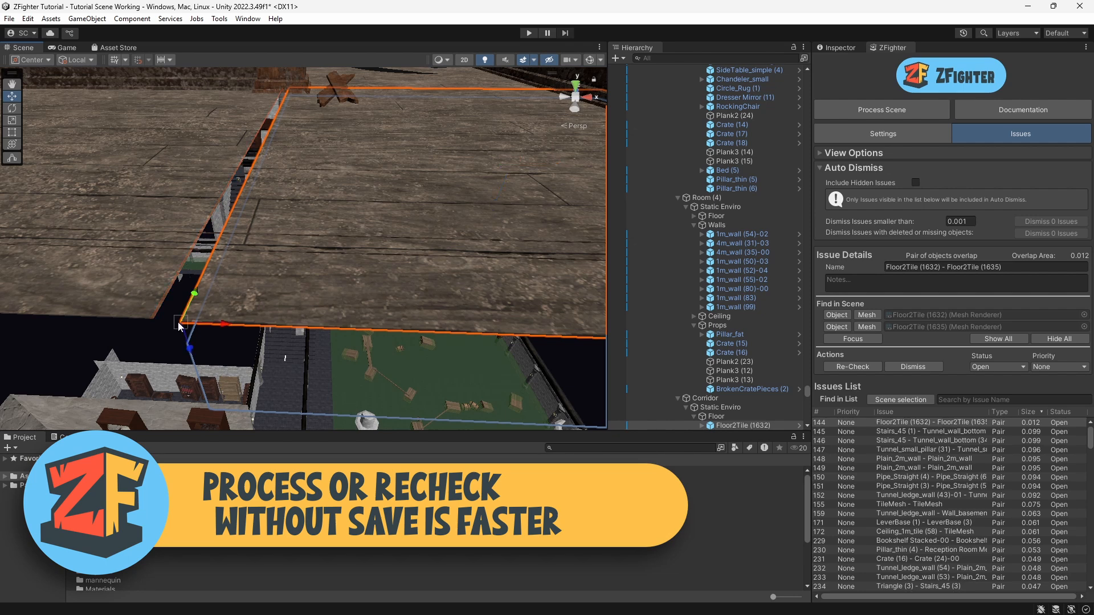
left_click_drag(178, 326, 169, 323)
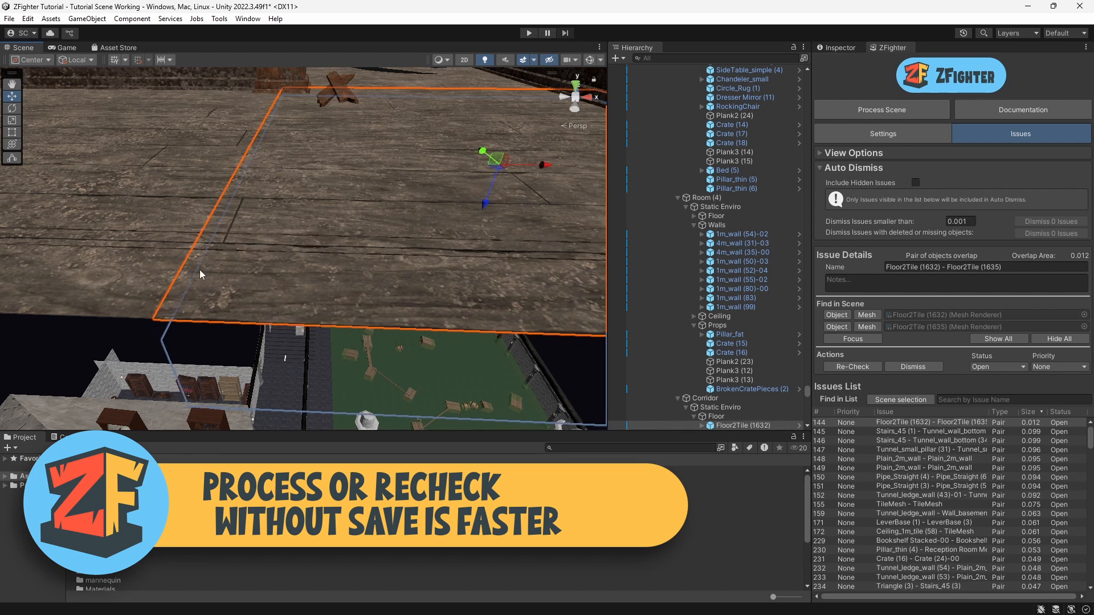
Step: Re-check the Floor2Tile (1632) - Floor2Tile (1635) issue without saving, then re-check it again with saving
left_click(853, 366)
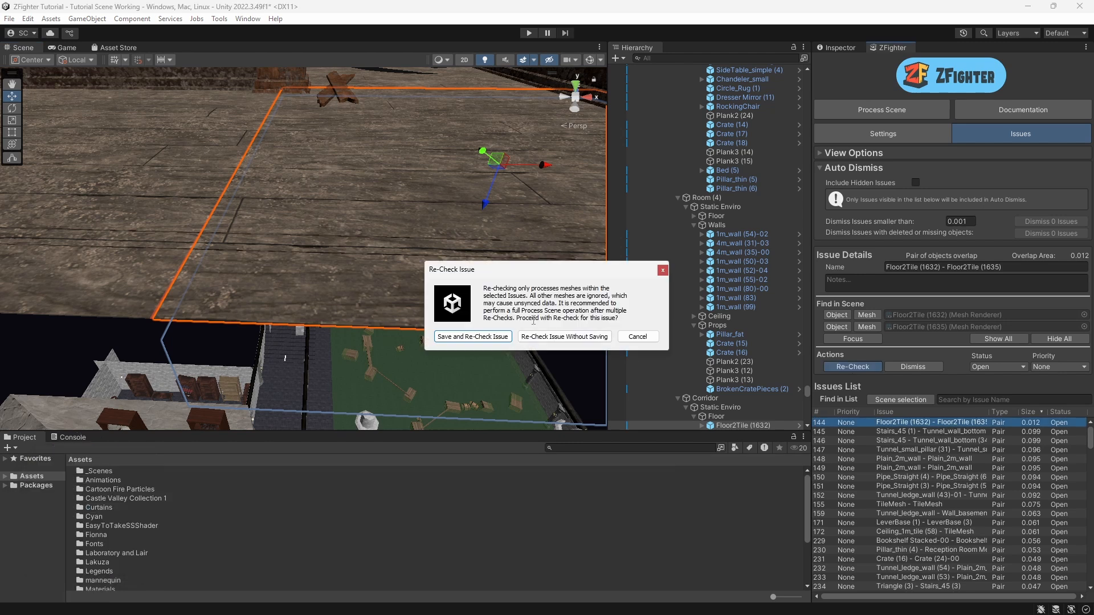
left_click(565, 337)
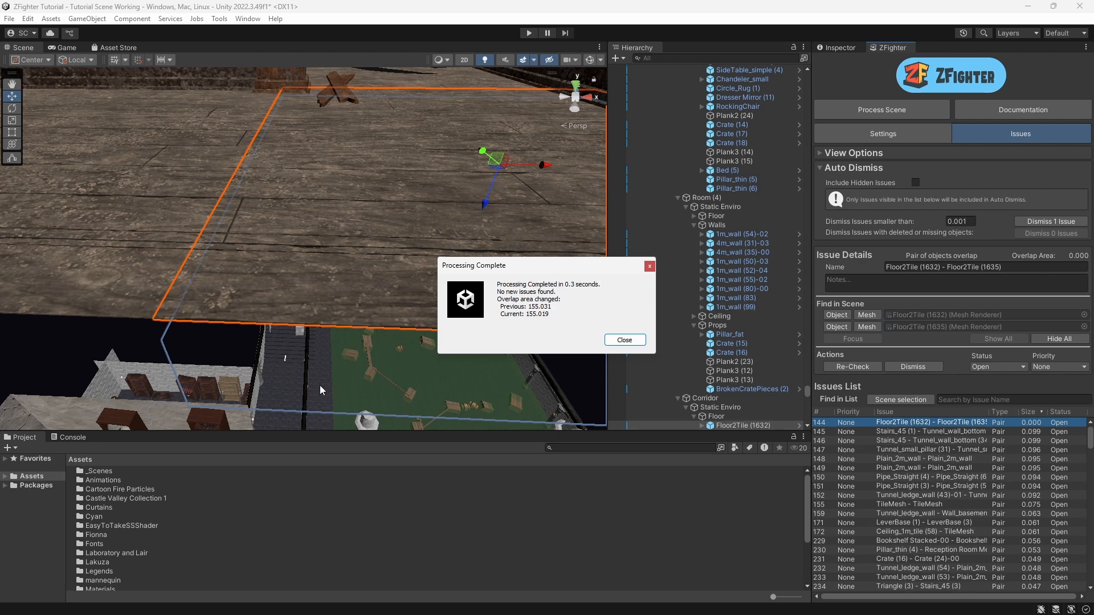
left_click(624, 339)
left_click(851, 367)
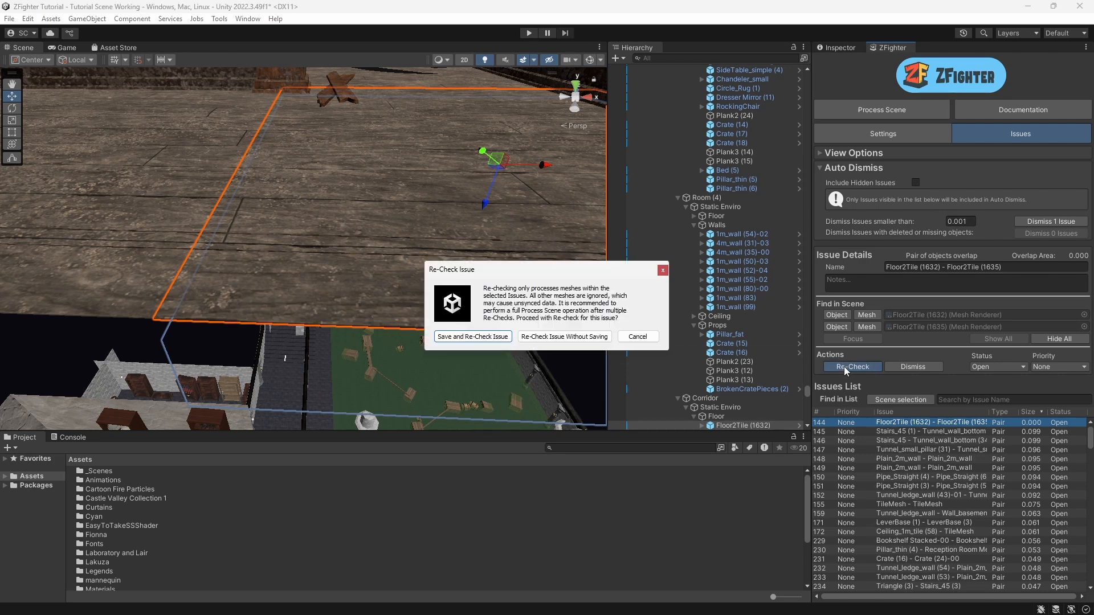
left_click(507, 341)
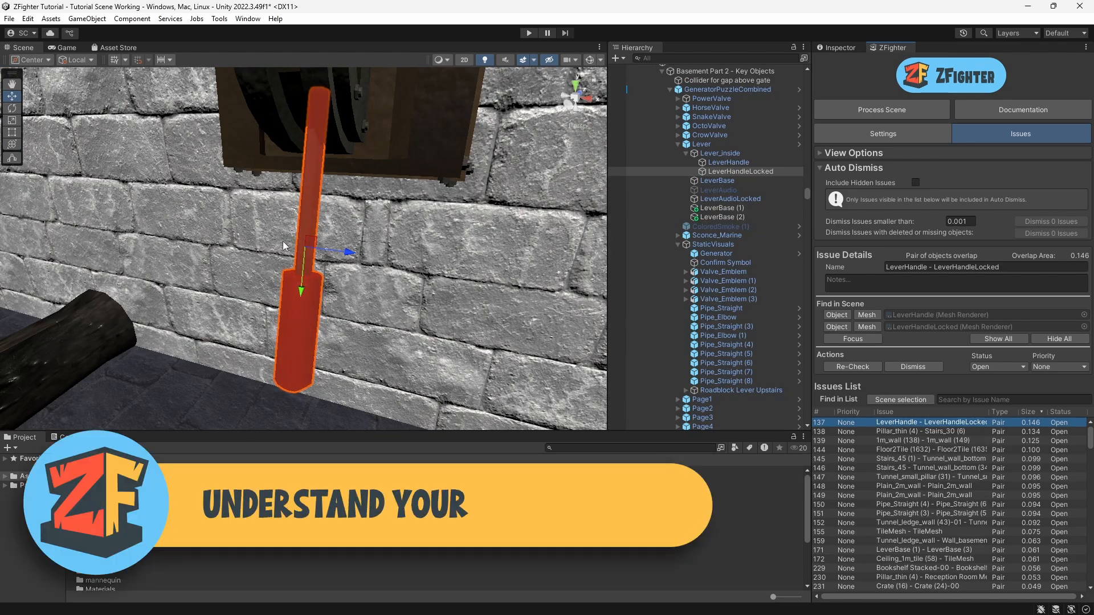
Step: Zoom out and orbit around the LeverHandle - LeverHandleLocked overlap to inspect it
scroll(292, 235, "down", 10)
left_click_drag(292, 235, 303, 213, "alt")
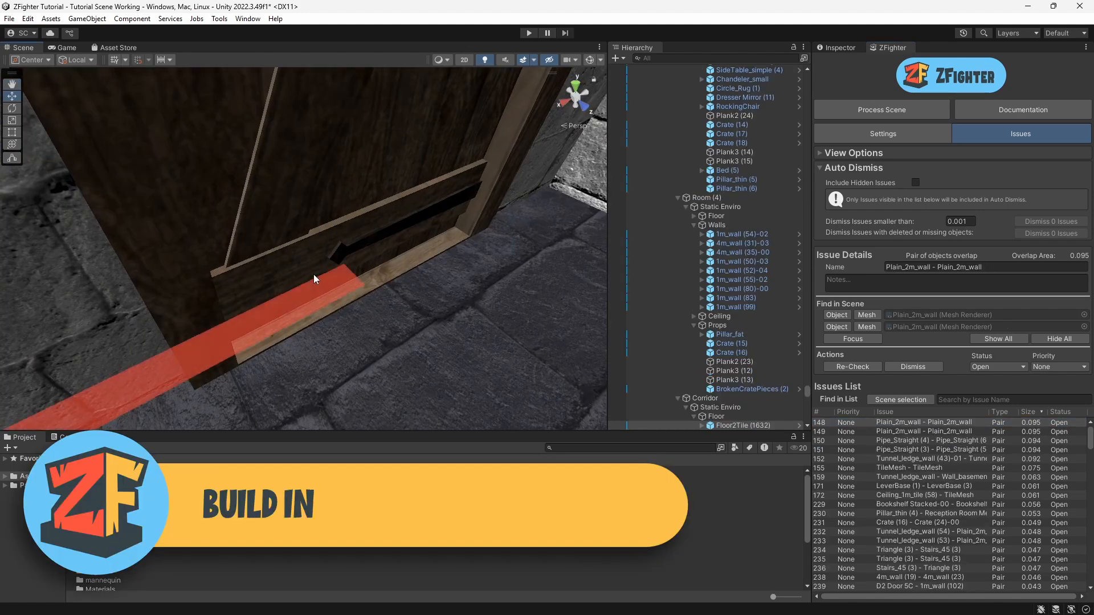
right_click_drag(314, 275, 334, 242)
Step: Deactivate the Door_old object in the Inspector and orbit around the door threshold to inspect its overlap
left_click(367, 189)
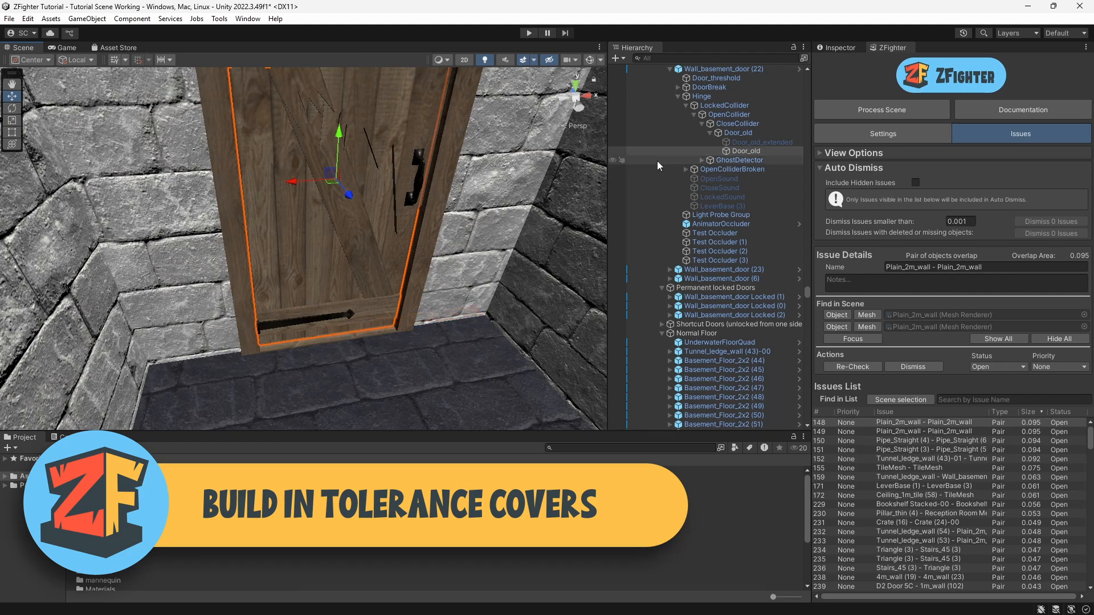
left_click(835, 48)
left_click(843, 63)
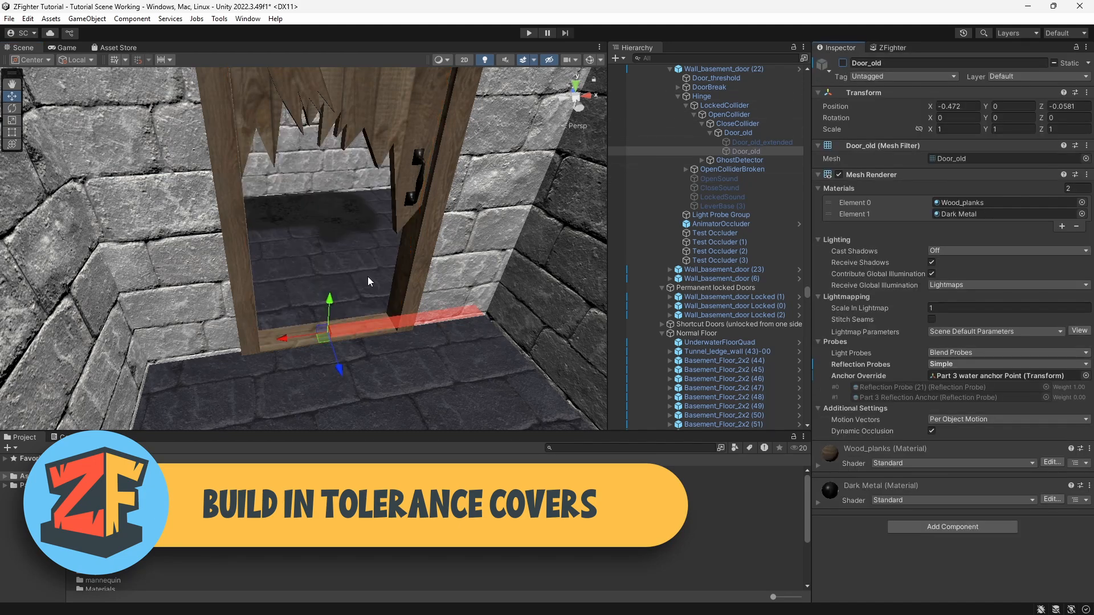
right_click_drag(384, 317, 384, 318)
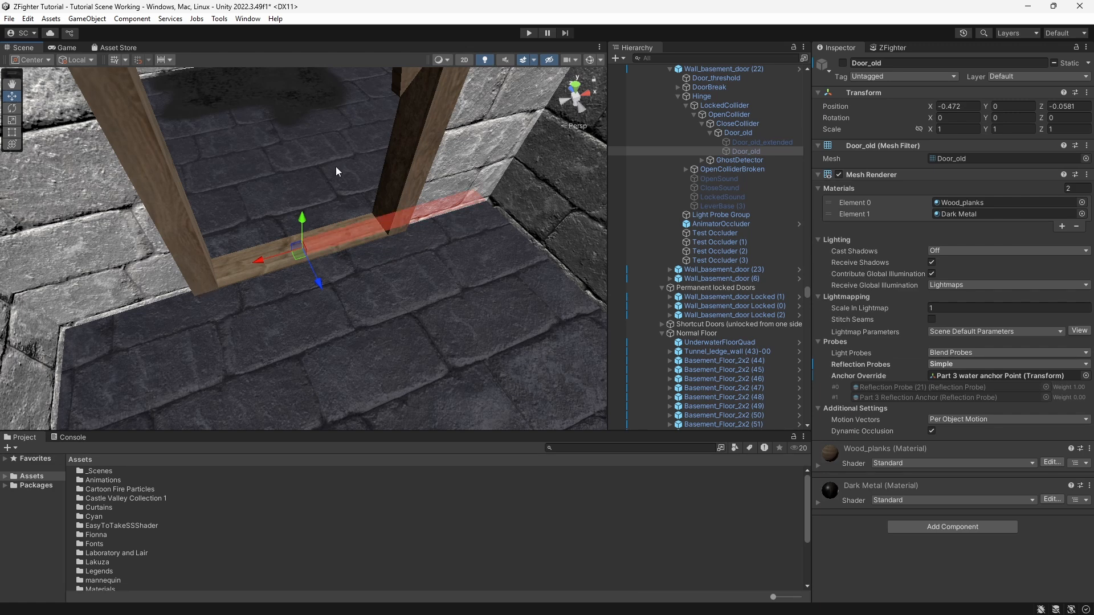
right_click_drag(336, 167, 337, 129)
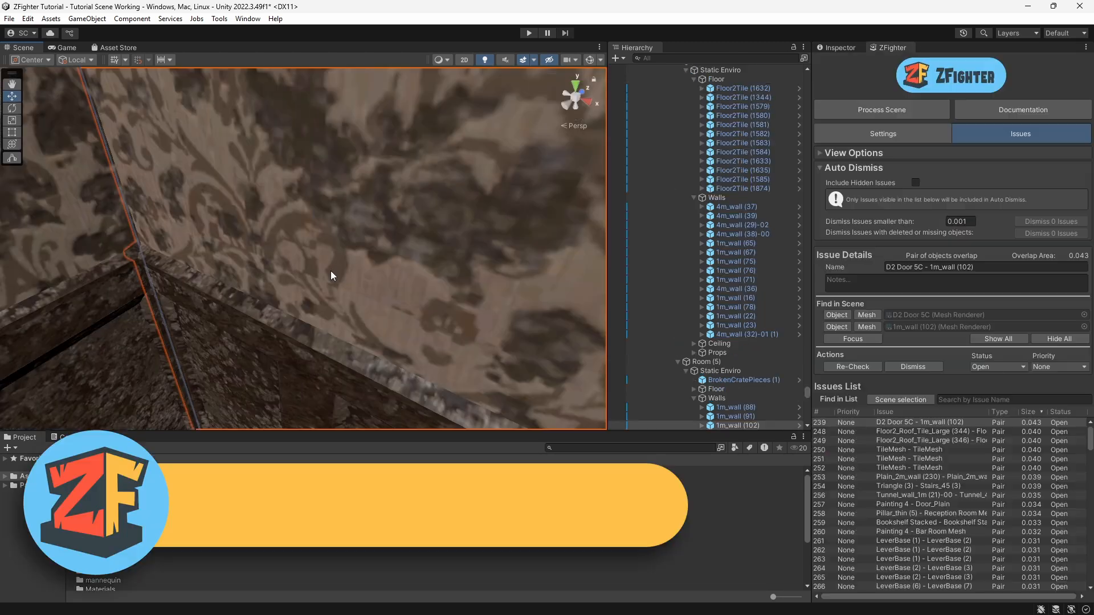
middle_click_drag(331, 272, 349, 286)
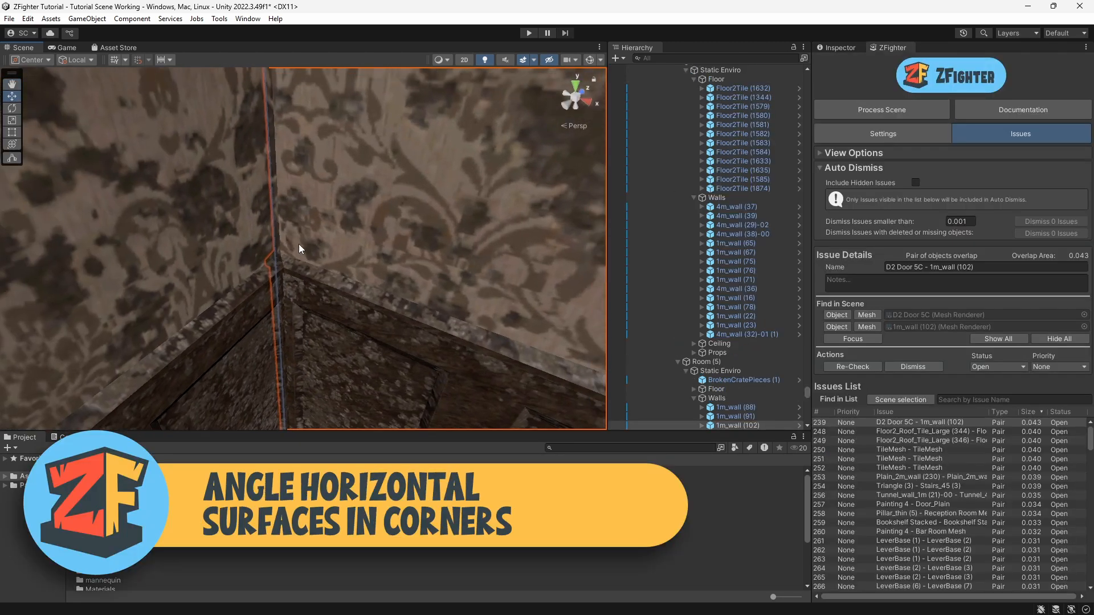
Step: Zoom and orbit around the corner of the D2 Door SC - 1m_wall (102) issue to examine the overlap
scroll(347, 264, "down", 2)
right_click_drag(361, 290, 349, 351)
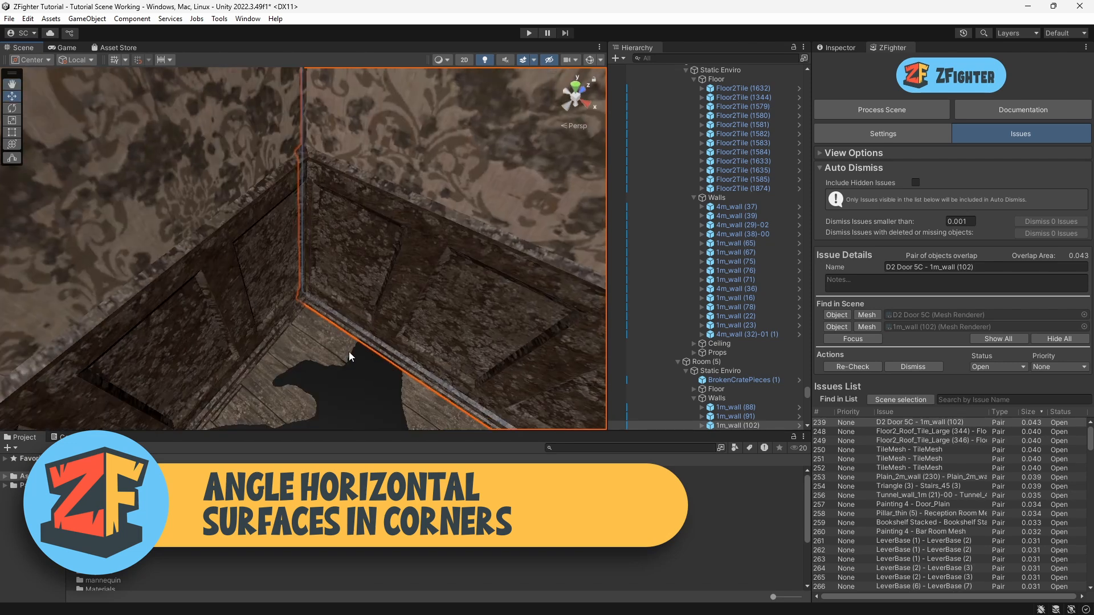
middle_click_drag(346, 352, 343, 343)
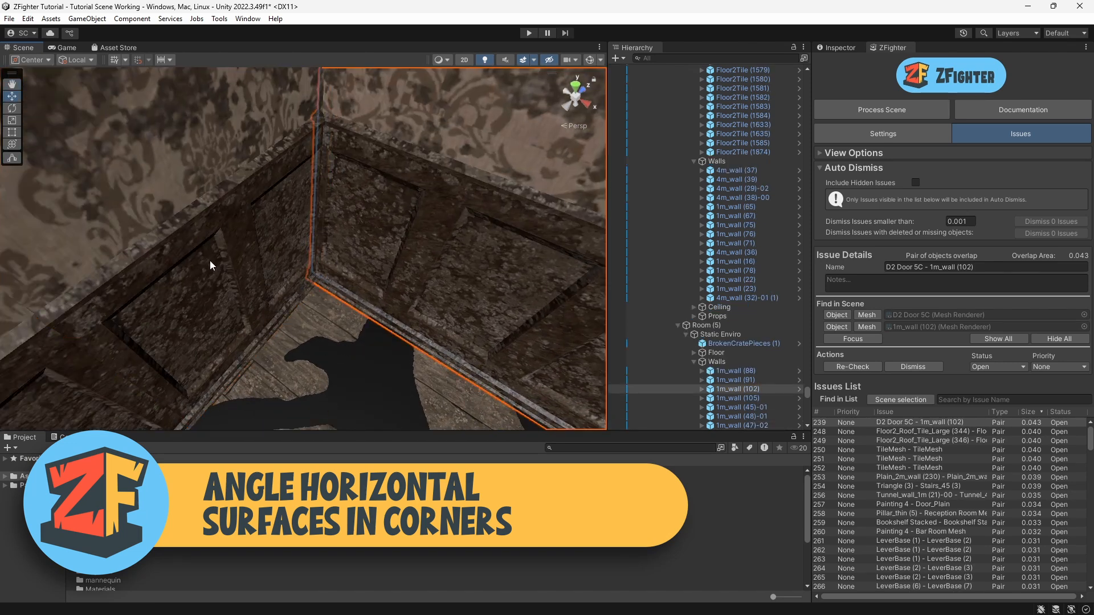
right_click_drag(354, 224, 358, 275)
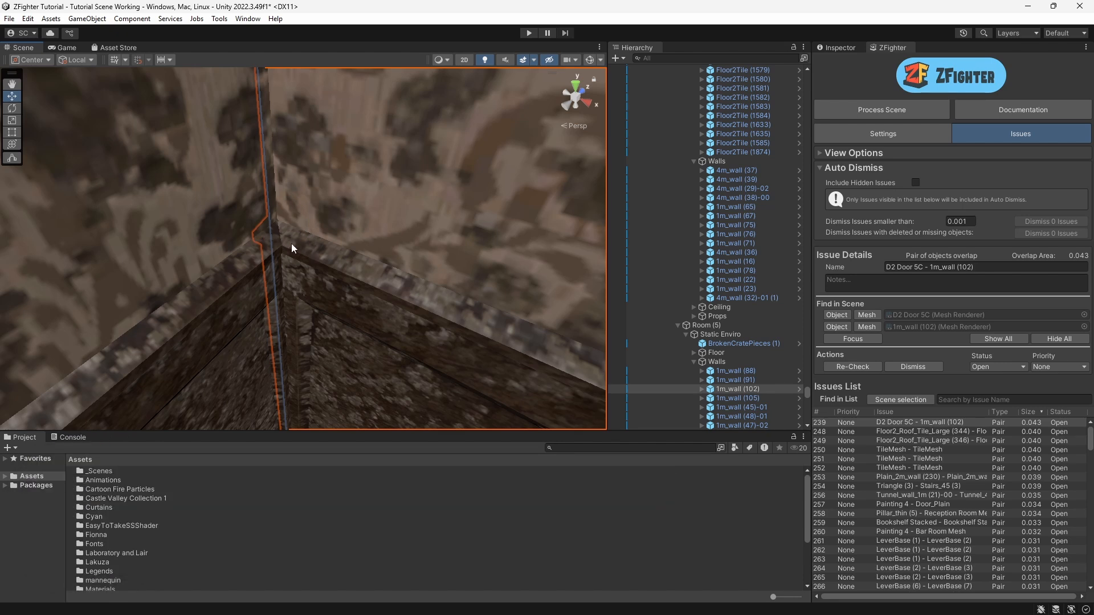
right_click_drag(199, 267, 302, 273)
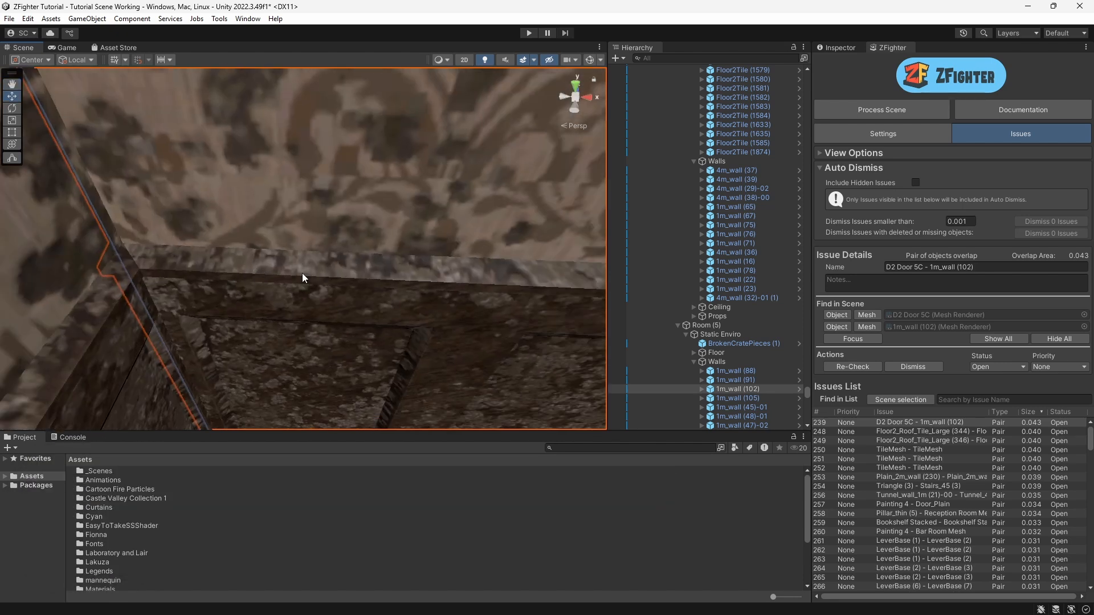
middle_click_drag(211, 359, 222, 300)
right_click_drag(222, 300, 258, 239)
middle_click_drag(260, 359, 255, 280)
right_click_drag(255, 280, 214, 202)
scroll(220, 207, "up", 4)
middle_click_drag(242, 367, 284, 280)
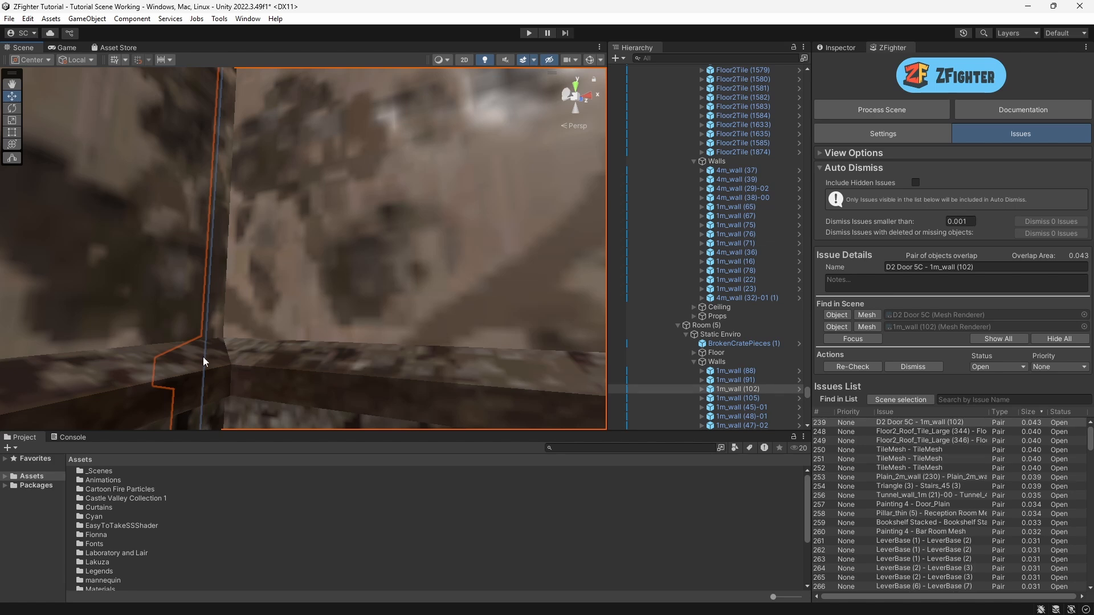
scroll(244, 252, "down", 3)
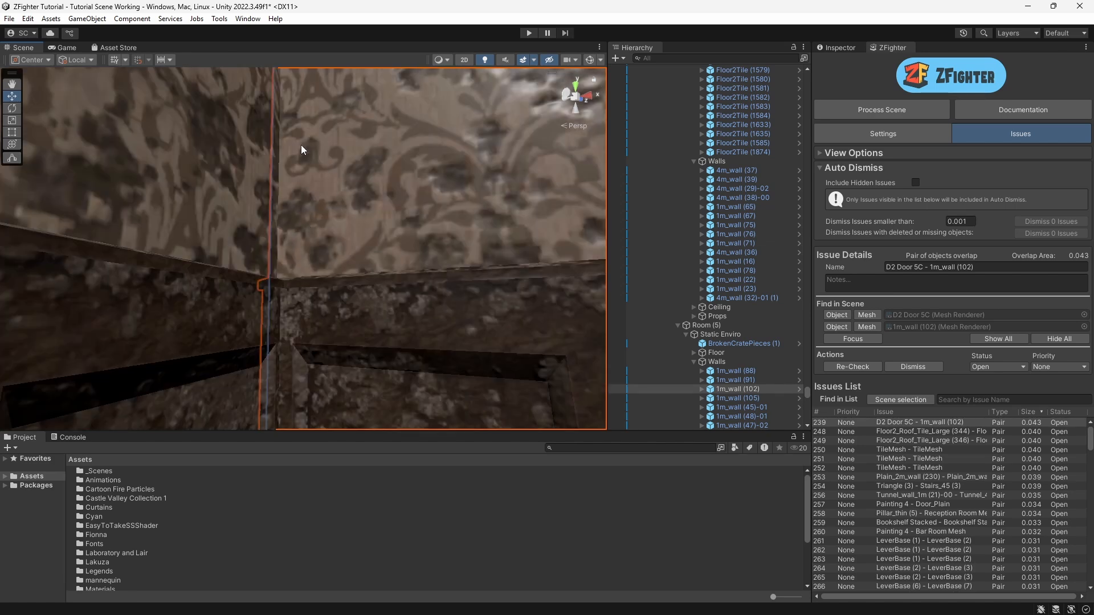
middle_click_drag(331, 150, 313, 336)
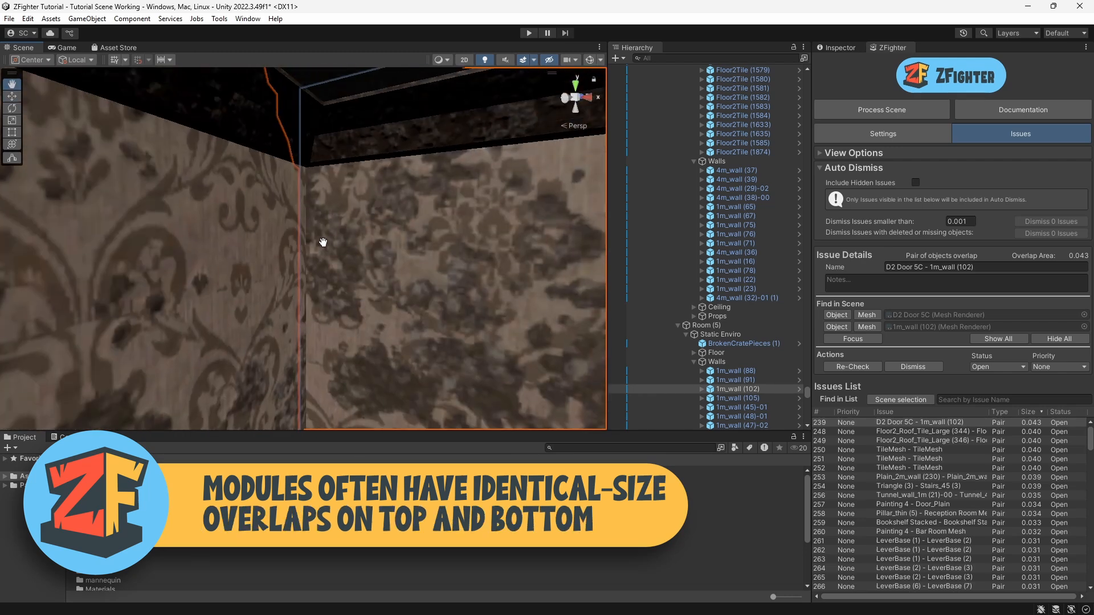
right_click_drag(317, 215, 280, 227)
middle_click_drag(281, 228, 315, 296)
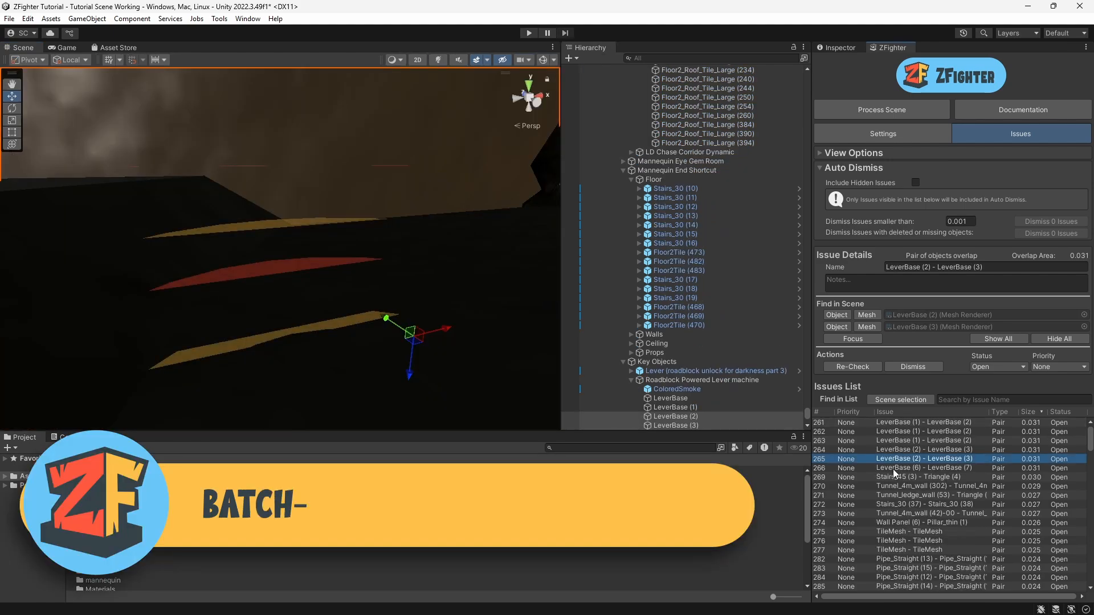
Step: Browse the LeverBase issues, then select the whole LeverBase group together and change their status to batch-dismiss them
left_click(897, 422)
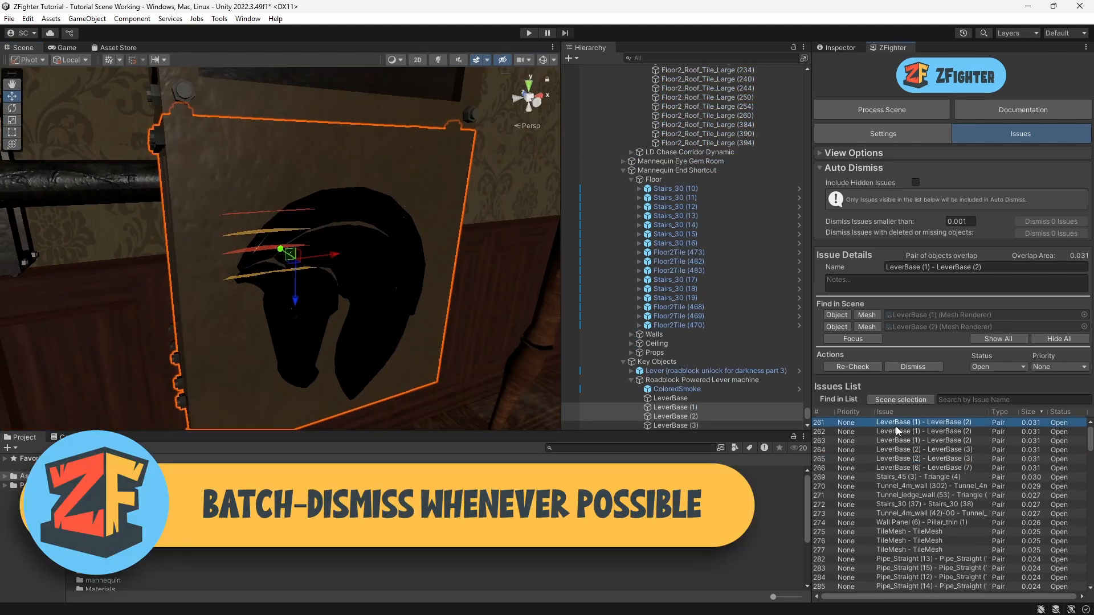
left_click(896, 431)
left_click(900, 442)
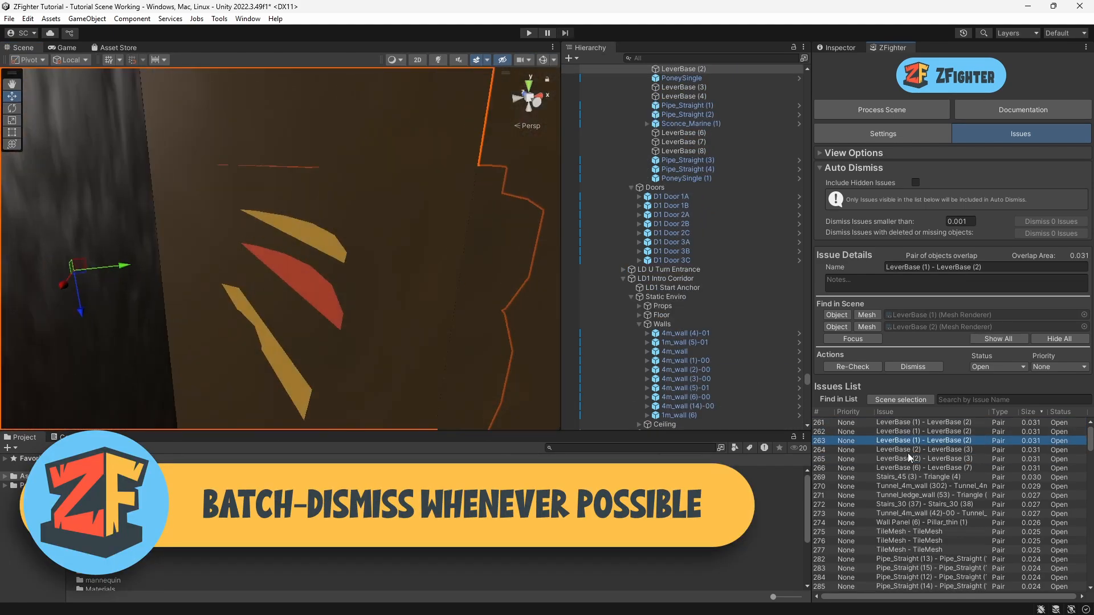
left_click(907, 452)
left_click(911, 420)
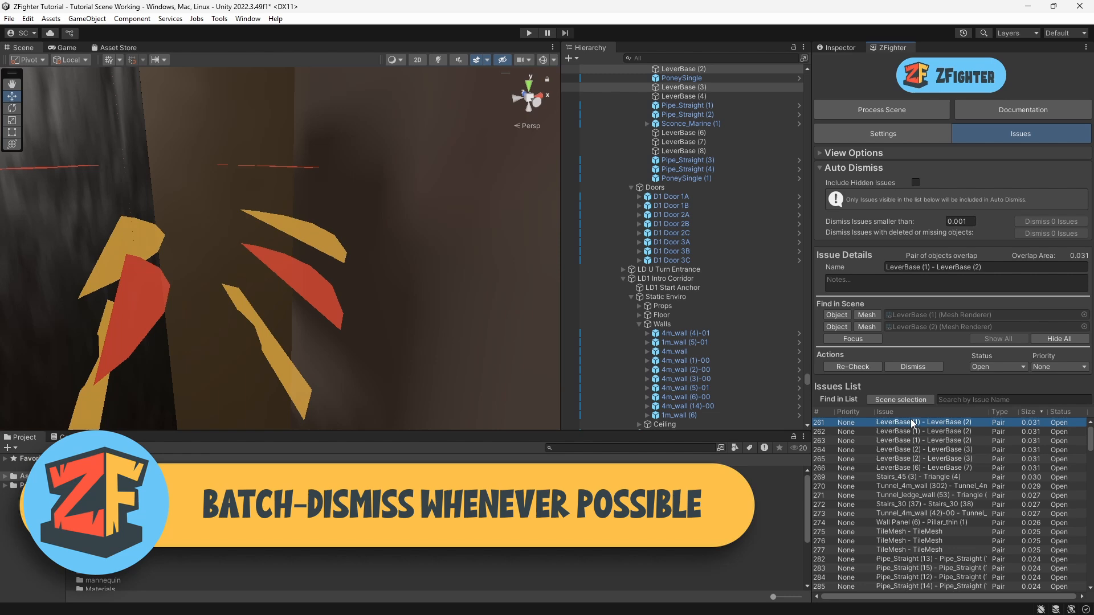
left_click(900, 466, "shift")
left_click(985, 366)
left_click(1006, 455)
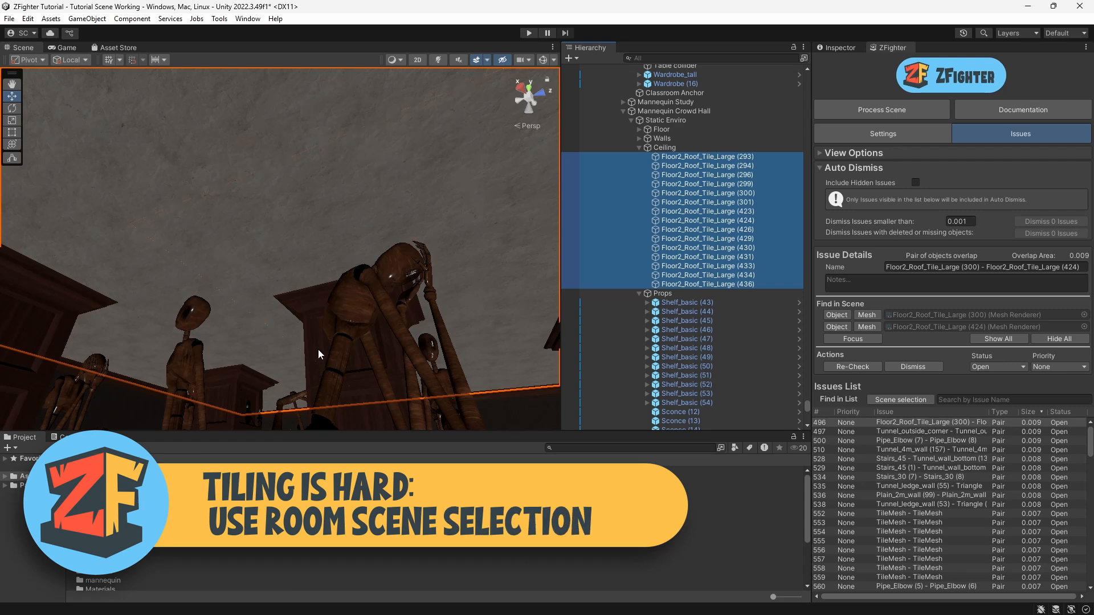
Step: Orbit to view the selected ceiling tiles and process the whole scene
right_click_drag(347, 367, 460, 310)
right_click_drag(334, 320, 416, 308)
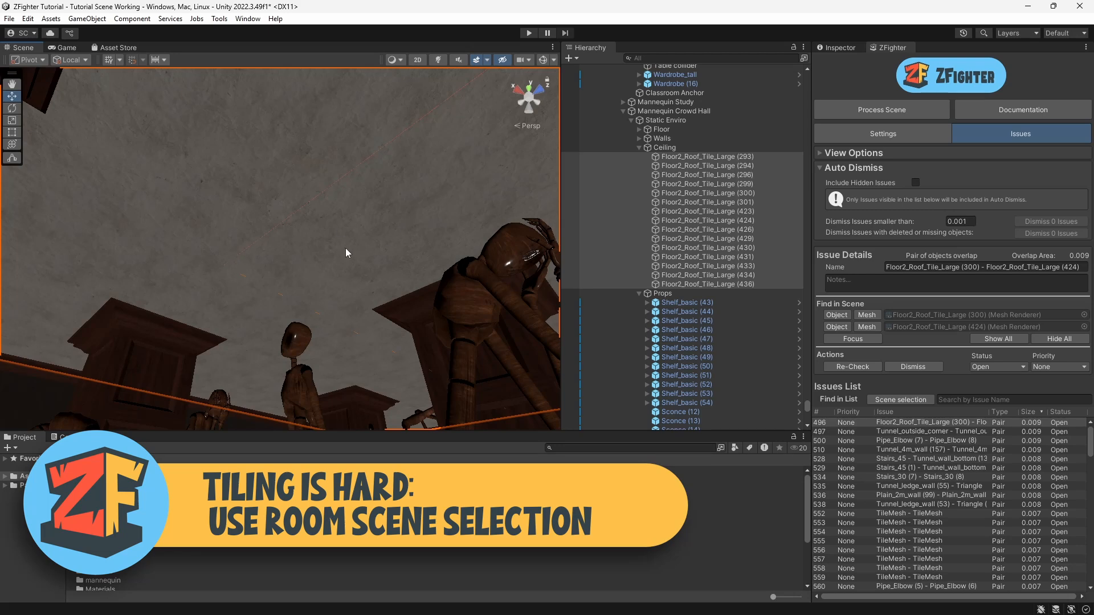
right_click_drag(345, 253, 333, 275)
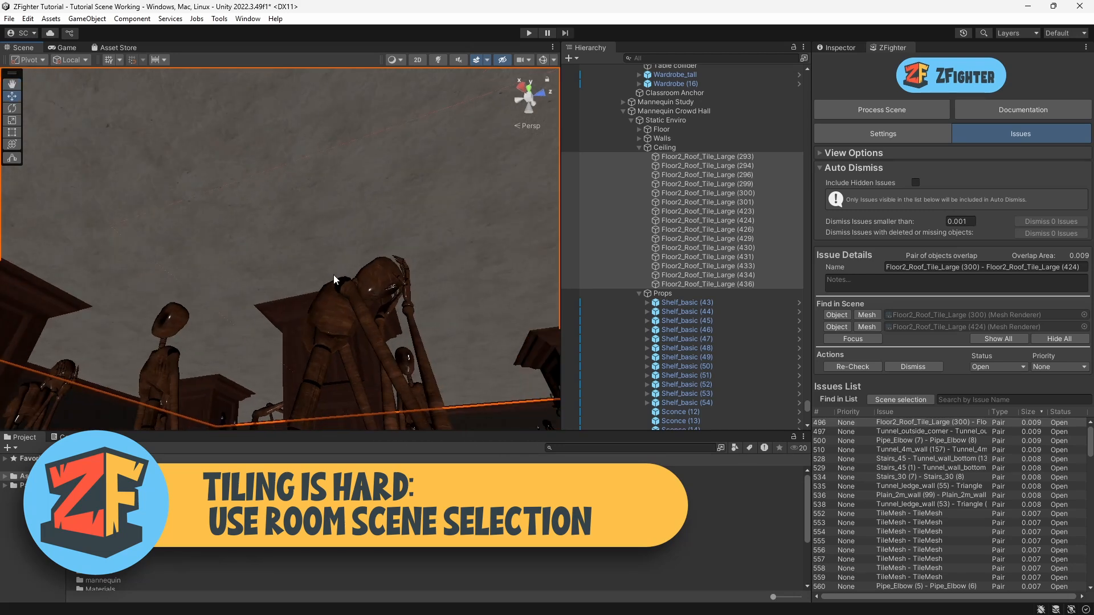
left_click(877, 110)
left_click(498, 337)
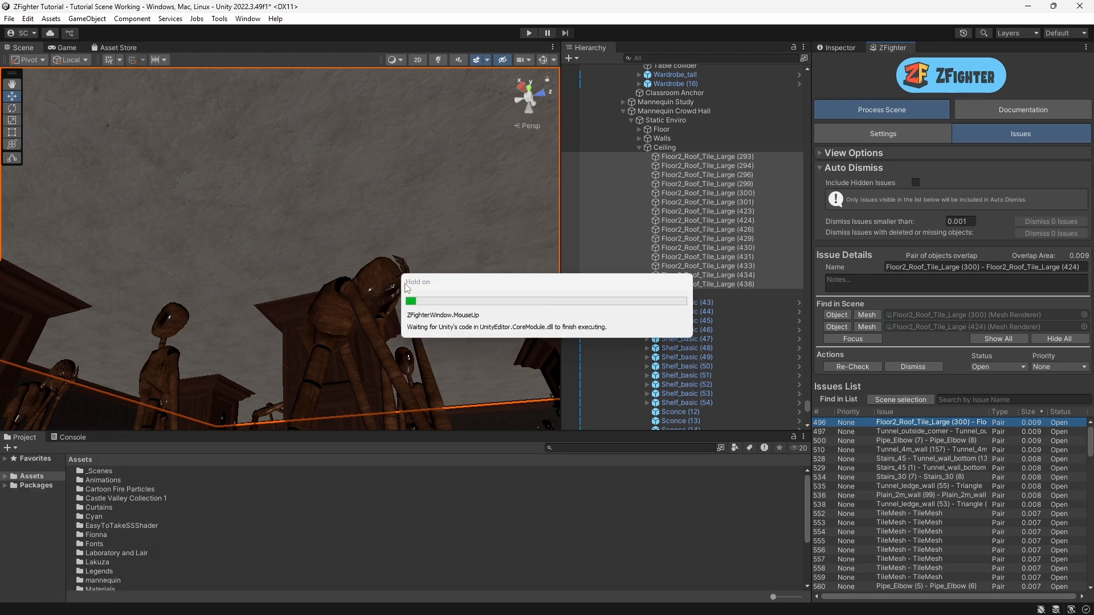
left_click(622, 338)
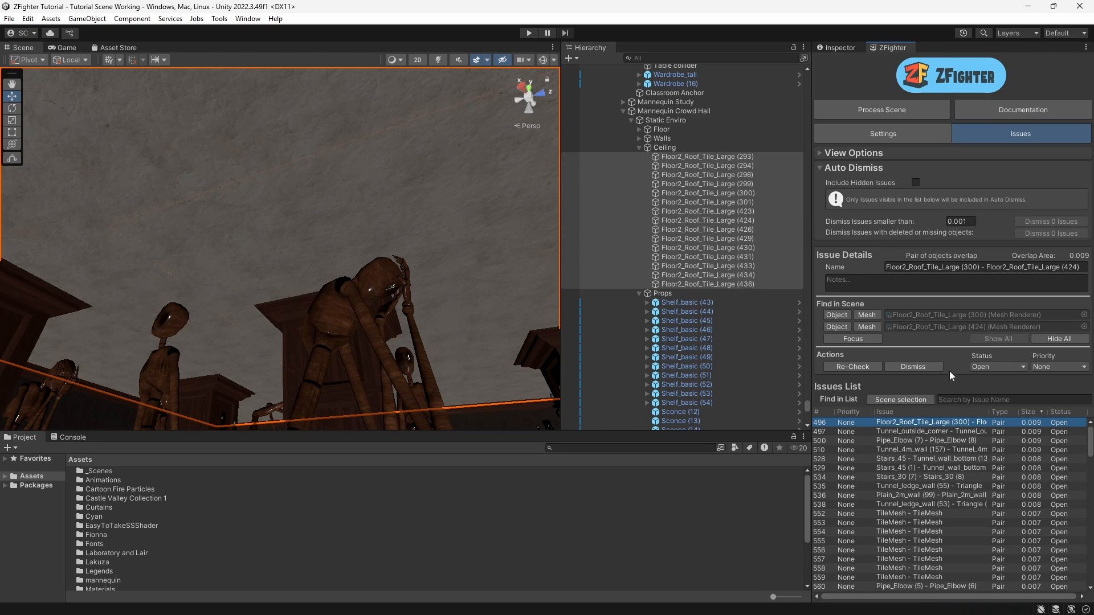
Step: Filter the issues list by the scene selection and pick the Floor2_Roof_Tile_Large (300) - (424) issue
left_click(910, 400)
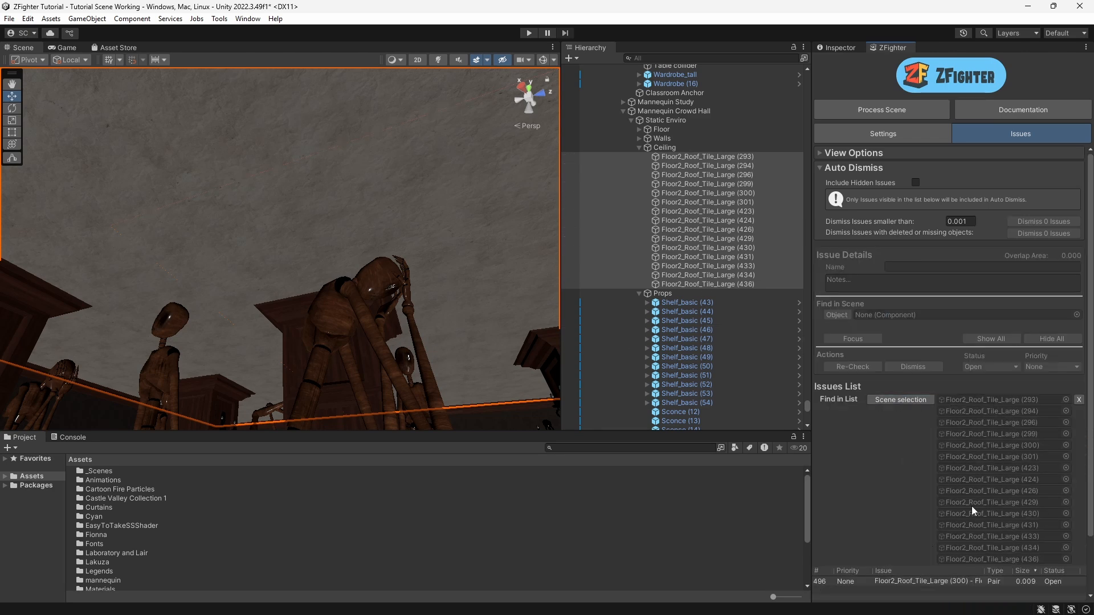
scroll(972, 506, "down", 2)
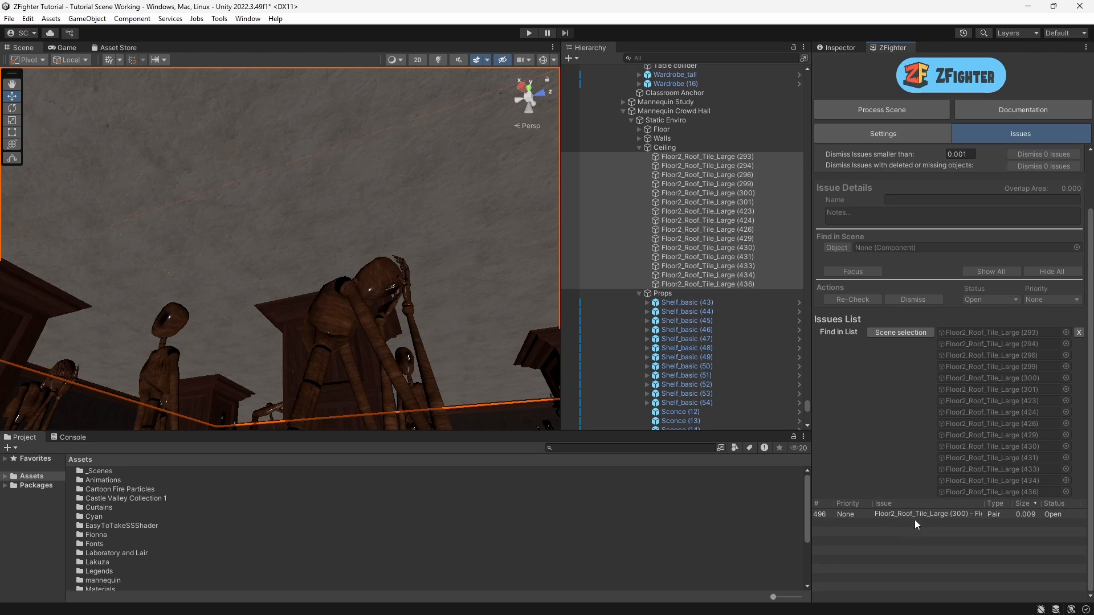
left_click(911, 515)
Step: Orbit beneath the ceiling and select individual roof tiles to inspect the overlapping tile pair
right_click_drag(294, 303, 242, 281)
key("s")
middle_click_drag(267, 279, 253, 330)
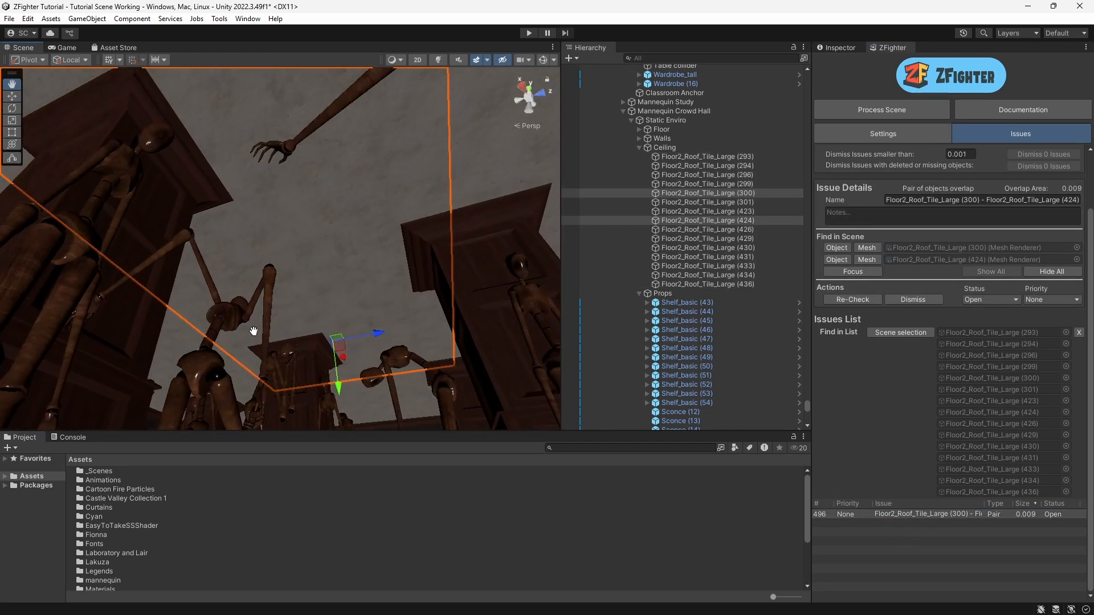
right_click_drag(253, 331, 295, 284)
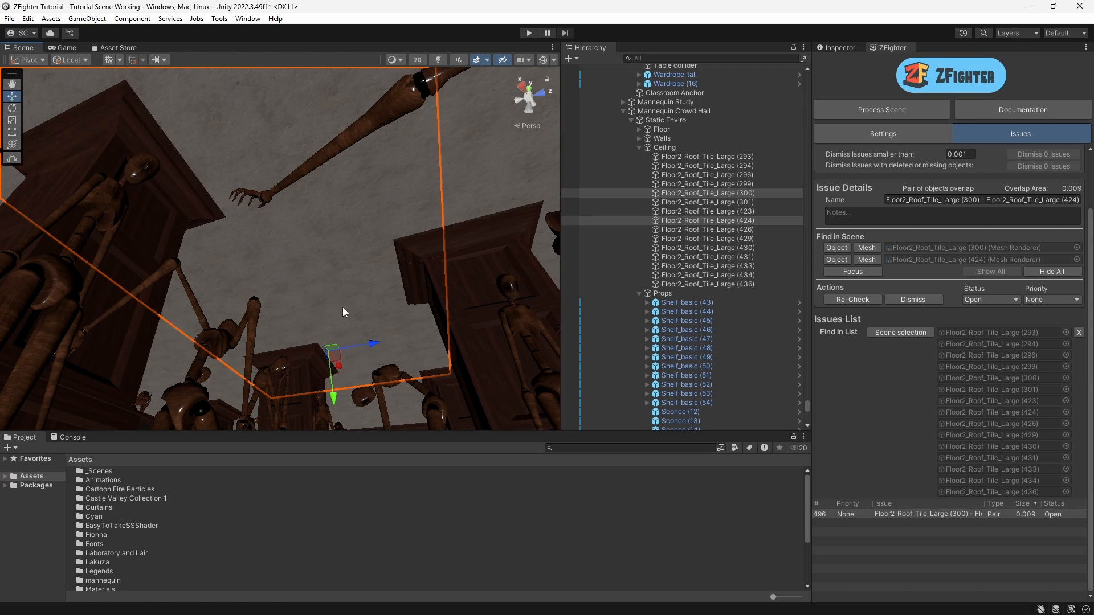
right_click_drag(344, 310, 358, 348)
left_click(370, 371)
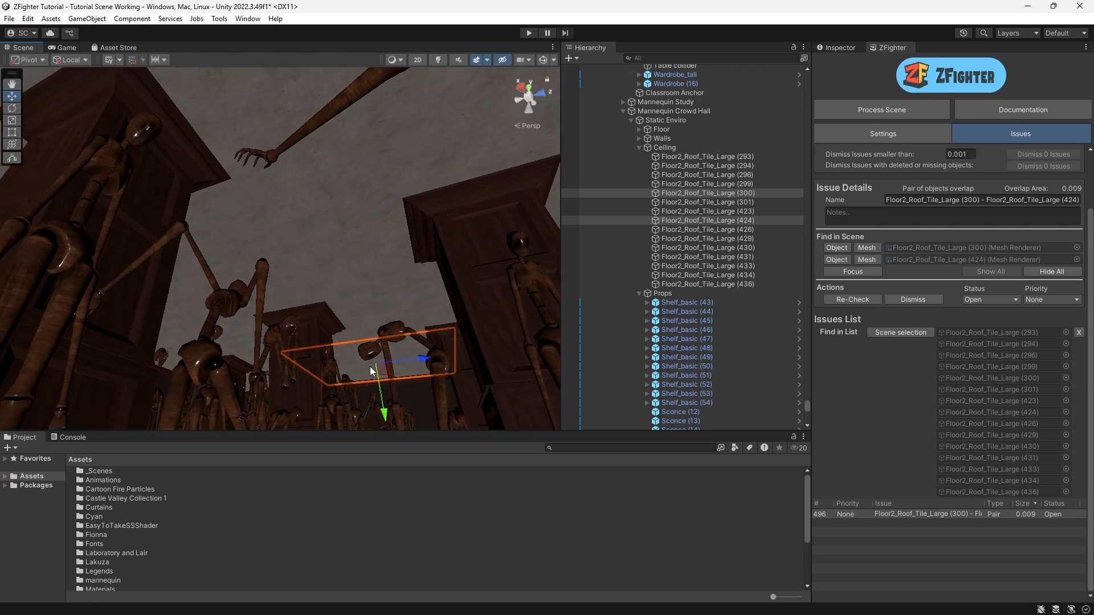
left_click(354, 282)
right_click_drag(380, 278, 316, 297)
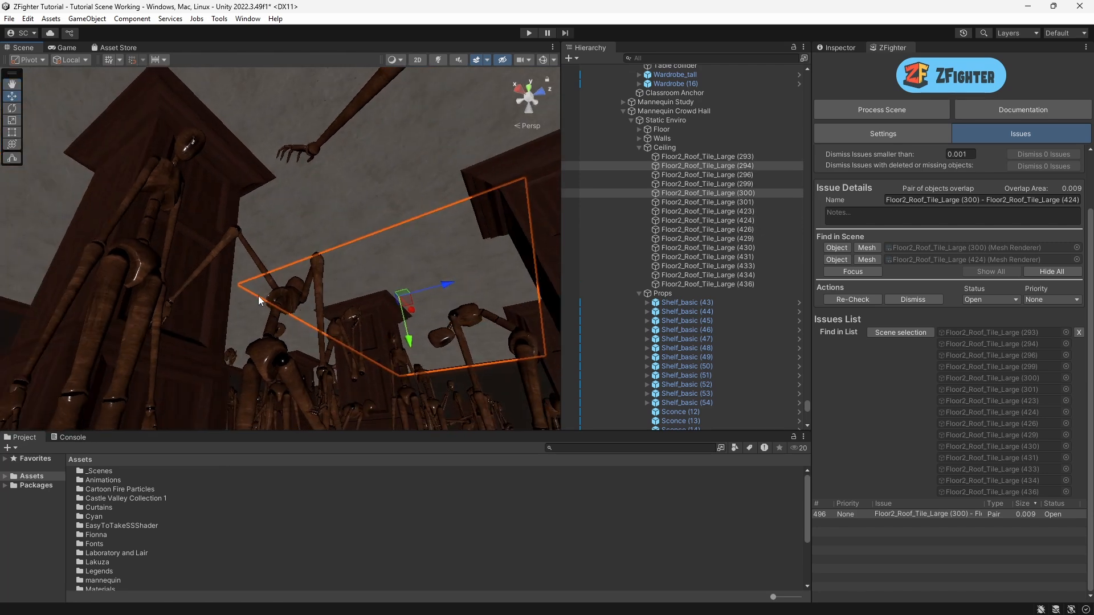
Step: Vertex-snap the selected roof tile into alignment with its neighbour, then reprocess the scene and close the results
key("v")
right_click_drag(243, 289, 365, 324)
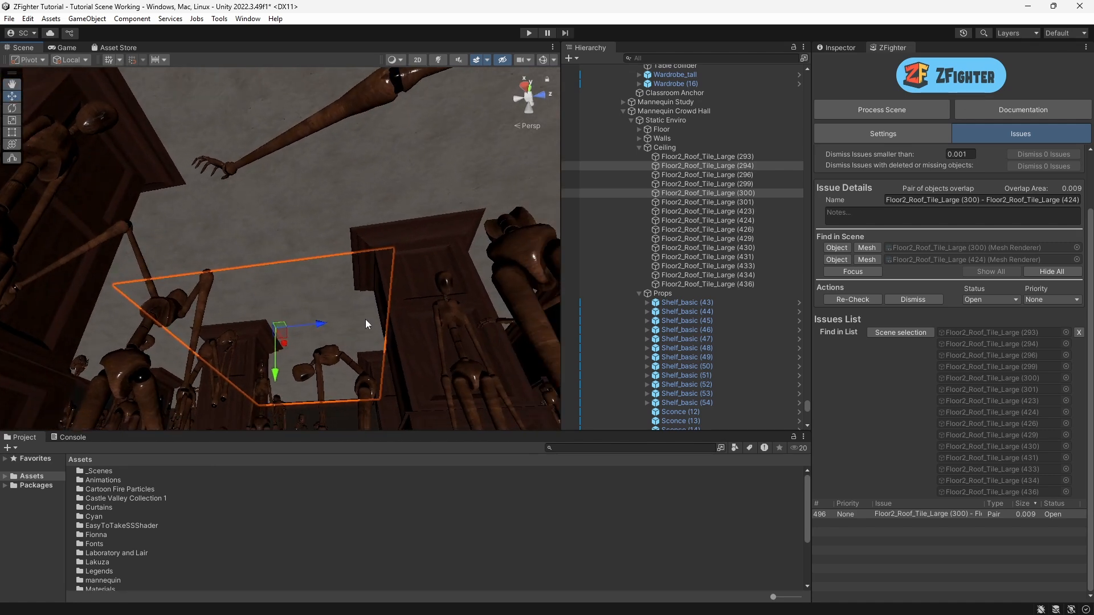
left_click(880, 111)
left_click(508, 335)
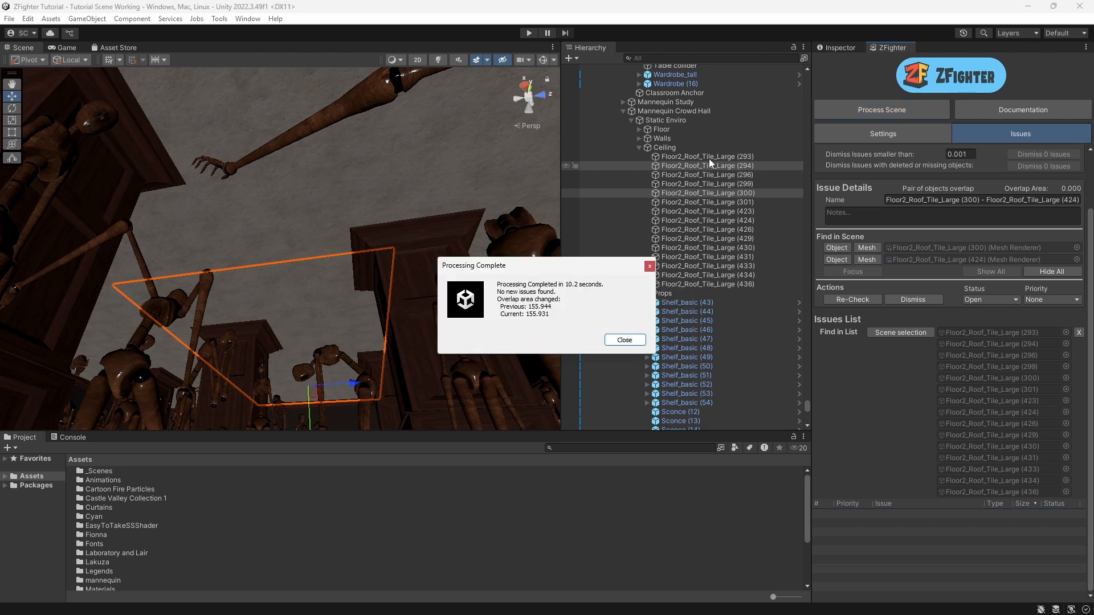
key("Return")
Step: Select all ceiling roof tiles and filter the issues list by that selection to check for remaining issues, then clear the filter
left_click(692, 156)
left_click(712, 285, "shift")
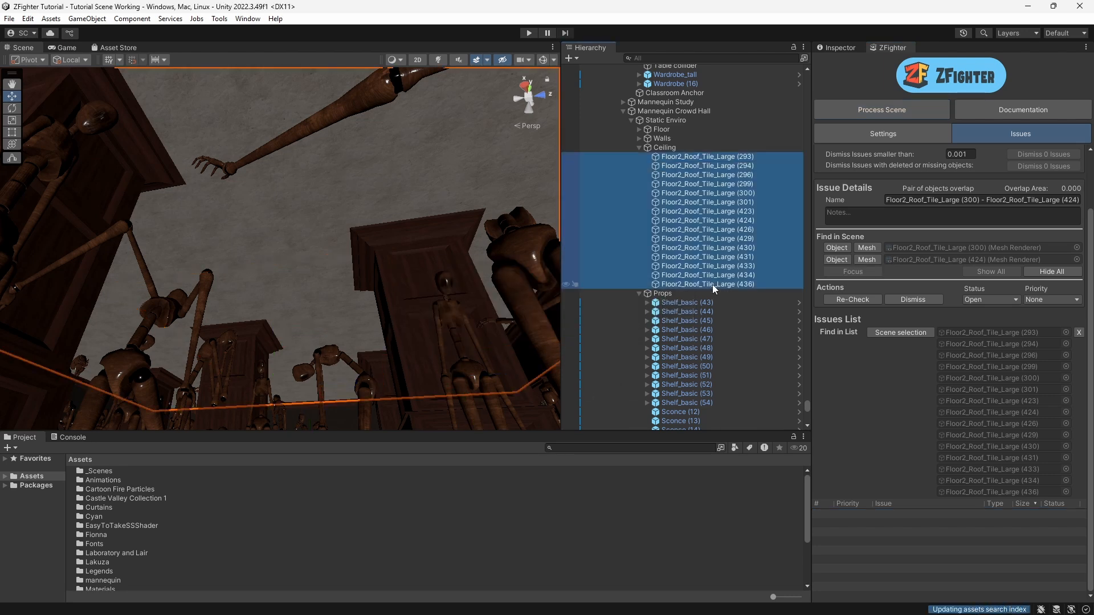
left_click(1078, 332)
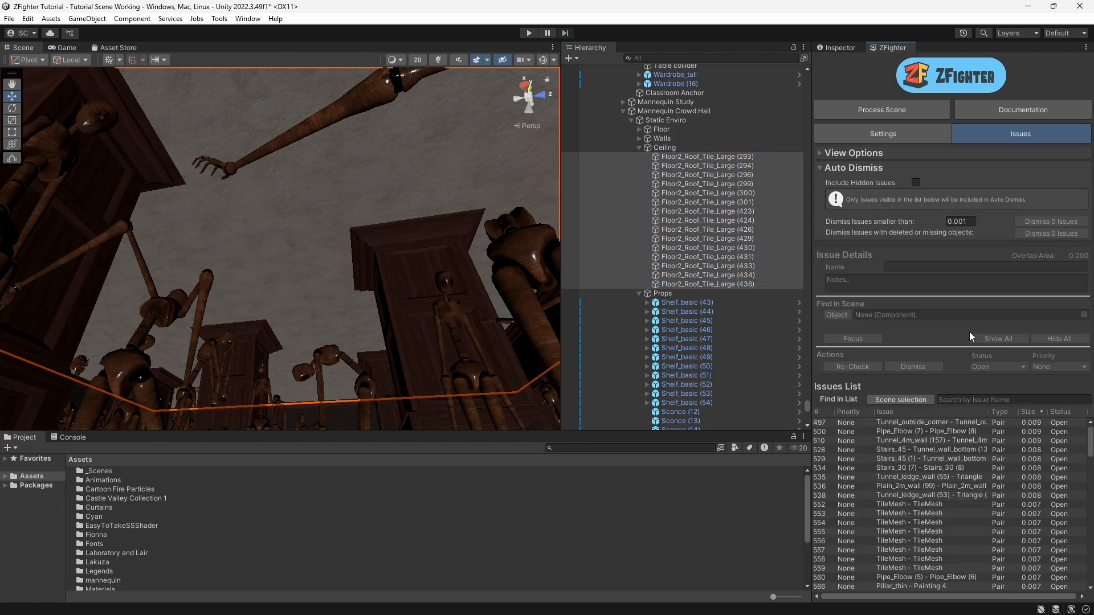
left_click(903, 398)
scroll(901, 513, "down", 2)
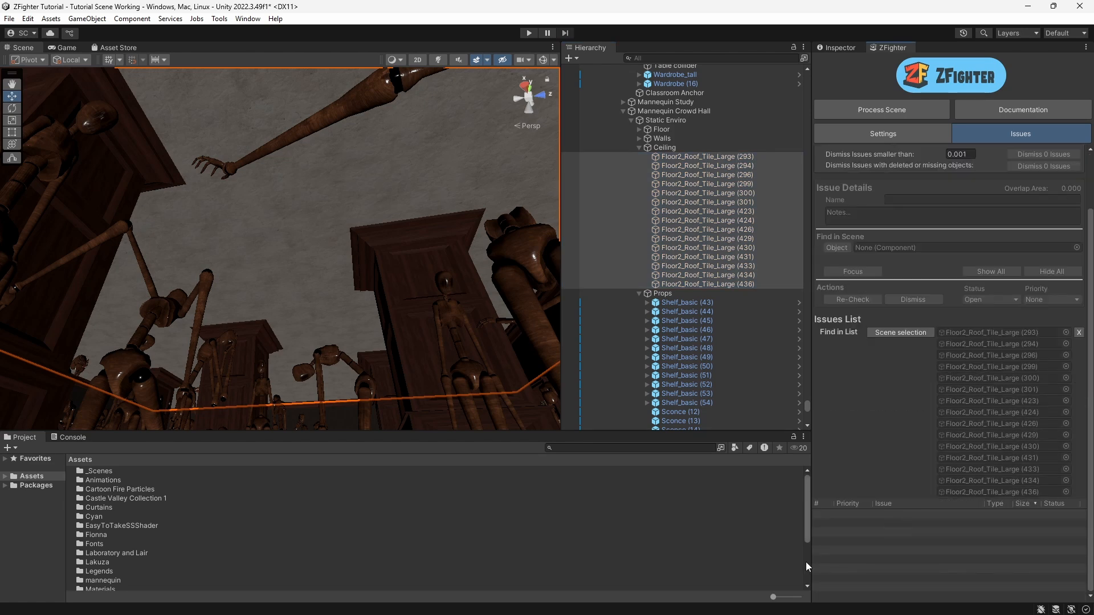
left_click(1078, 333)
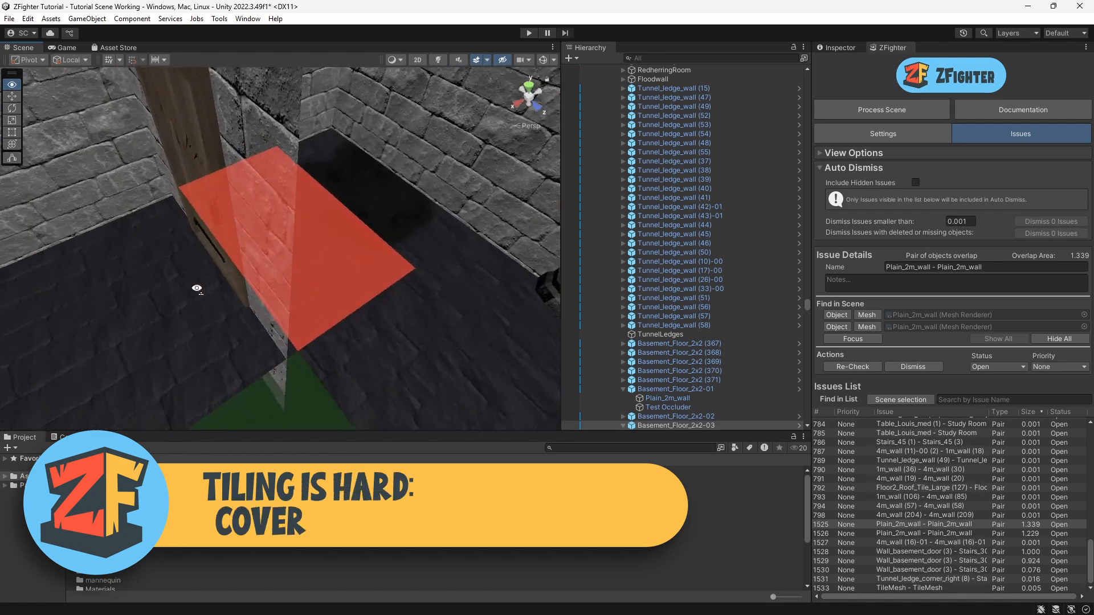
Step: Select the Sewer_Drain (27) decal over the overlapping floor and set its scale to X 2, Y 1, Z 2
key("f")
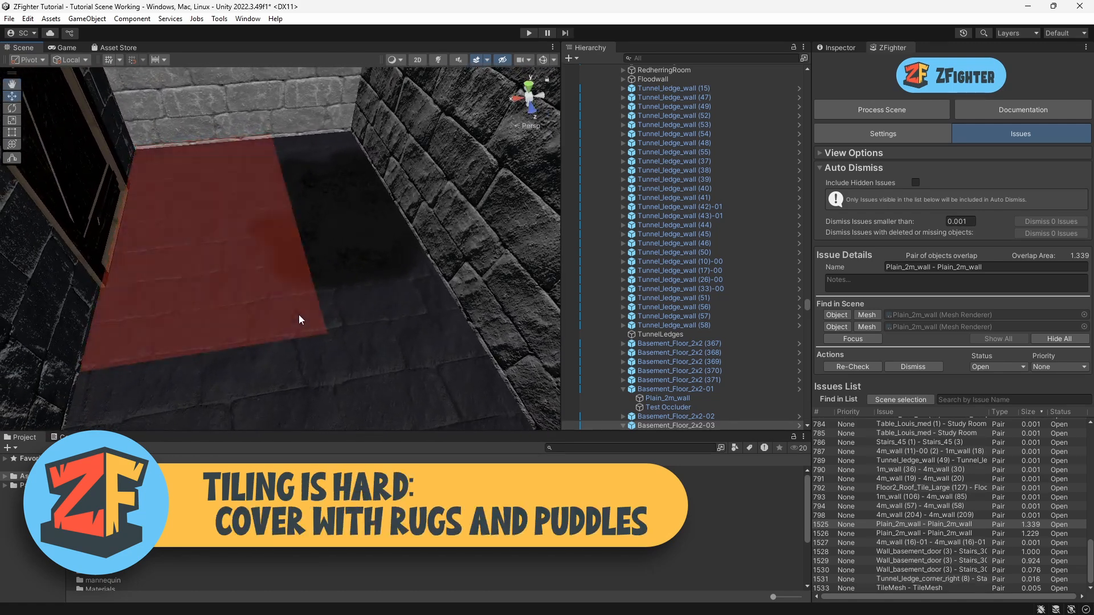
left_click(357, 234)
left_click(353, 188)
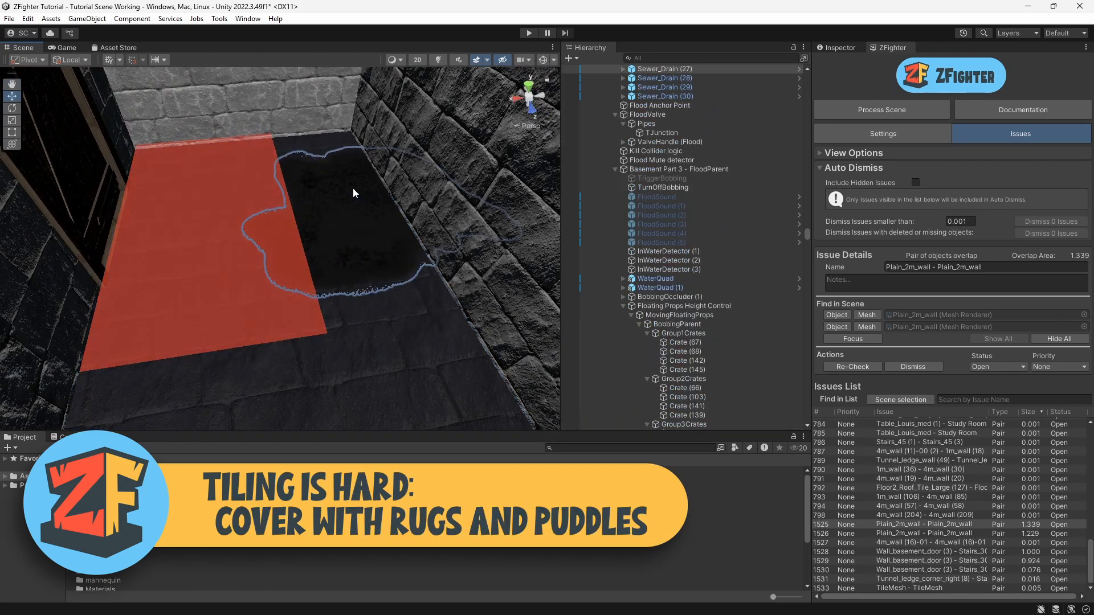
left_click(837, 47)
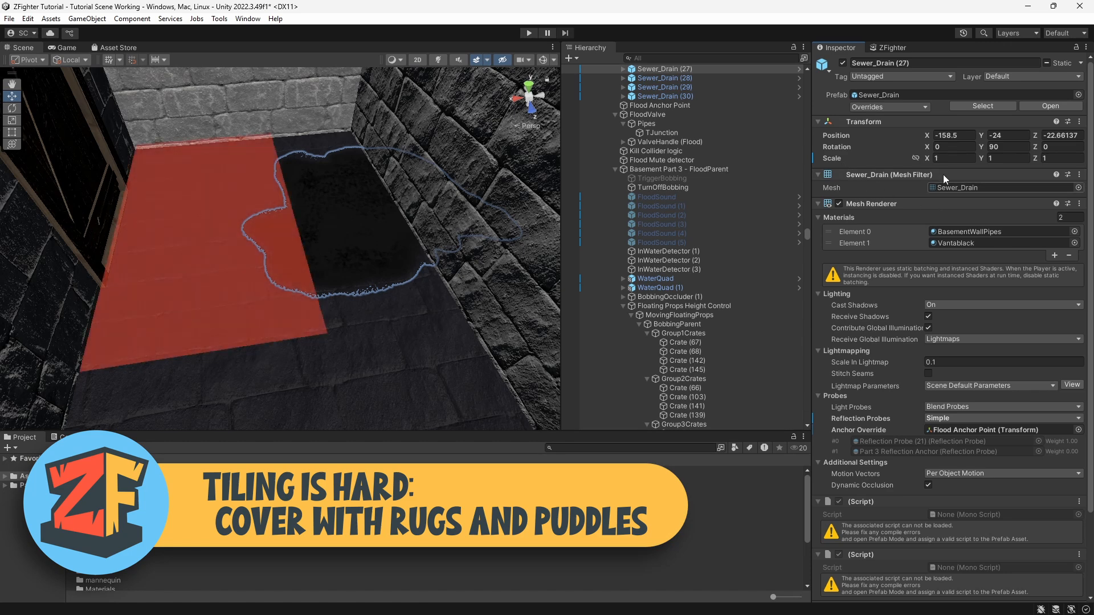
type("2")
left_click(1002, 158)
type("2")
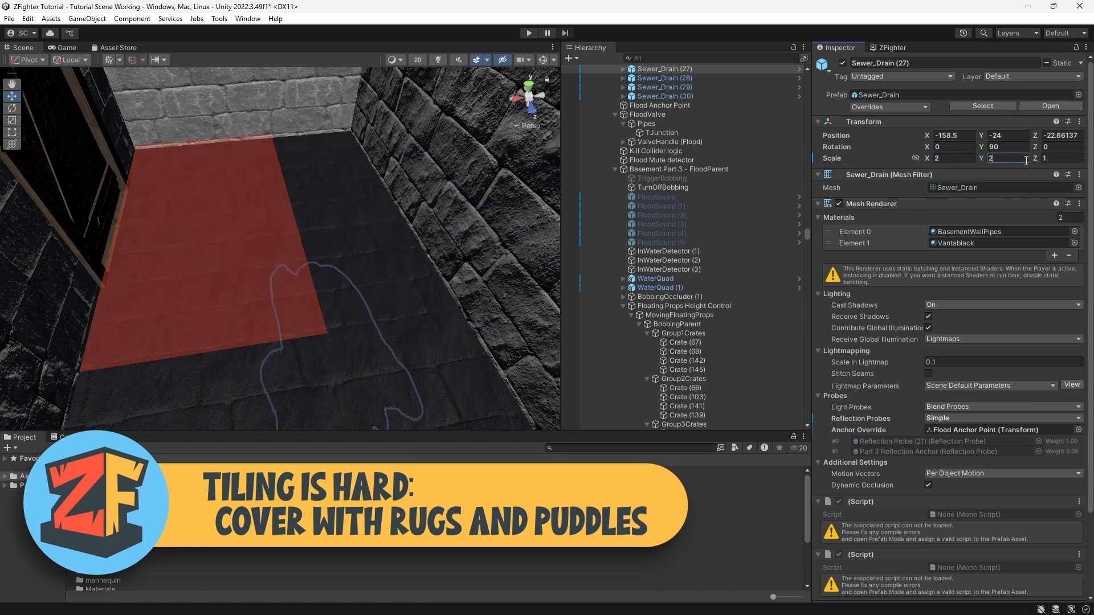
left_click(1058, 158)
type("2")
left_click(1006, 158)
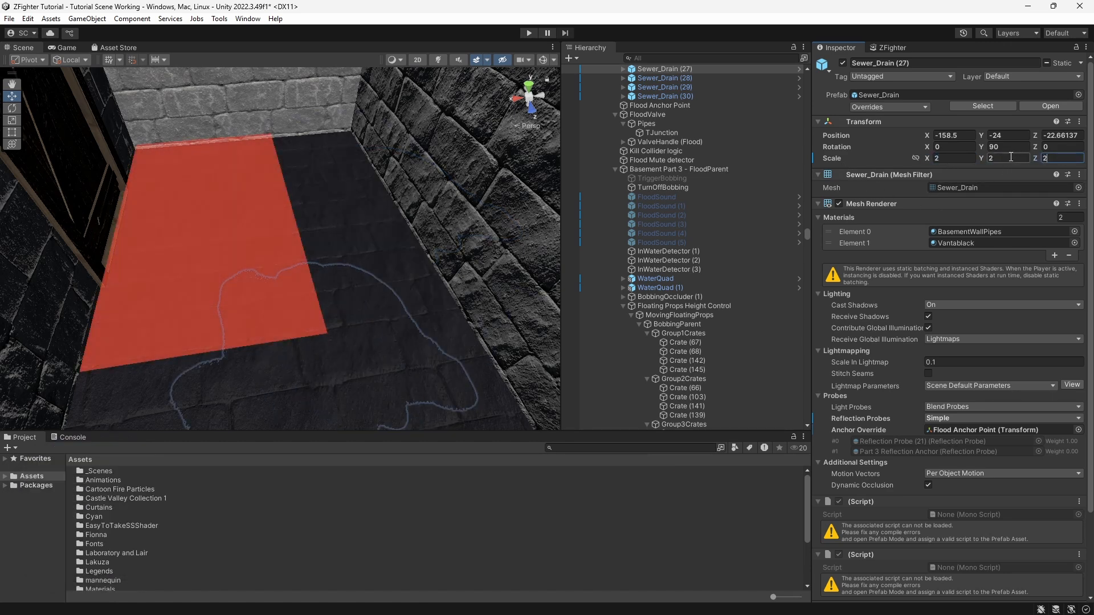
key("BackSpace")
type("1")
Step: Select the WaterQuad (1) and orbit around it to inspect its overlap with the floor
scroll(307, 222, "down", 5)
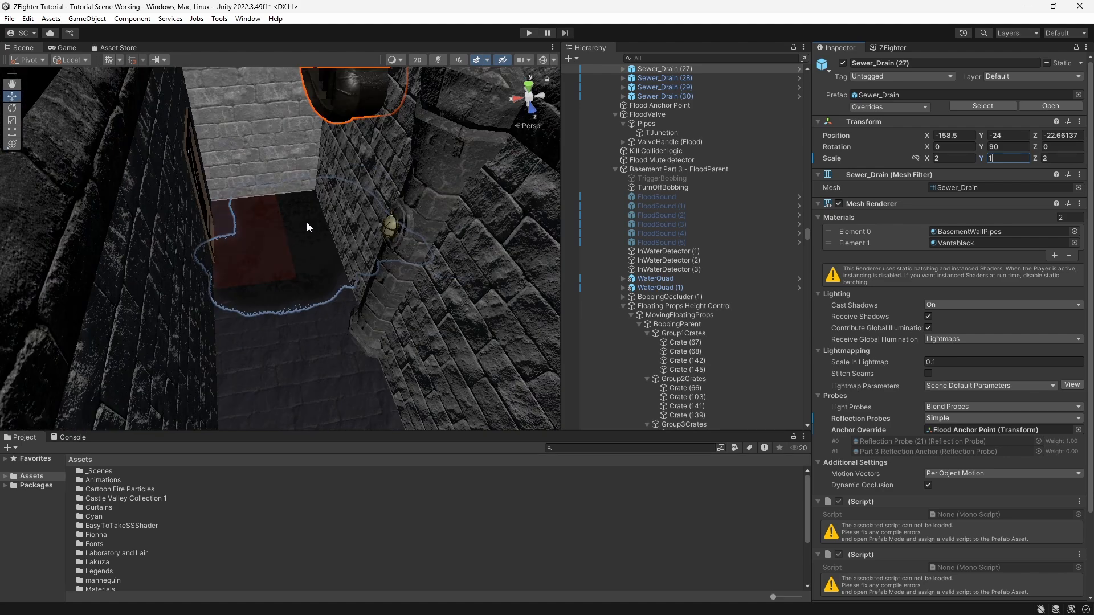
middle_click_drag(306, 222, 341, 253)
left_click_drag(402, 134, 341, 148)
left_click(220, 416)
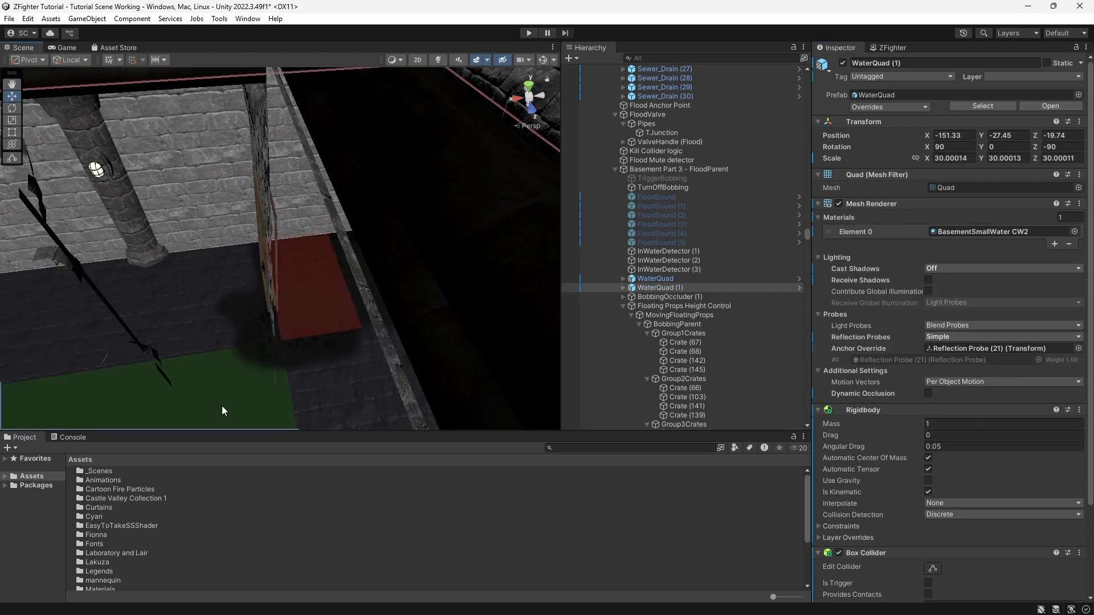
scroll(331, 372, "up", 5)
middle_click_drag(331, 373, 339, 332)
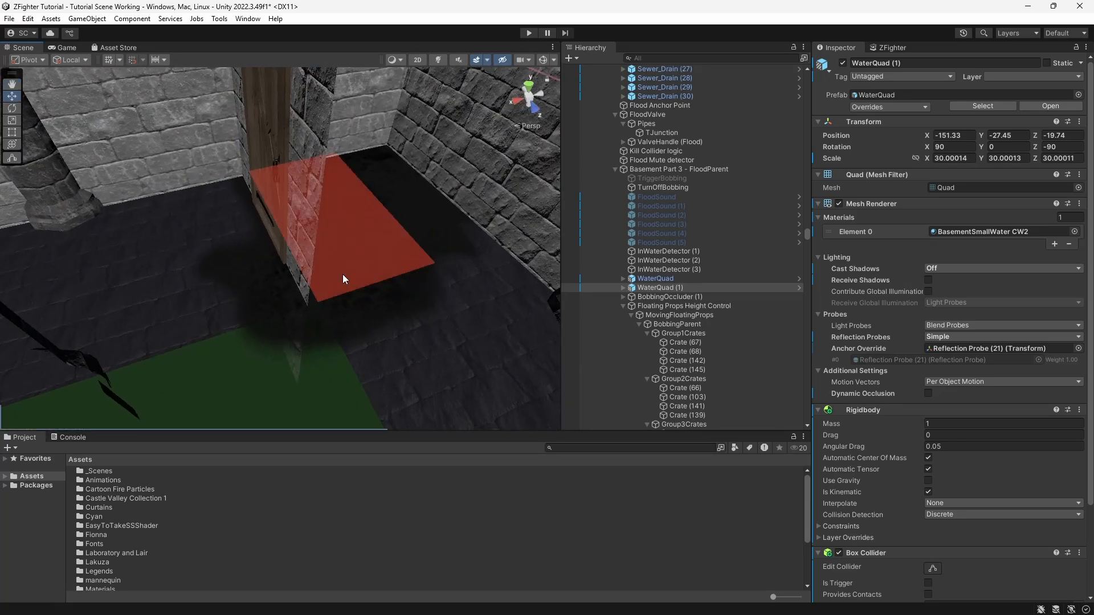
scroll(343, 275, "up", 3)
scroll(344, 277, "up", 3)
scroll(237, 312, "down", 3)
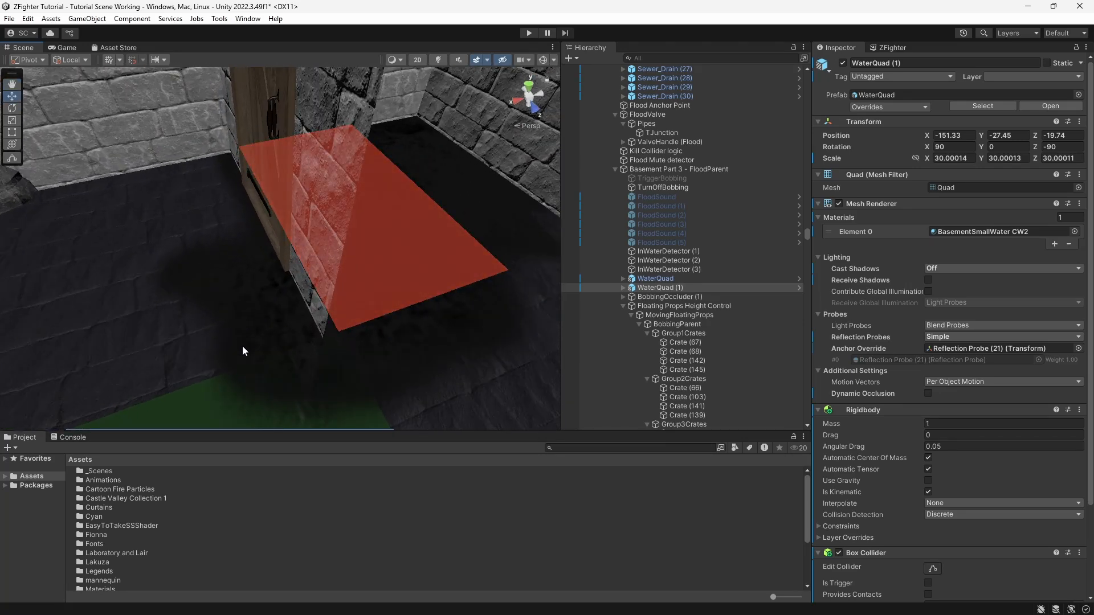
scroll(289, 368, "up", 4)
middle_click_drag(289, 374, 379, 329)
middle_click_drag(375, 336, 289, 373)
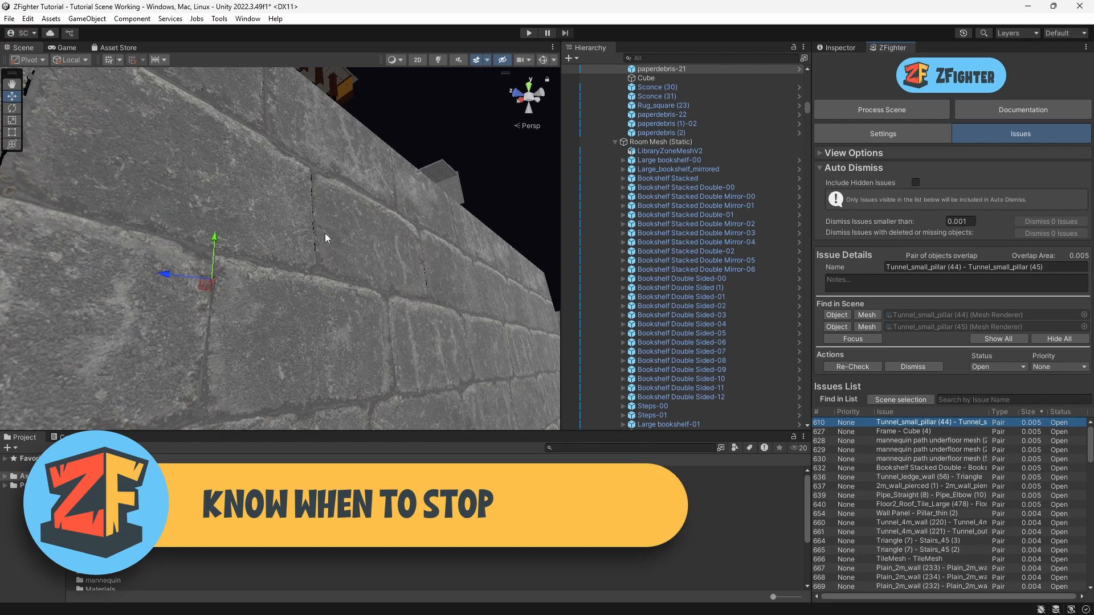
Step: Open the Frame - Cube (4) issue and focus on its objects in the scene
middle_click_drag(325, 237, 321, 308)
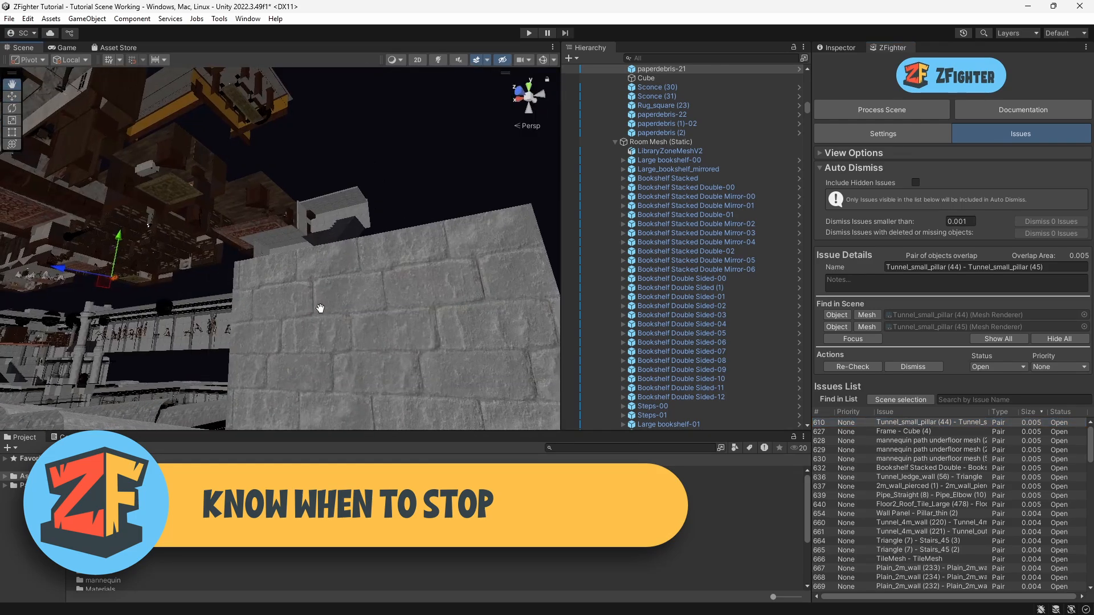
right_click_drag(320, 308, 274, 315)
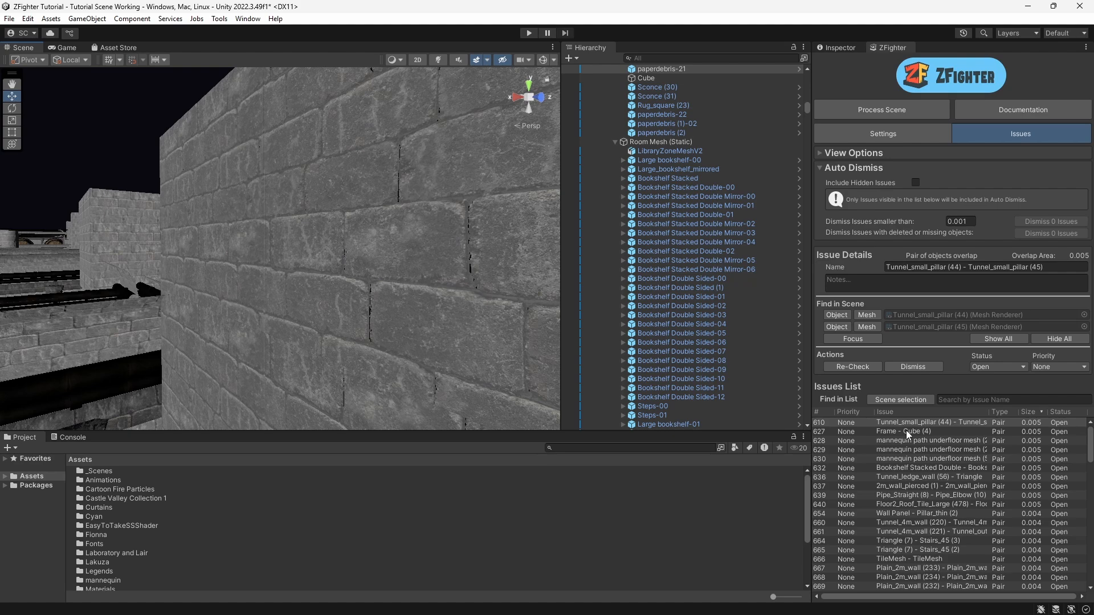
left_click(884, 432)
double_click(886, 432)
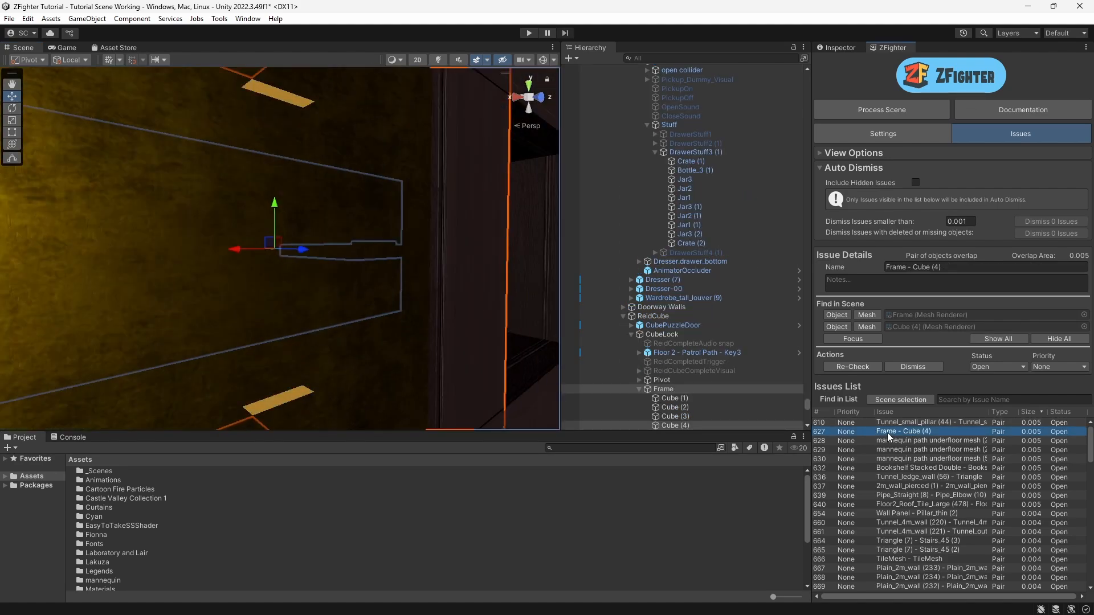
scroll(245, 285, "down", 6)
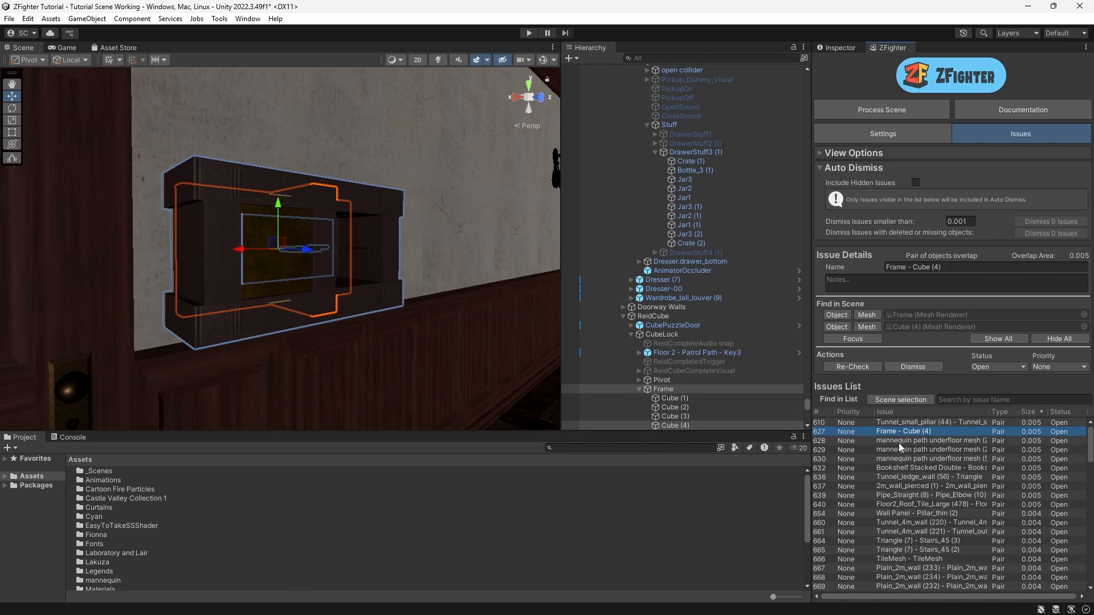
Step: Step through the mannequin, wall and stairs issues, focusing on each and setting some to Verify status
double_click(897, 442)
double_click(906, 532)
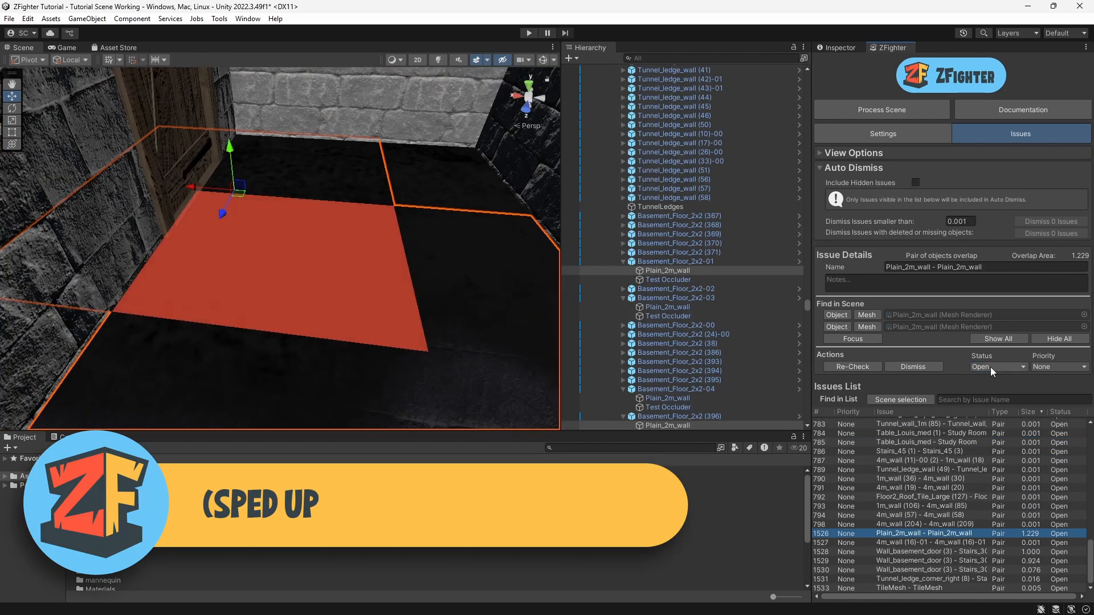
left_click(990, 367)
double_click(903, 561)
scroll(418, 245, "down", 6)
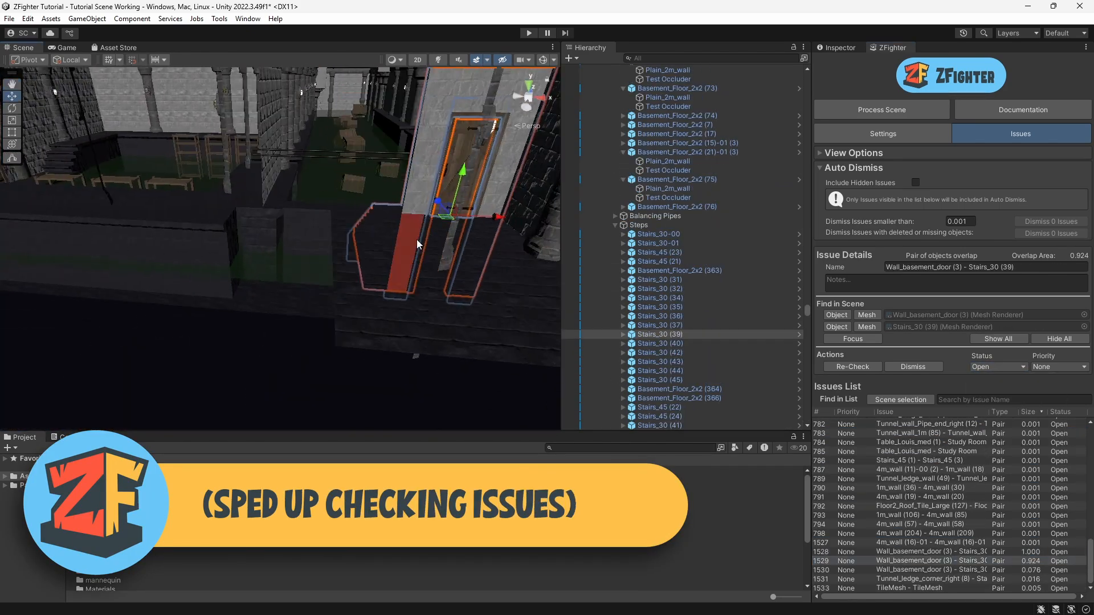
left_click(998, 366)
left_click(981, 442)
double_click(911, 561)
left_click(991, 367)
left_click(981, 442)
double_click(922, 569)
left_click(991, 367)
Step: Open the Tunnel_ledge_corner_right (8) - Stairs_30 (85) issue and set its status to Won't Fix
double_click(934, 579)
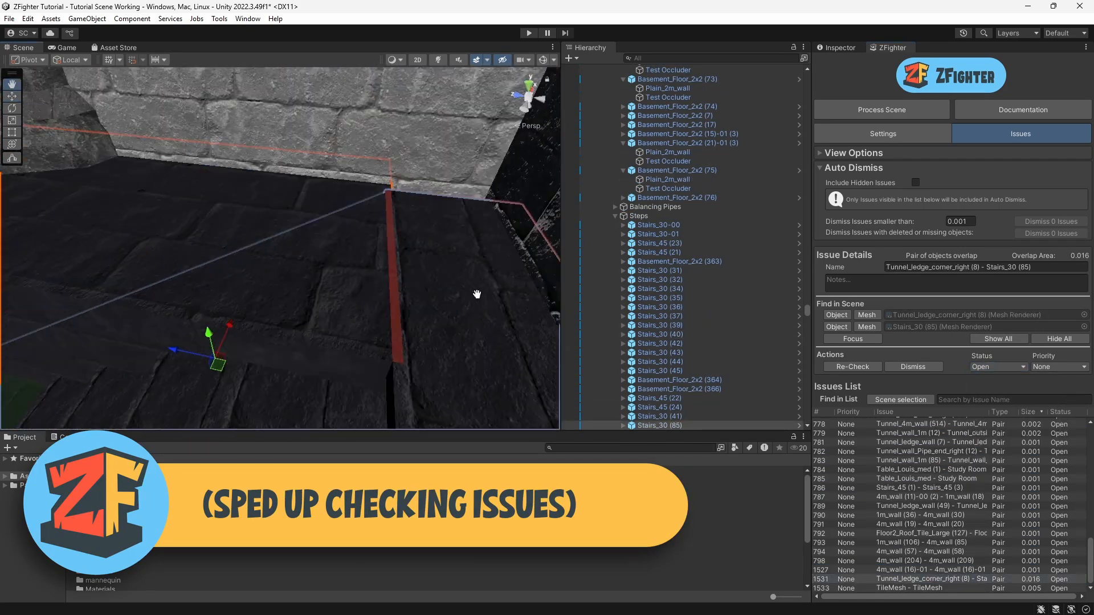
left_click_drag(477, 292, 120, 288, "alt")
left_click(996, 366)
left_click(997, 455)
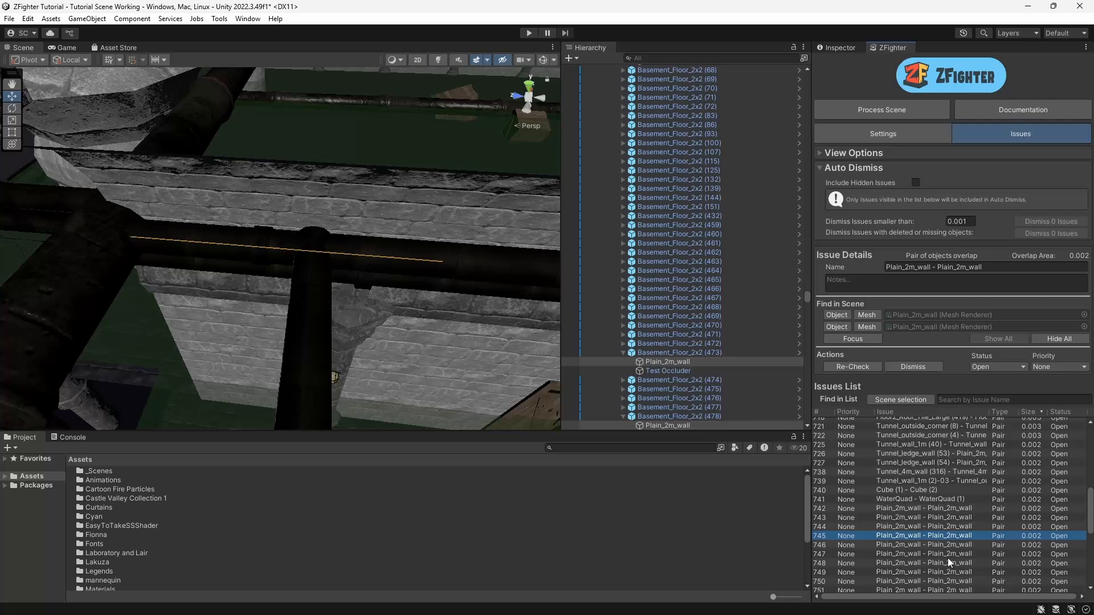
Step: Select a range of the remaining small issues in the list and set their status to Won't Fix
scroll(949, 561, "down", 6)
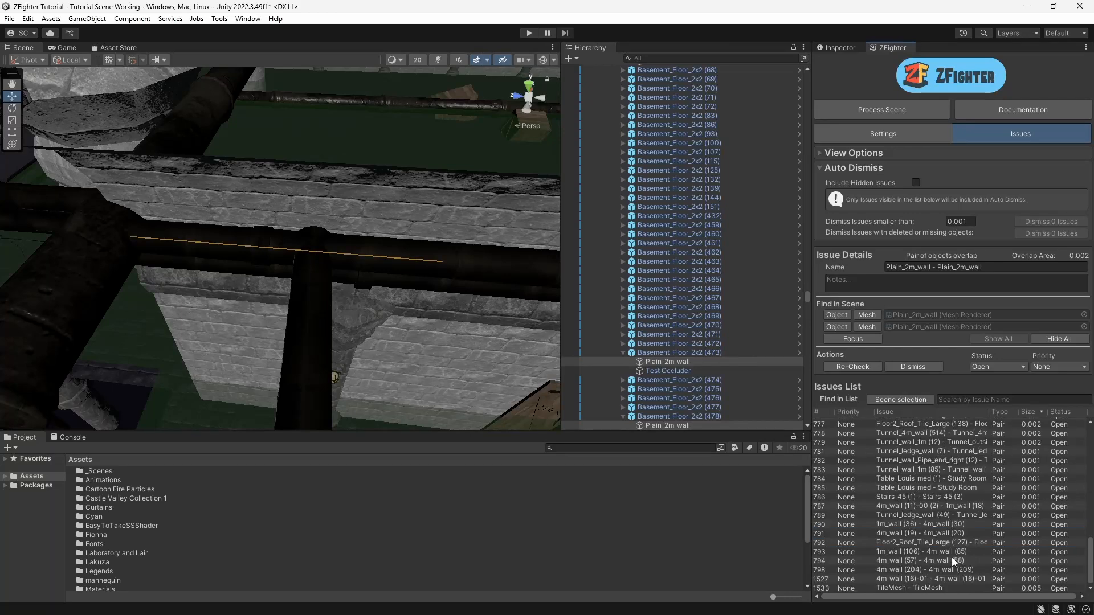
left_click(912, 588)
scroll(925, 521, "up", 12)
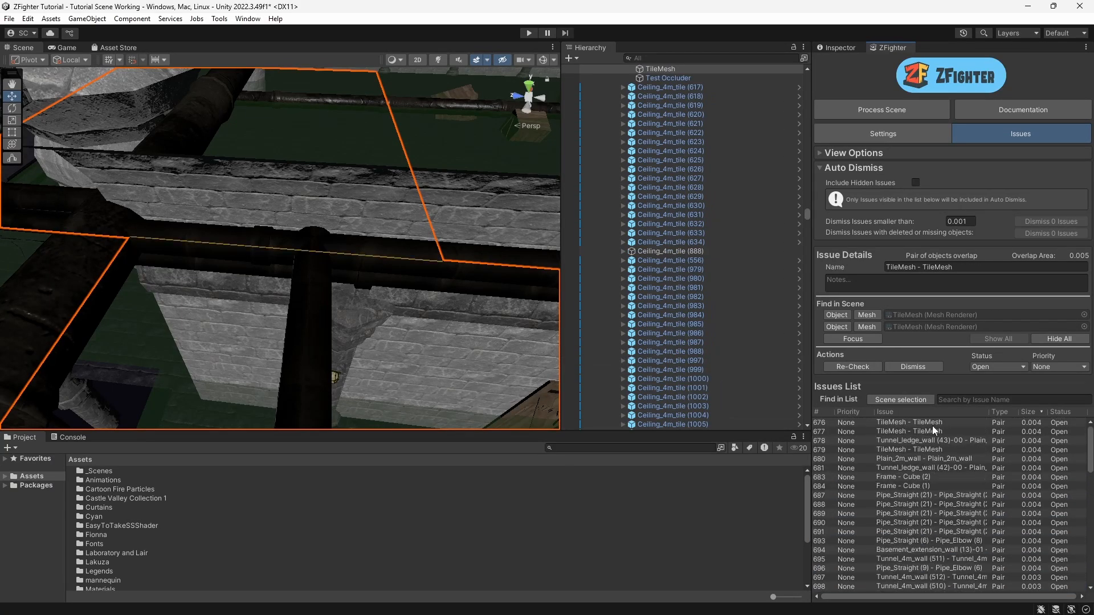
left_click(932, 426, "shift")
left_click(992, 367)
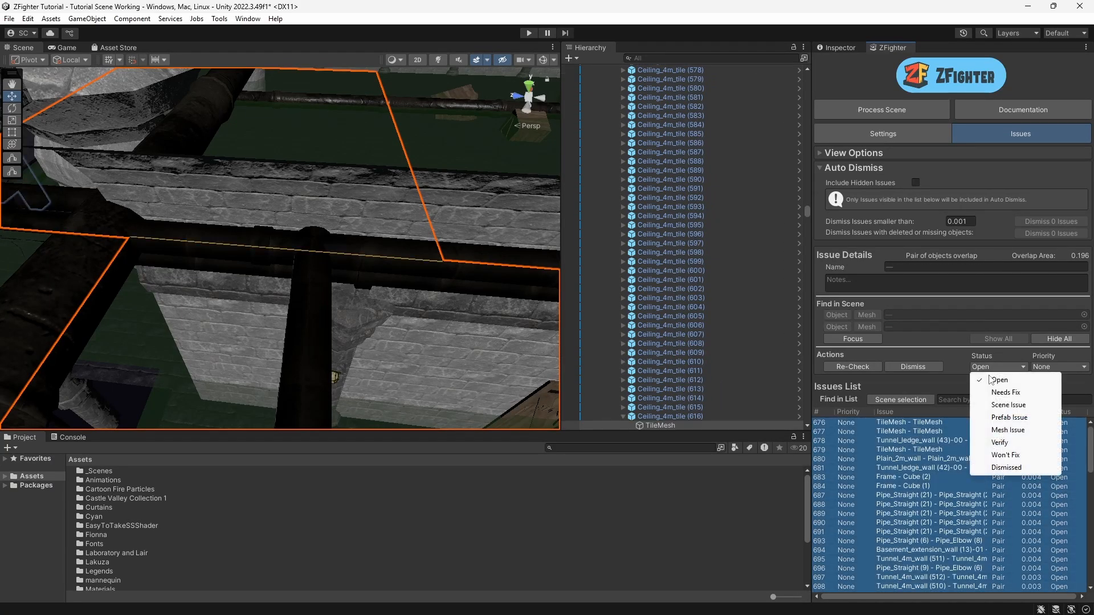
left_click(1005, 455)
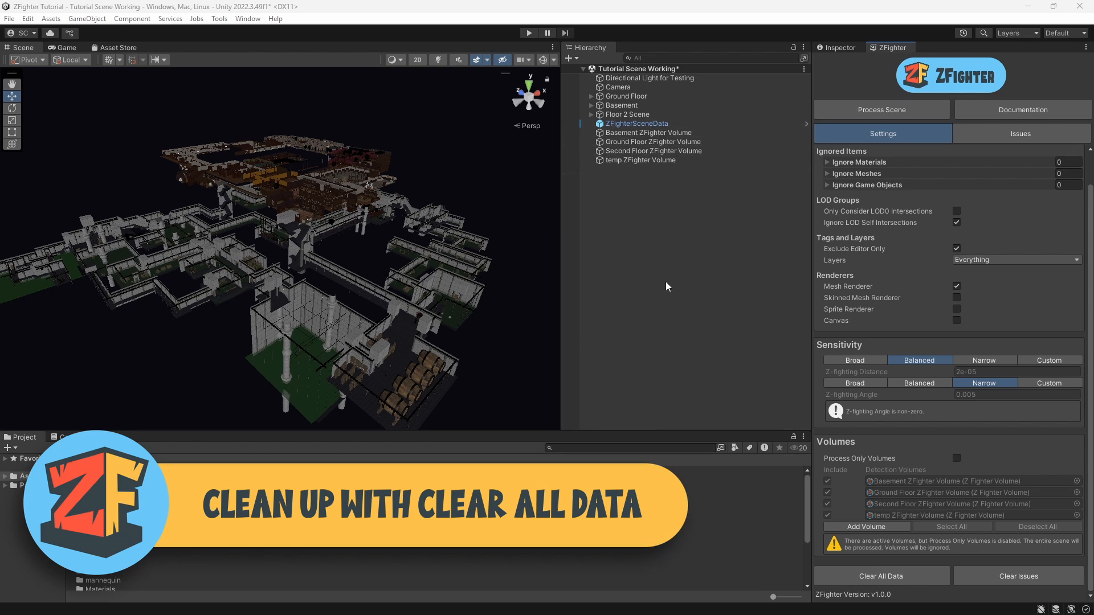
Step: Inspect the ZFighterSceneData object and the ZFighter Volume objects in the Inspector
left_click(652, 125)
left_click(832, 47)
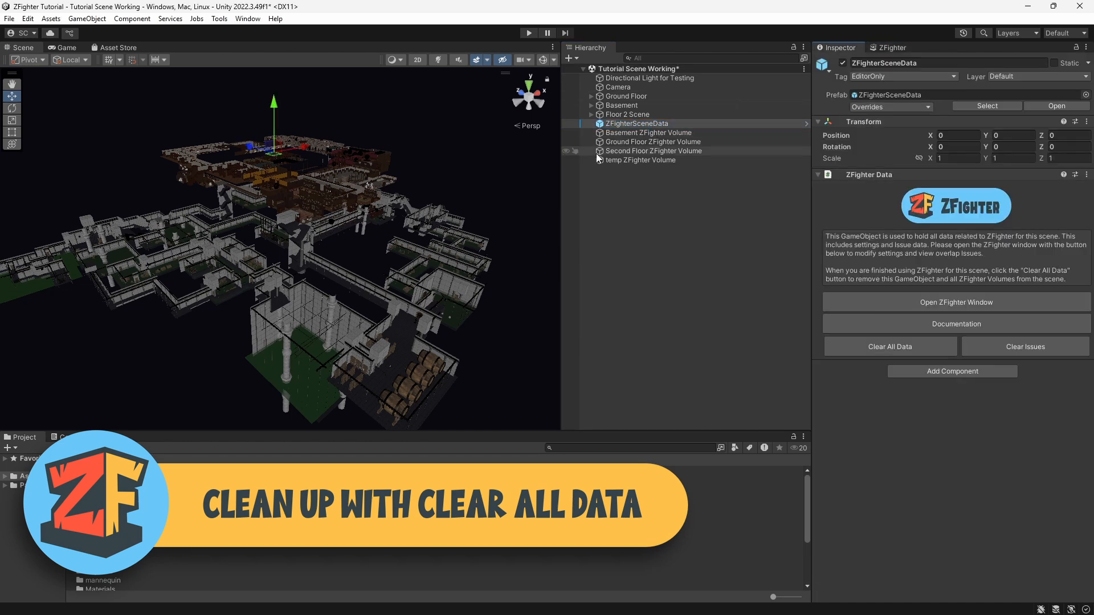
left_click(638, 132)
left_click(638, 143)
left_click(637, 160)
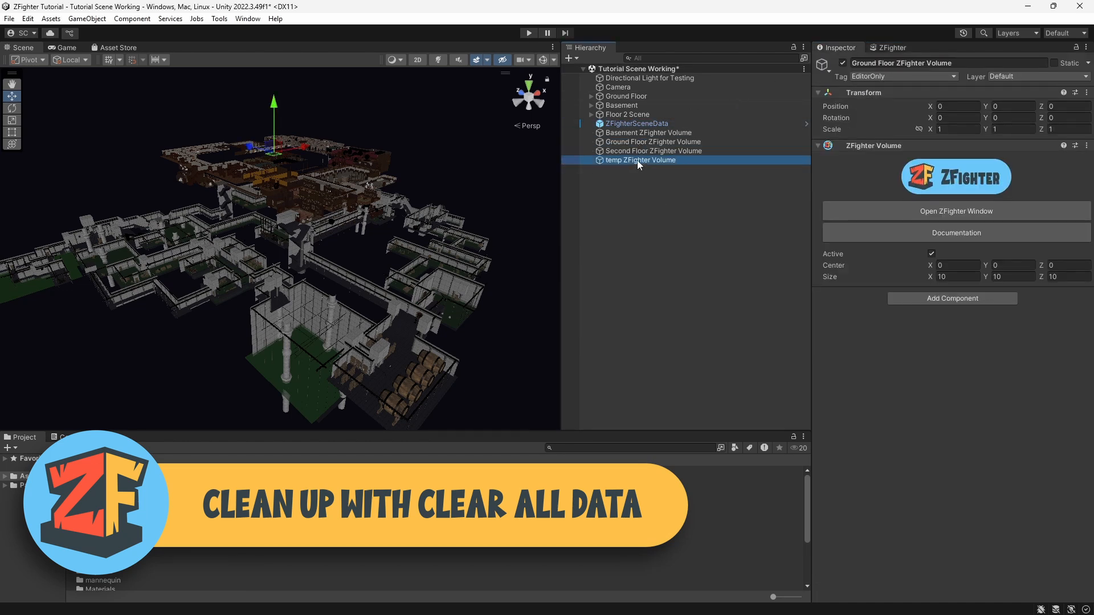
left_click(676, 261)
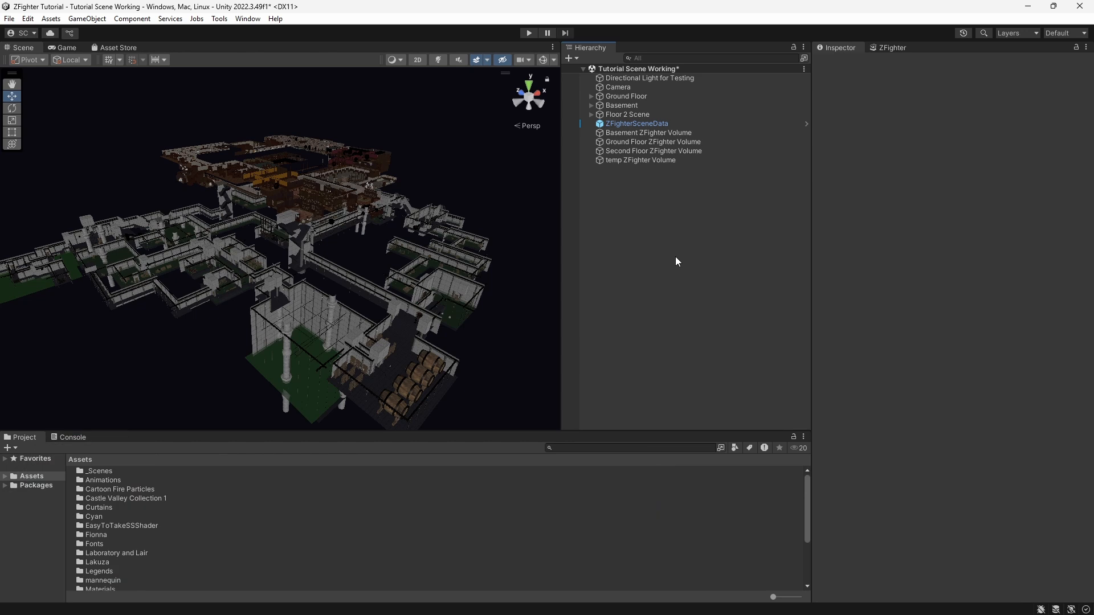
Step: Clear all ZFighter data from the scene and confirm the deletion
left_click(894, 47)
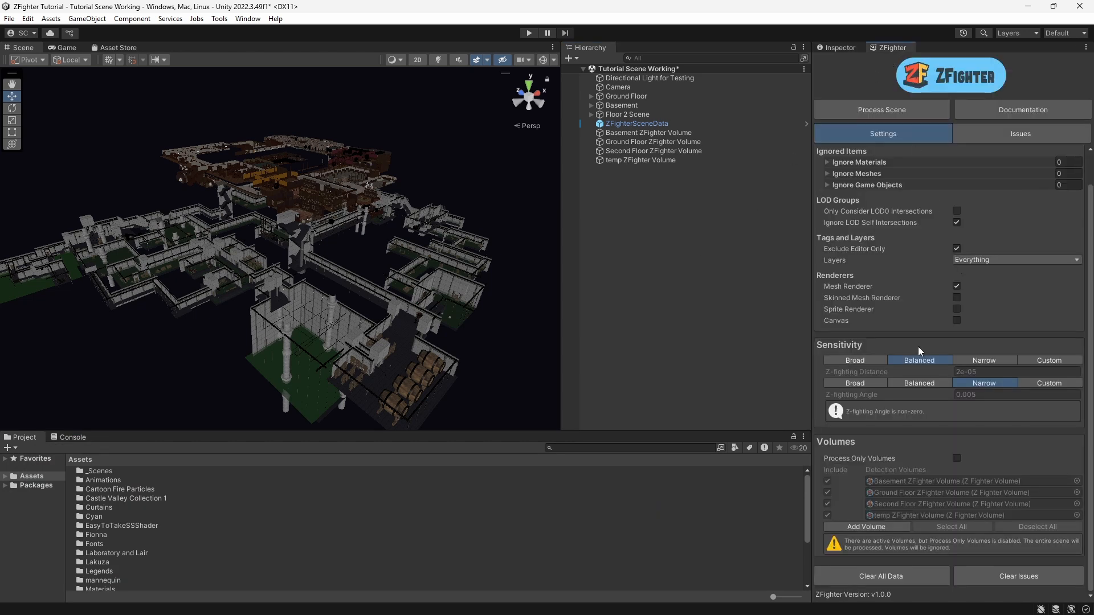
left_click(884, 573)
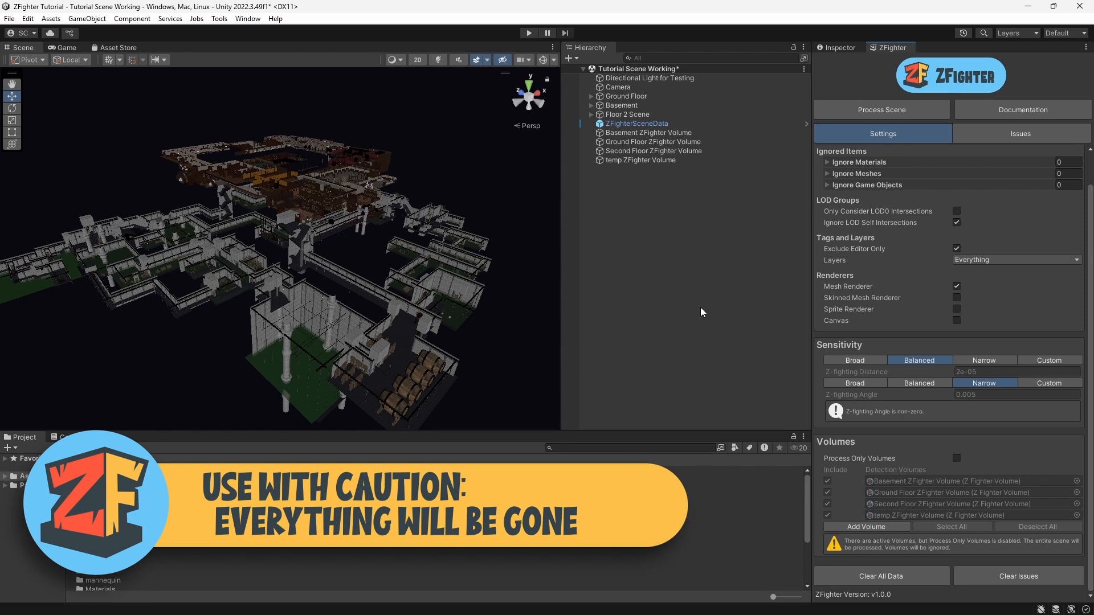
left_click(876, 581)
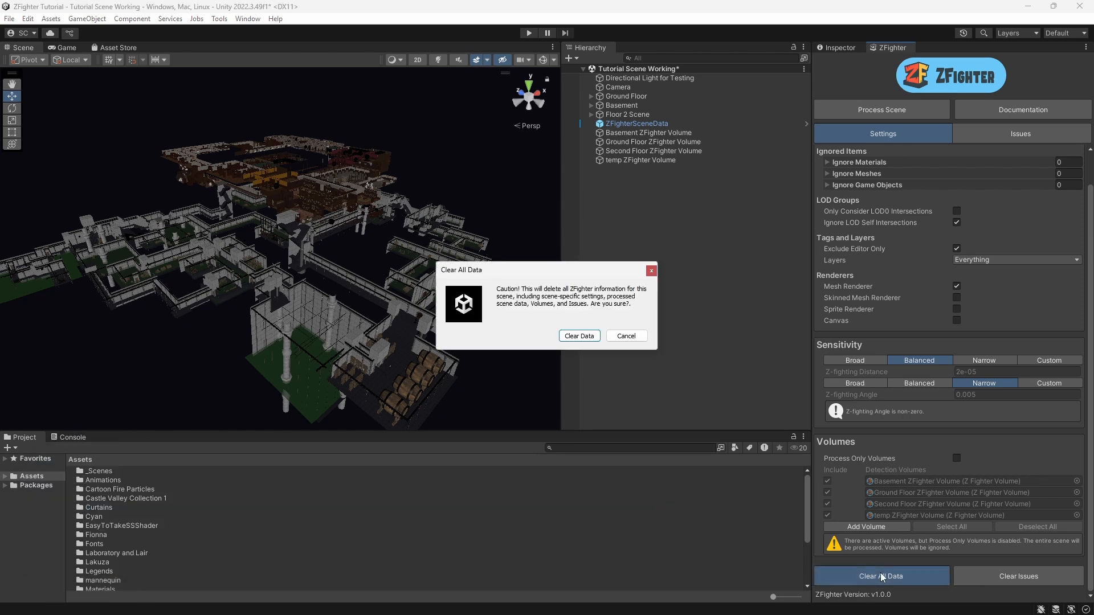
left_click(579, 337)
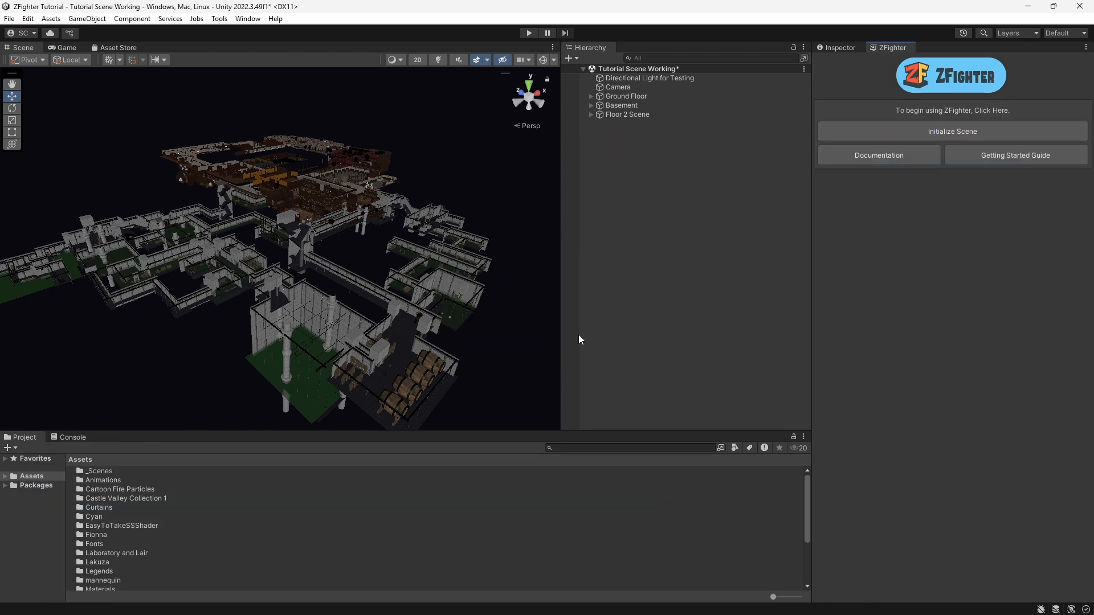